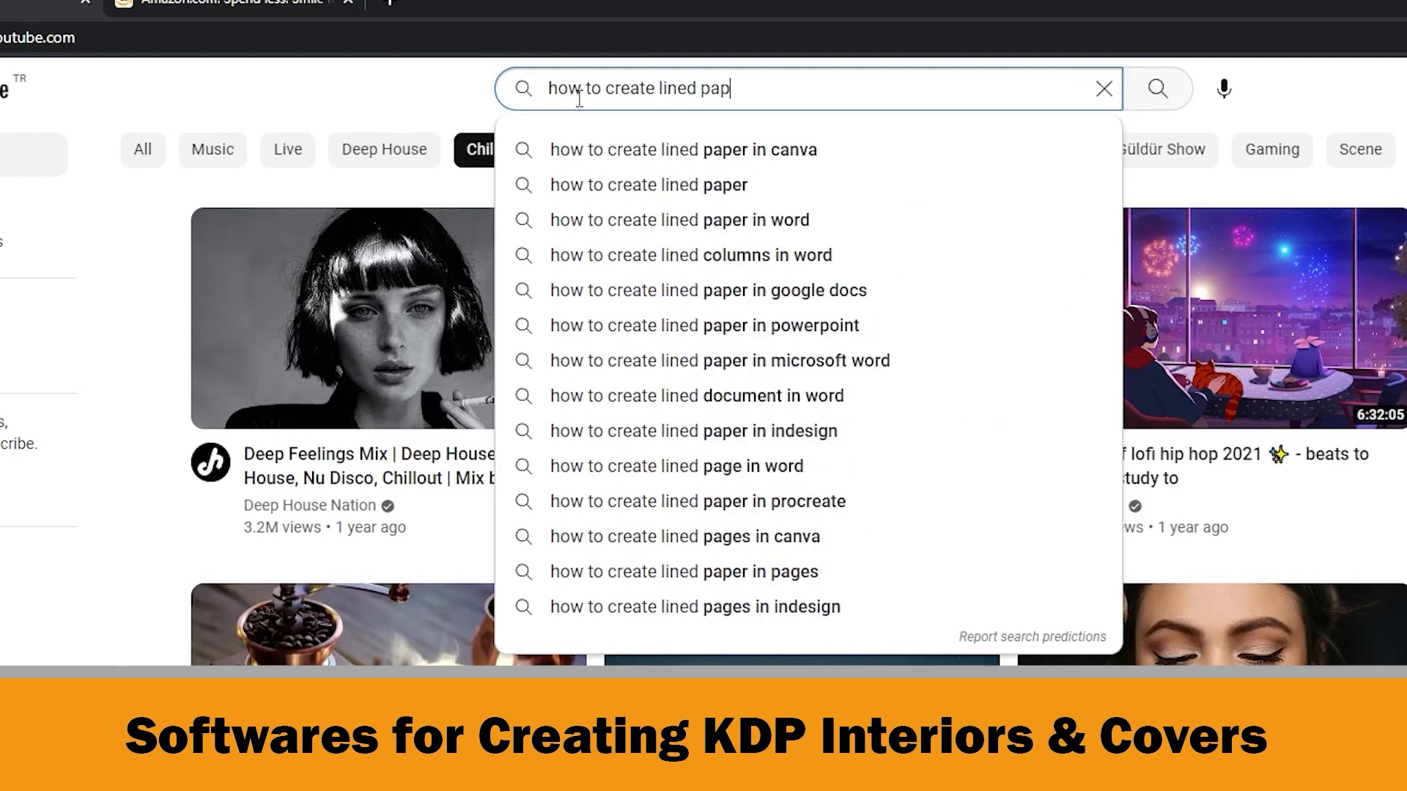
Step: Complete the YouTube search query as "how to create lined paper" to view its suggestions
{"action": "type", "text": "er"}
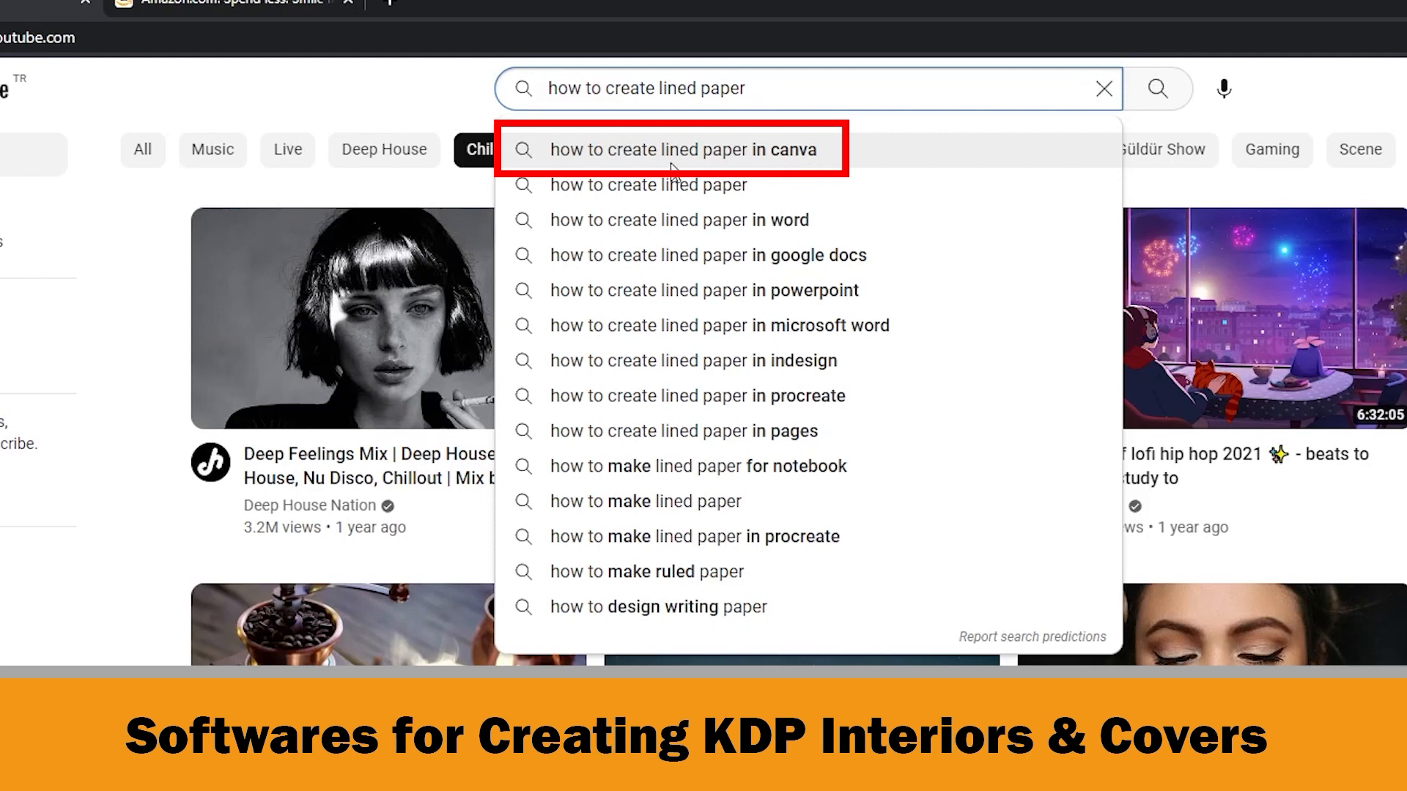
Step: Switch to Amazon and enter "college ruled notebook" as the search term to view its suggestions
{"action": "left_click", "coordinate": [293, 6]}
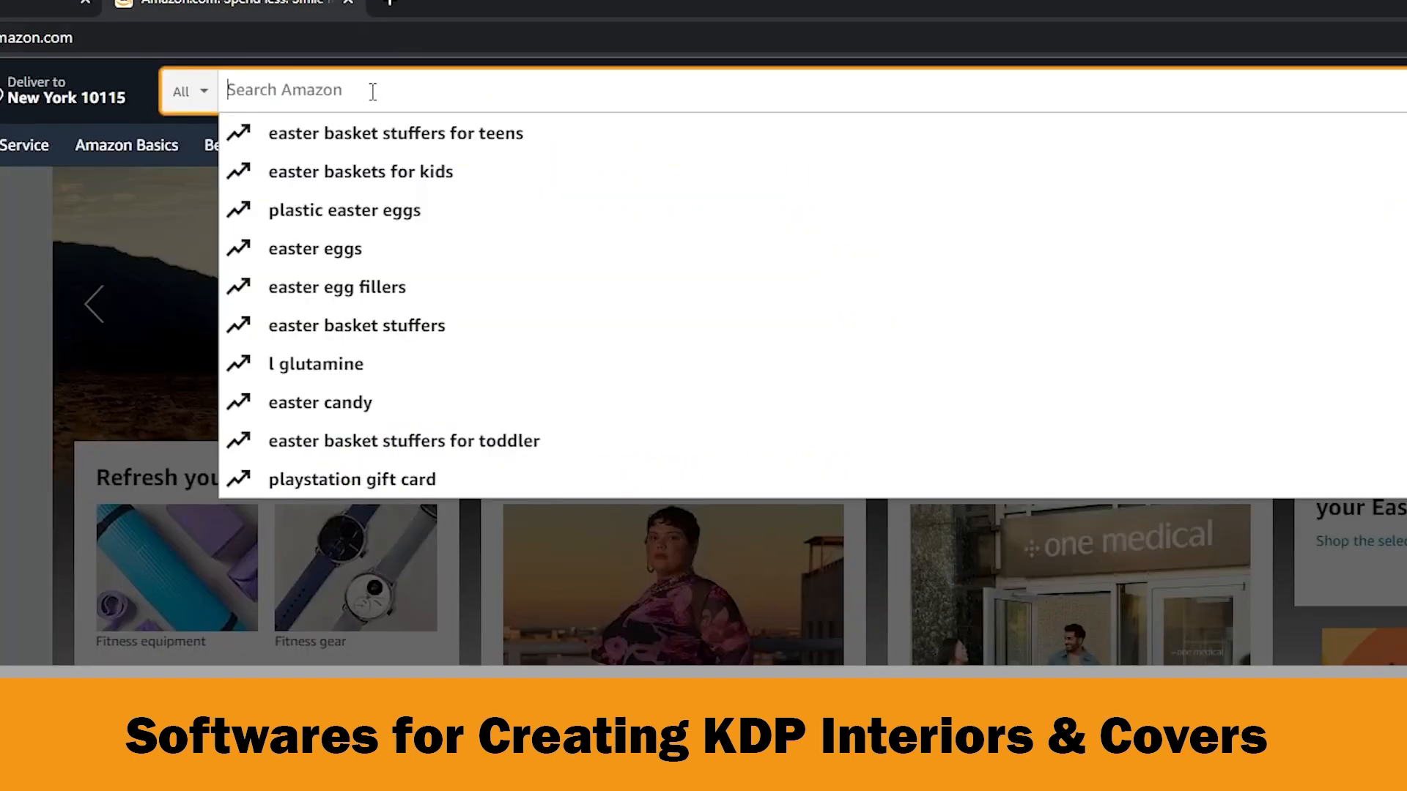
{"action": "type", "text": "colle"}
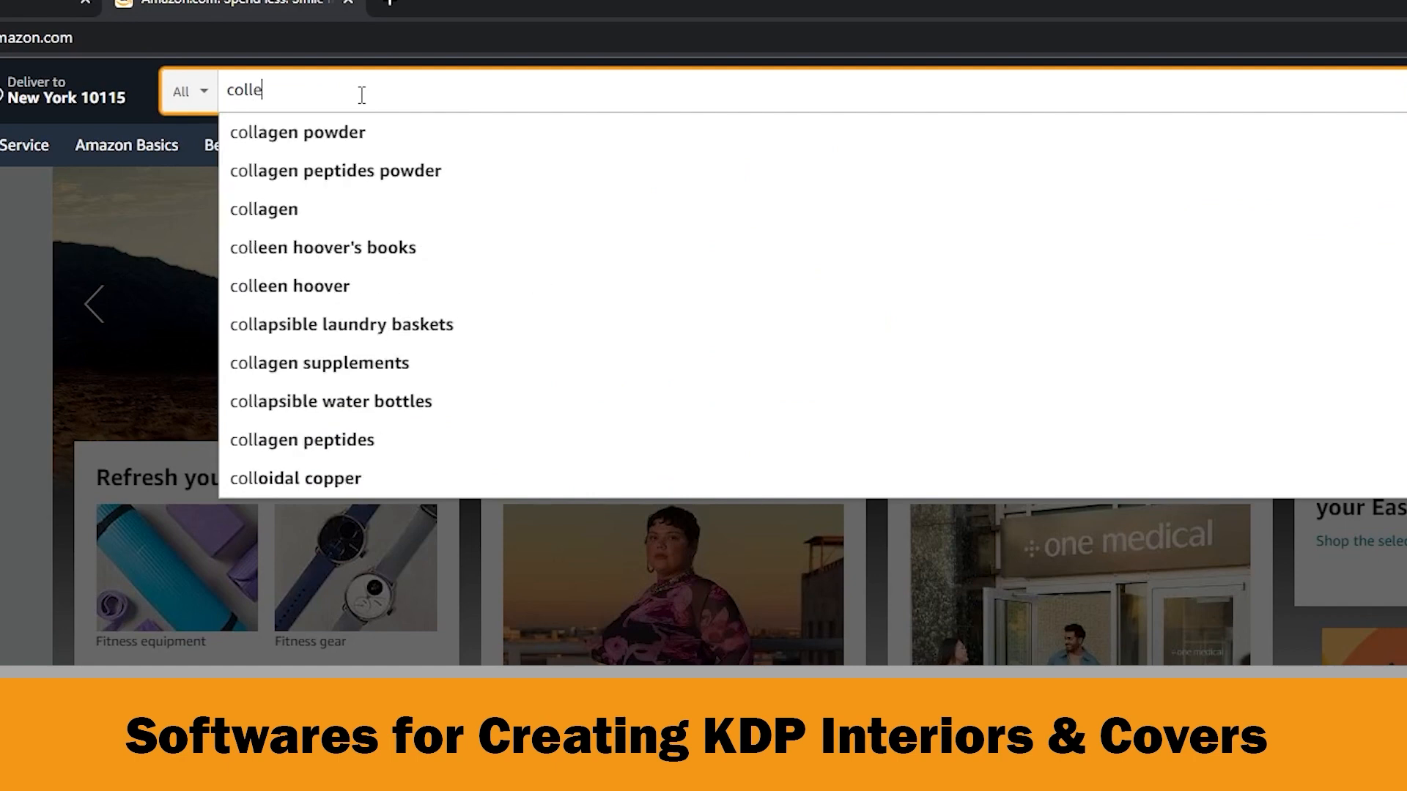
{"action": "type", "text": "ge ru"}
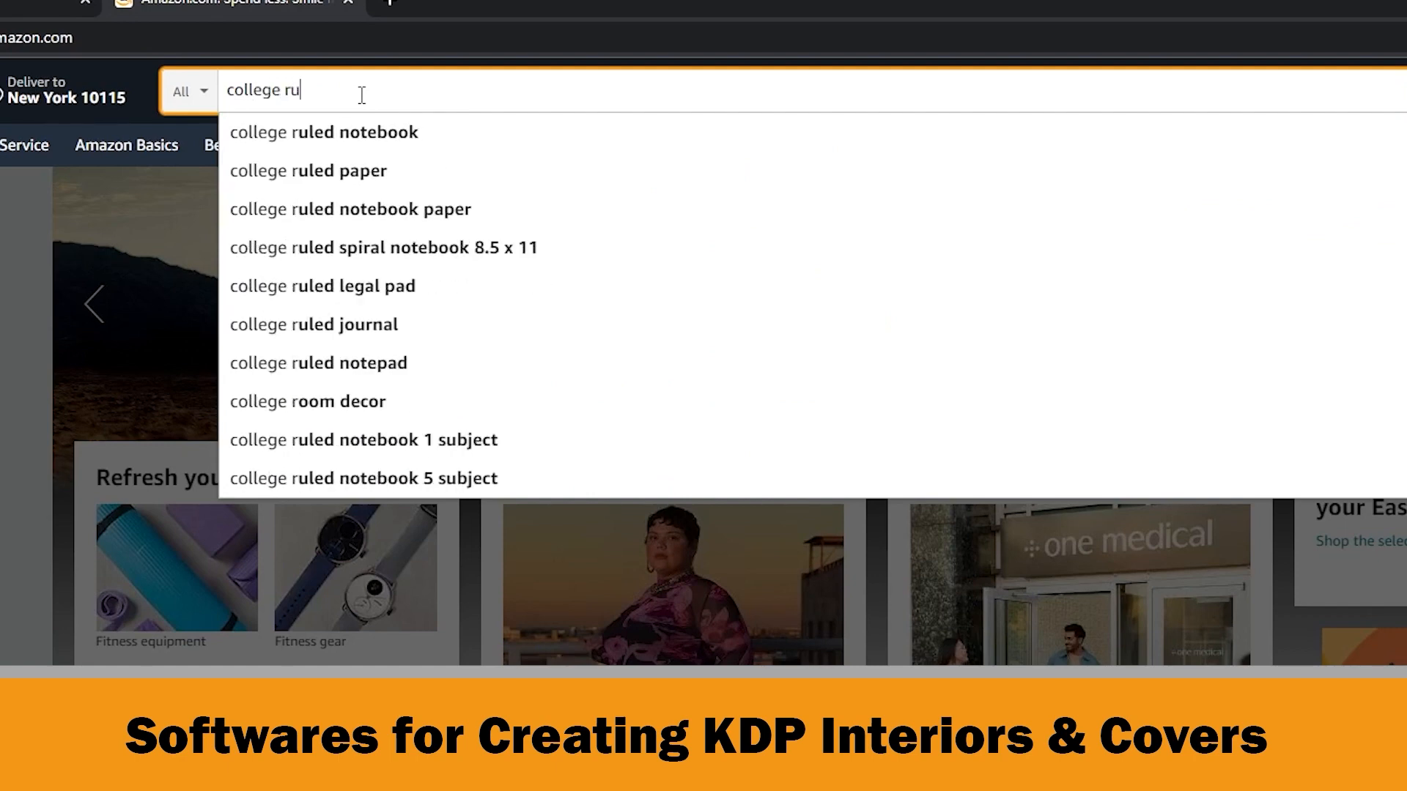
{"action": "type", "text": "led notebook"}
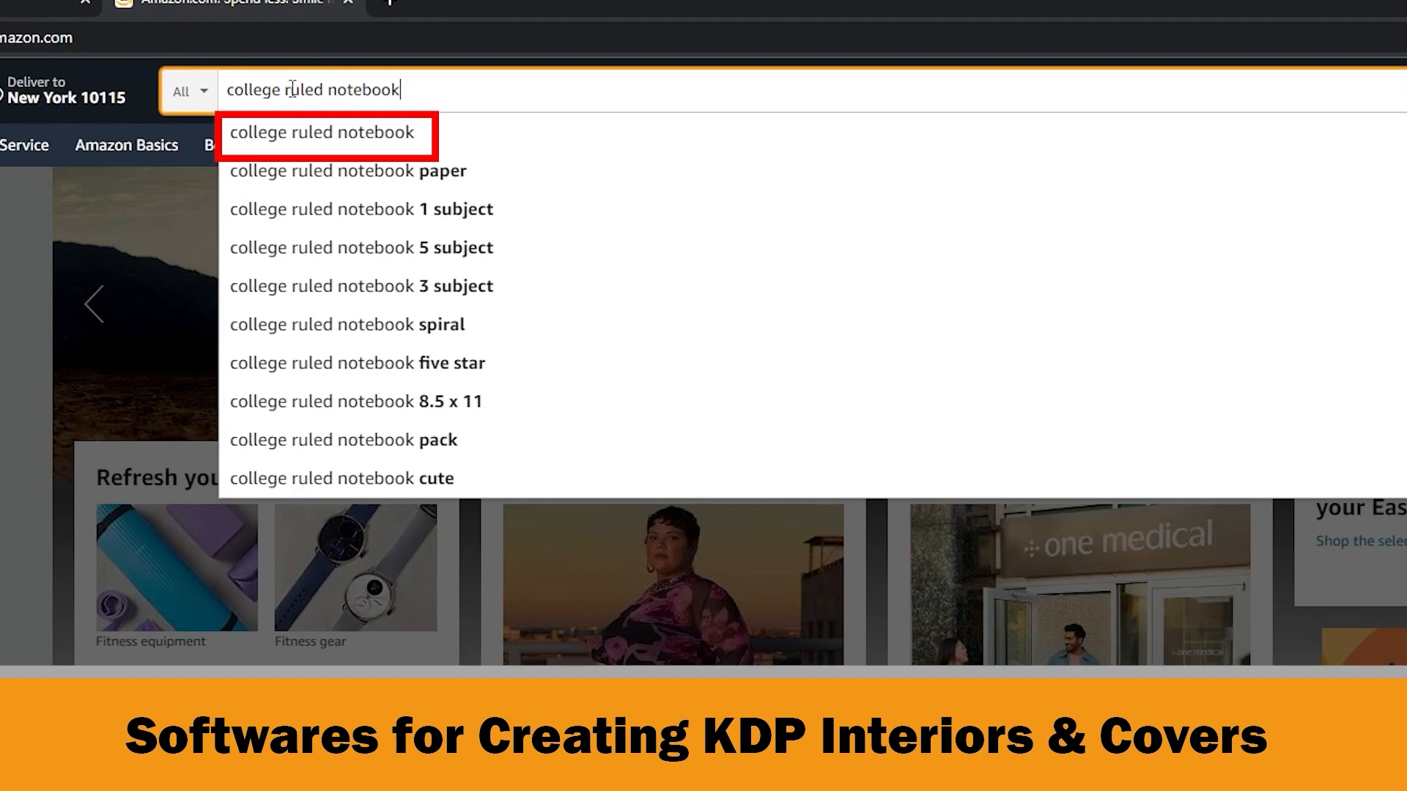
{"action": "left_click_drag", "start_coordinate": [279, 90], "coordinate": [179, 94]}
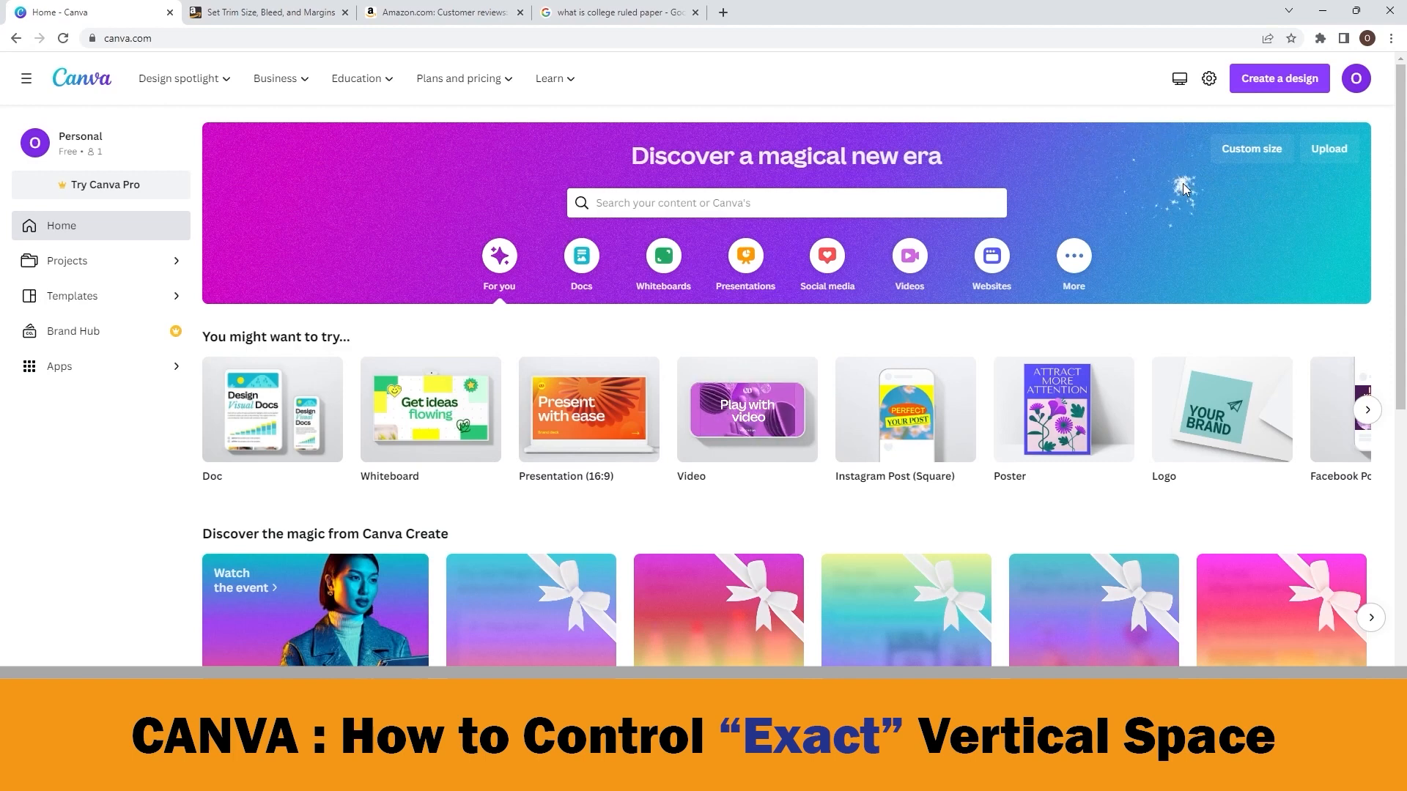
Step: Create a new custom-size Canva design of 8.625 × 11.25 in, checking the size against KDP's table of page sizes with bleed
{"action": "left_click", "coordinate": [1277, 79]}
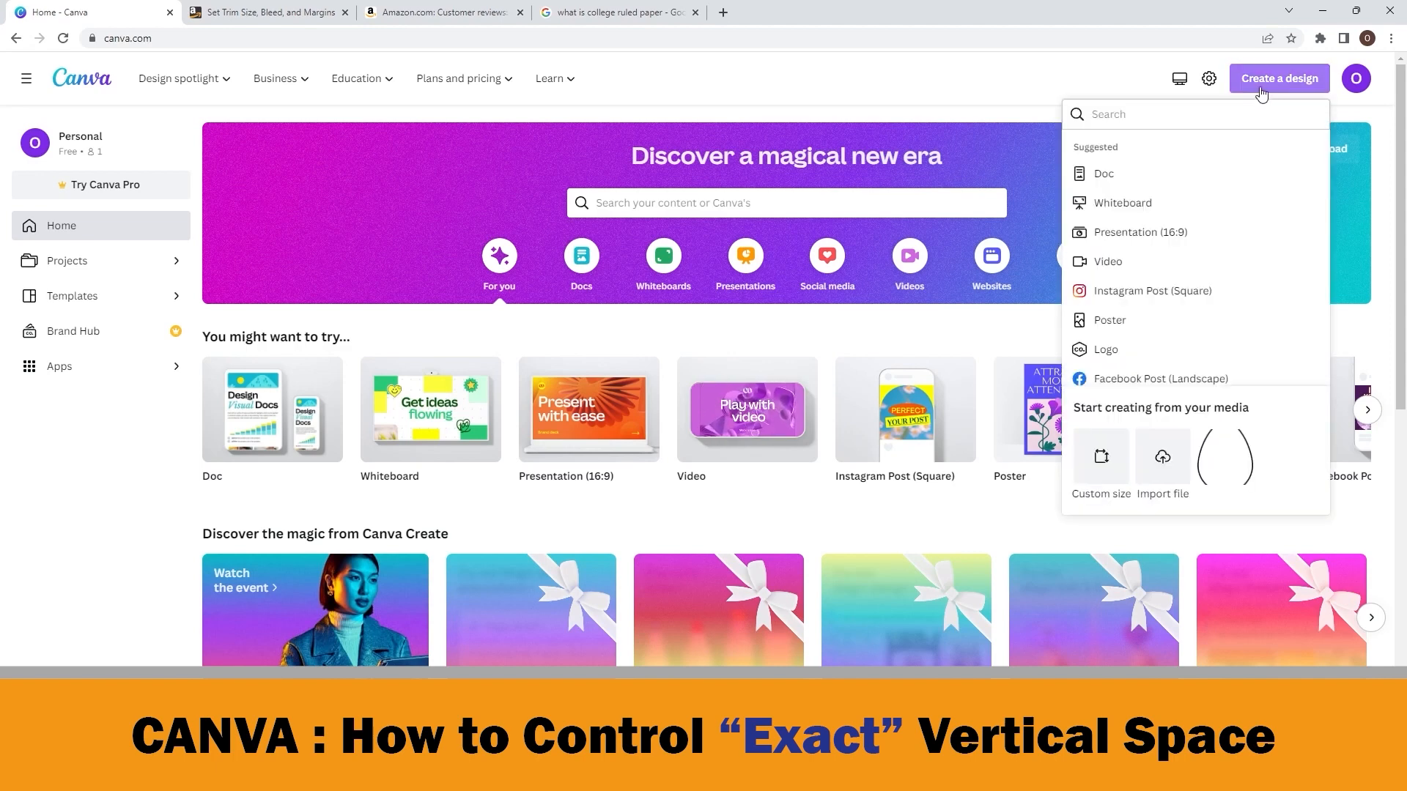
{"action": "left_click", "coordinate": [1100, 469]}
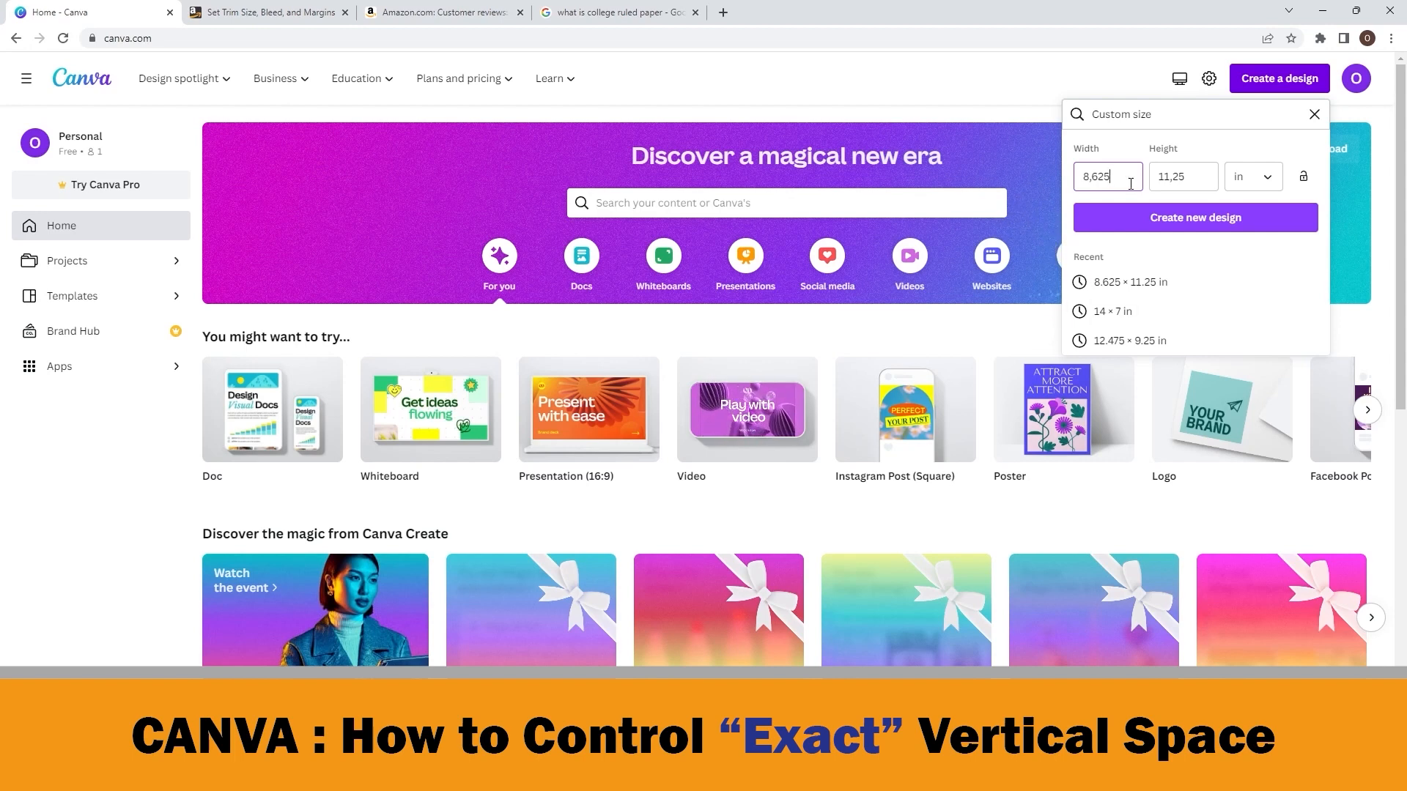
{"action": "left_click_drag", "start_coordinate": [1129, 178], "coordinate": [1078, 178]}
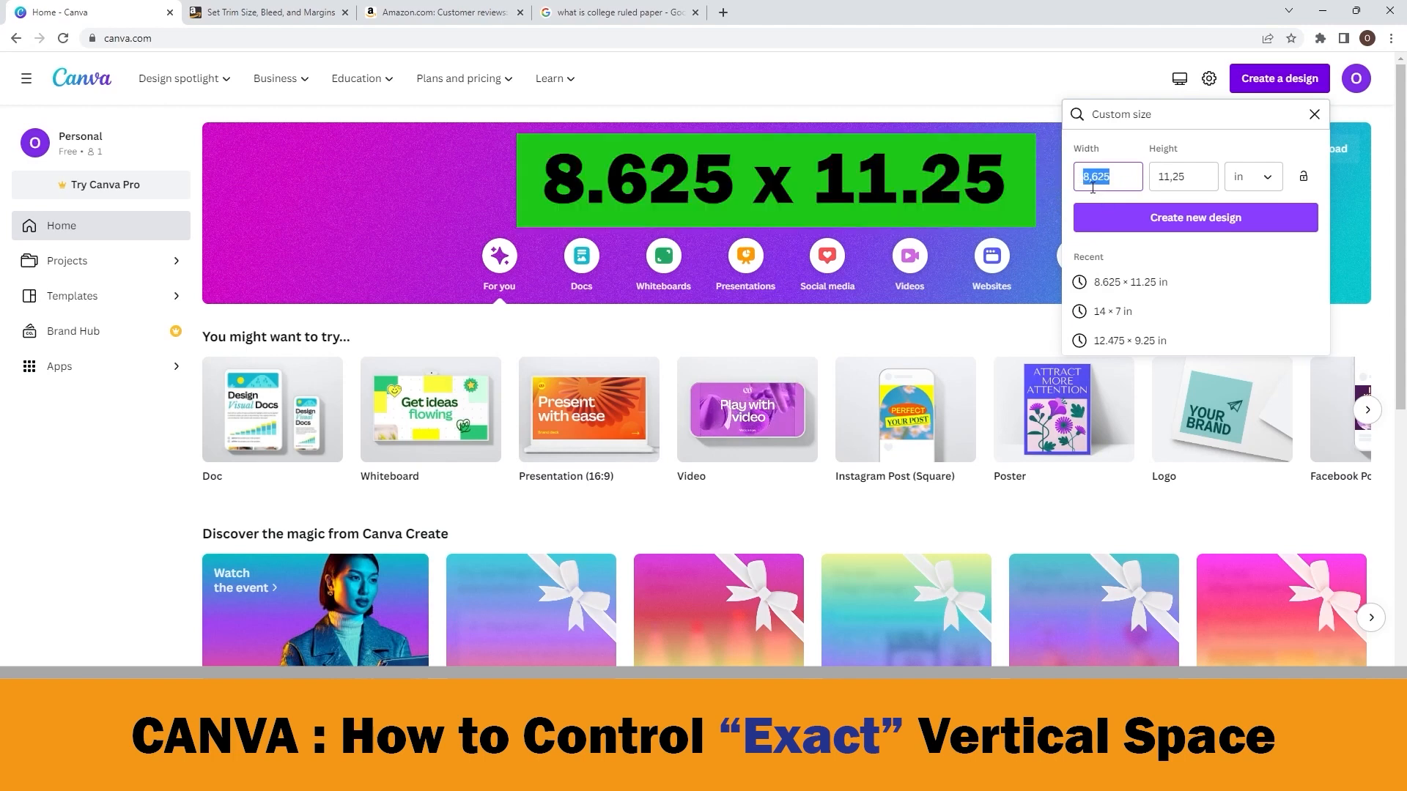
{"action": "key", "text": "Tab"}
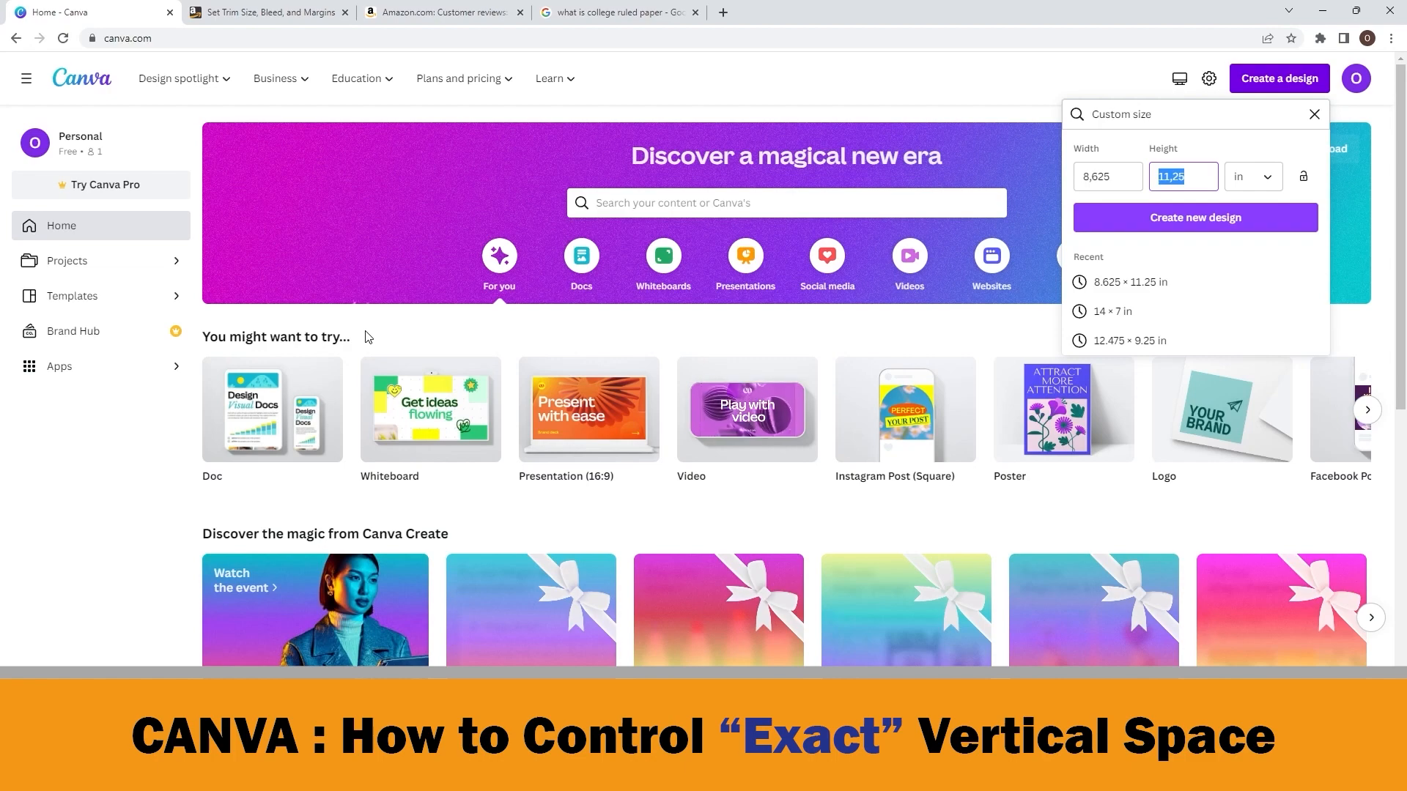
{"action": "left_click", "coordinate": [274, 9]}
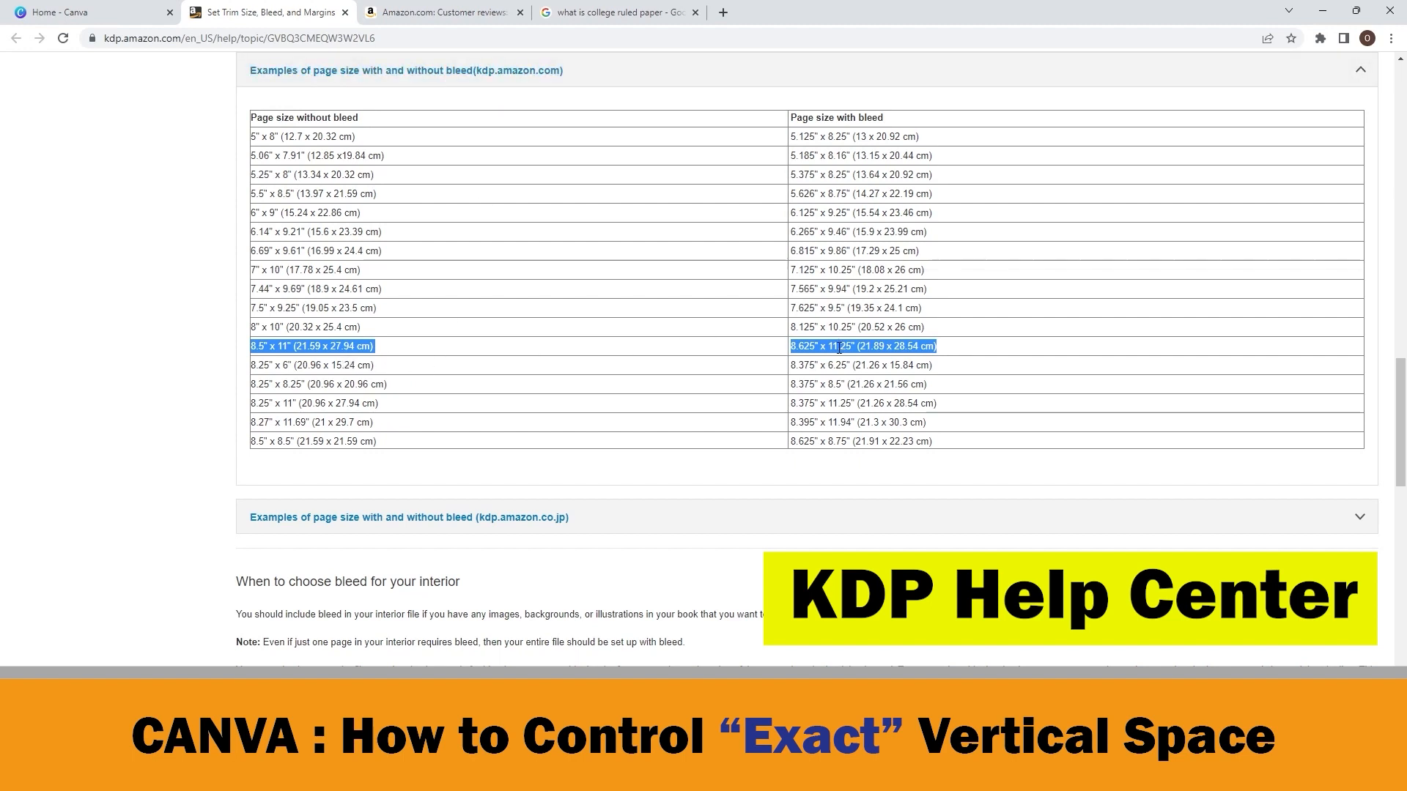
{"action": "left_click", "coordinate": [110, 13]}
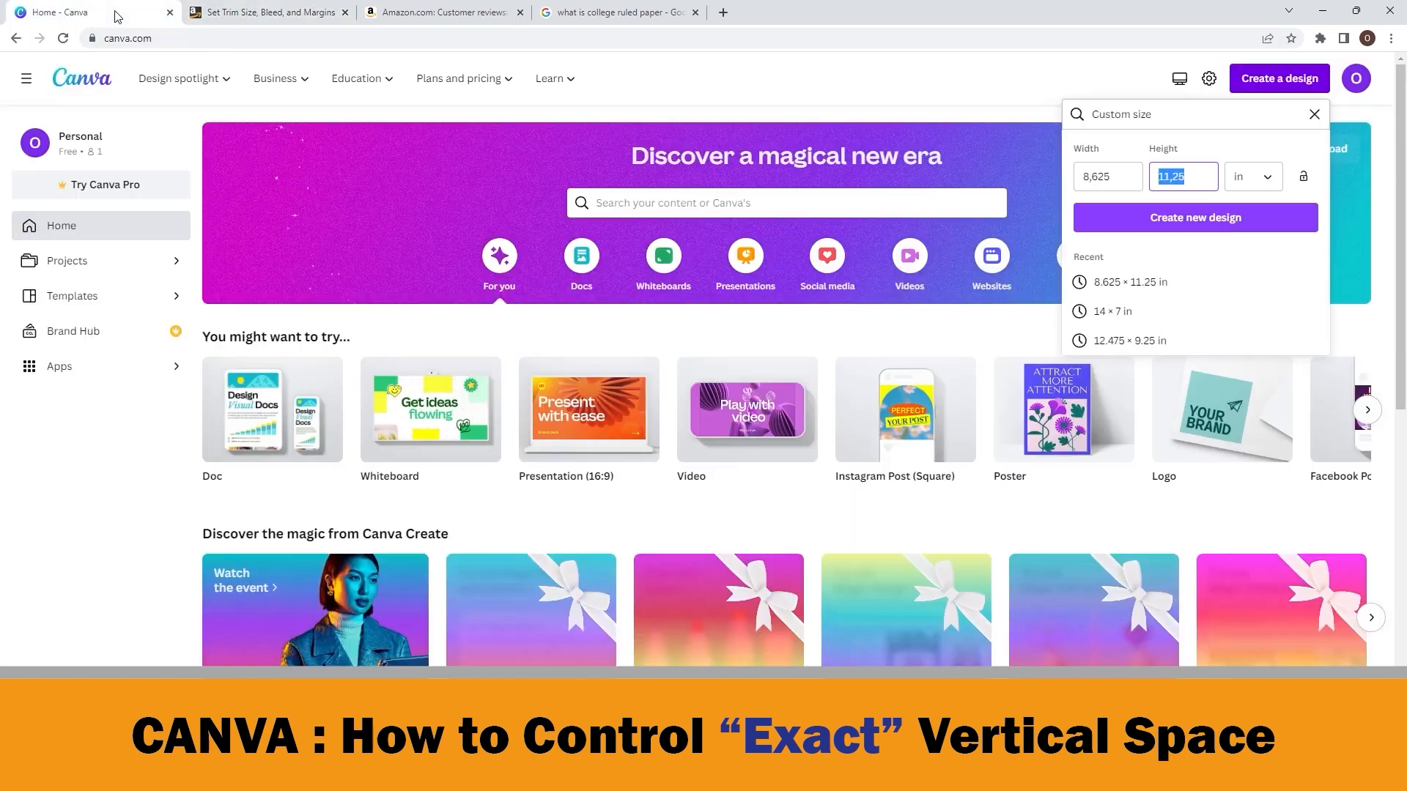
{"action": "left_click", "coordinate": [1194, 220]}
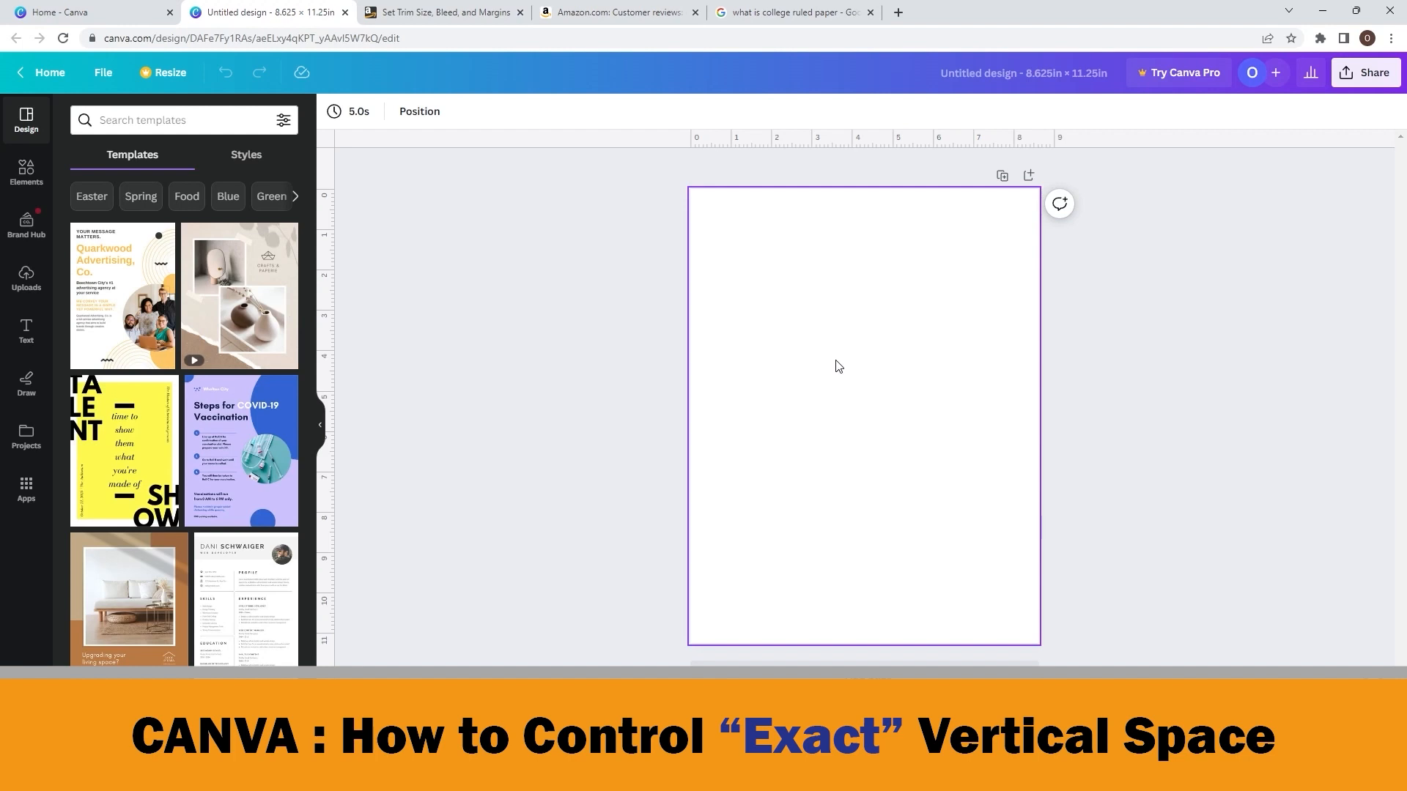
Step: Add a straight line to the blank page and reduce its line weight to the minimum
{"action": "key", "text": "l"}
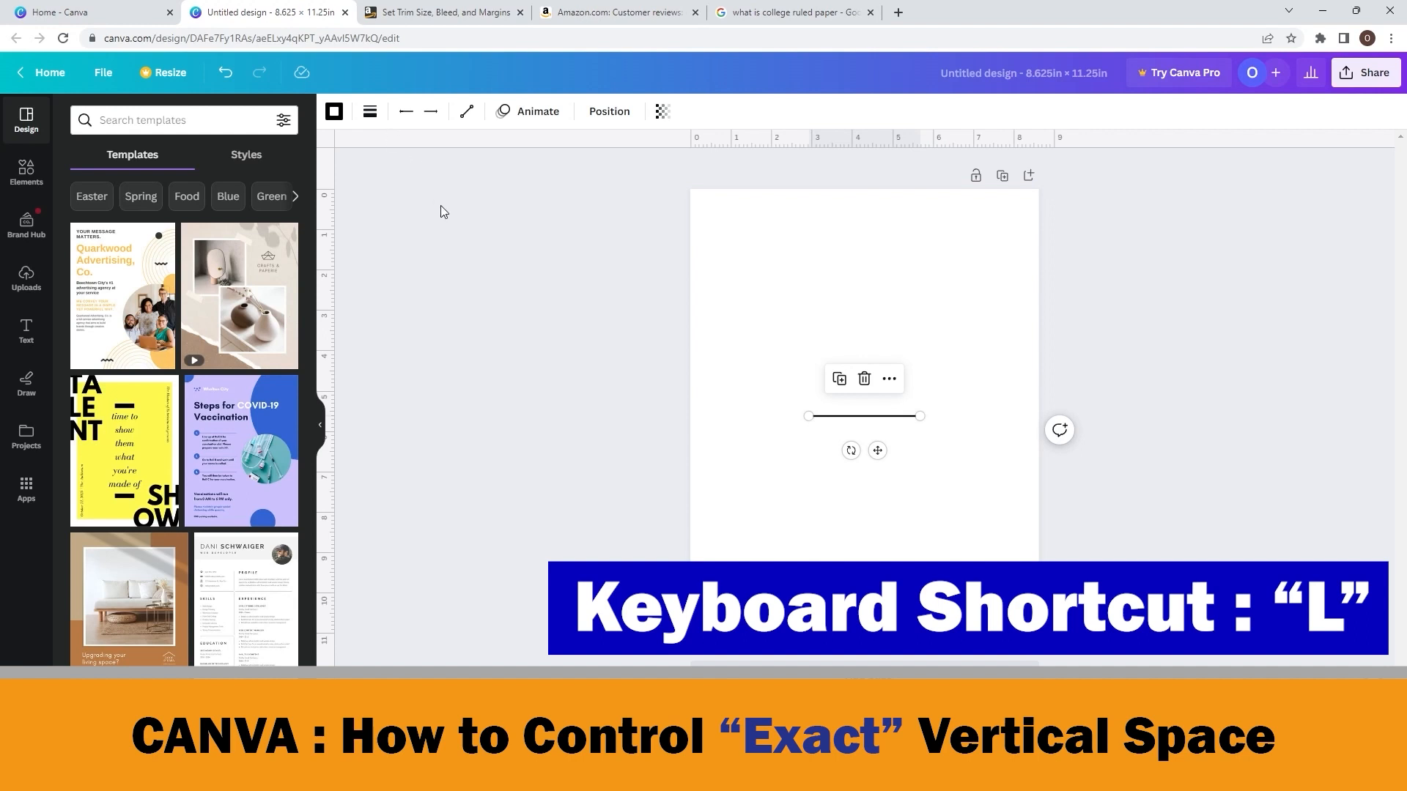
{"action": "left_click", "coordinate": [372, 122]}
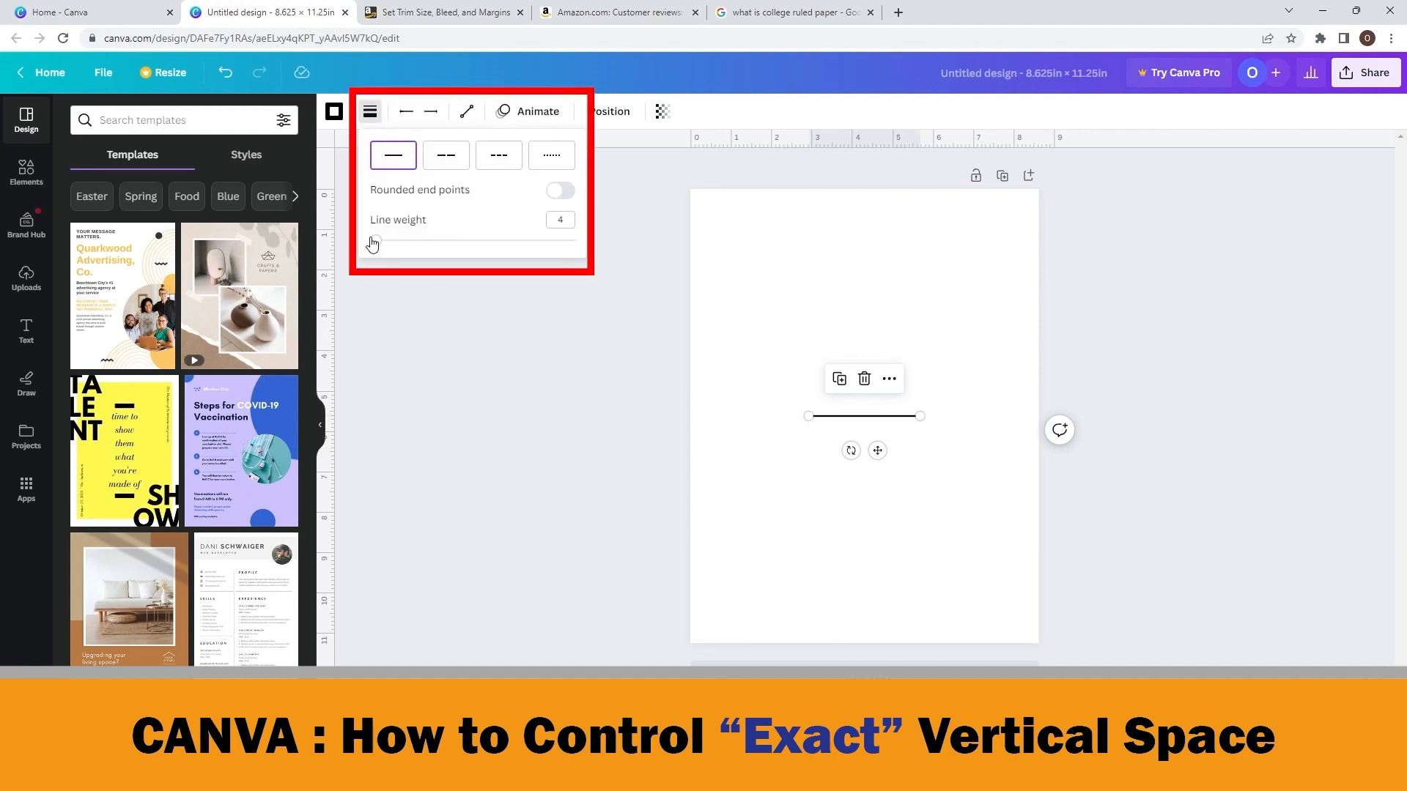
{"action": "left_click_drag", "start_coordinate": [377, 240], "coordinate": [359, 246]}
{"action": "left_click", "coordinate": [629, 365]}
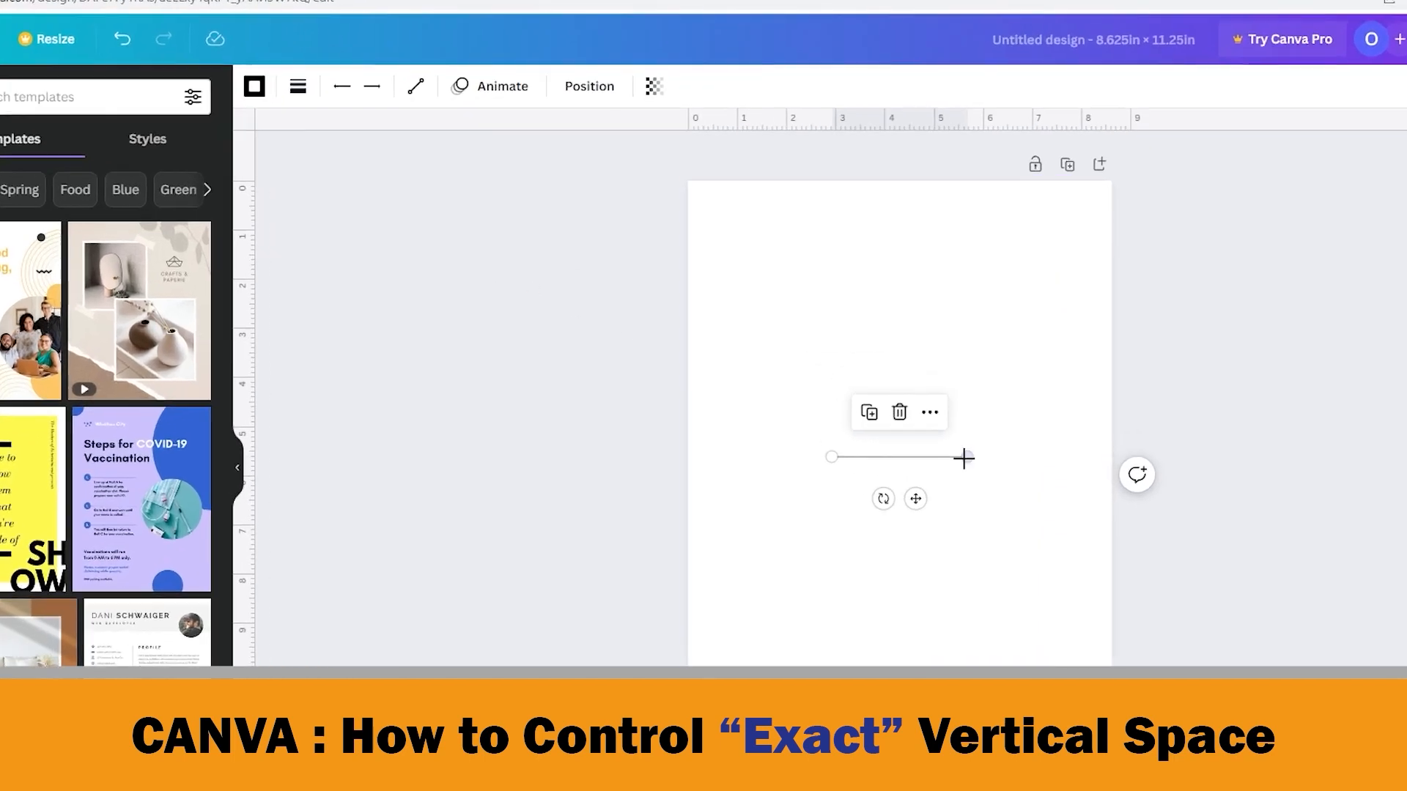
Step: Stretch the line across the full page width and move it to about 0.9 in below the page's top edge
{"action": "left_click_drag", "start_coordinate": [964, 458], "coordinate": [1009, 458]}
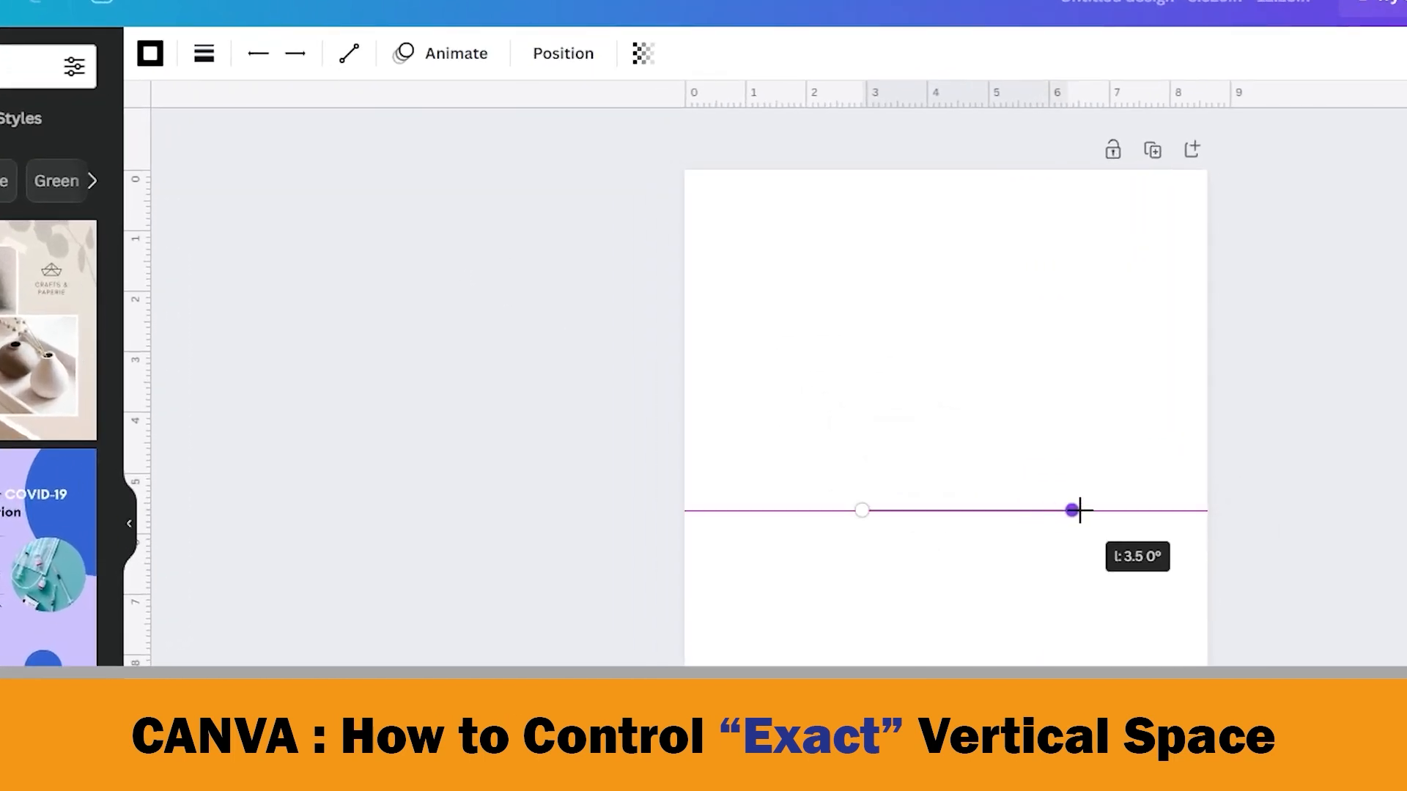
{"action": "left_click_drag", "start_coordinate": [1080, 511], "coordinate": [1207, 510]}
{"action": "left_click_drag", "start_coordinate": [862, 510], "coordinate": [684, 510]}
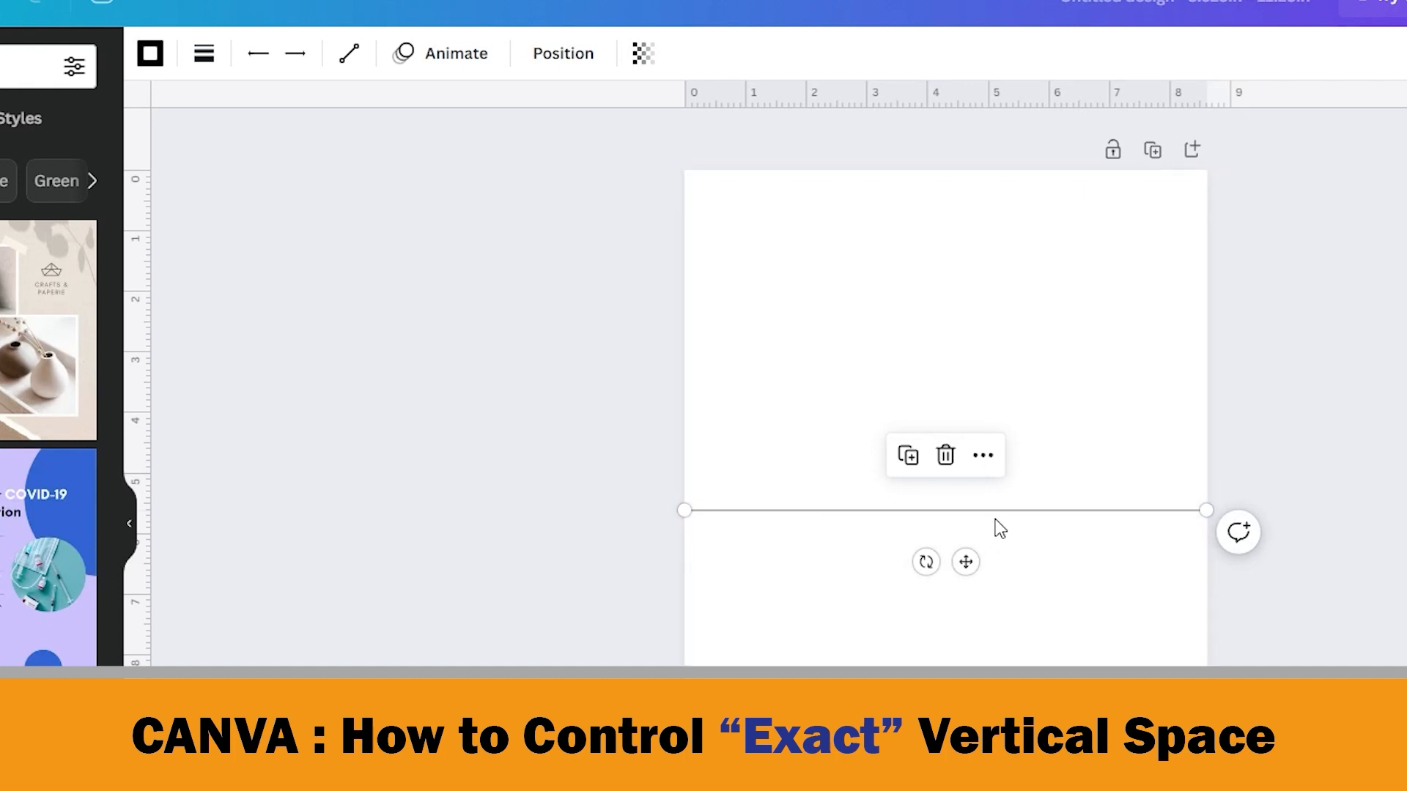
{"action": "left_click_drag", "start_coordinate": [994, 512], "coordinate": [992, 227]}
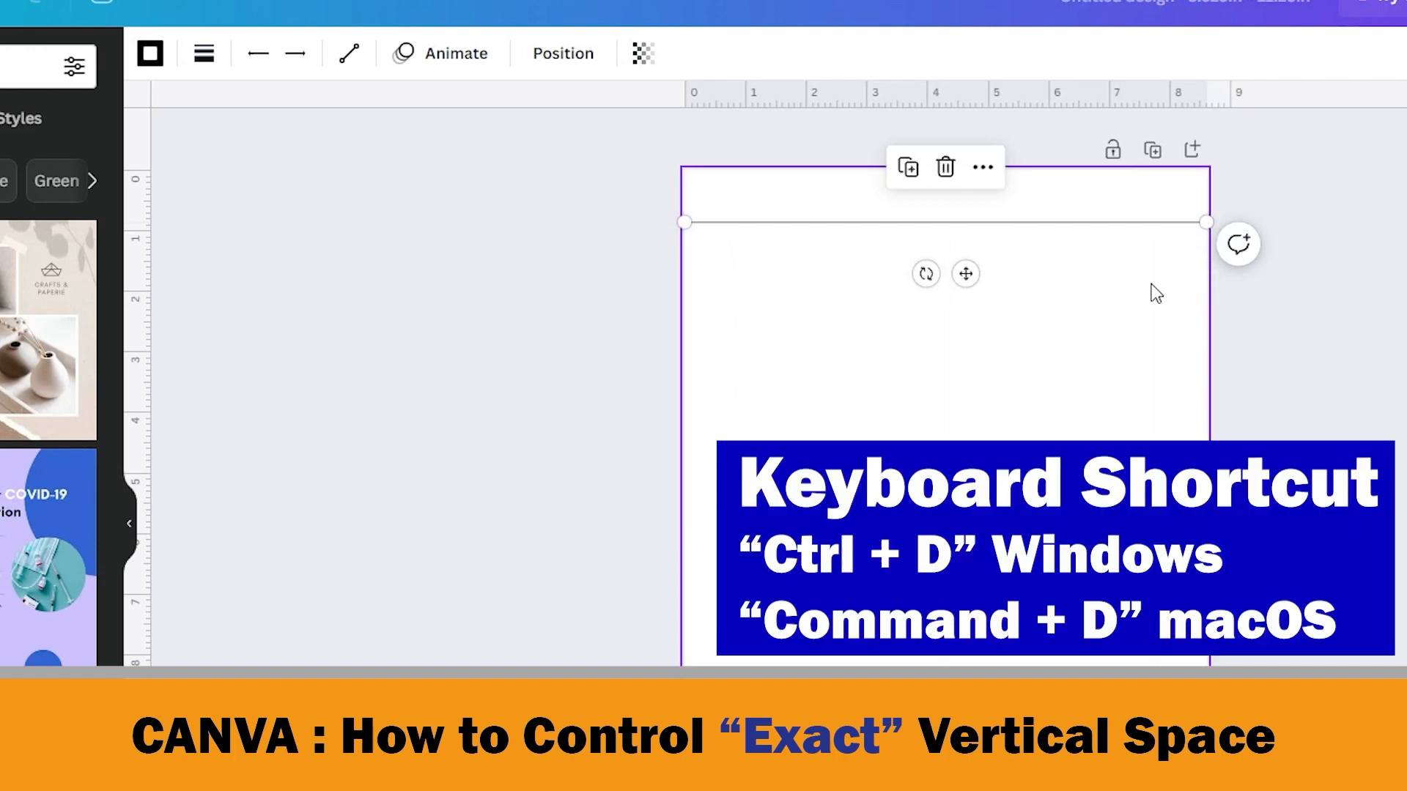
Step: Duplicate the line and place the copy about 0.3 in below the original, aligned with both page edges
{"action": "key", "text": "ctrl+d"}
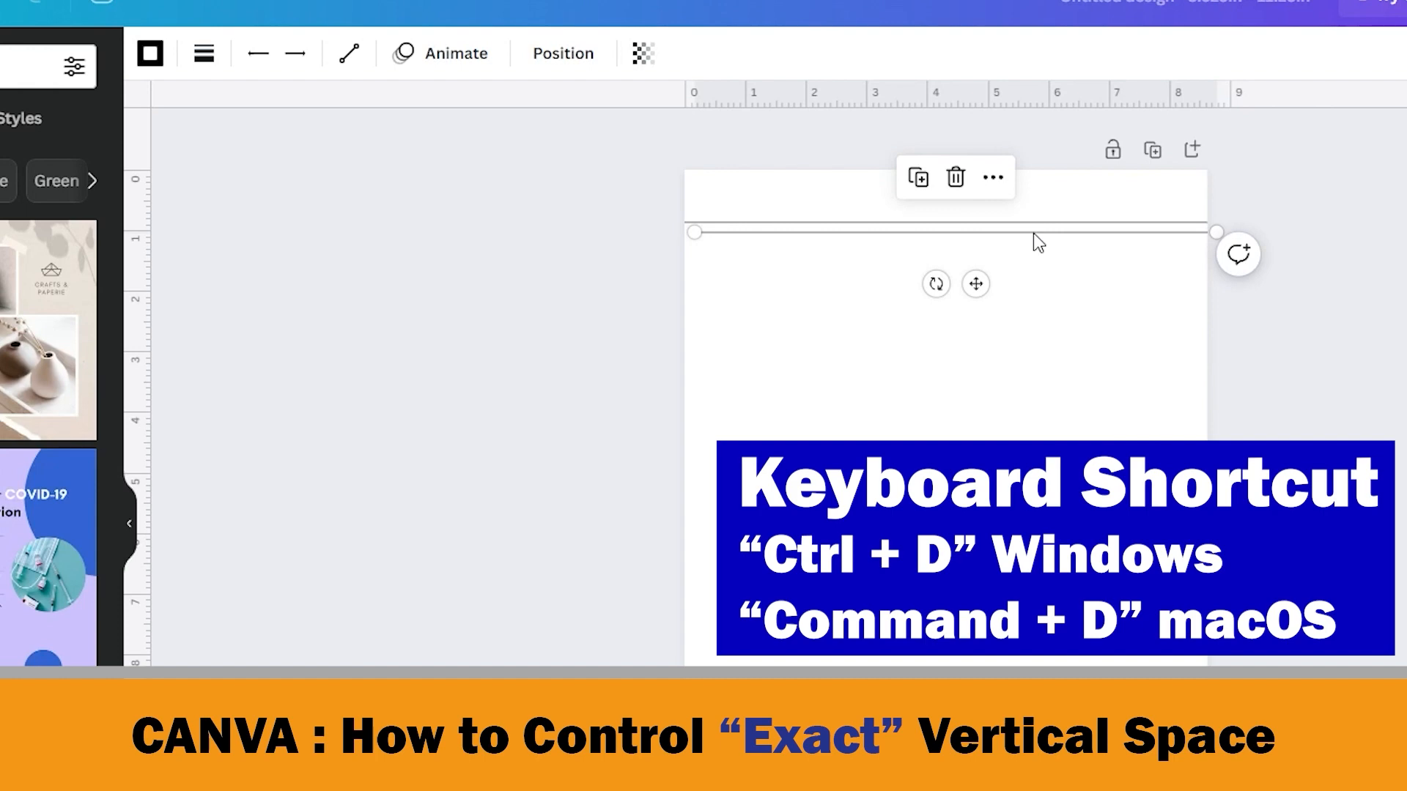
{"action": "left_click_drag", "start_coordinate": [1032, 234], "coordinate": [1030, 241]}
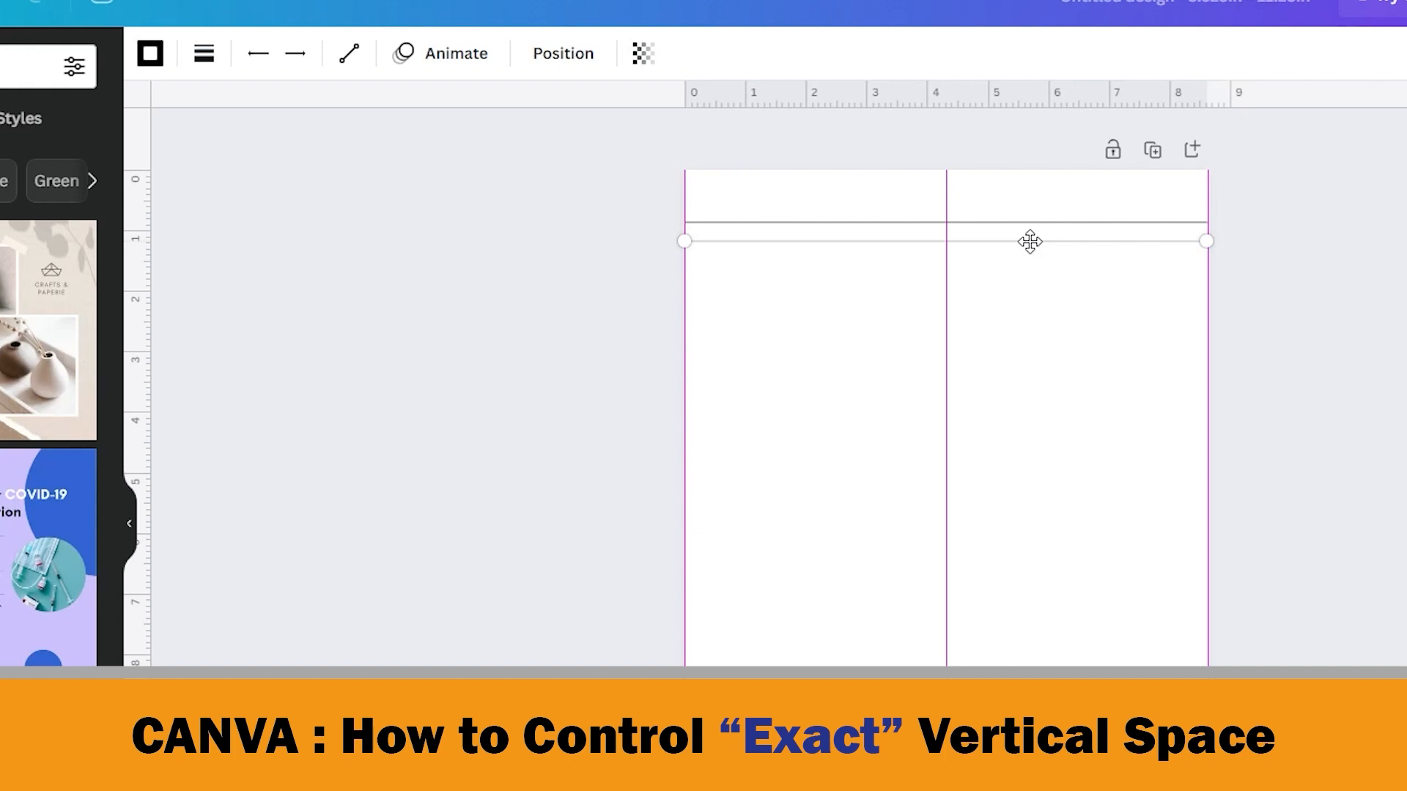
{"action": "left_click_drag", "start_coordinate": [1030, 241], "coordinate": [1030, 242]}
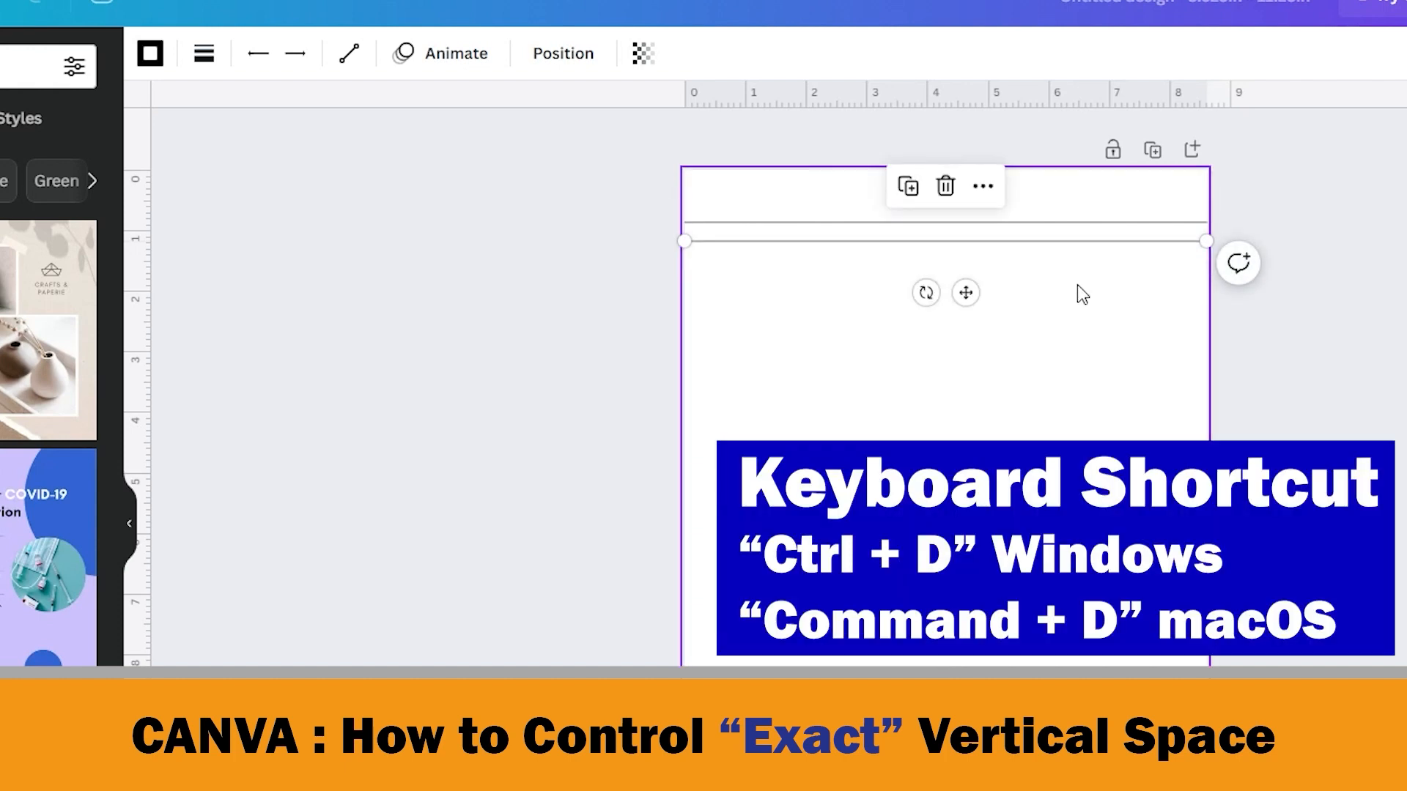
Step: Repeat the line duplication down the page at the same spacing until there are twelve lines
{"action": "key", "text": "ctrl+d"}
{"action": "key", "text": "ctrl+d"}
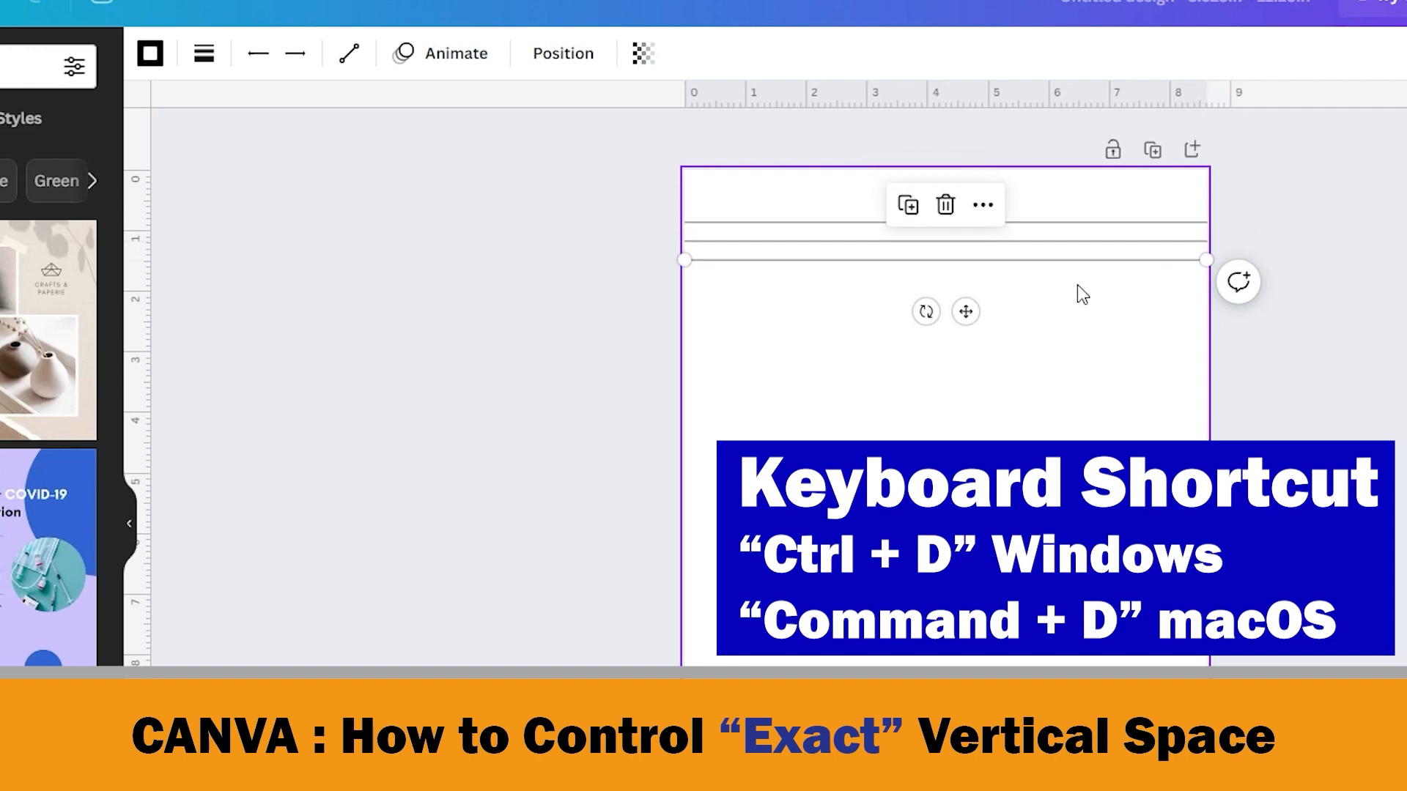
{"action": "key", "text": "ctrl+d"}
{"action": "key", "text": "ctrl+d"}
{"action": "key", "text": "ctrl+d"}
{"action": "key", "text": "ctrl+d"}
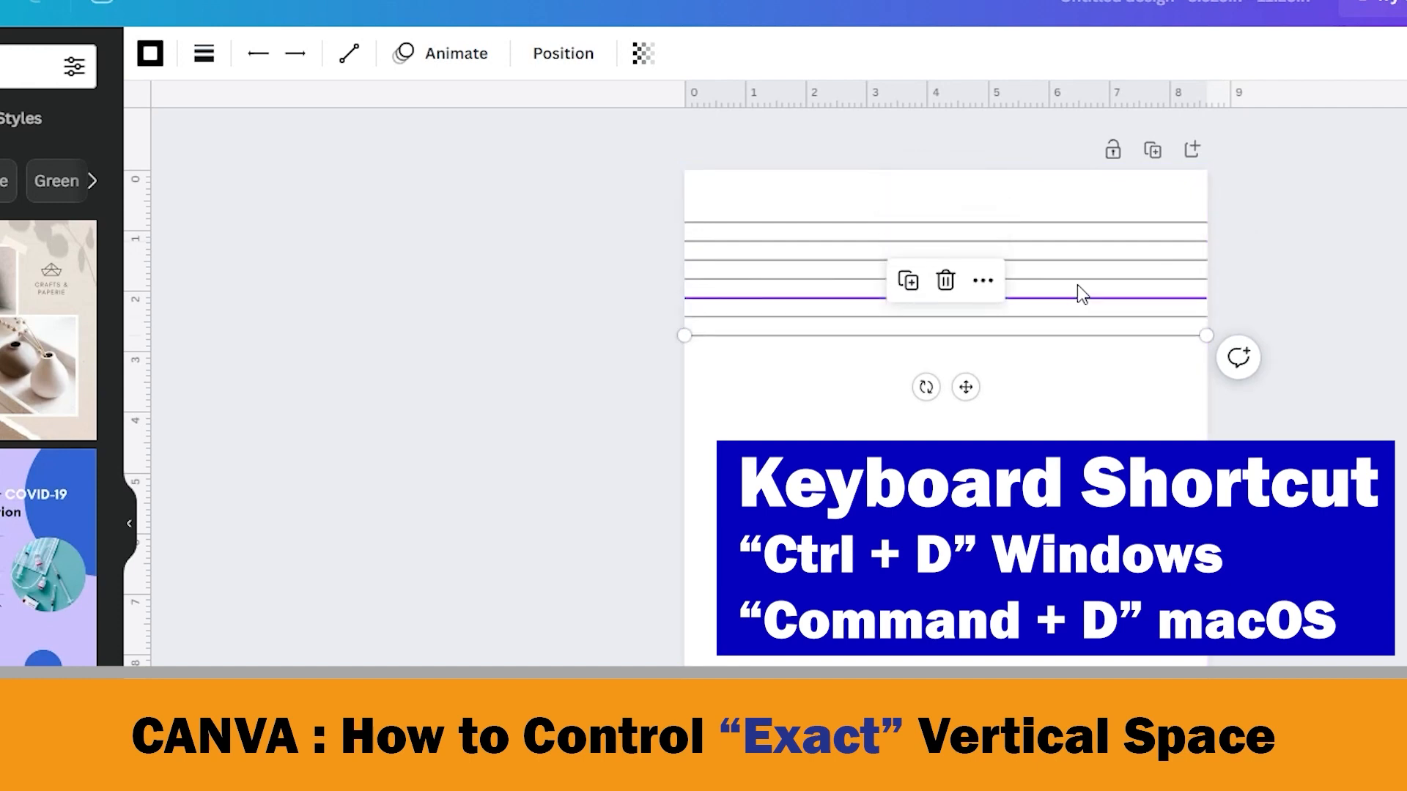
{"action": "key", "text": "ctrl+d"}
{"action": "key", "text": "ctrl+d"}
{"action": "key", "text": "ctrl+d"}
{"action": "key", "text": "ctrl+d"}
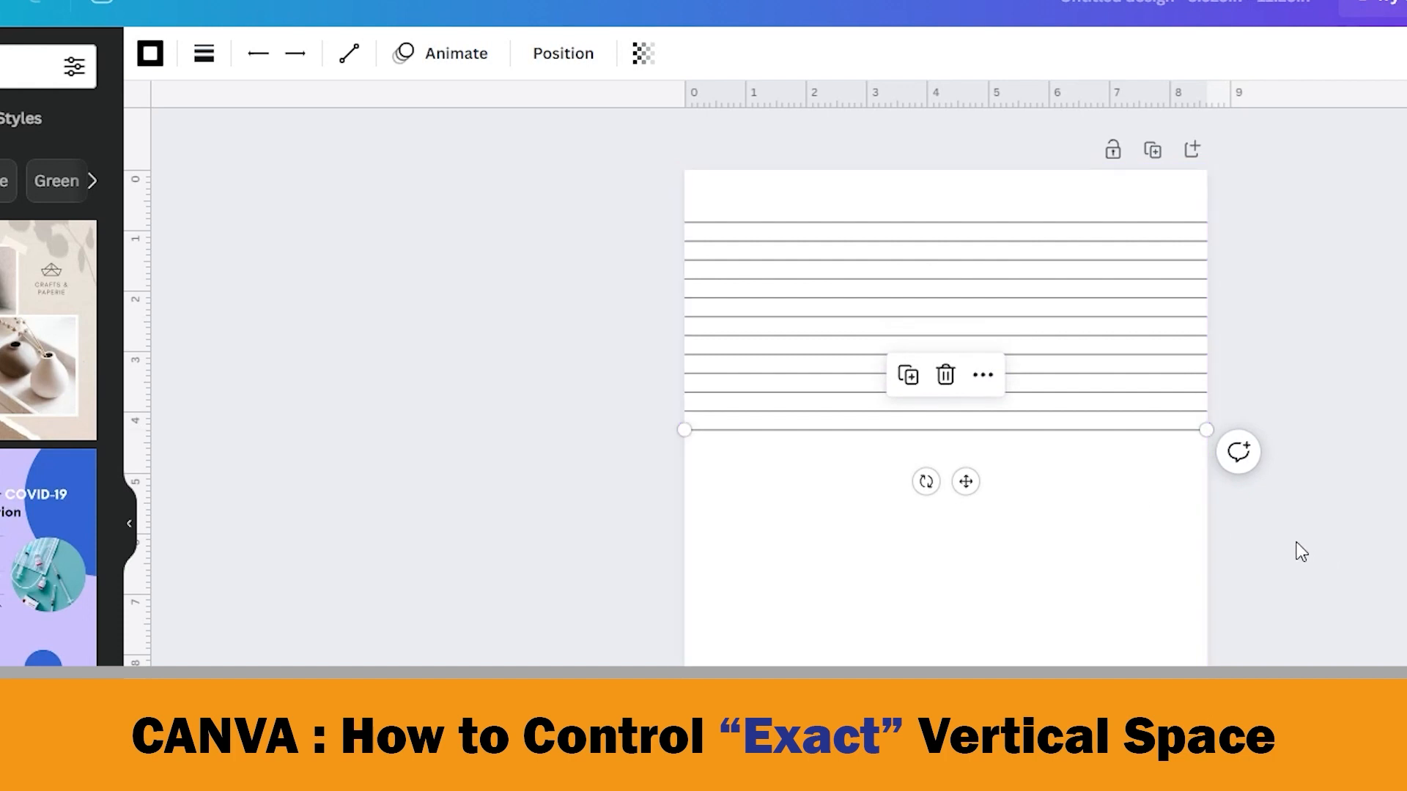
Step: Select all the lines and examine the alignment and even-spacing options in the position settings
{"action": "key", "text": "ctrl+a"}
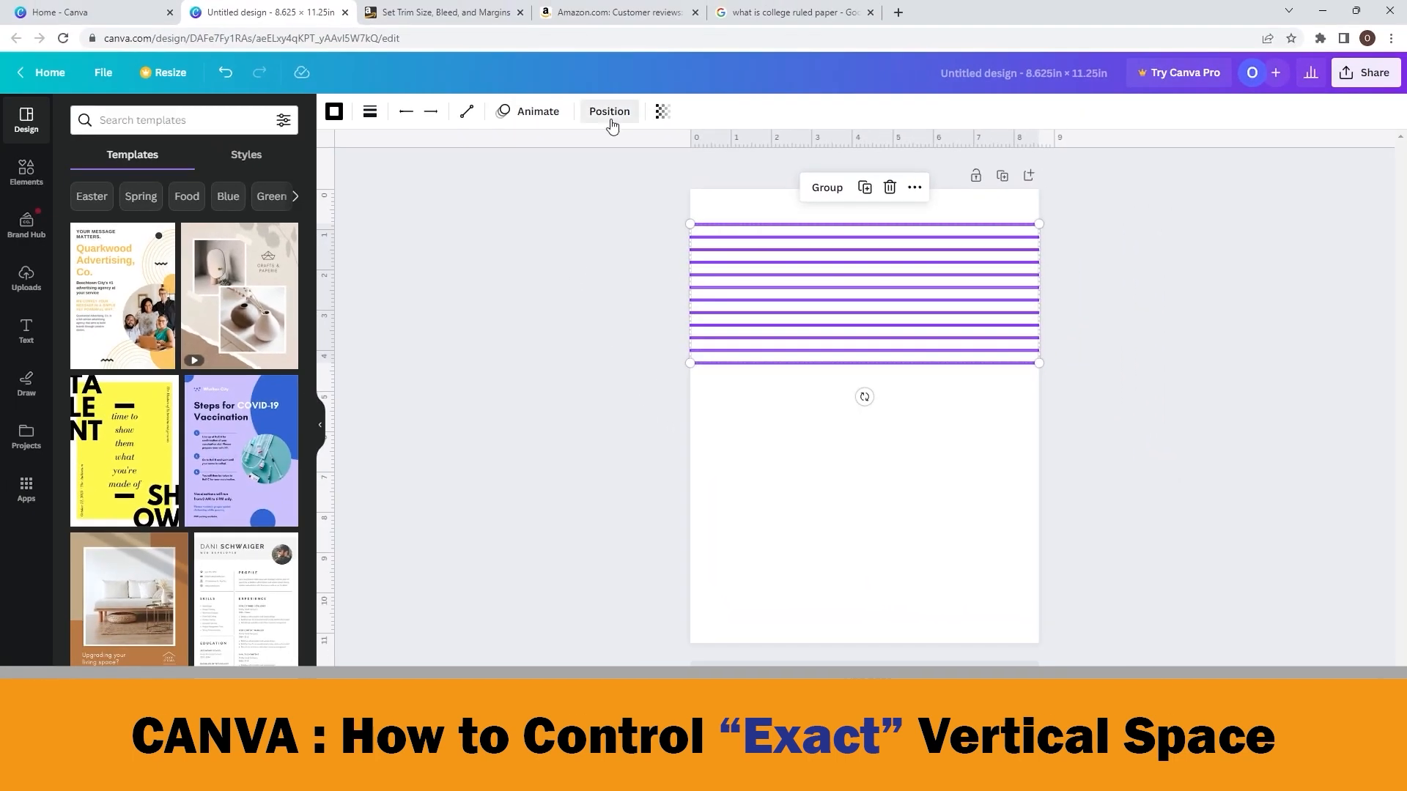
{"action": "left_click", "coordinate": [594, 91]}
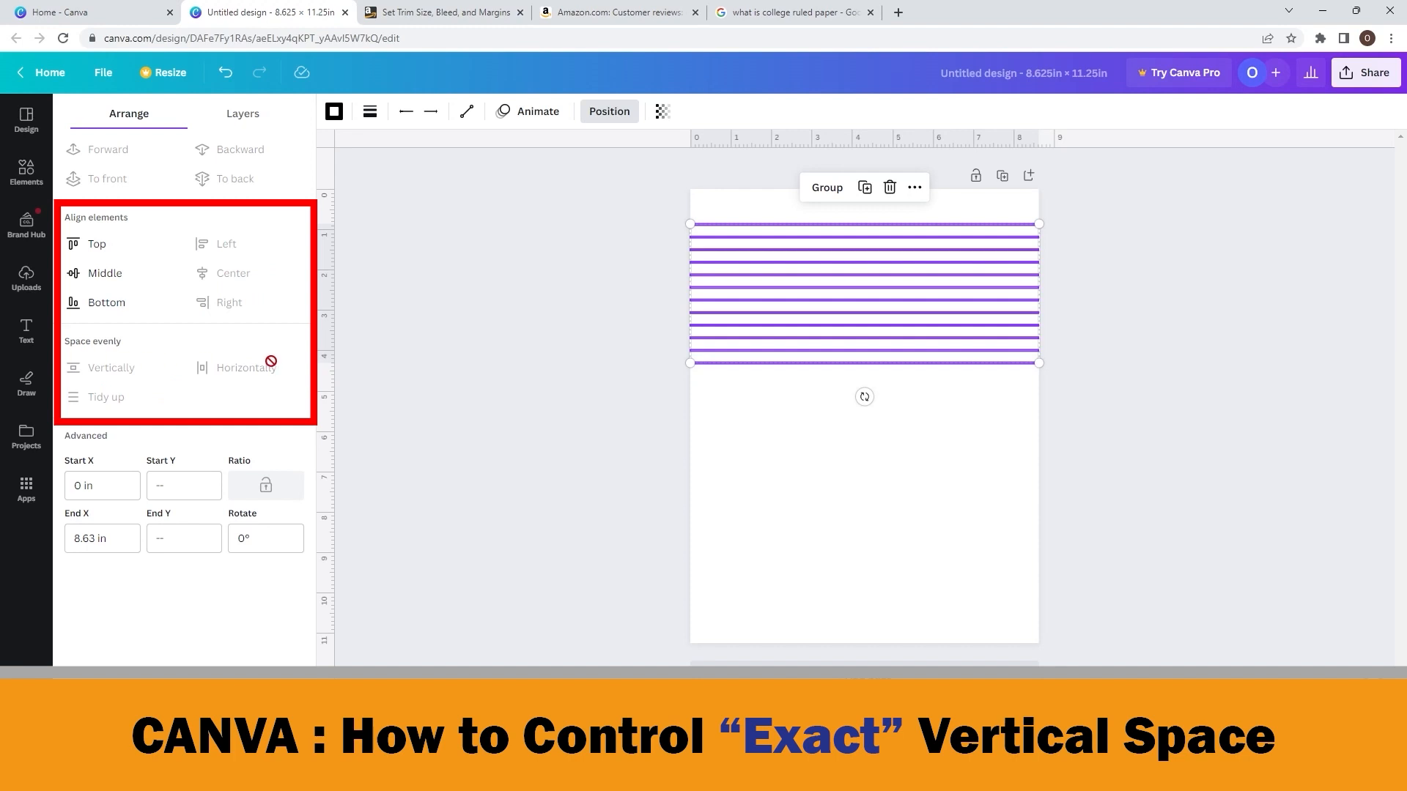
{"action": "left_click", "coordinate": [798, 380]}
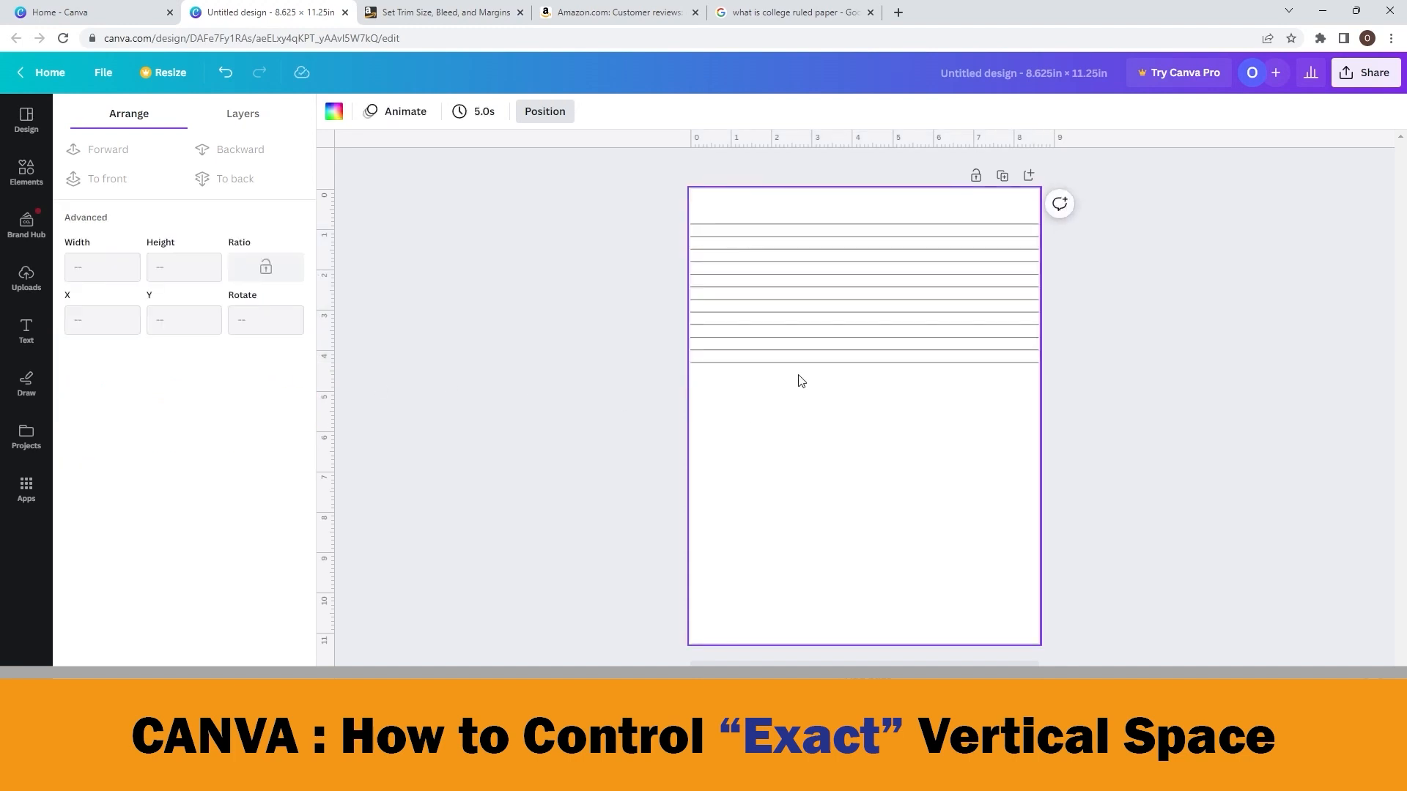
Step: Move the lowest line slightly farther down, then space all the lines evenly in the vertical direction
{"action": "left_click", "coordinate": [812, 370]}
{"action": "left_click_drag", "start_coordinate": [811, 369], "coordinate": [810, 382]}
{"action": "key", "text": "ctrl+a"}
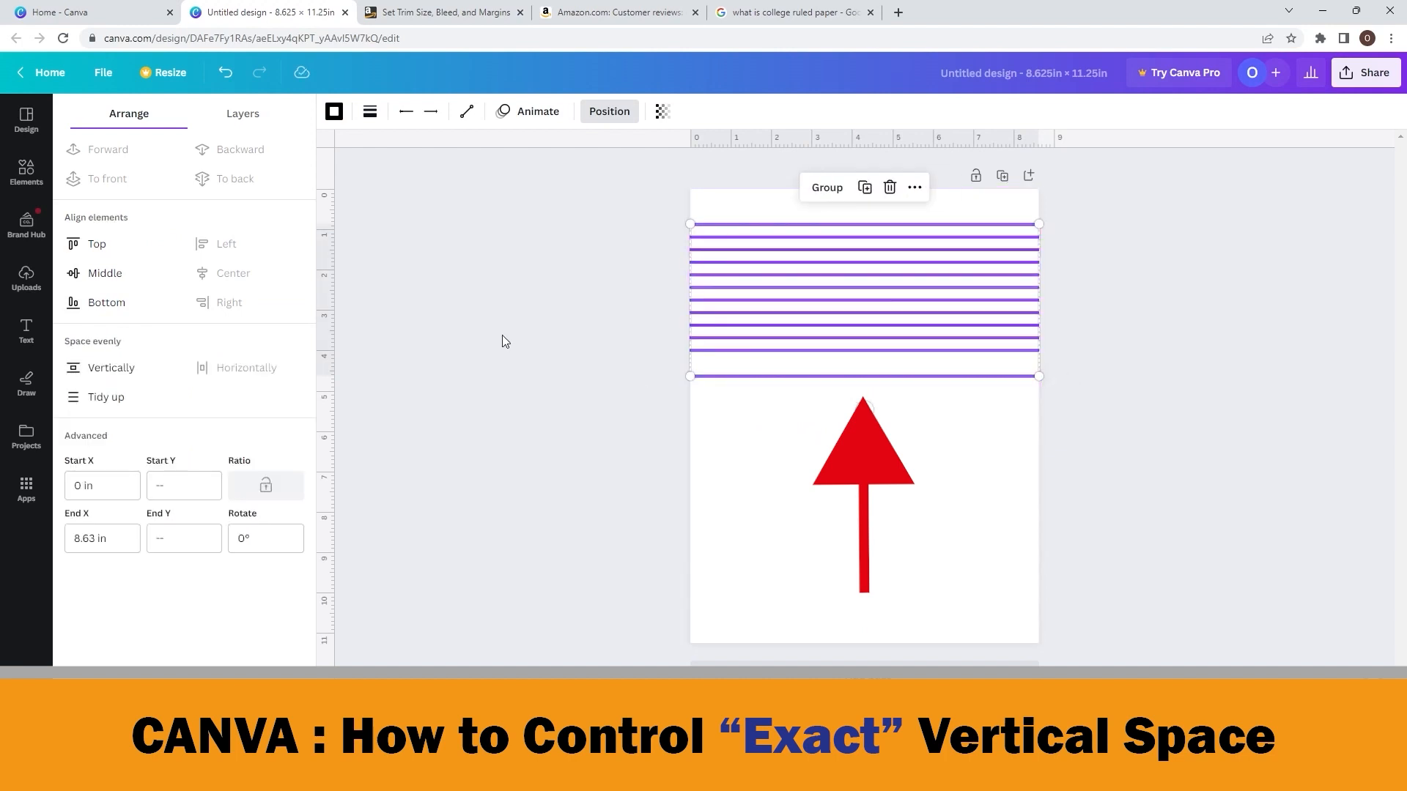
{"action": "left_click", "coordinate": [135, 375]}
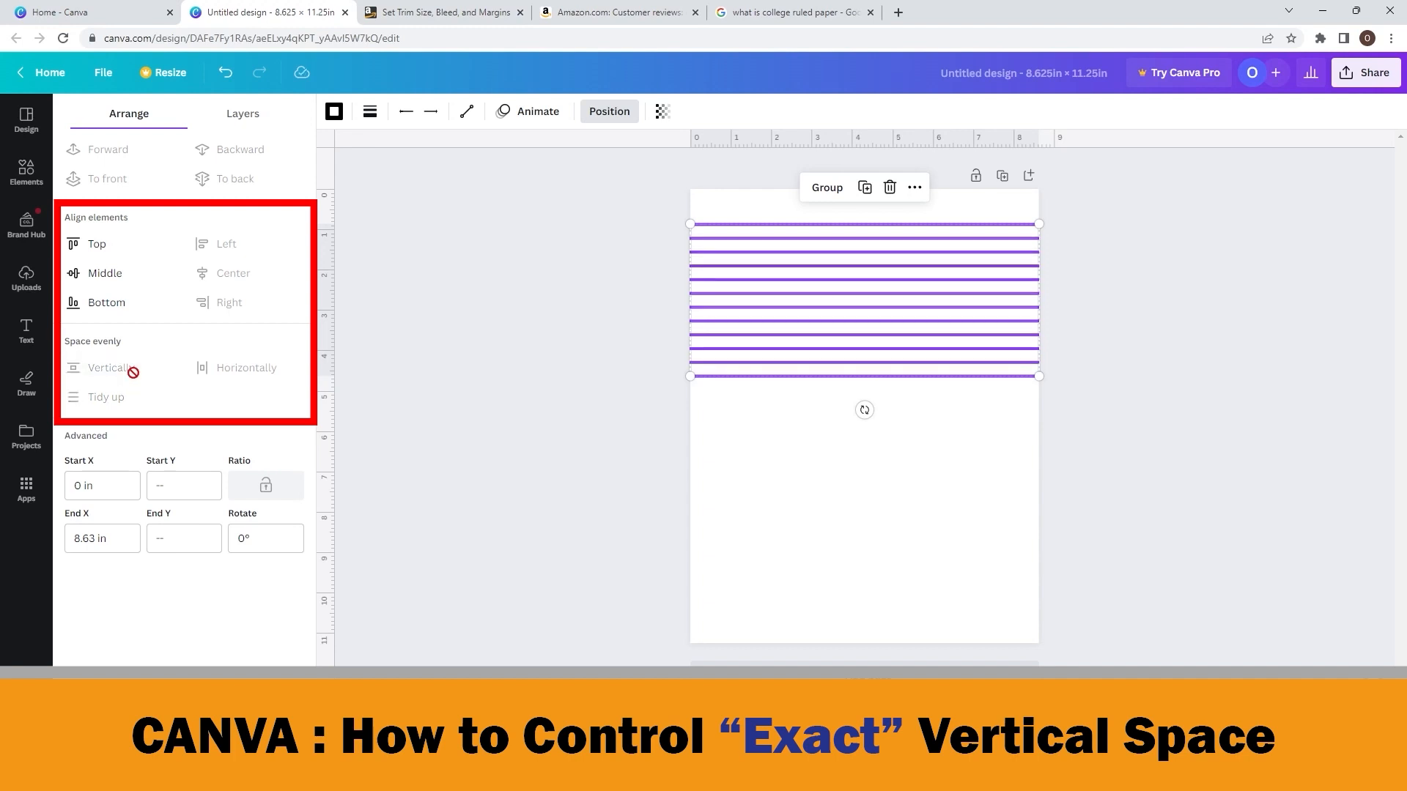
{"action": "left_click", "coordinate": [1071, 439]}
{"action": "left_click", "coordinate": [1012, 439]}
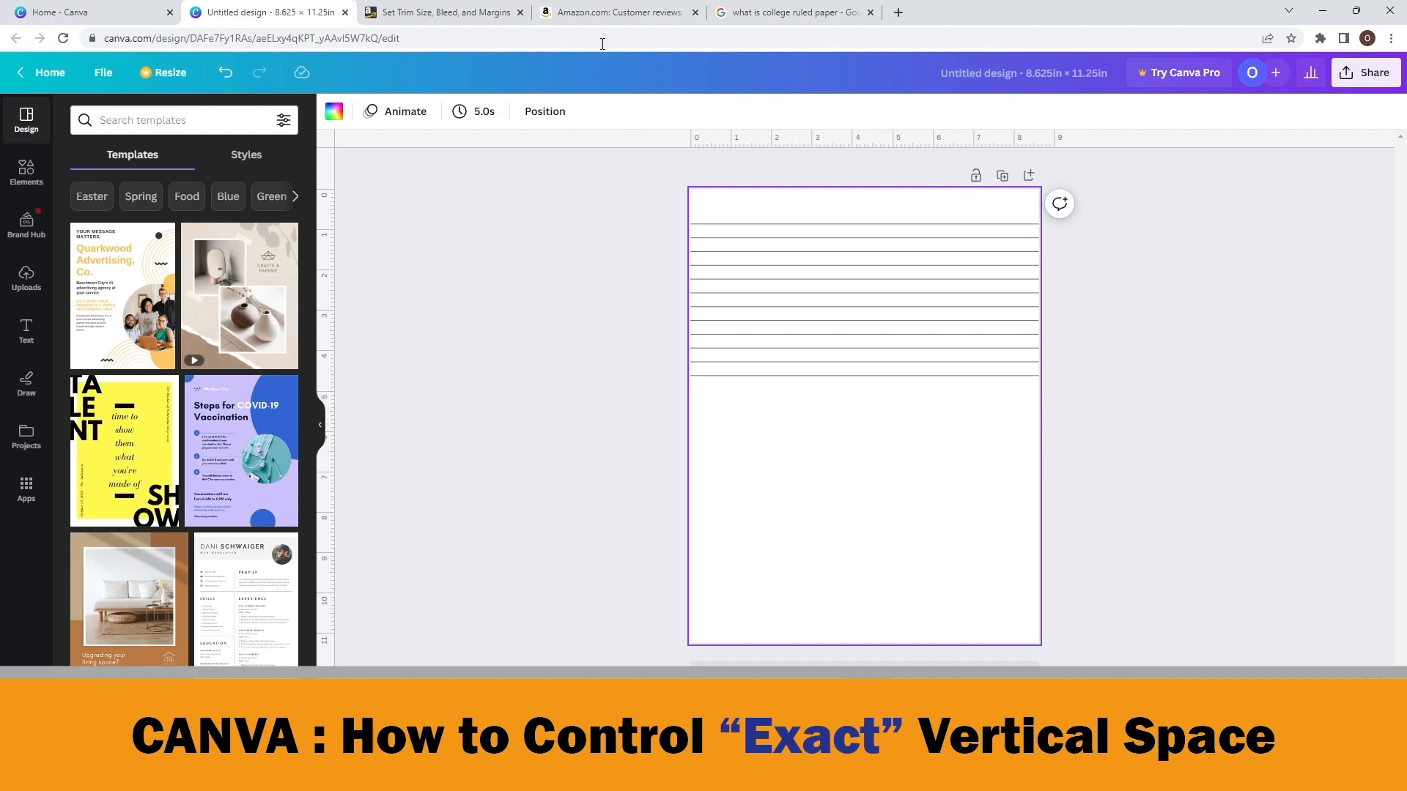
Step: Check the Amazon customer review about the notebook's college ruling, then return to the Canva design
{"action": "left_click", "coordinate": [605, 13]}
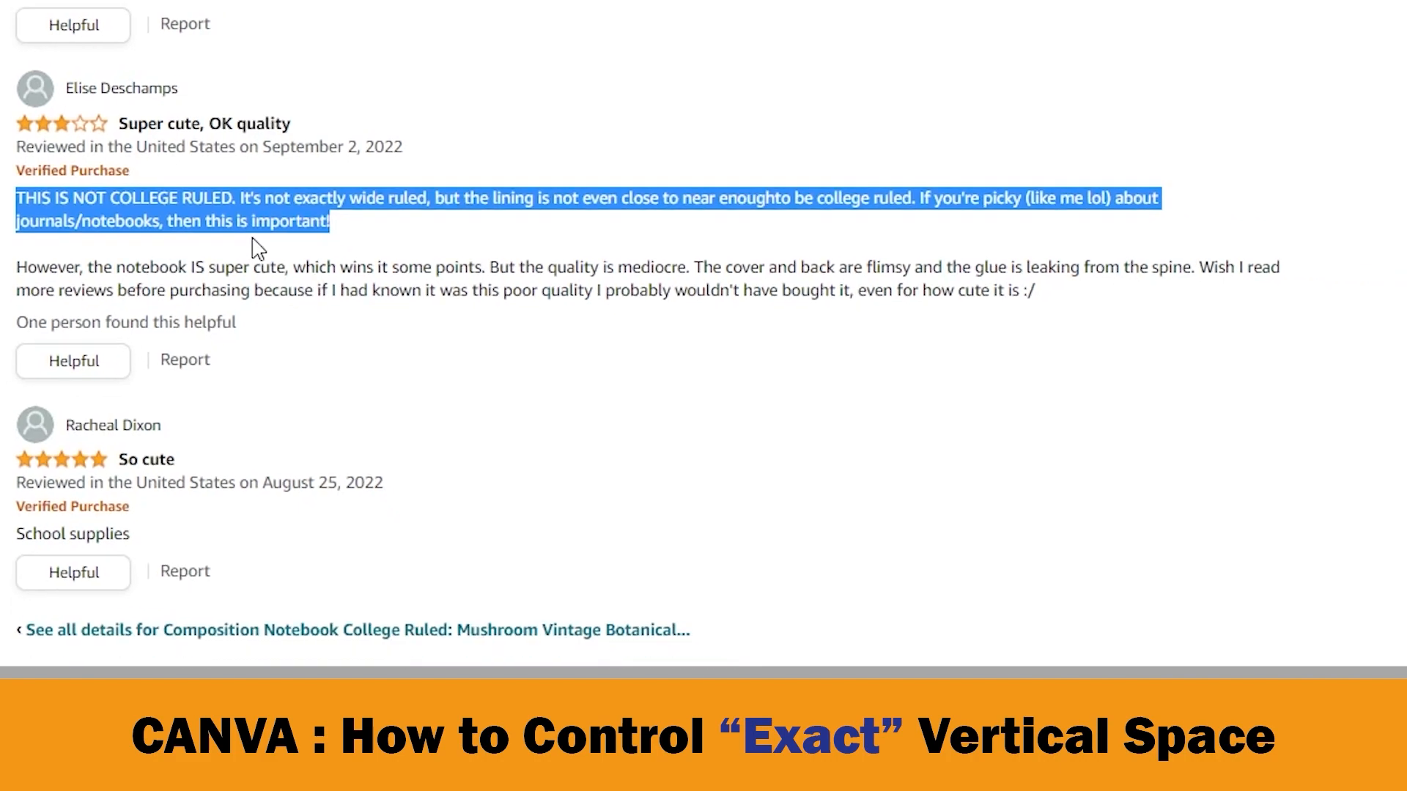
{"action": "left_click", "coordinate": [309, 22]}
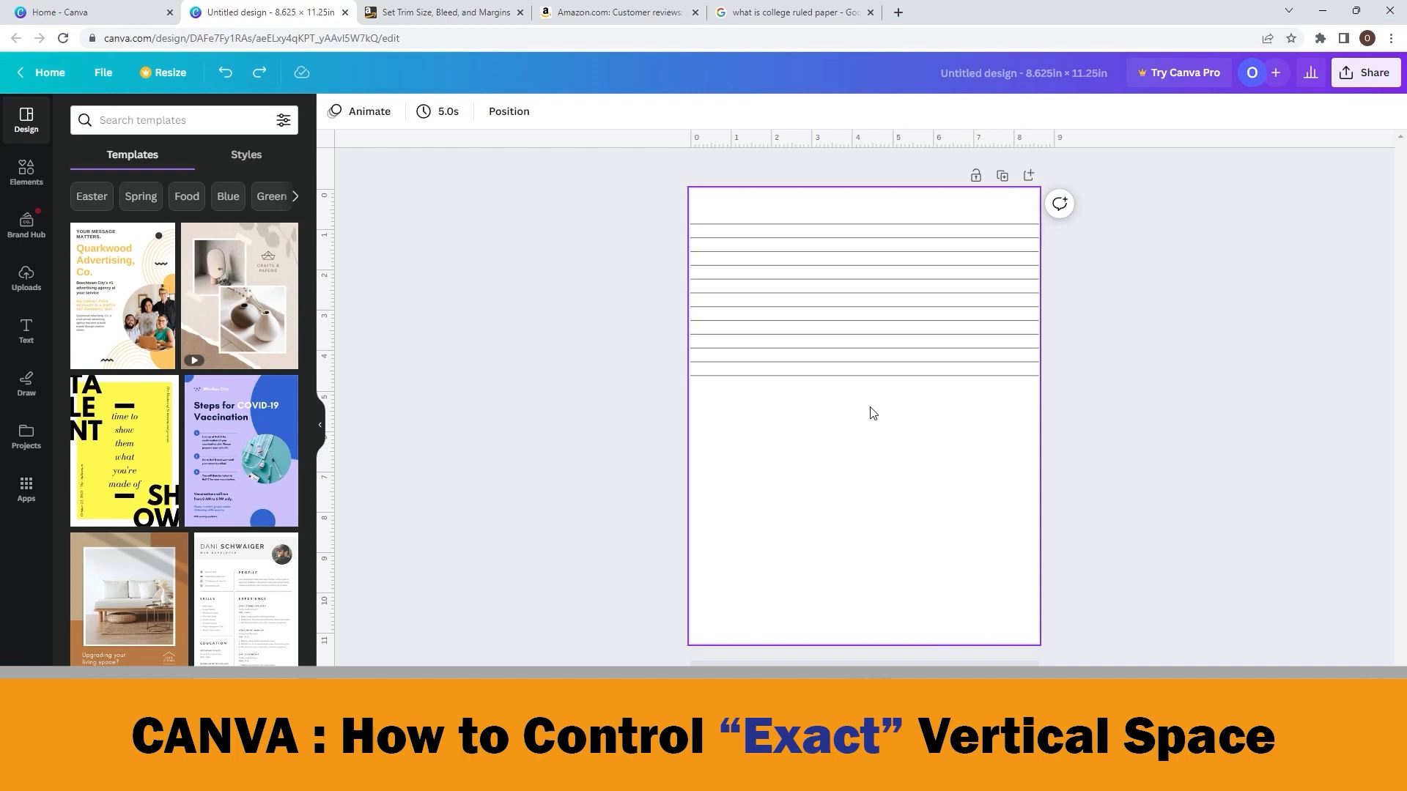
Step: Select the two lowest lines and measure the vertical distance between them
{"action": "left_click_drag", "start_coordinate": [867, 406], "coordinate": [815, 364]}
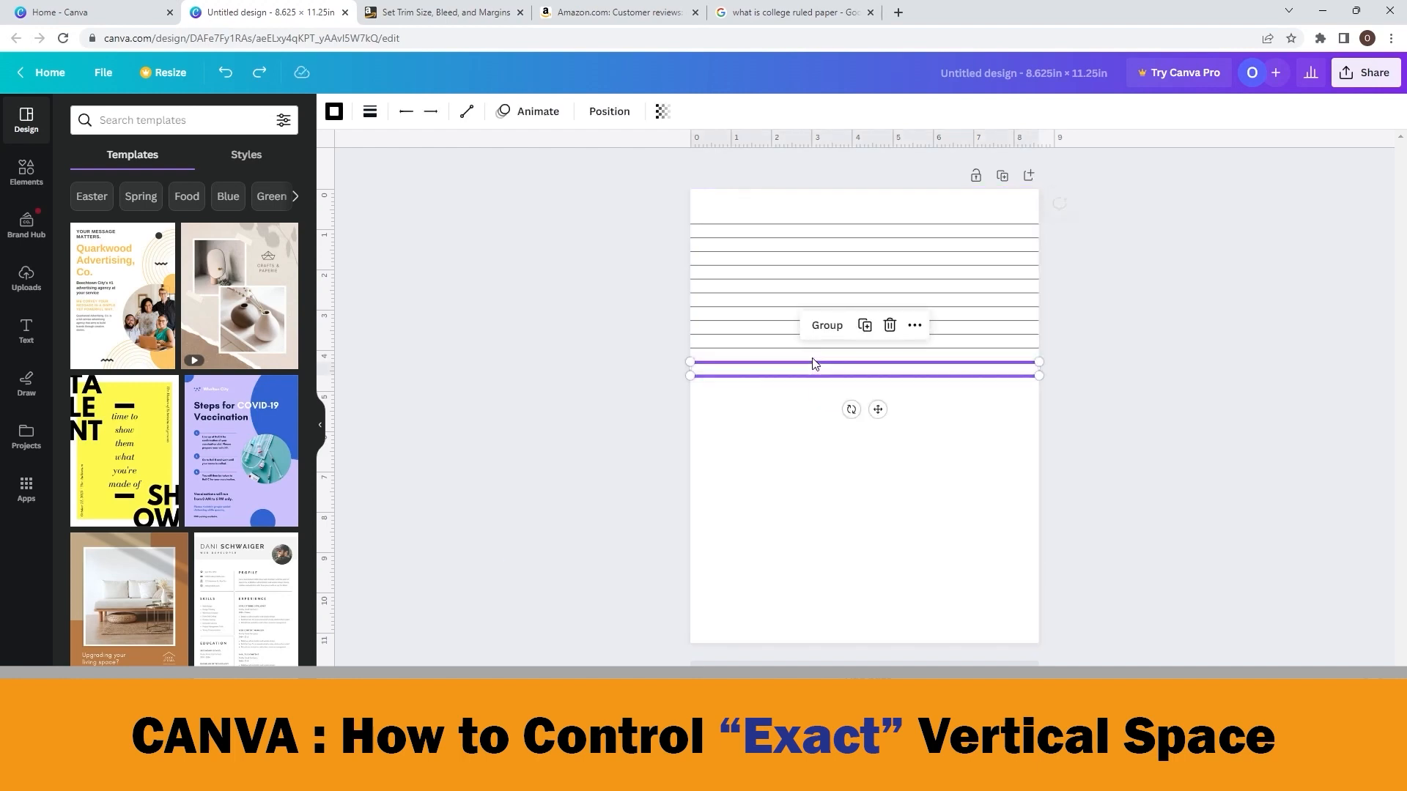
{"action": "key", "text": "alt"}
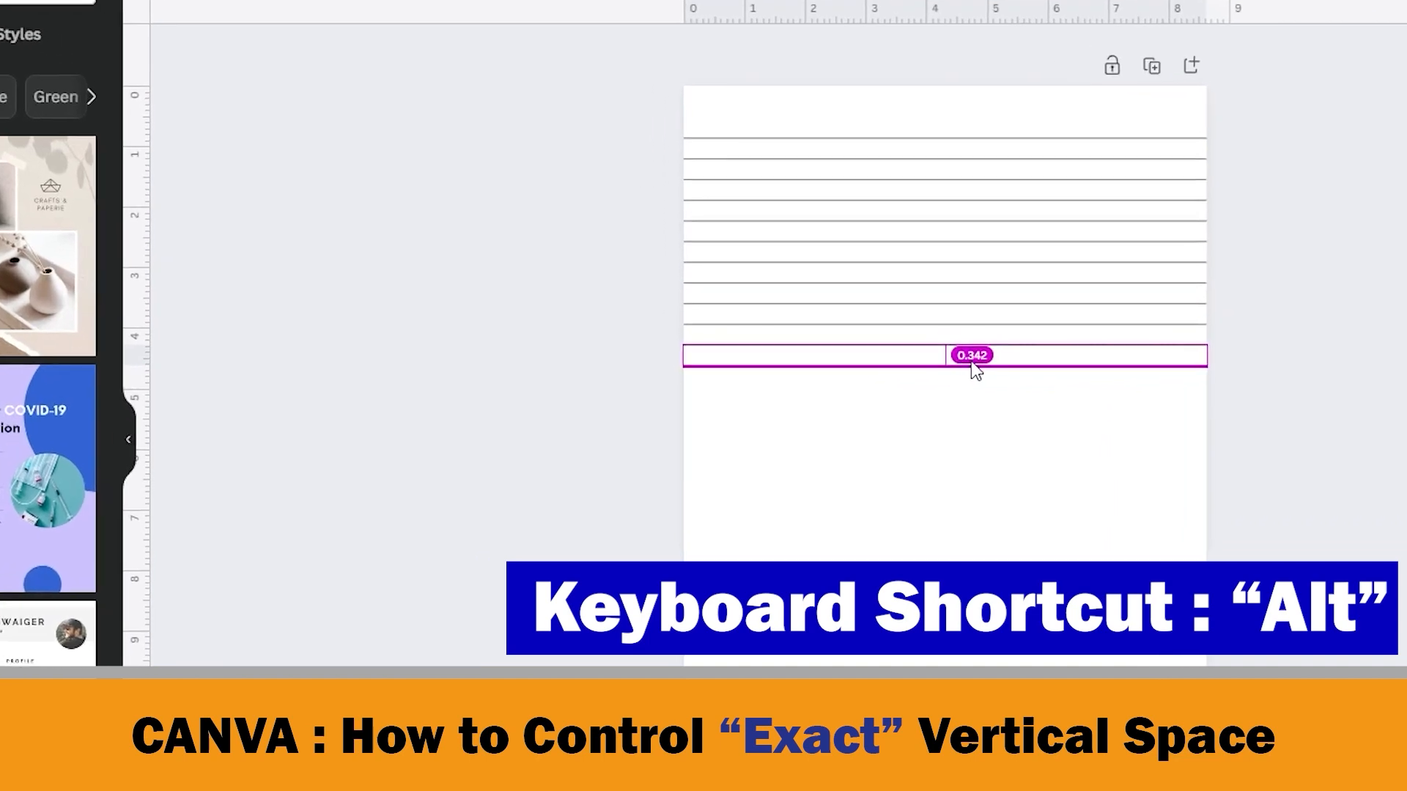
Step: Measure the gap between the two lowest lines, then calculate 9 ÷ 32 to get the college-ruled spacing in decimal inches
{"action": "key", "text": "alt"}
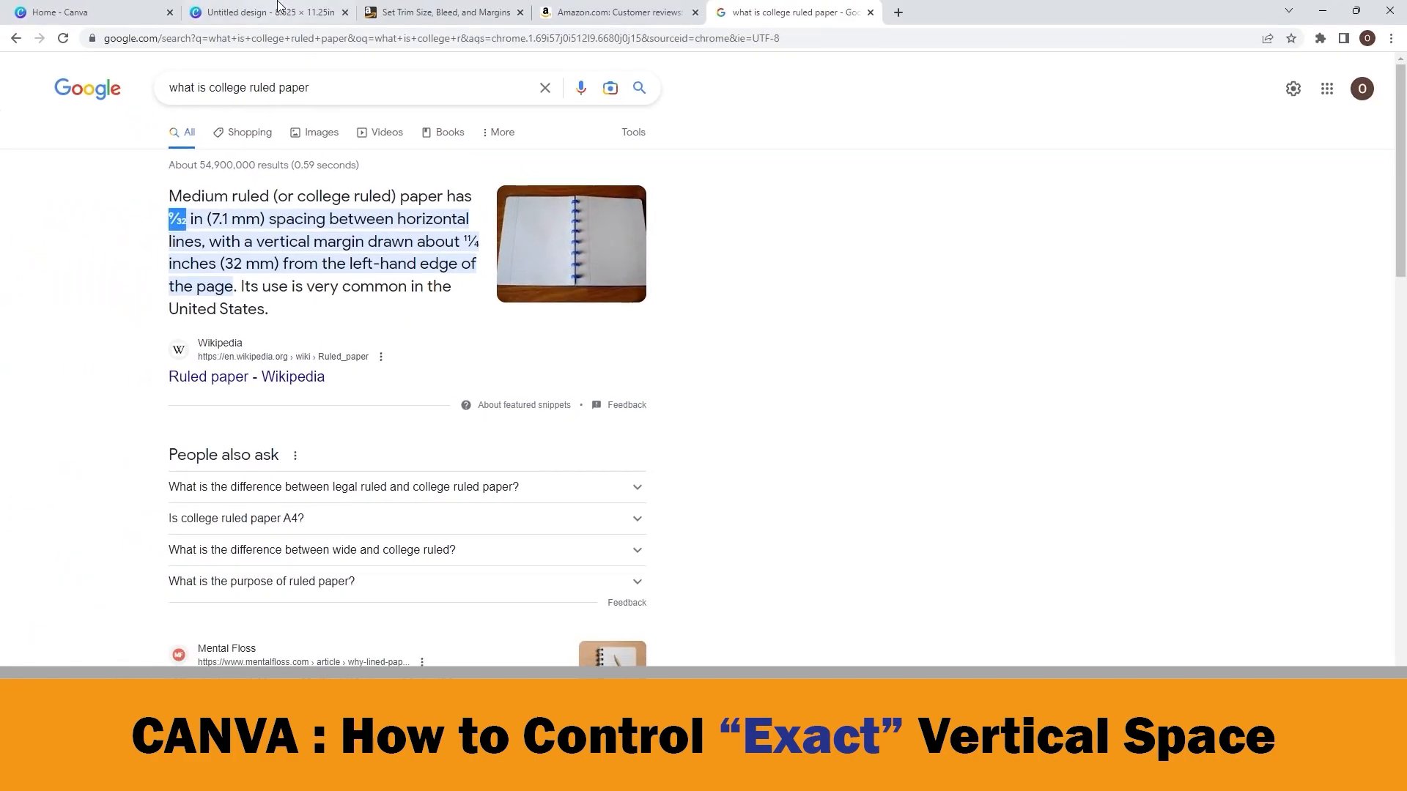
{"action": "left_click", "coordinate": [274, 11]}
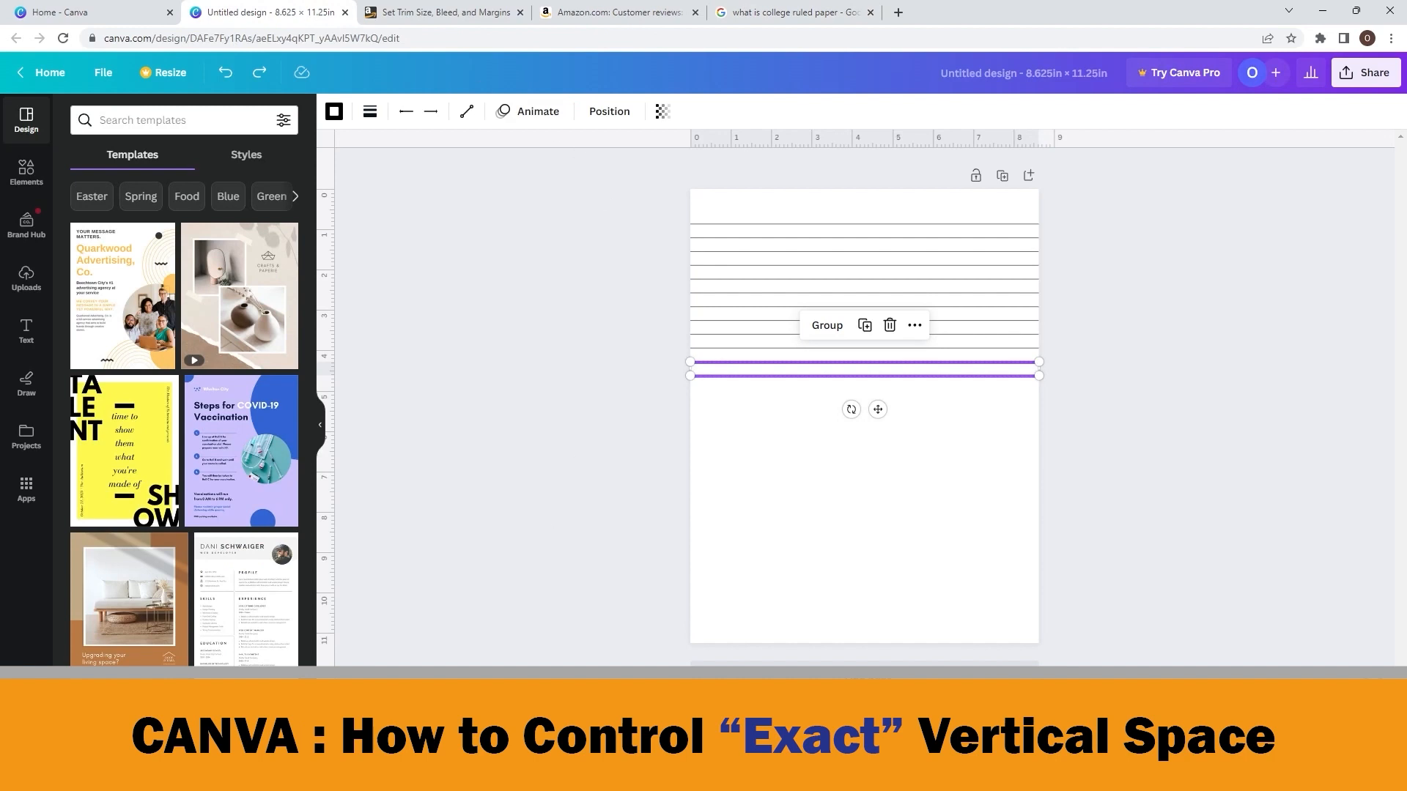
{"action": "left_click", "coordinate": [543, 774]}
{"action": "left_click", "coordinate": [520, 472]}
{"action": "left_click", "coordinate": [583, 432]}
{"action": "left_click", "coordinate": [515, 565]}
{"action": "left_click", "coordinate": [446, 561]}
{"action": "left_click", "coordinate": [571, 607]}
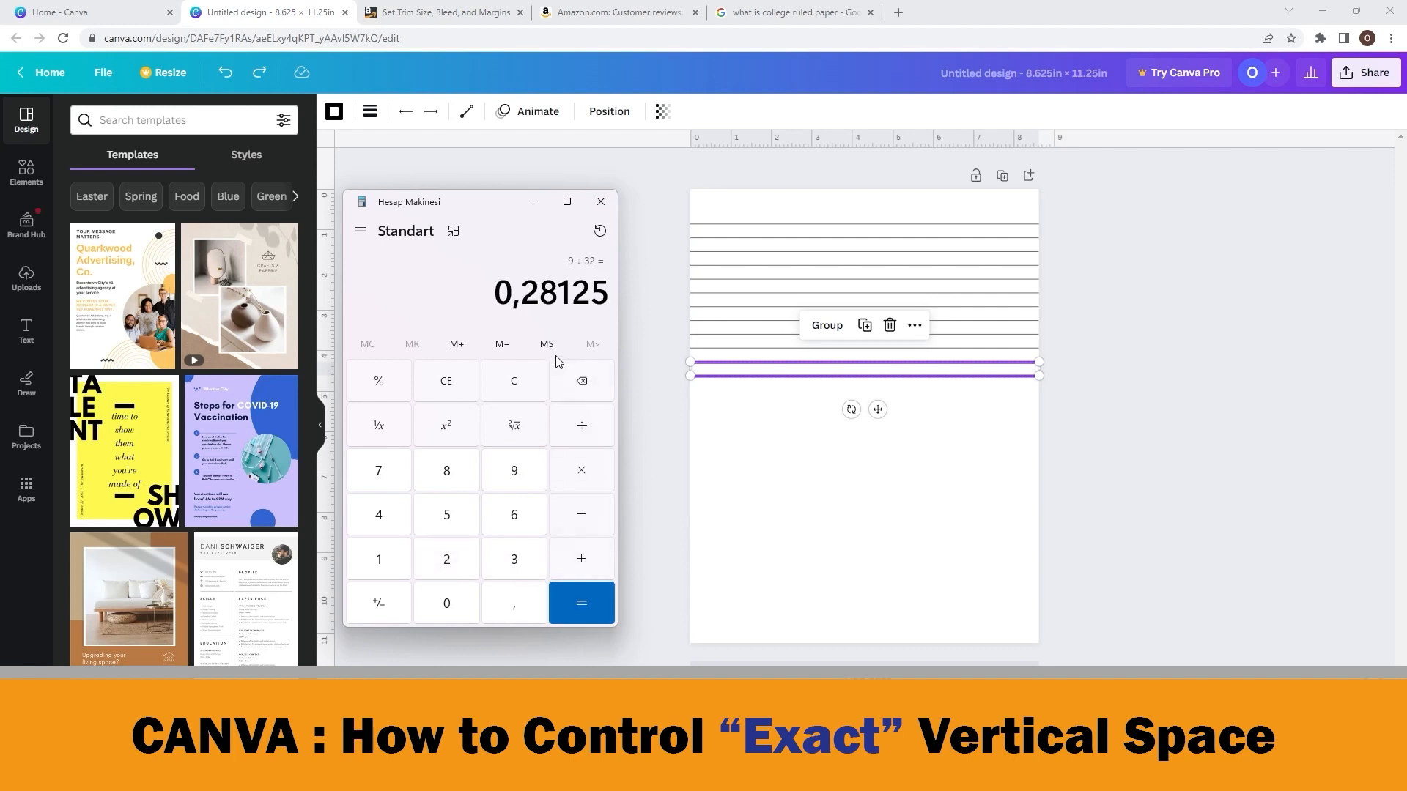
{"action": "left_click_drag", "start_coordinate": [502, 301], "coordinate": [643, 338]}
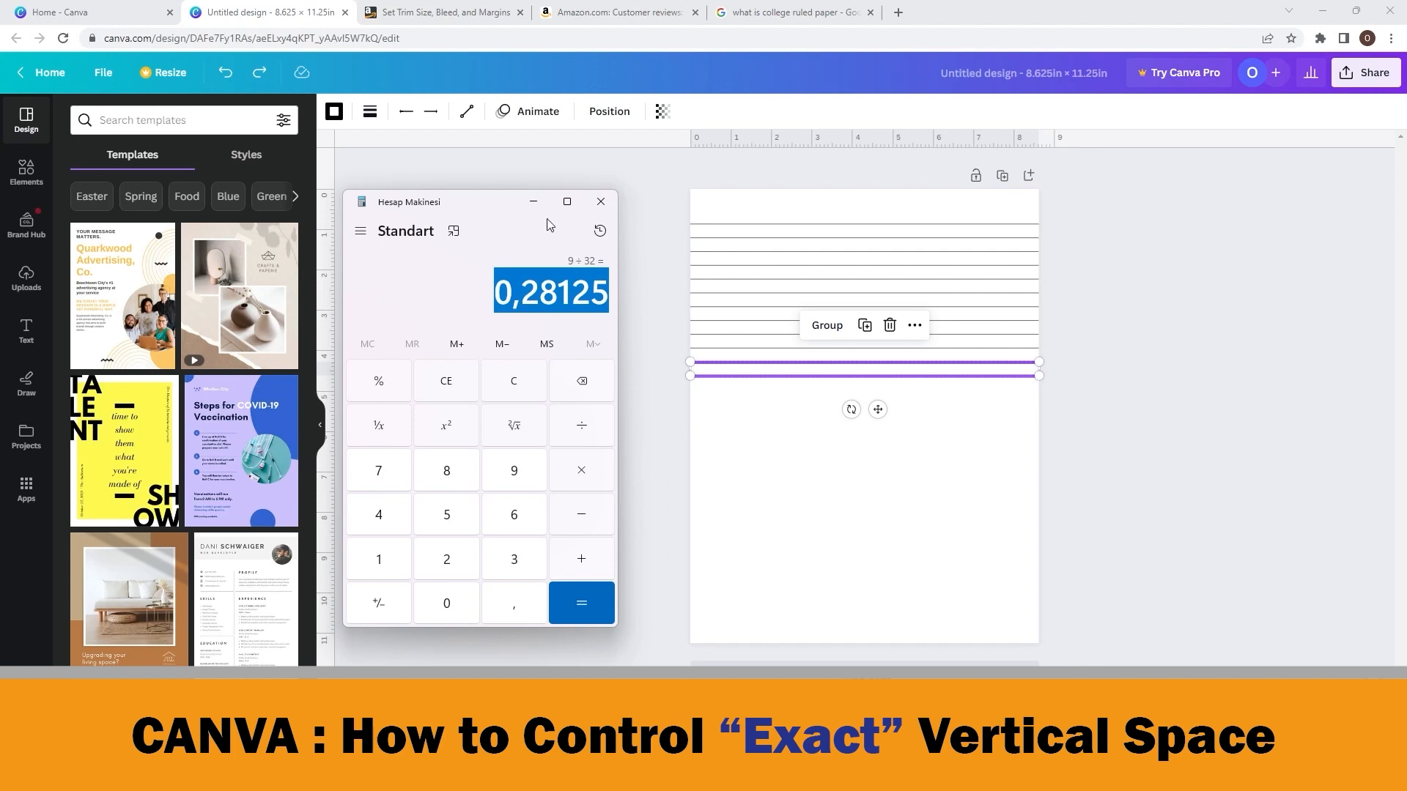
Step: Hide the calculator and delete all the lines from the page
{"action": "left_click", "coordinate": [533, 201]}
{"action": "left_click_drag", "start_coordinate": [962, 402], "coordinate": [820, 244]}
{"action": "key", "text": "Delete"}
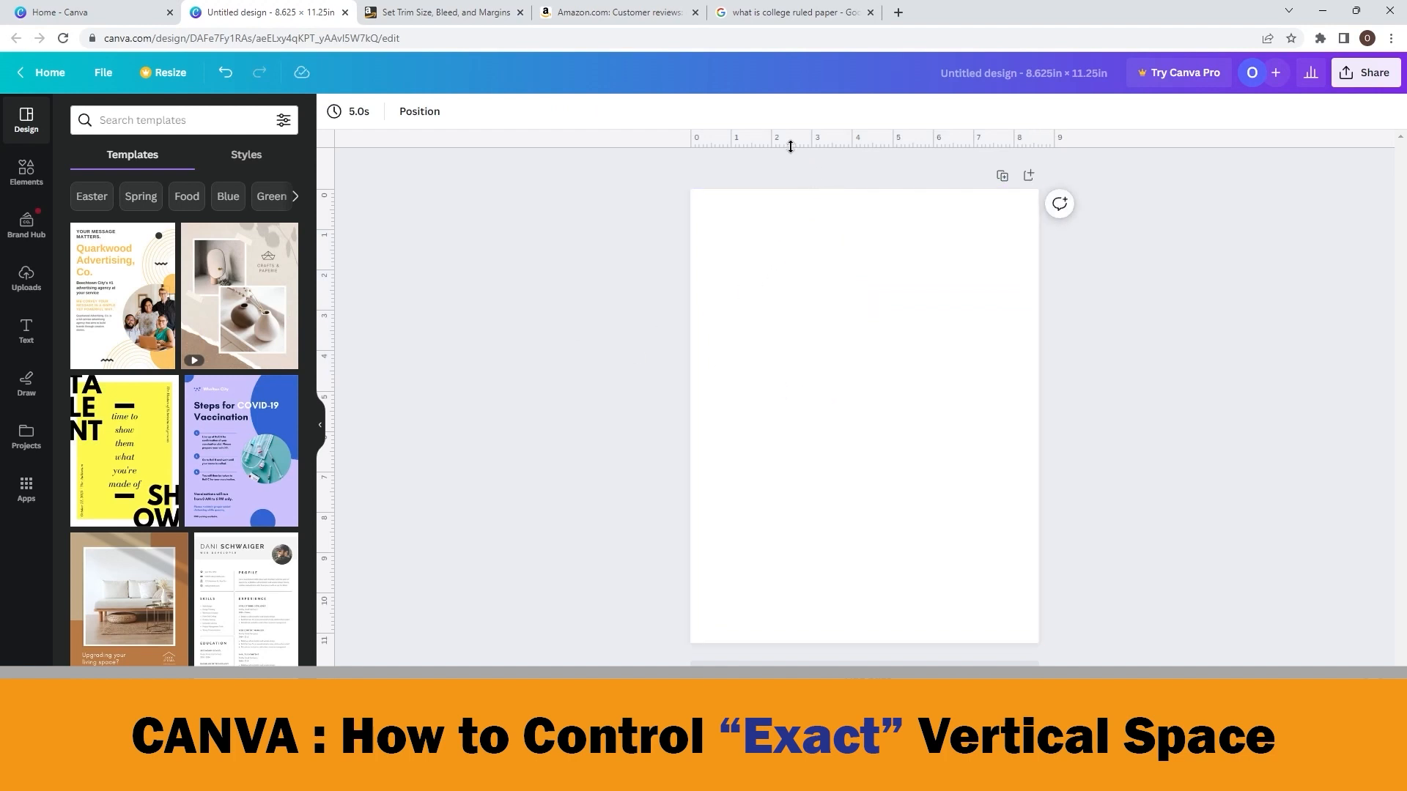
Step: Place a horizontal guide from the ruler and fine-tune it to about the 1-inch mark
{"action": "left_click_drag", "start_coordinate": [791, 147], "coordinate": [797, 234]}
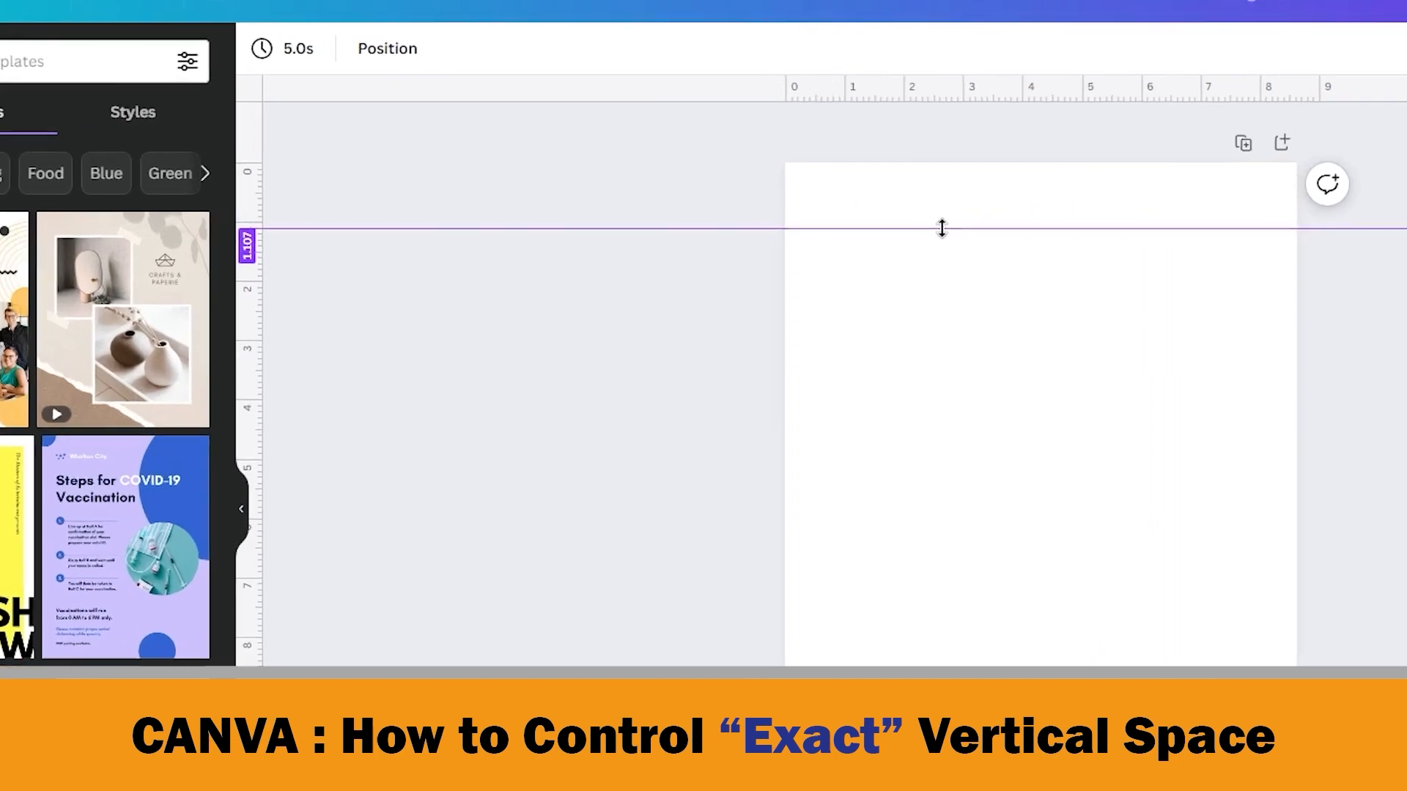
{"action": "left_click_drag", "start_coordinate": [942, 228], "coordinate": [951, 221]}
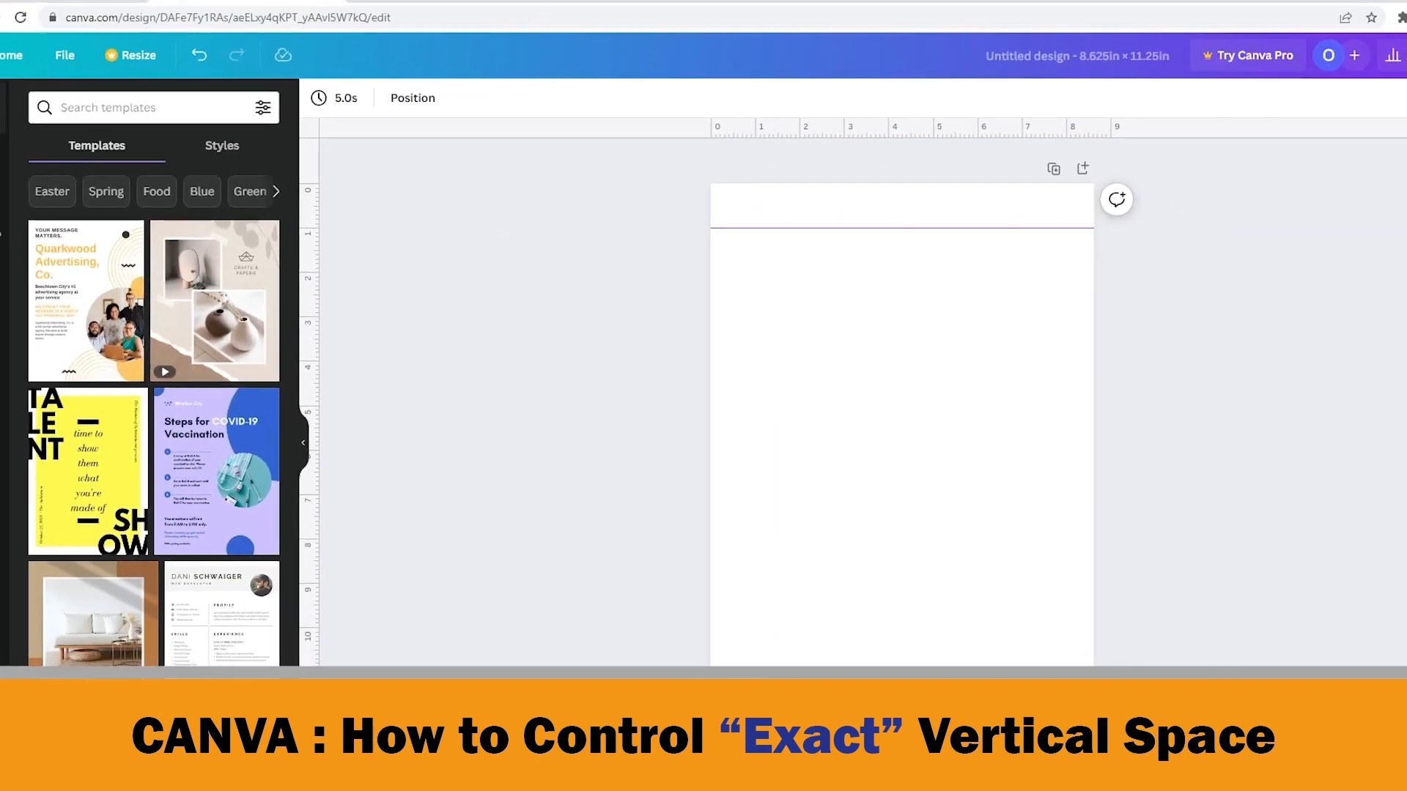
{"action": "left_click_drag", "start_coordinate": [1166, 746], "coordinate": [1254, 746]}
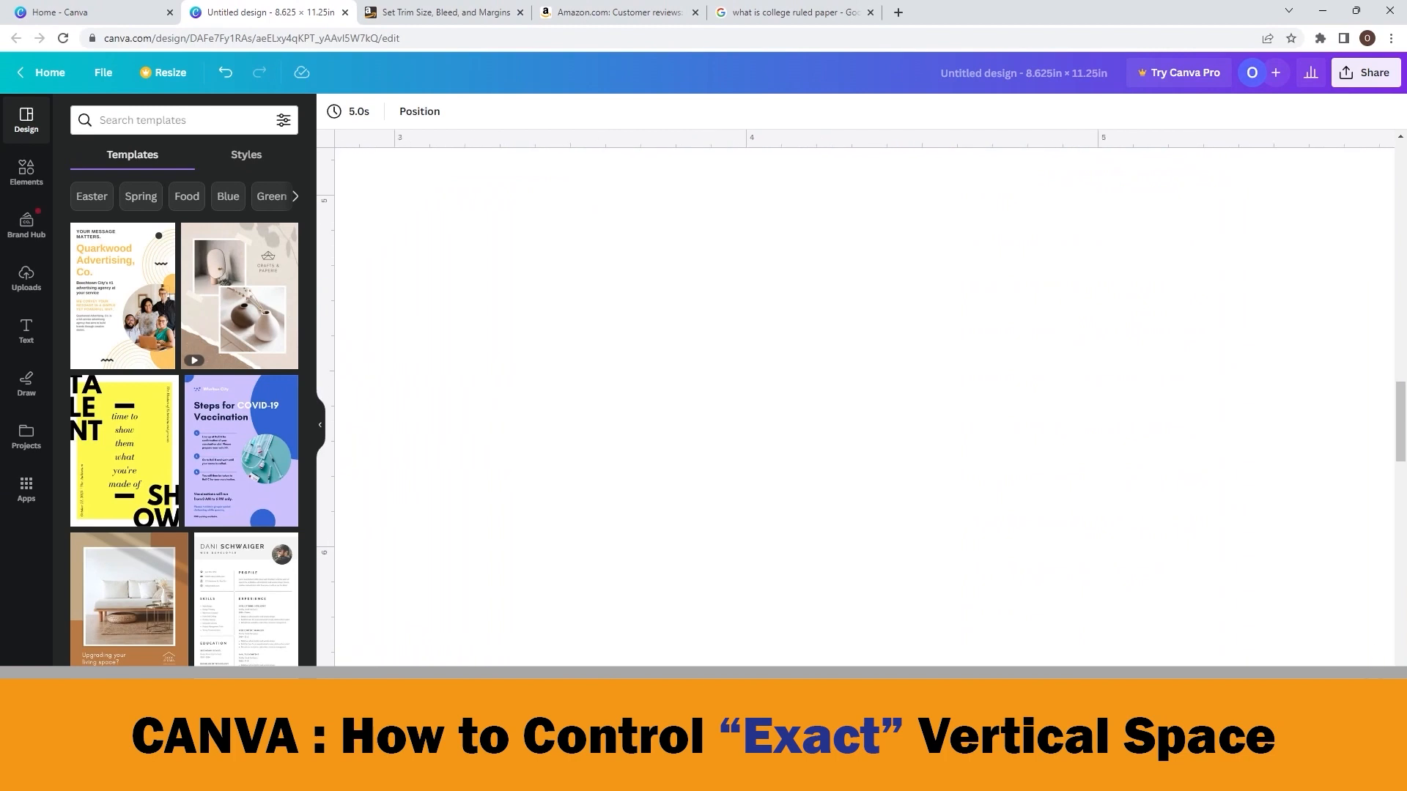
{"action": "left_click_drag", "start_coordinate": [1400, 414], "coordinate": [1400, 192]}
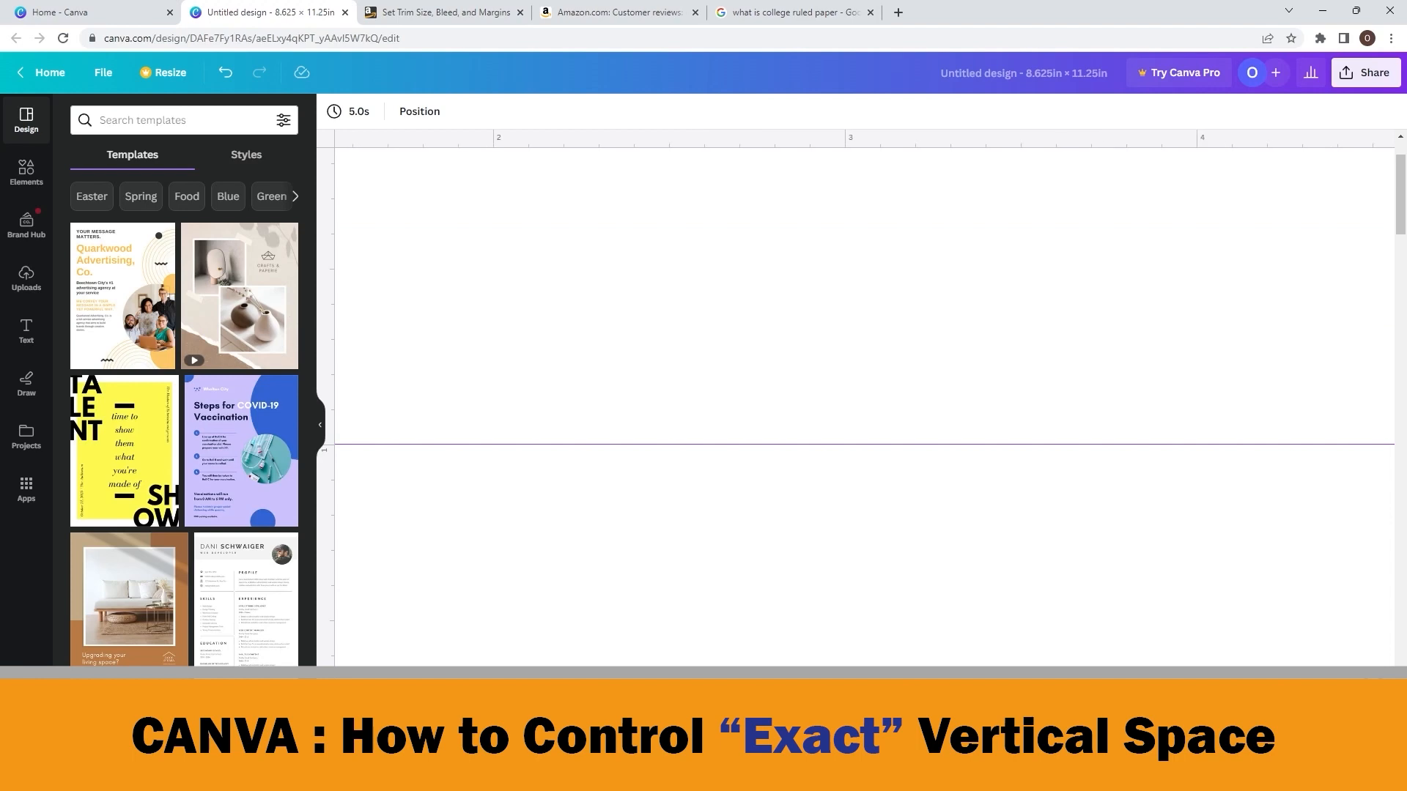
{"action": "left_click_drag", "start_coordinate": [602, 724], "coordinate": [403, 724]}
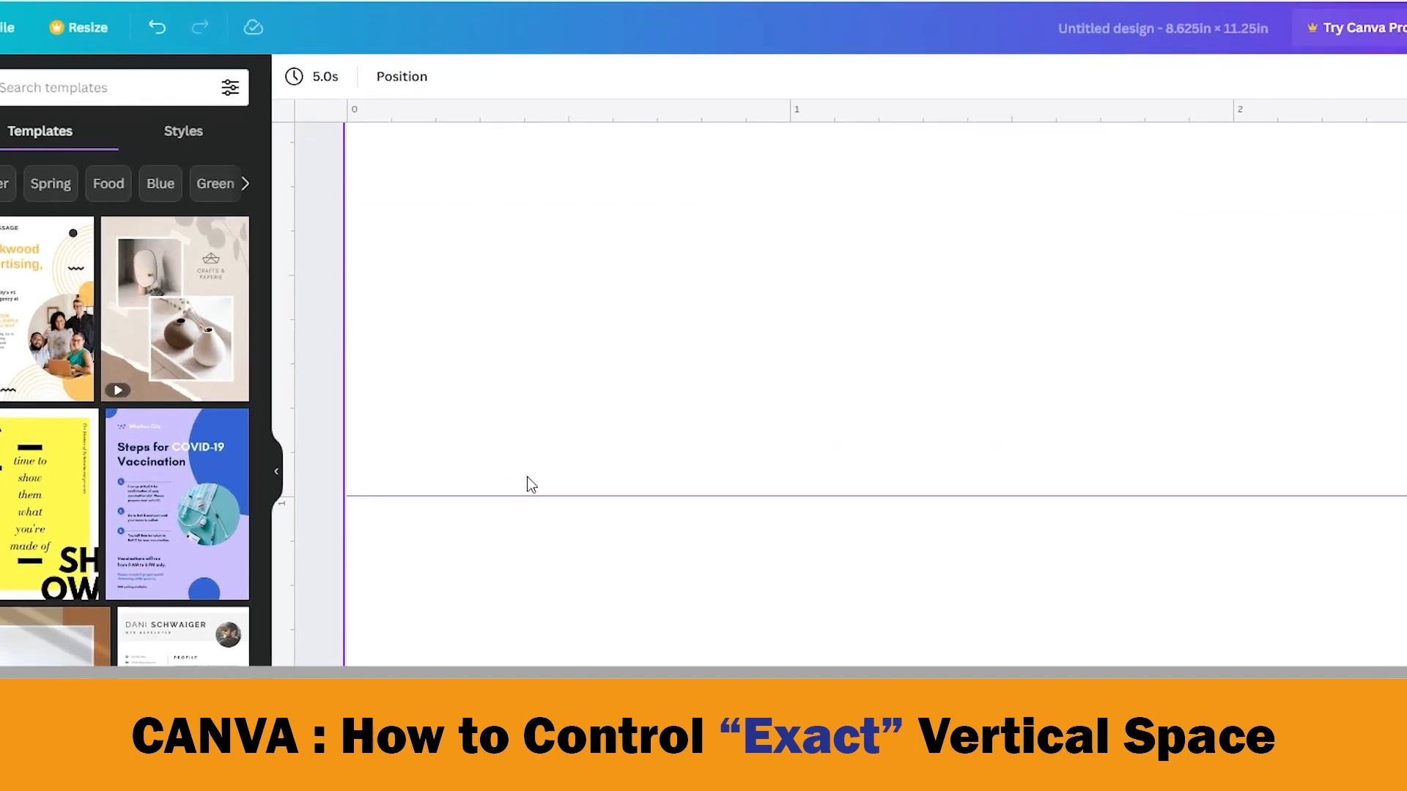
{"action": "left_click_drag", "start_coordinate": [524, 496], "coordinate": [533, 506]}
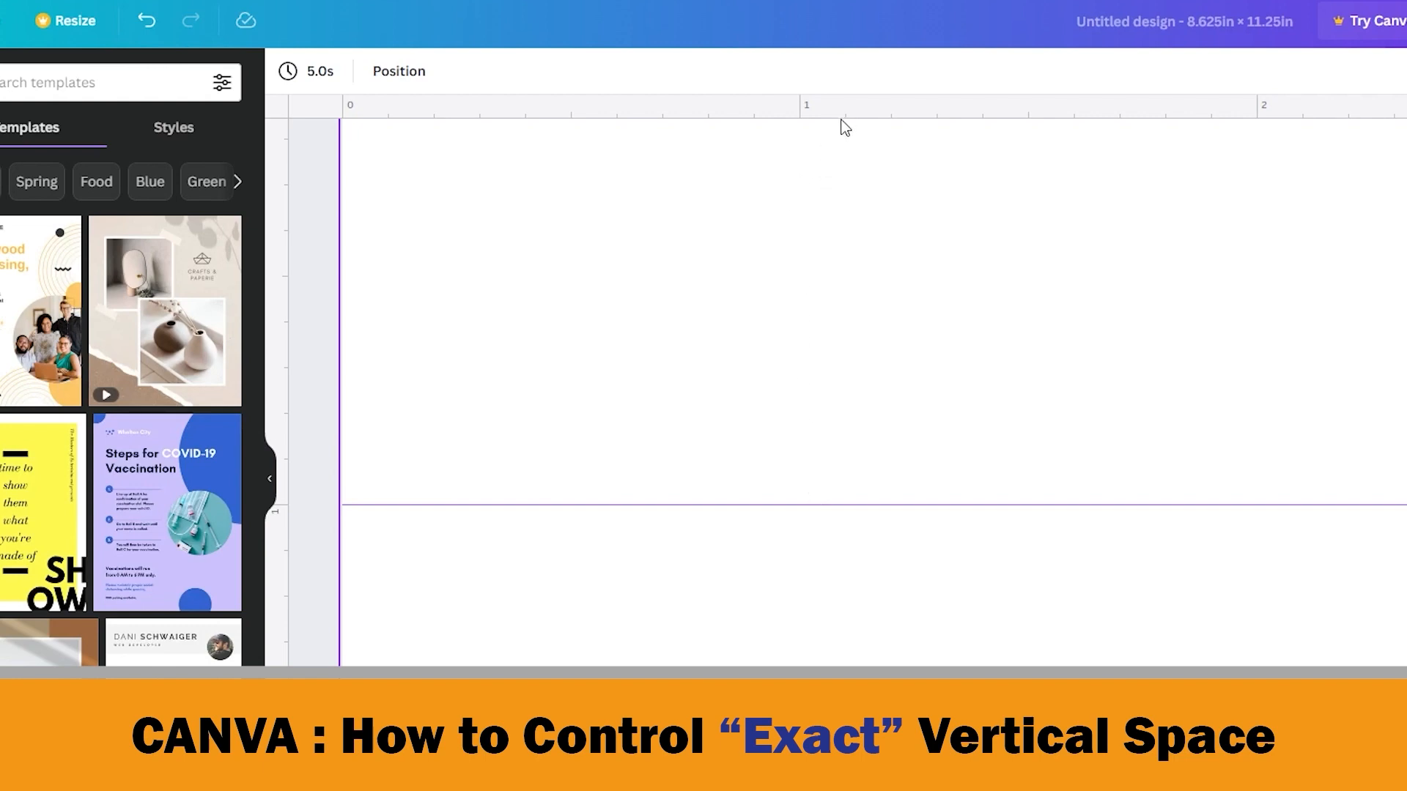
Step: Place a second horizontal guide below the first at 1.281 in
{"action": "left_click_drag", "start_coordinate": [841, 116], "coordinate": [820, 633]}
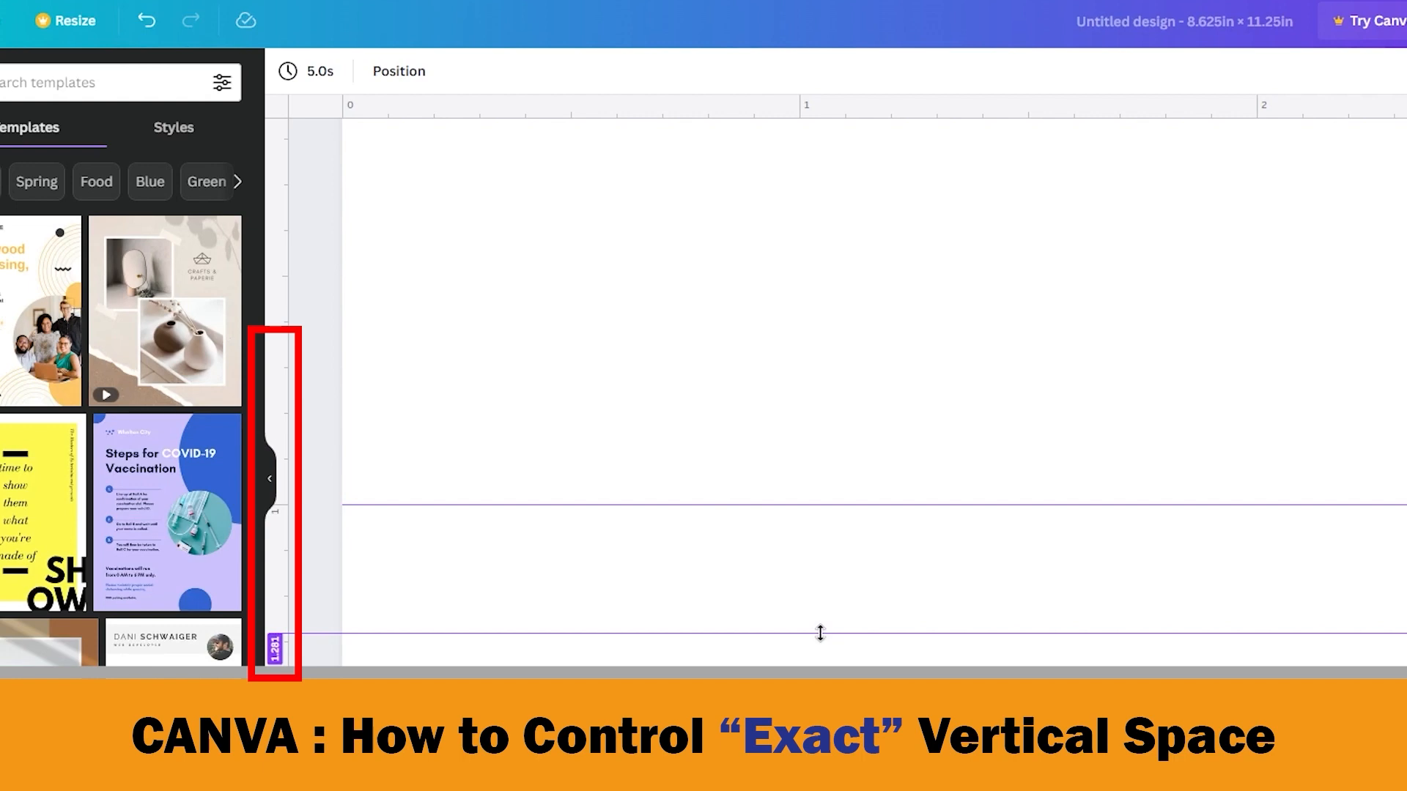
{"action": "left_click_drag", "start_coordinate": [820, 633], "coordinate": [821, 634]}
{"action": "mouse_move", "coordinate": [810, 636]}
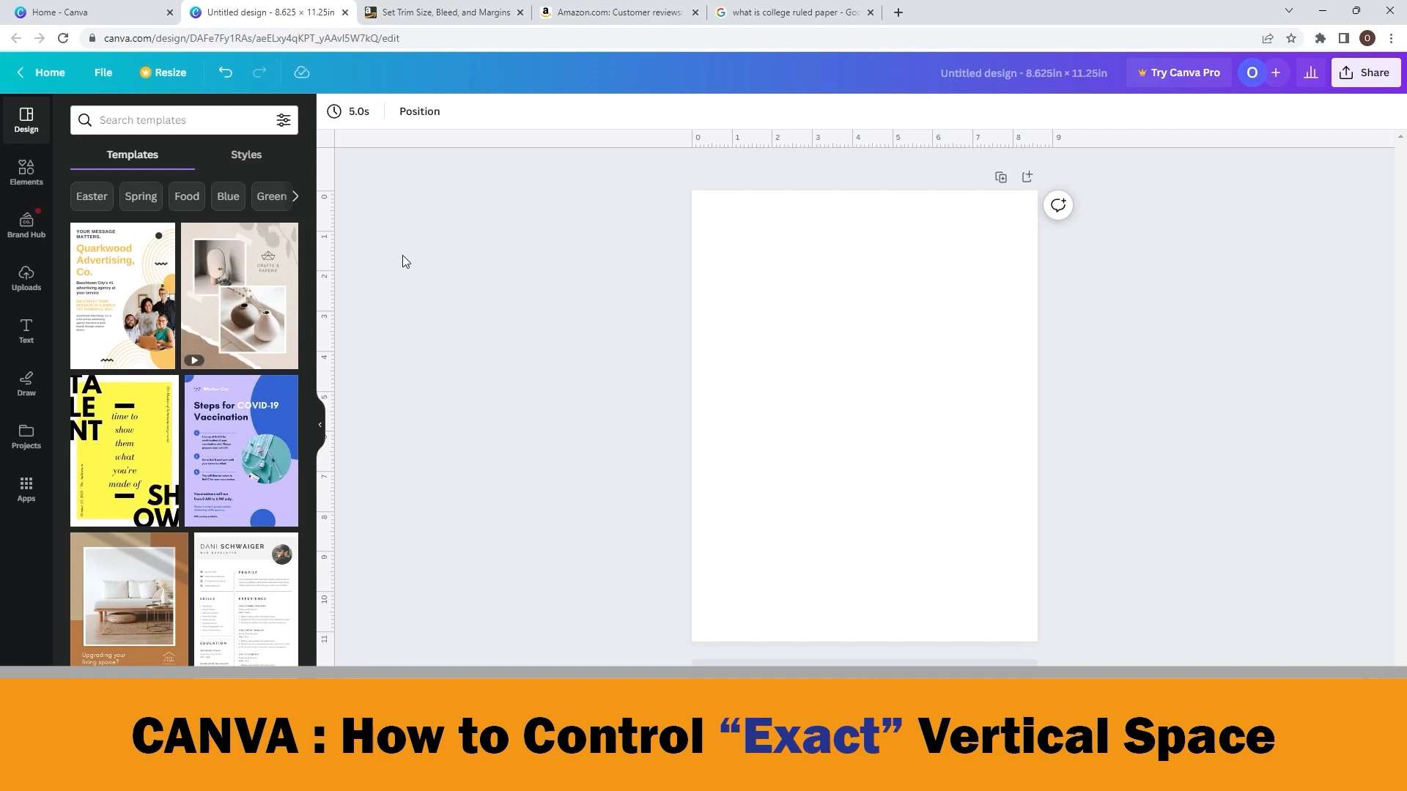
Step: Open the custom guide settings and set the number of rows to 4
{"action": "left_click", "coordinate": [103, 72]}
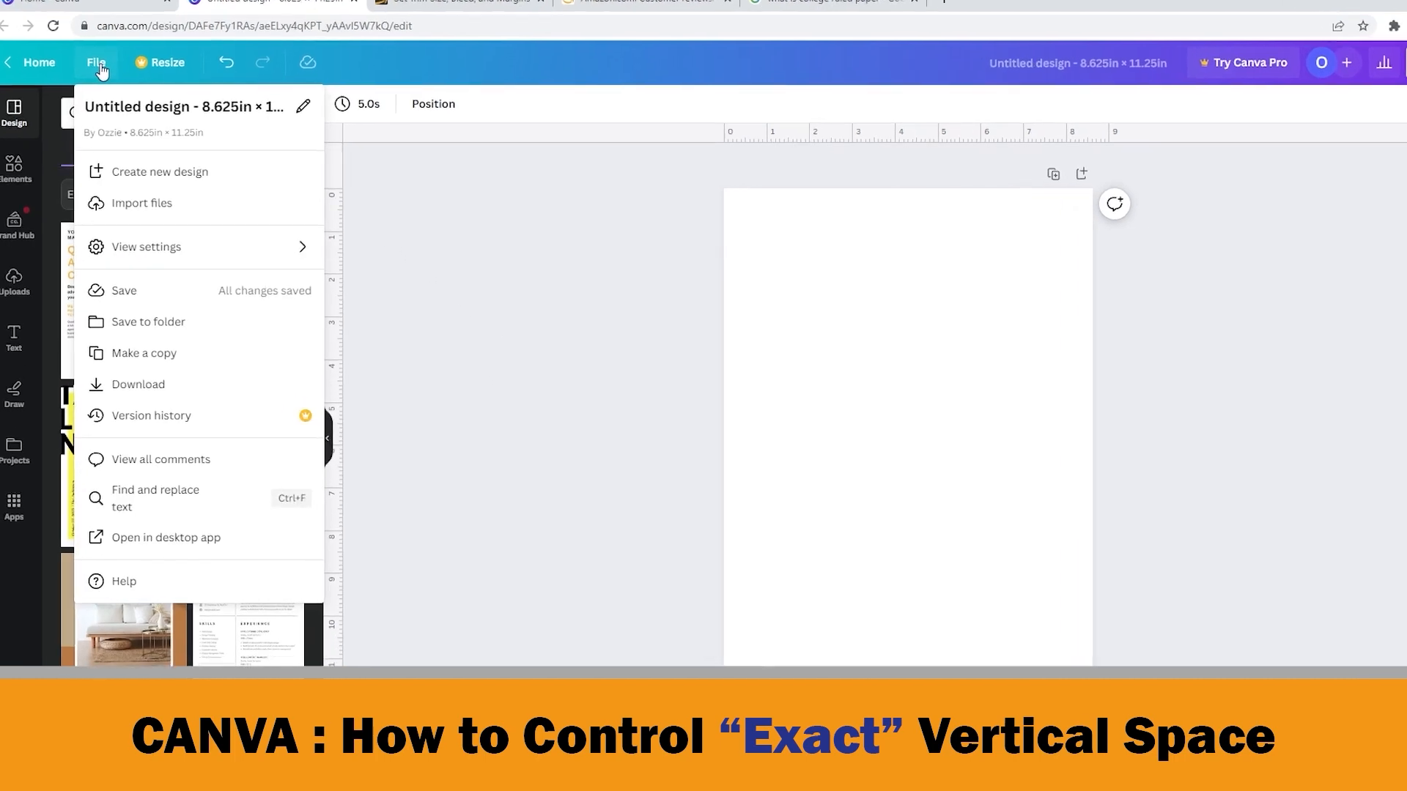
{"action": "mouse_move", "coordinate": [195, 267]}
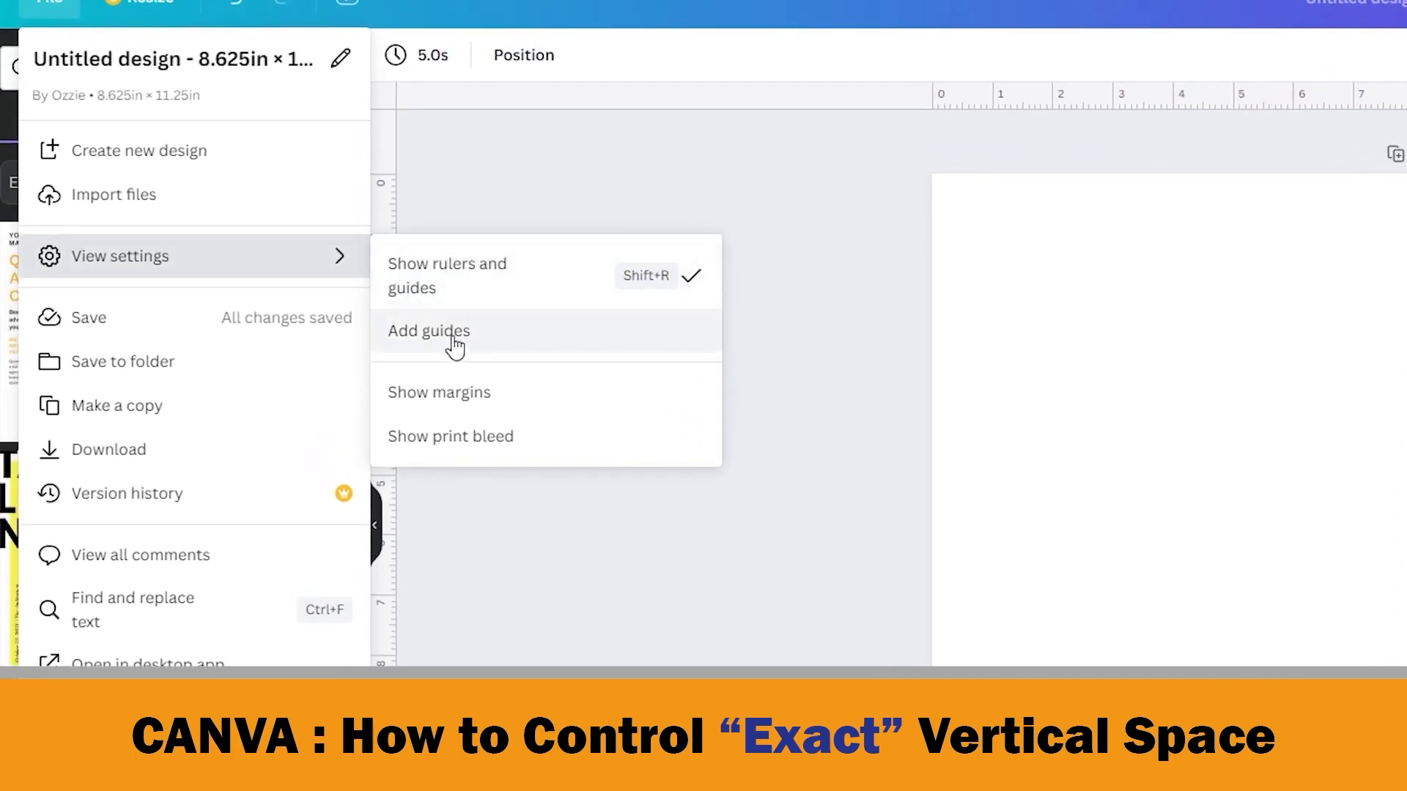
{"action": "left_click", "coordinate": [466, 339]}
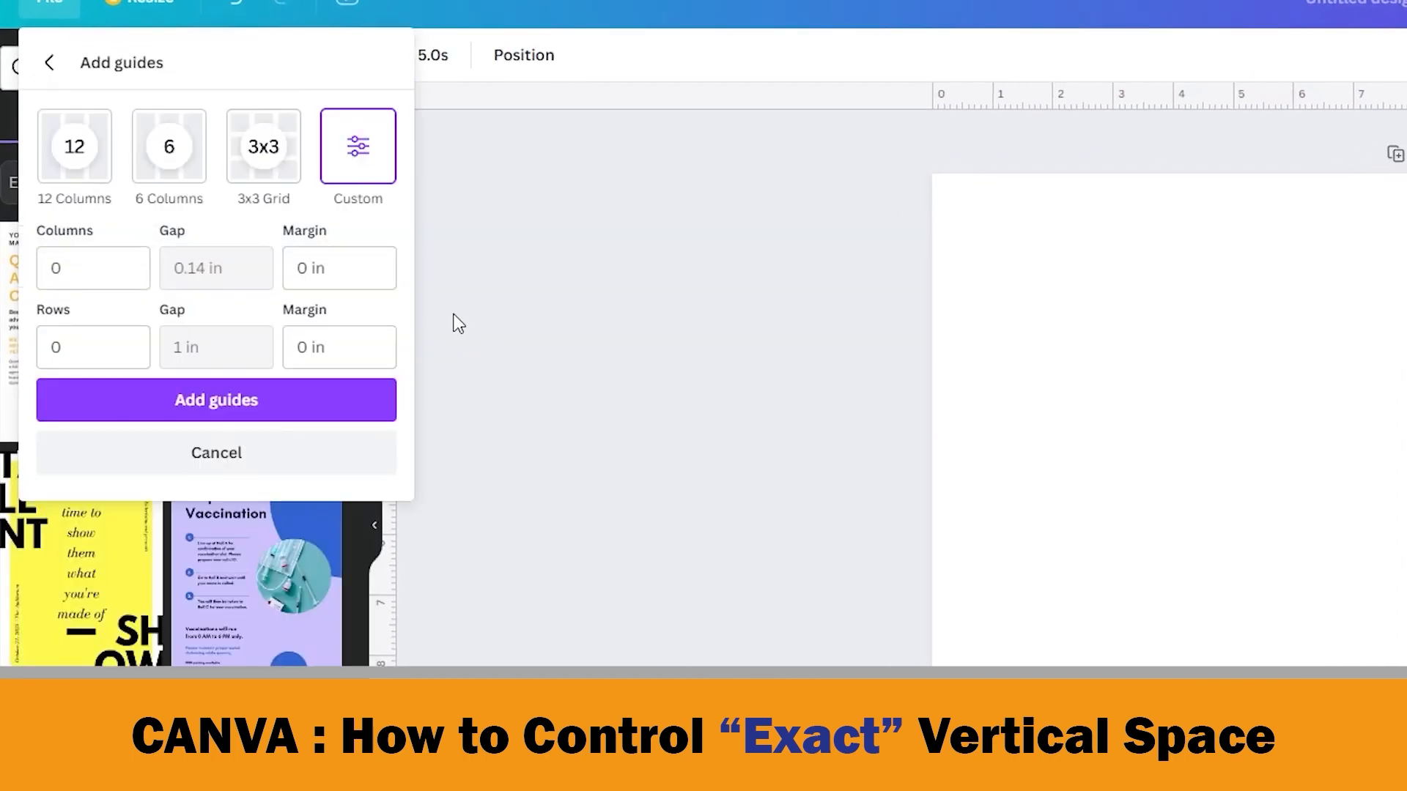
{"action": "left_click", "coordinate": [104, 354]}
{"action": "type", "text": "4"}
Step: Set the gap between the guide rows to 0.28125 in and add the guides to the page
{"action": "left_click", "coordinate": [189, 345]}
{"action": "left_click_drag", "start_coordinate": [188, 346], "coordinate": [163, 358]}
{"action": "type", "text": "0."}
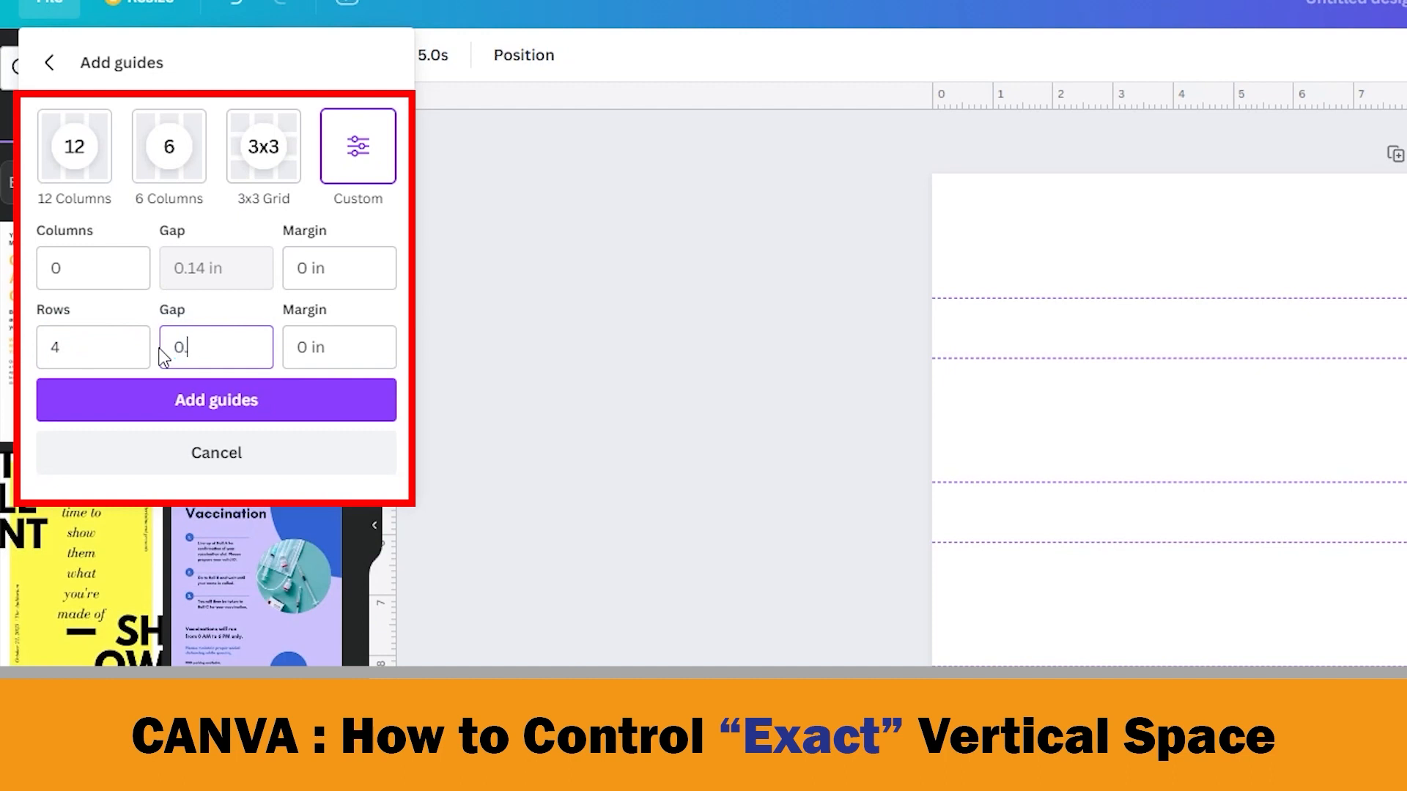
{"action": "type", "text": "28125"}
{"action": "left_click", "coordinate": [128, 337]}
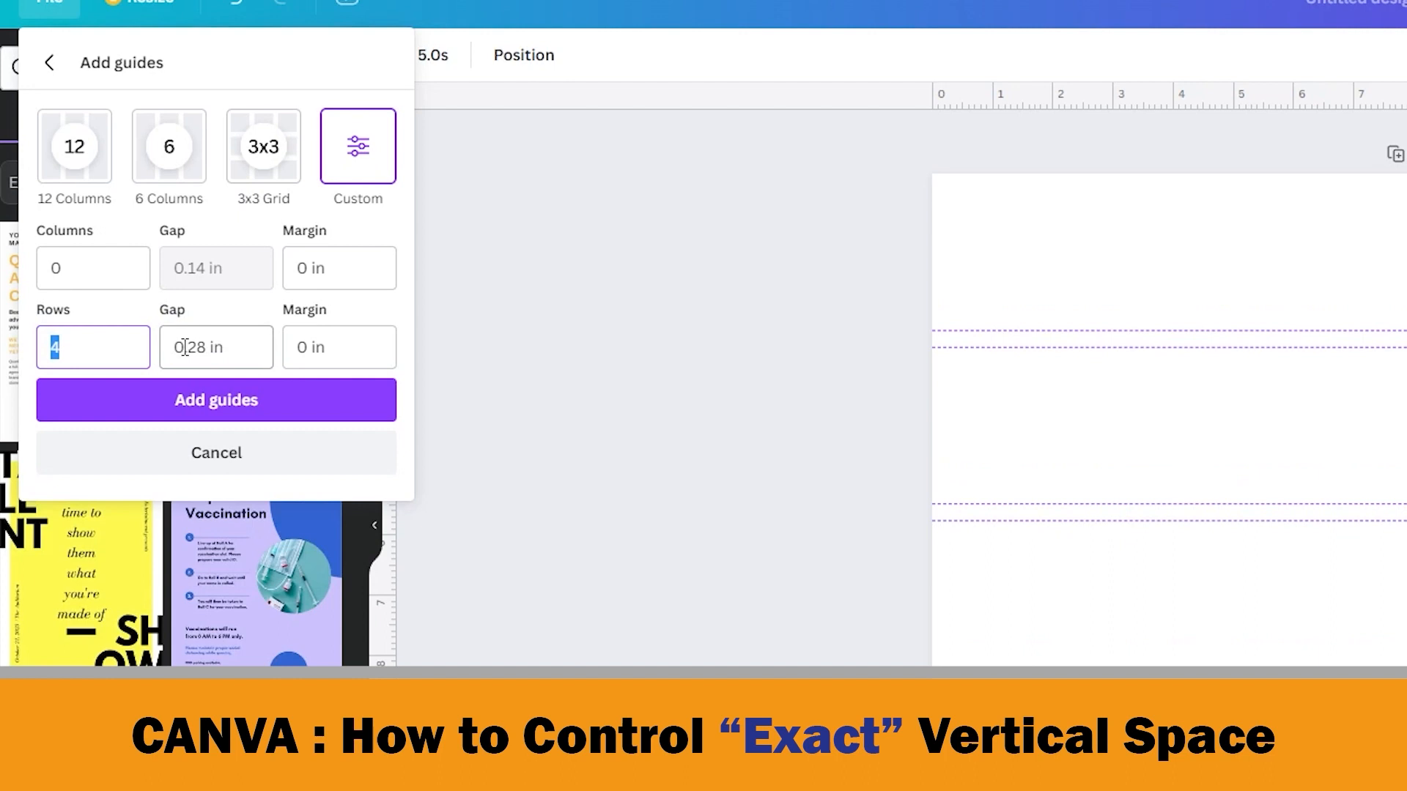
{"action": "left_click_drag", "start_coordinate": [175, 346], "coordinate": [227, 352]}
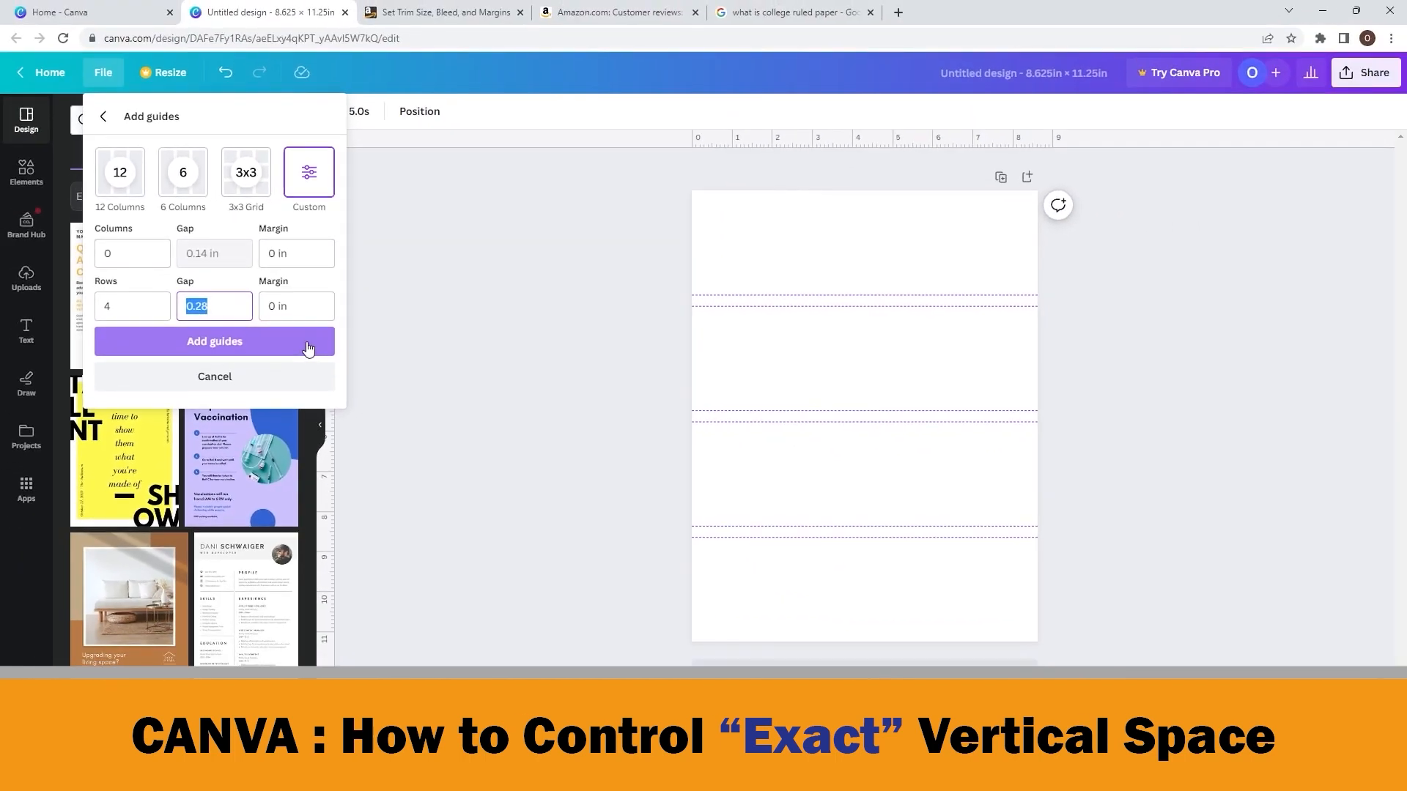
{"action": "left_click", "coordinate": [221, 340]}
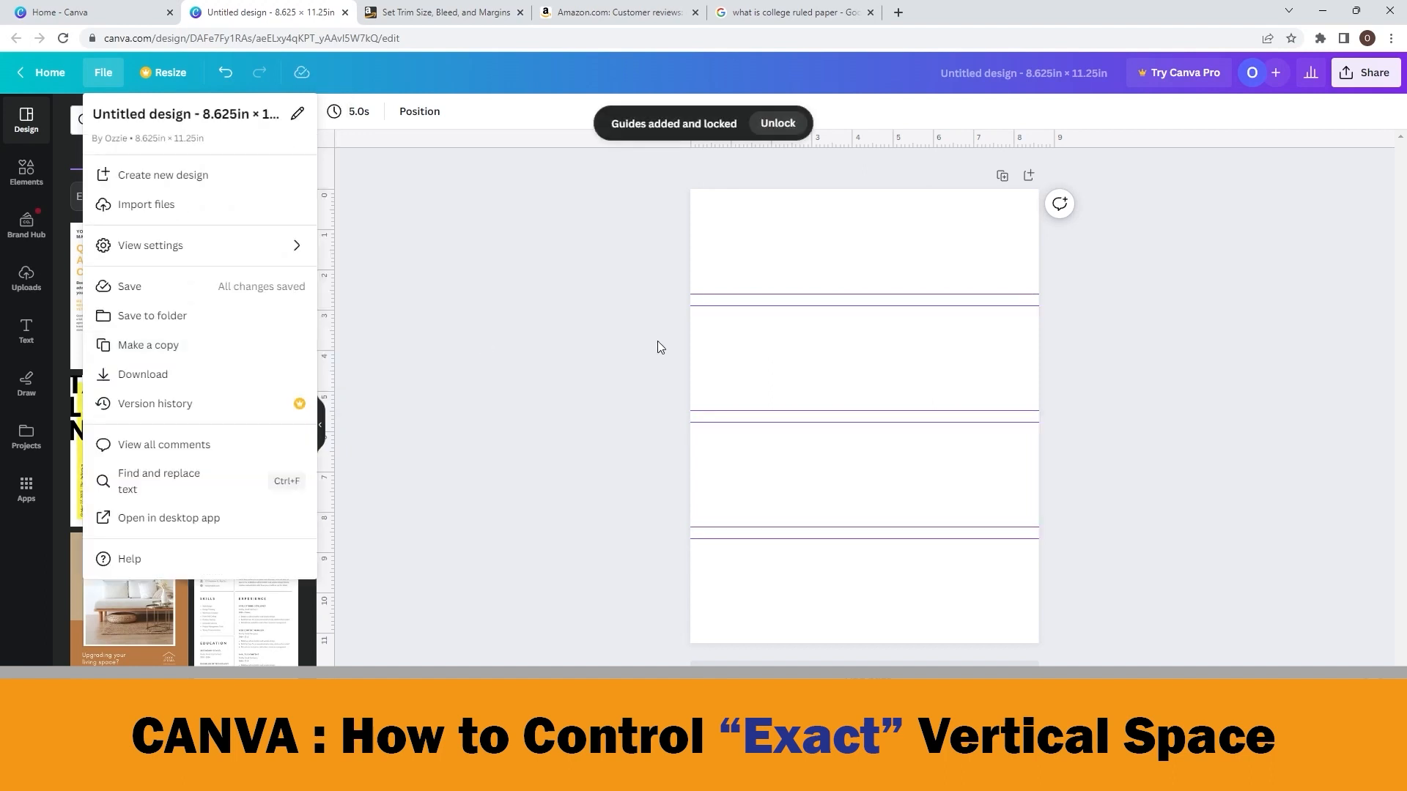
Step: Insert two short horizontal lines, move them just below the uppermost guide pair and reduce their line weight
{"action": "left_click", "coordinate": [832, 362]}
{"action": "left_click", "coordinate": [902, 358]}
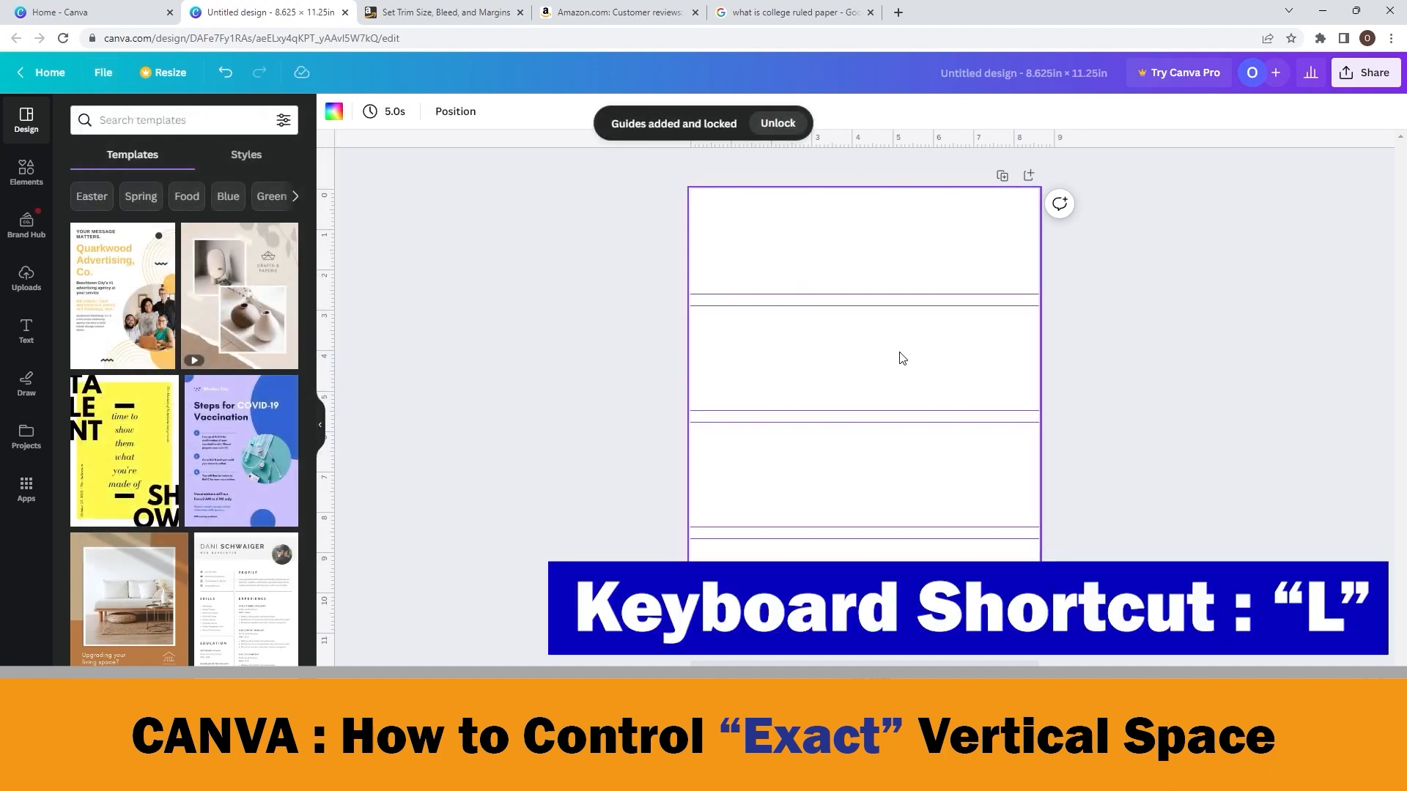
{"action": "key", "text": "l"}
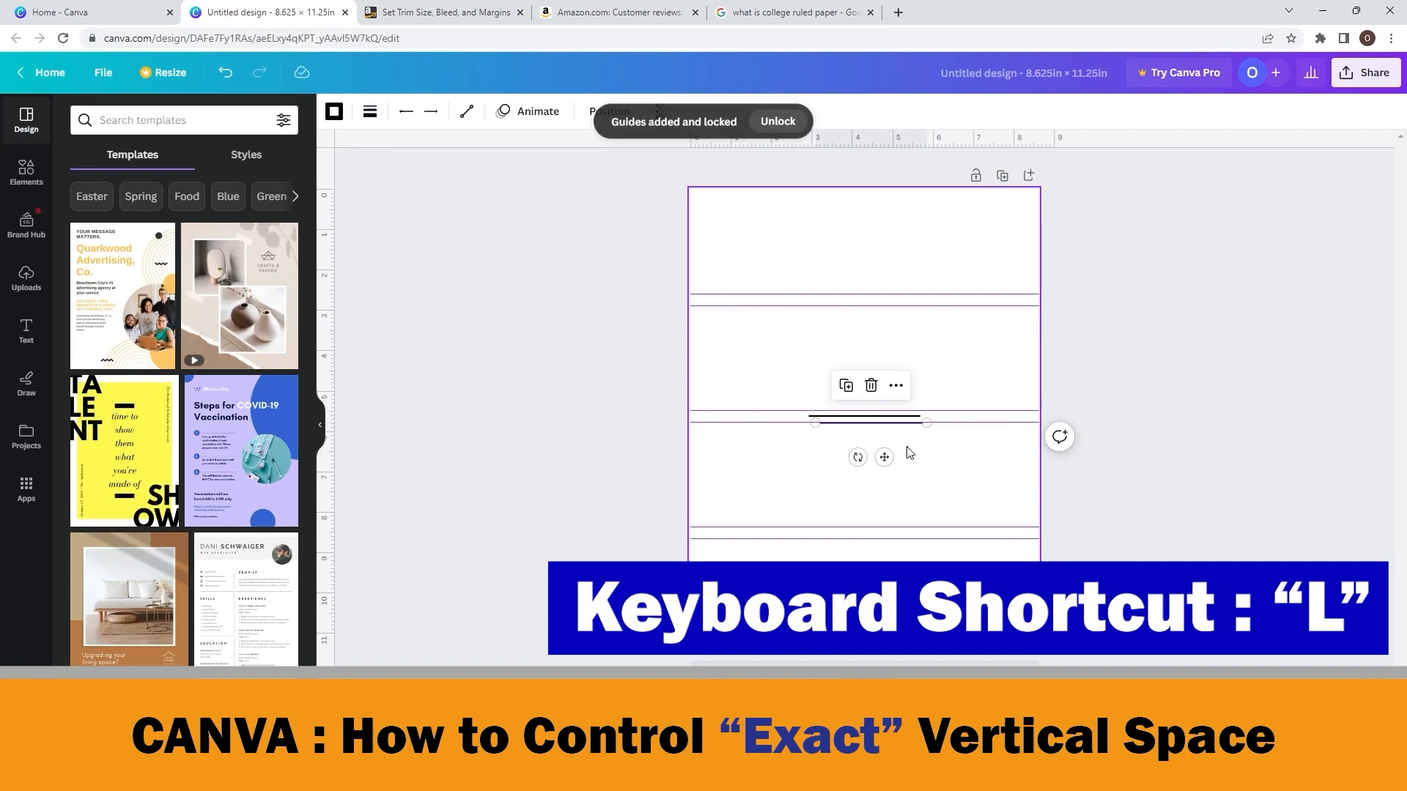
{"action": "left_click", "coordinate": [908, 454]}
{"action": "left_click", "coordinate": [863, 420]}
{"action": "left_click_drag", "start_coordinate": [863, 420], "coordinate": [846, 323]}
{"action": "left_click", "coordinate": [370, 111]}
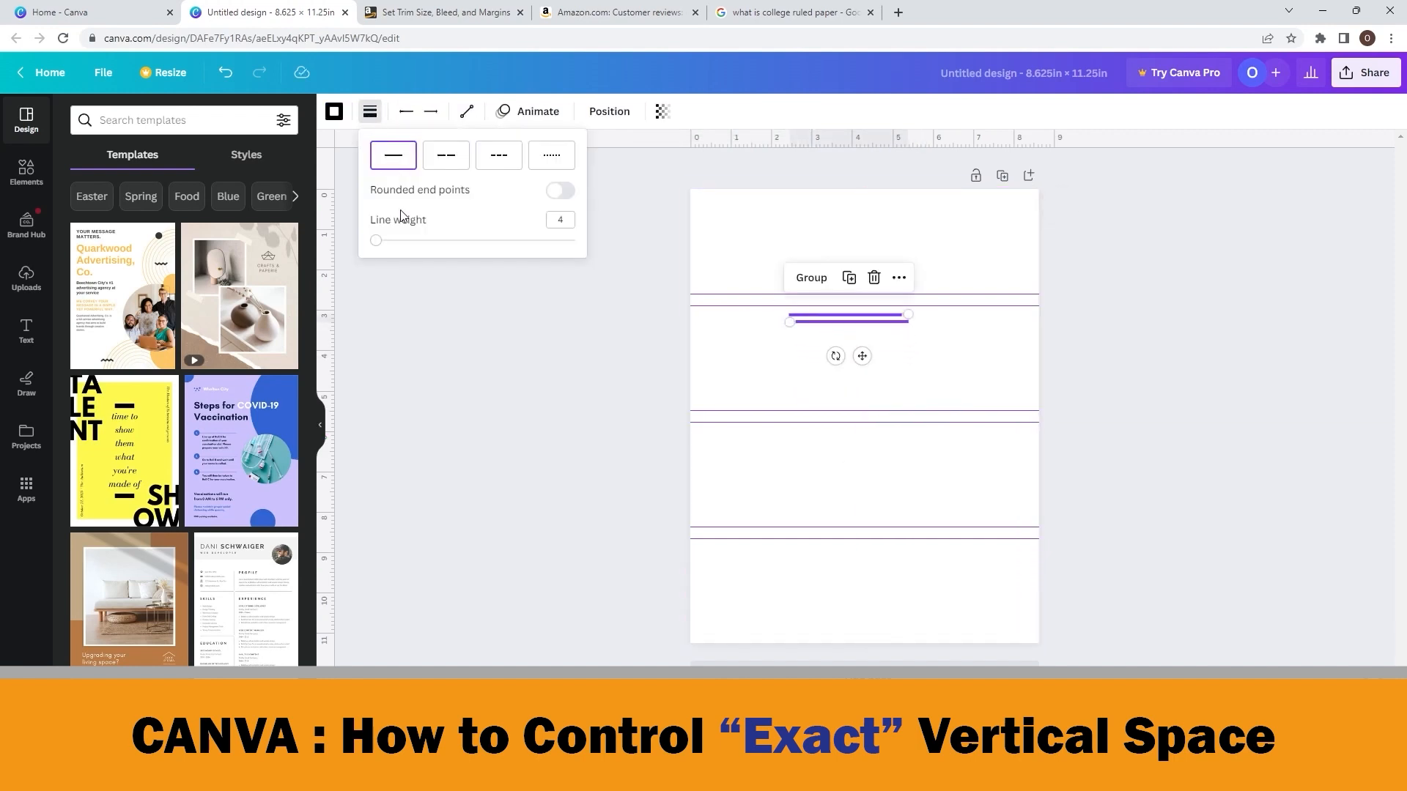
{"action": "left_click", "coordinate": [935, 355]}
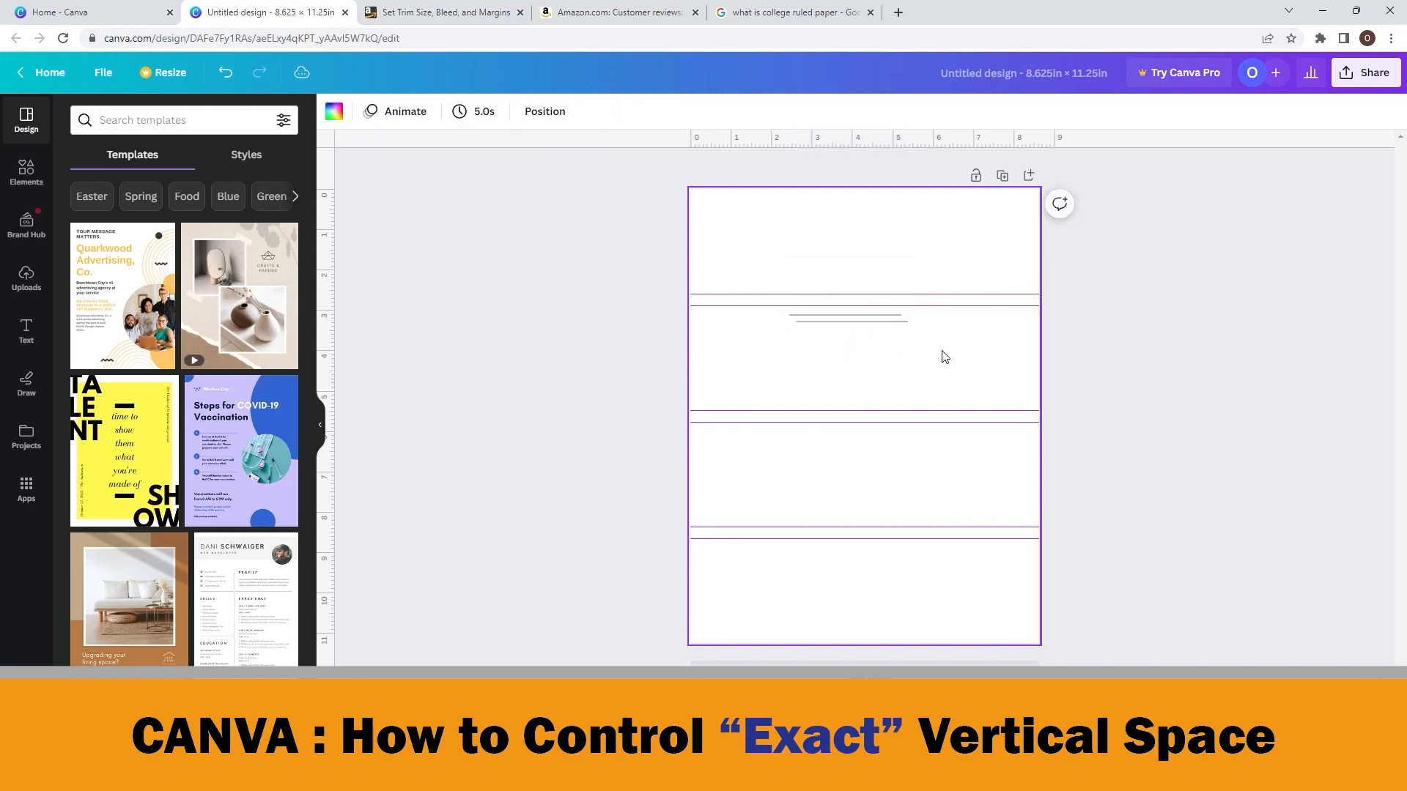
Step: Snap the two short lines onto the uppermost pair of guides, one on each guide, with their ends aligned
{"action": "left_click_drag", "start_coordinate": [1176, 740], "coordinate": [1197, 740]}
{"action": "left_click_drag", "start_coordinate": [763, 210], "coordinate": [739, 158]}
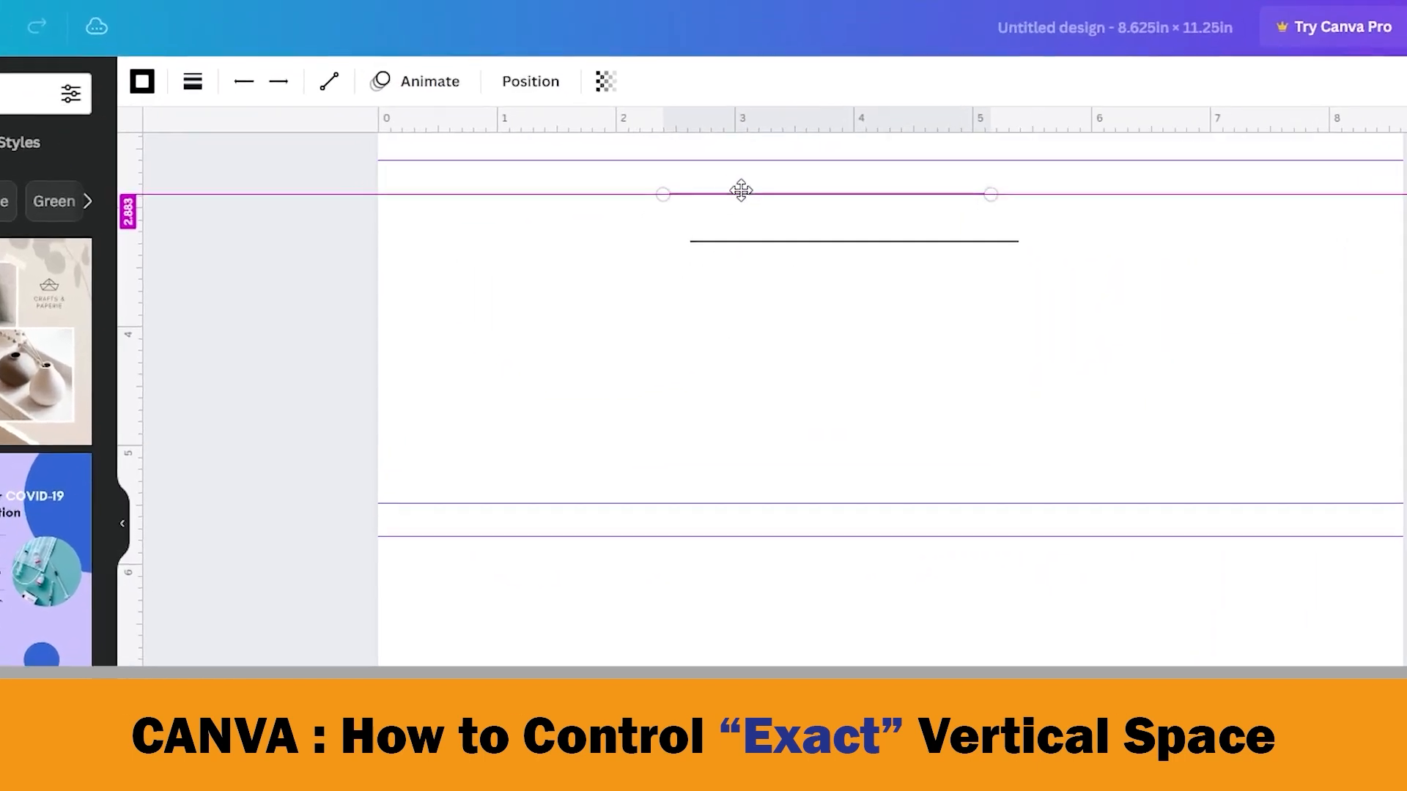
{"action": "left_click", "coordinate": [795, 243]}
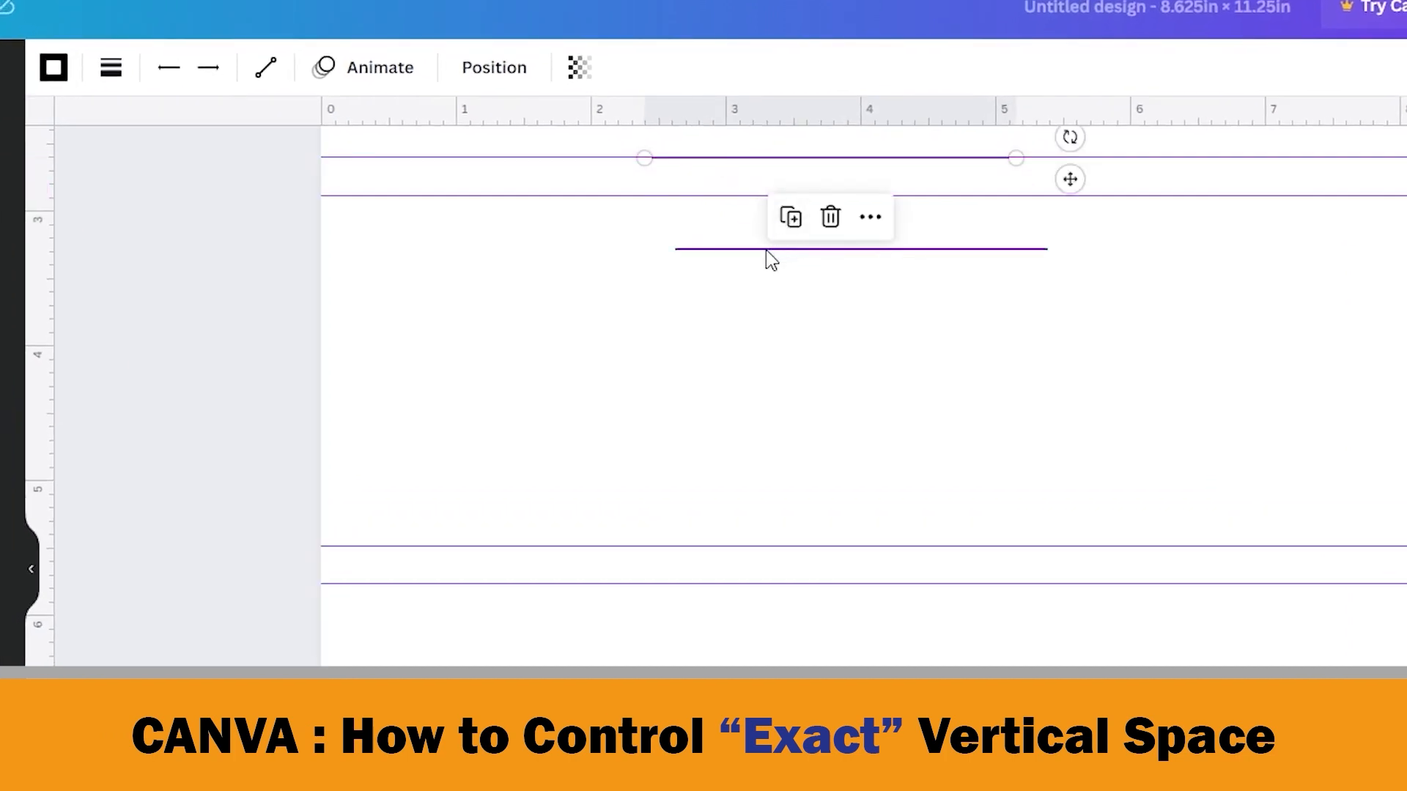
{"action": "left_click_drag", "start_coordinate": [766, 251], "coordinate": [670, 145]}
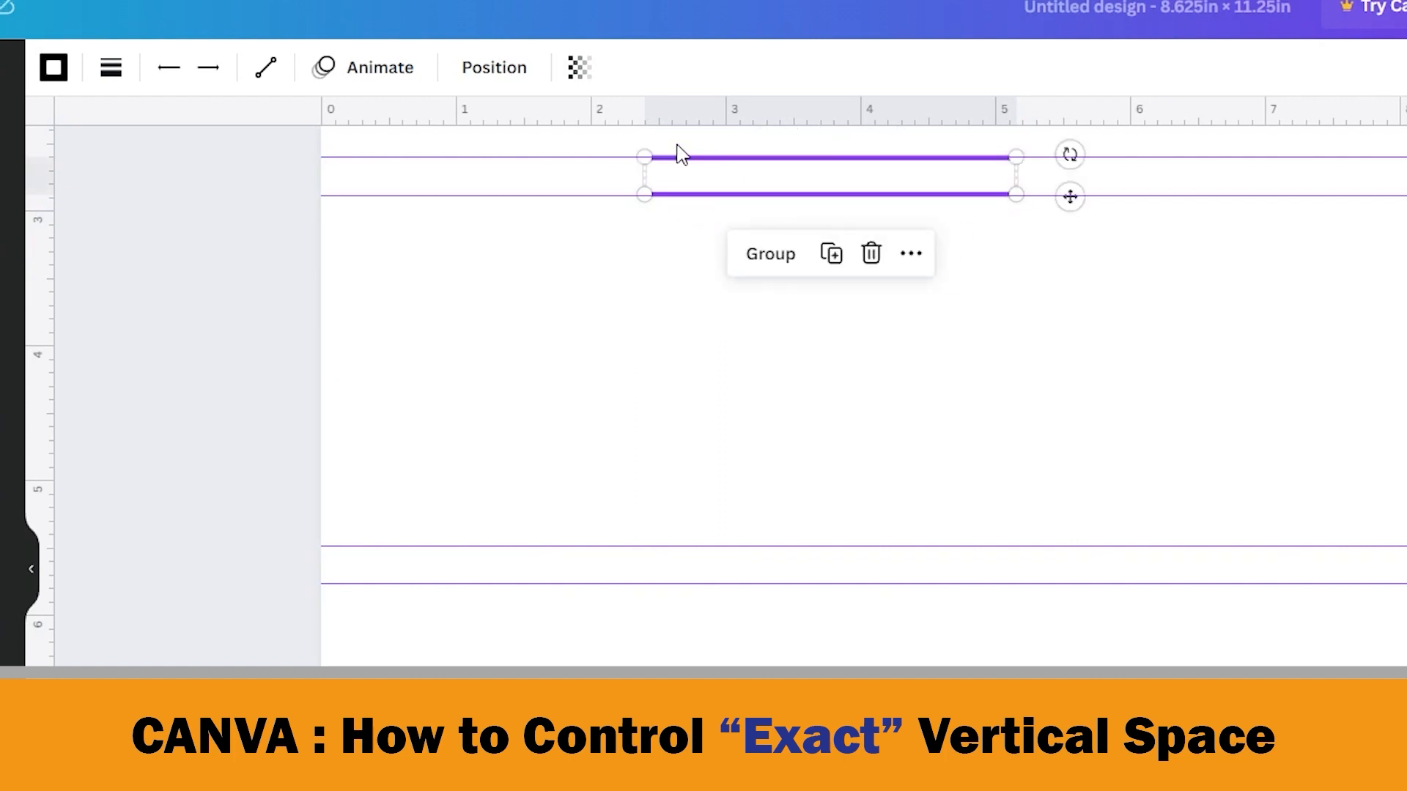
Step: Select the two guide-aligned lines and measure the vertical distance between them
{"action": "key", "text": "alt"}
{"action": "left_click", "coordinate": [703, 247]}
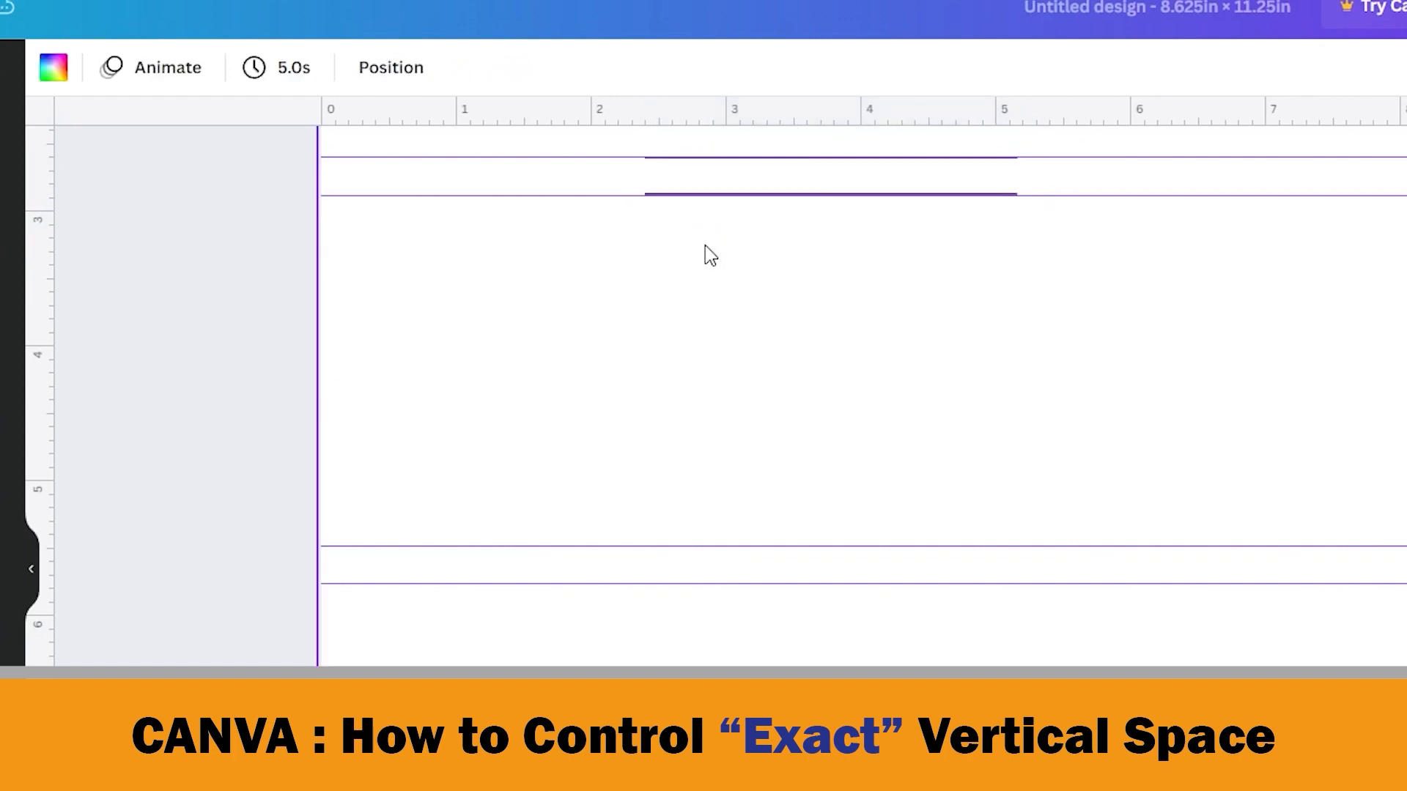
{"action": "left_click", "coordinate": [700, 195]}
{"action": "left_click_drag", "start_coordinate": [700, 195], "coordinate": [675, 143]}
{"action": "key", "text": "alt"}
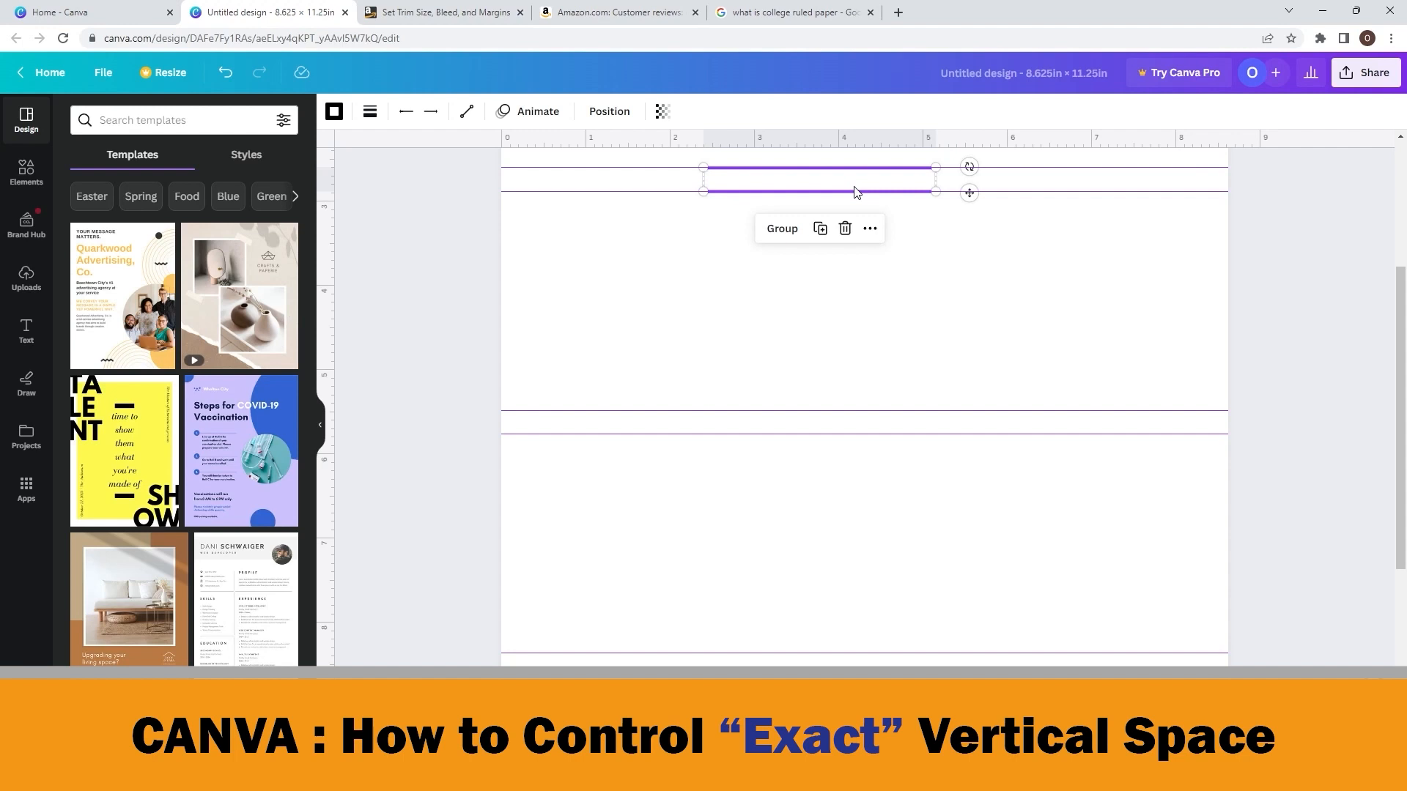
{"action": "key", "text": "alt"}
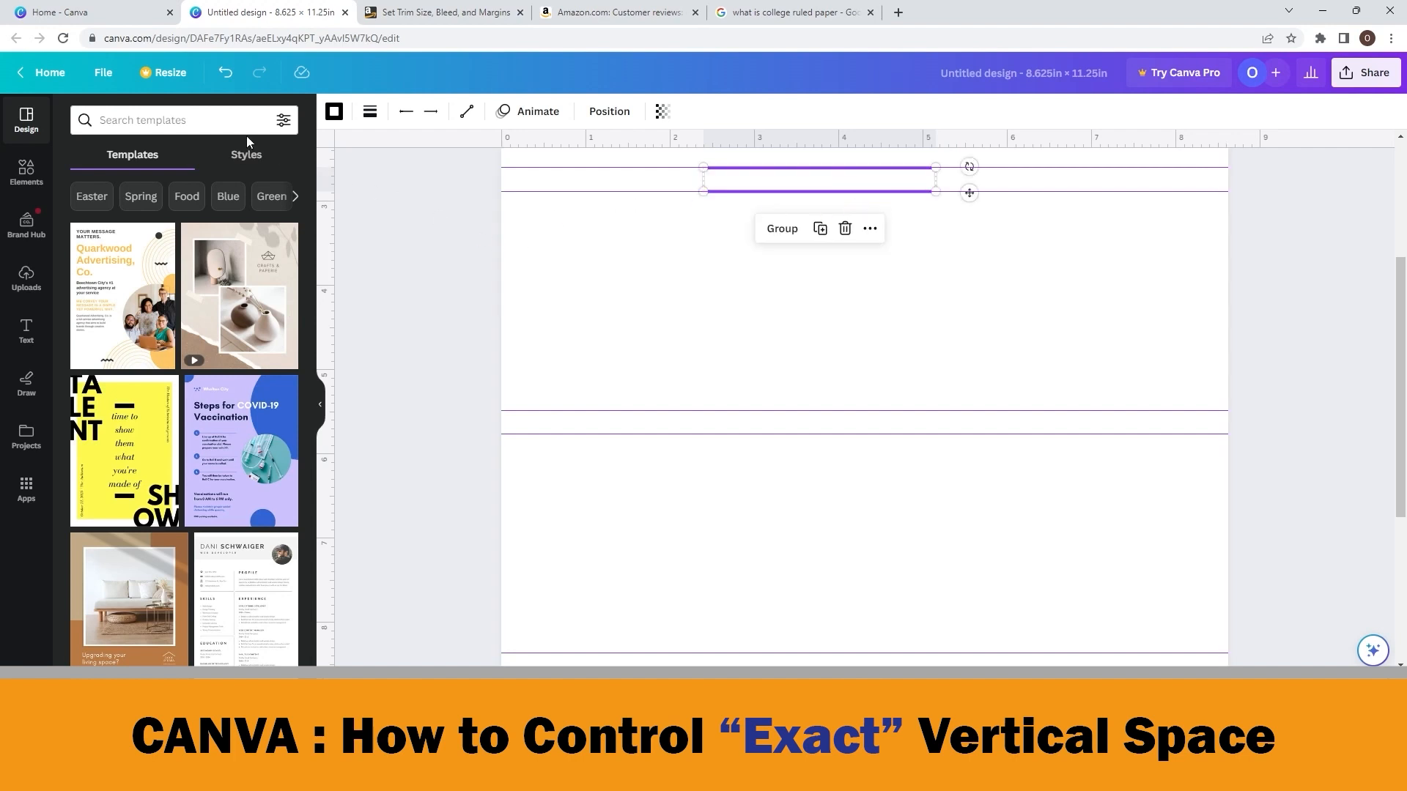
Step: Download the design as a PDF Standard file
{"action": "left_click", "coordinate": [103, 71]}
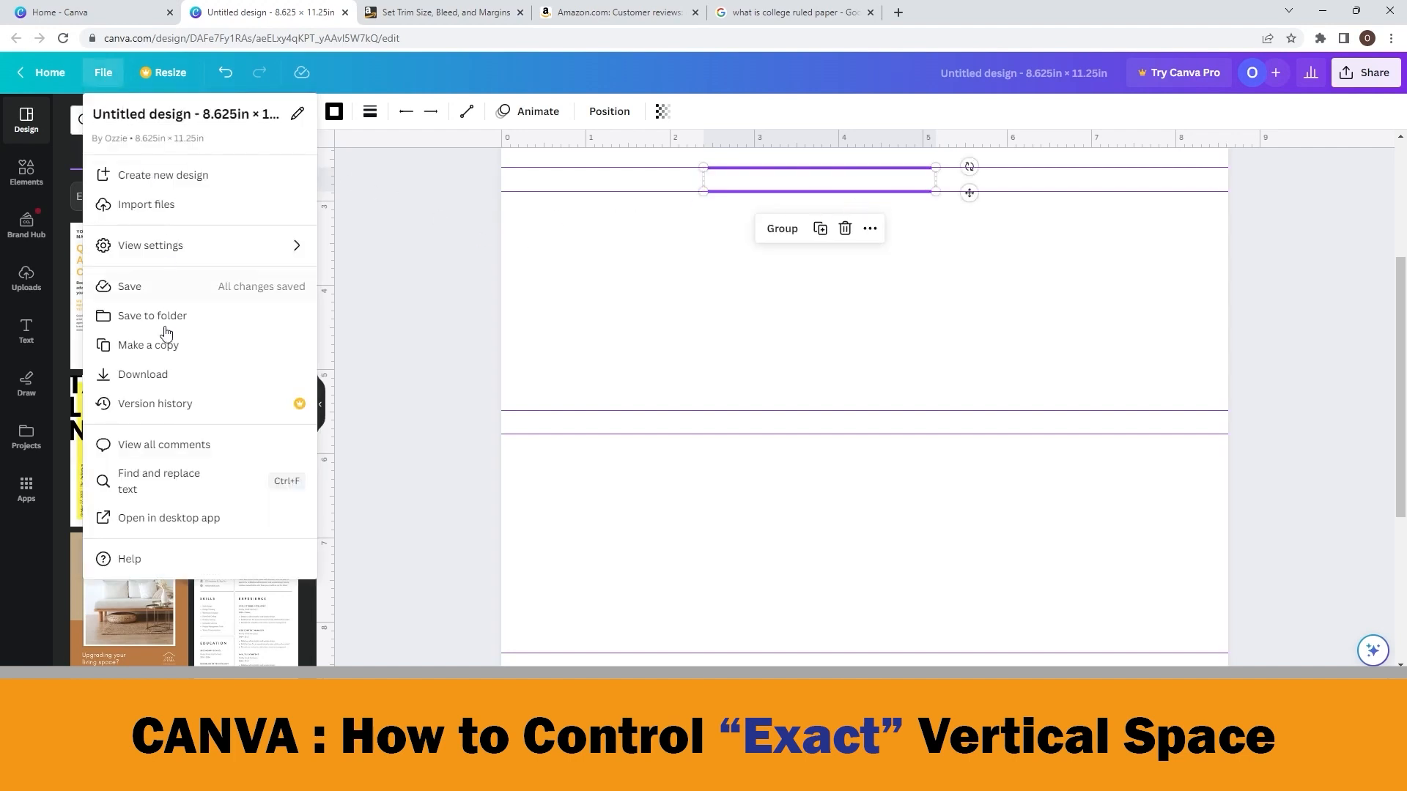
{"action": "left_click", "coordinate": [162, 374]}
{"action": "left_click", "coordinate": [1348, 181]}
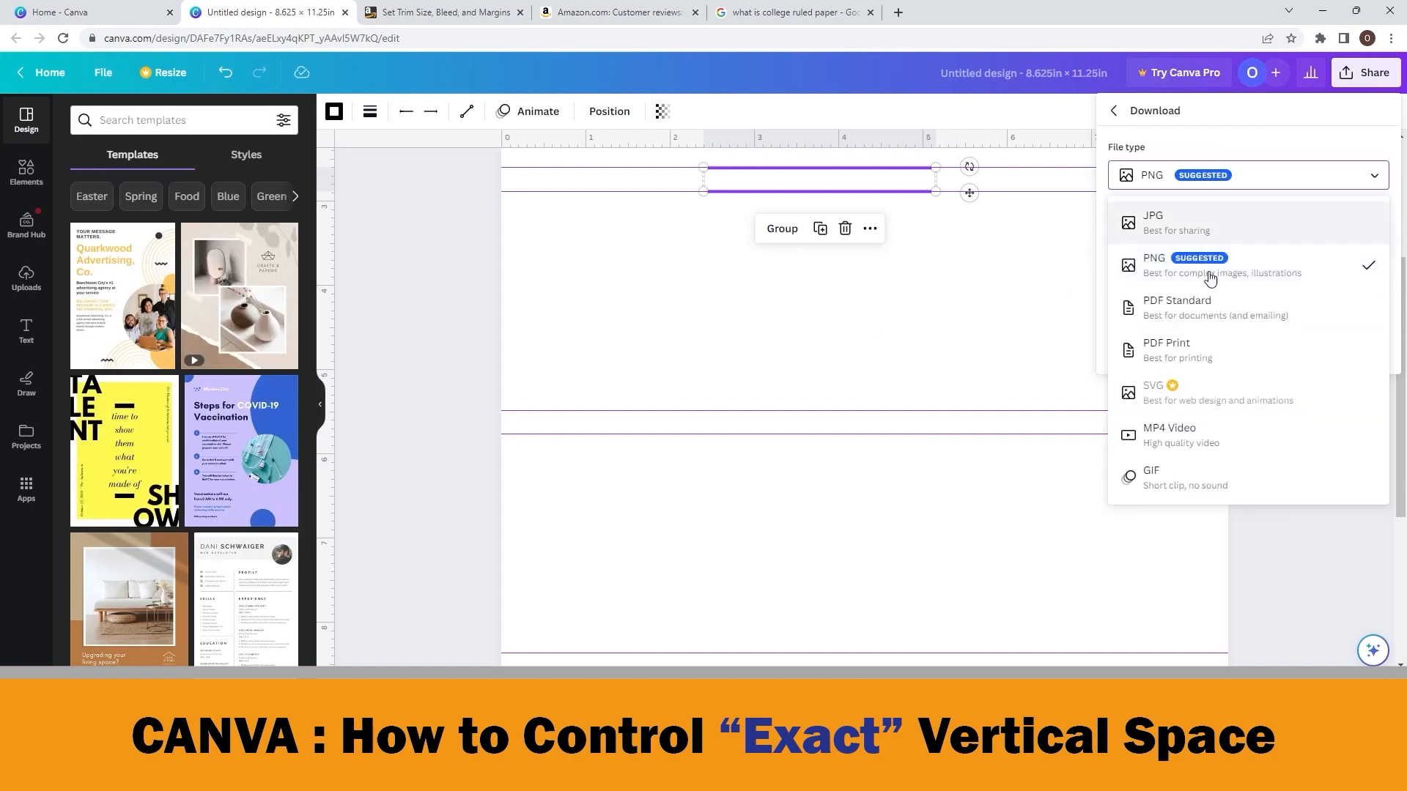
{"action": "left_click", "coordinate": [1198, 307]}
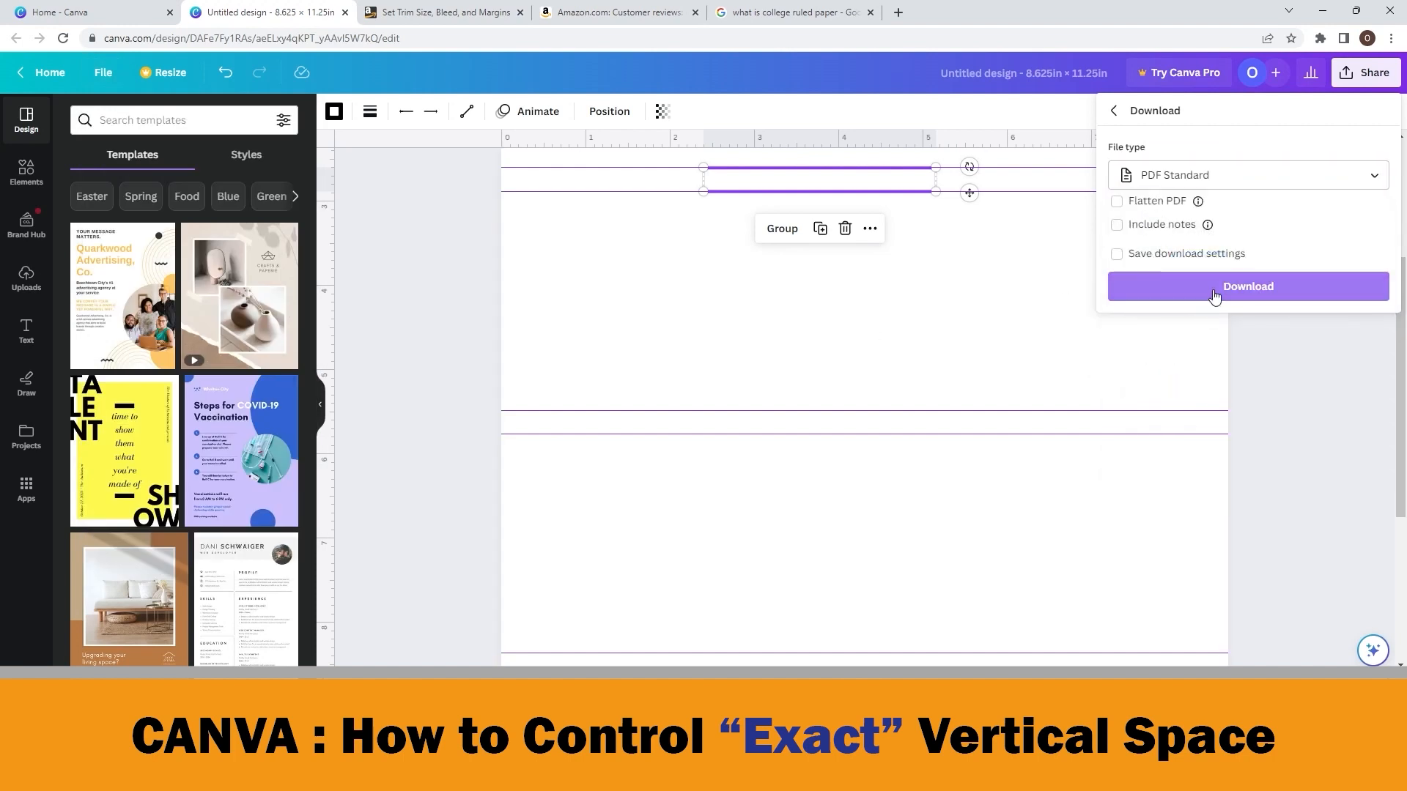
{"action": "left_click", "coordinate": [1215, 293]}
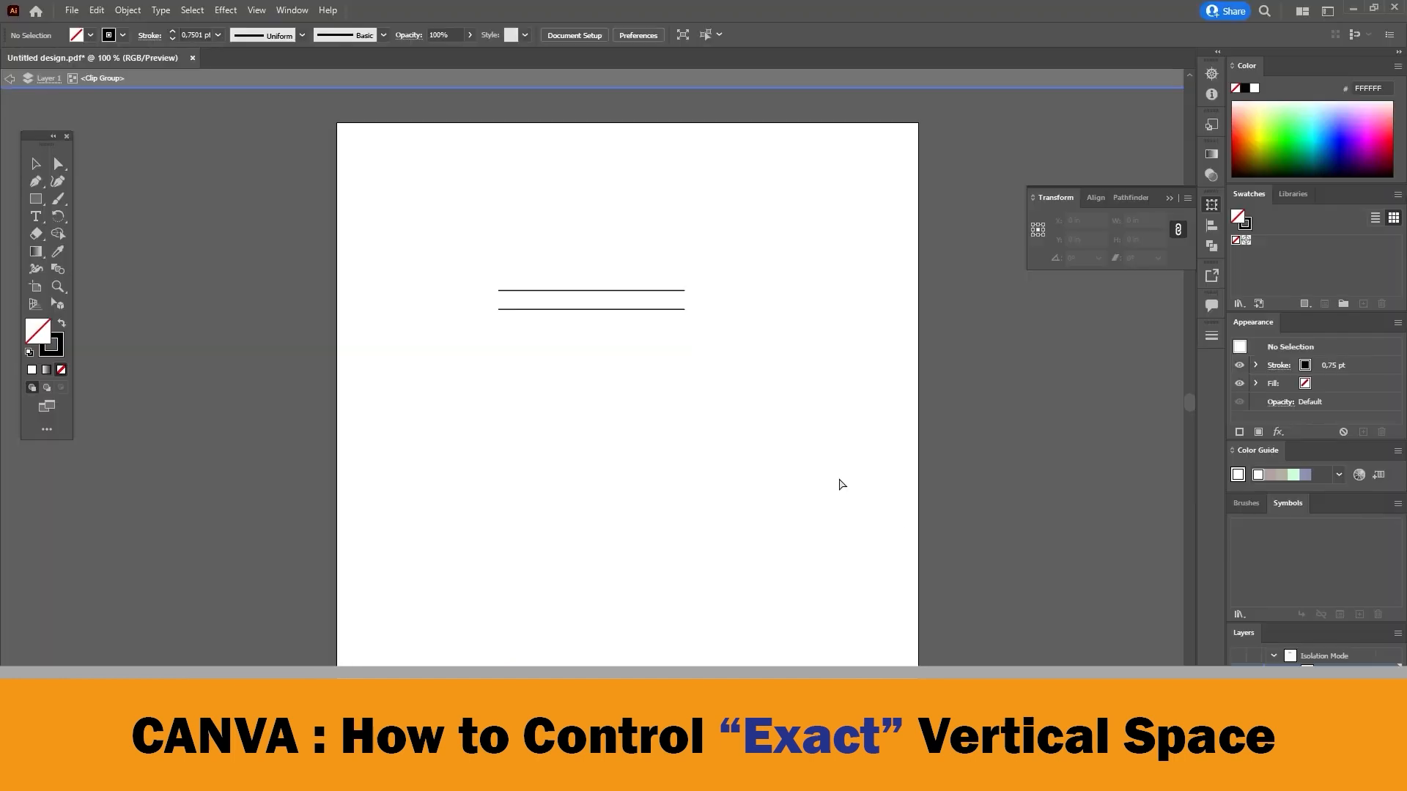
Step: In Illustrator, select both lines of the downloaded PDF to check the height between them
{"action": "key", "text": "ctrl+equal"}
{"action": "left_click_drag", "start_coordinate": [762, 372], "coordinate": [661, 200]}
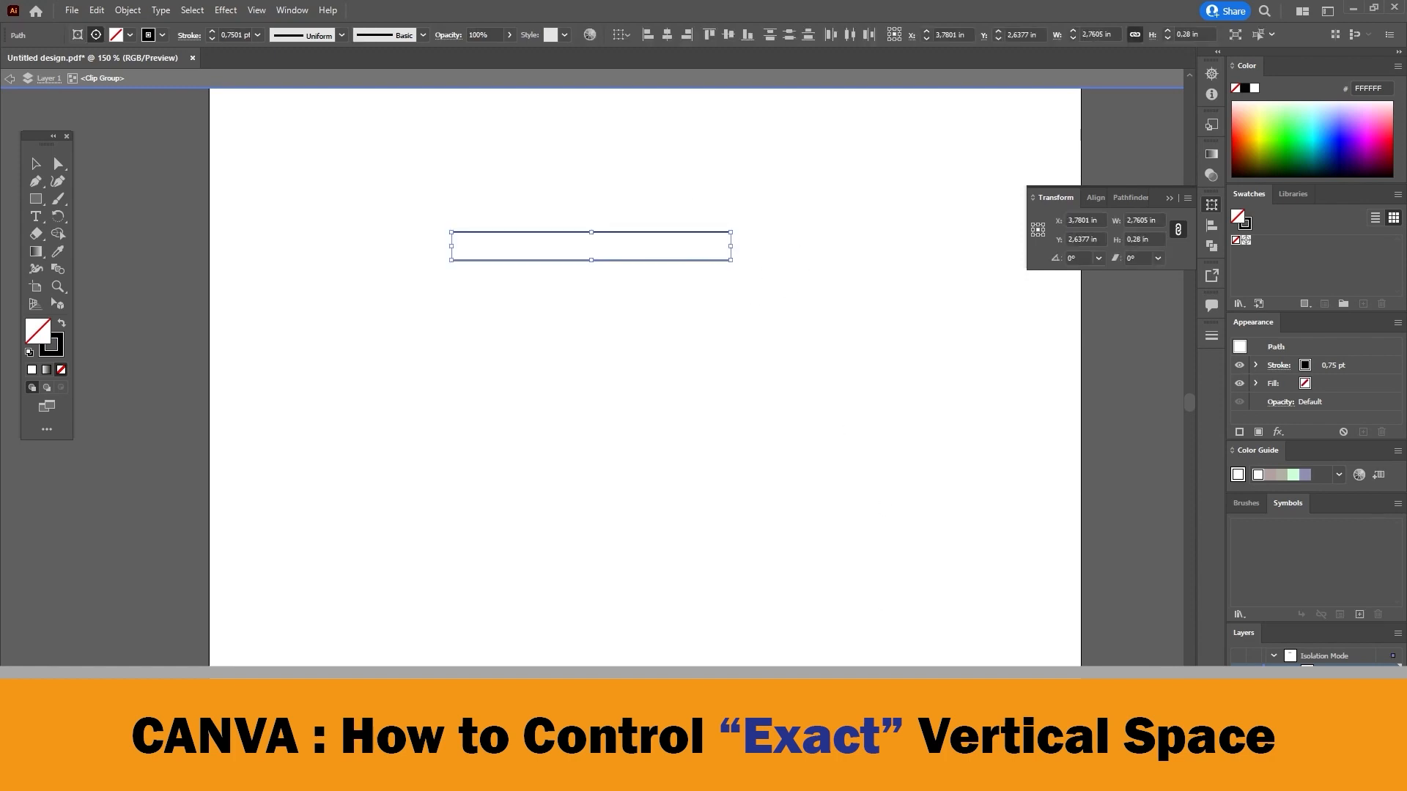
Step: Check the exact height value of the two selected lines
{"action": "left_click", "coordinate": [1129, 239]}
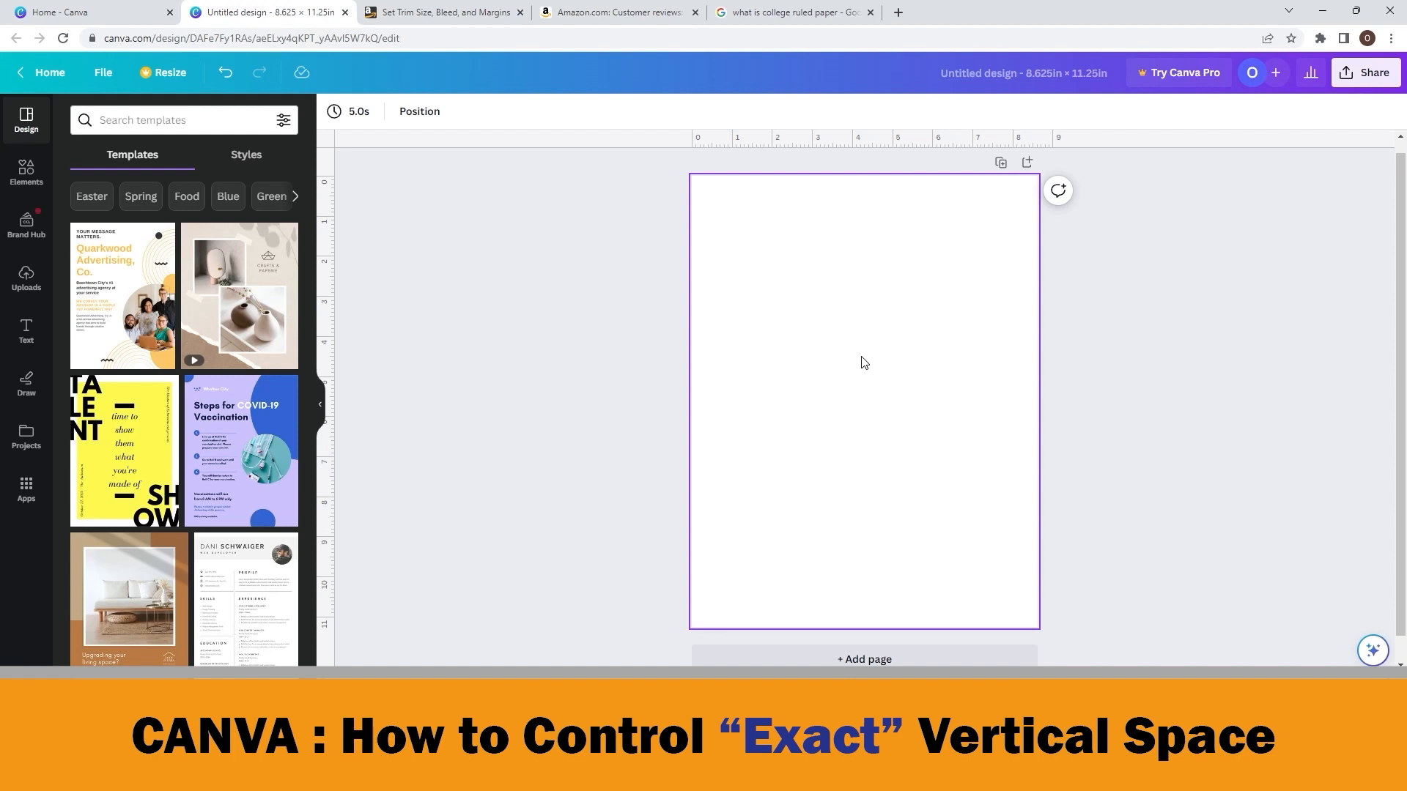
Step: In Canva, add a line to the blank page and set its line weight to 1
{"action": "key", "text": "l"}
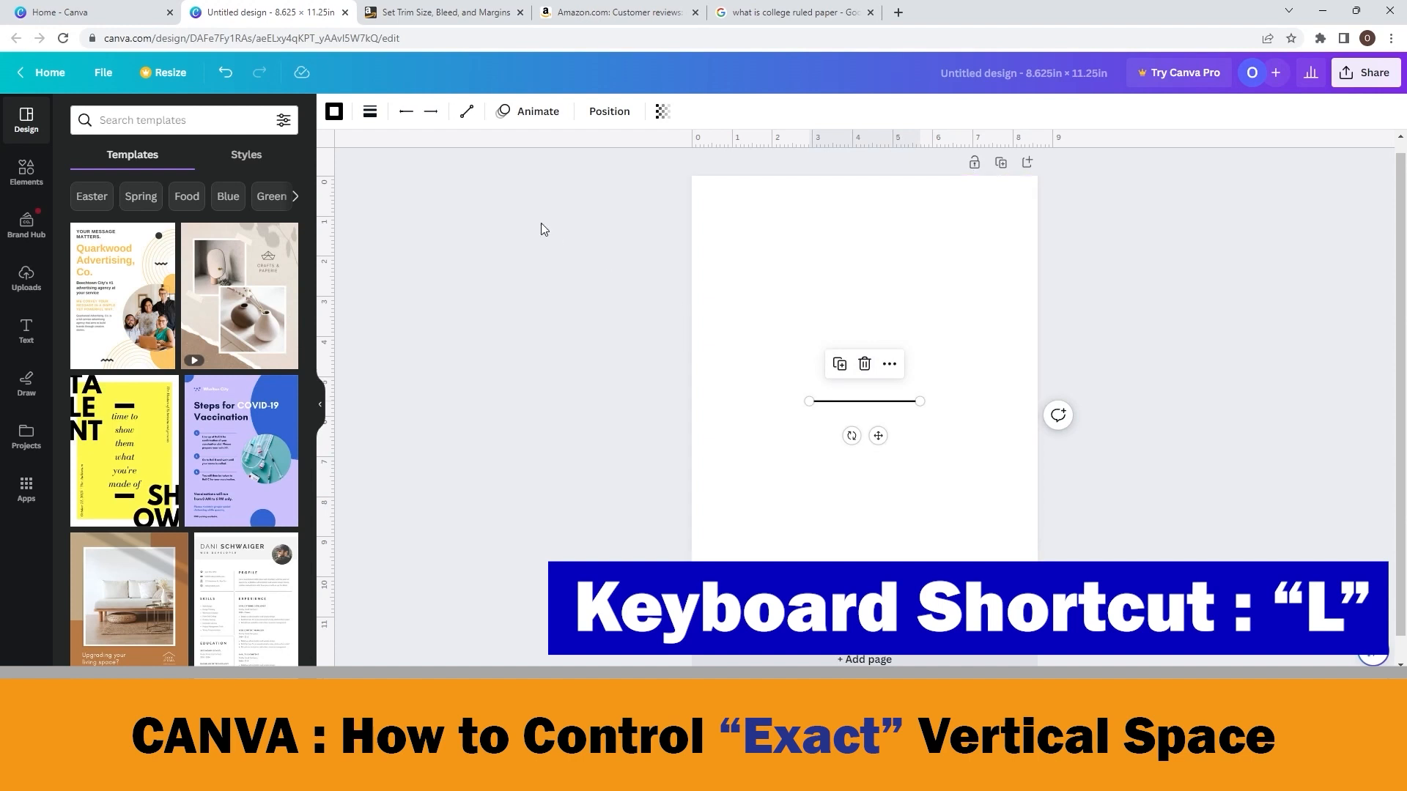
{"action": "left_click", "coordinate": [370, 112]}
{"action": "left_click_drag", "start_coordinate": [377, 246], "coordinate": [370, 242]}
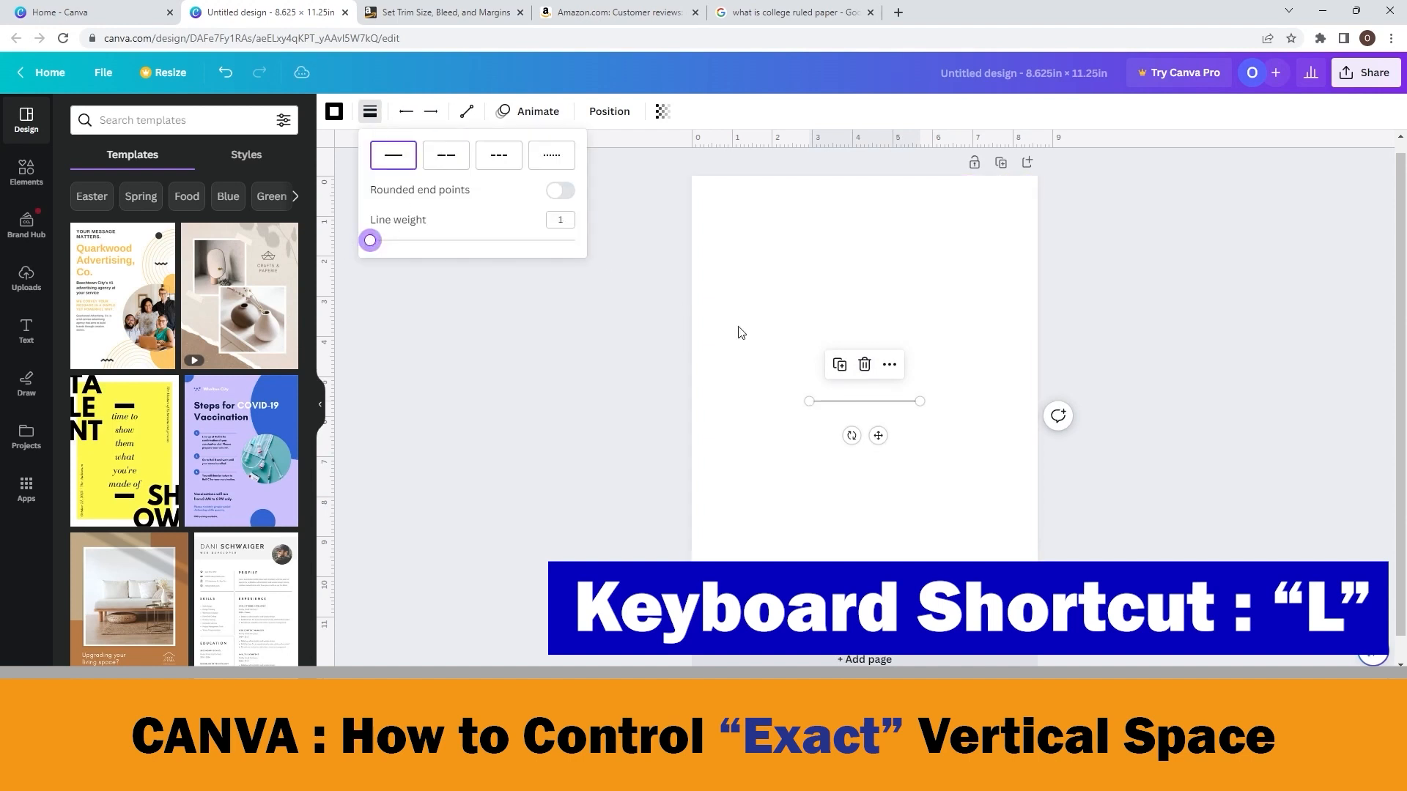
{"action": "left_click", "coordinate": [953, 421]}
{"action": "left_click", "coordinate": [911, 409]}
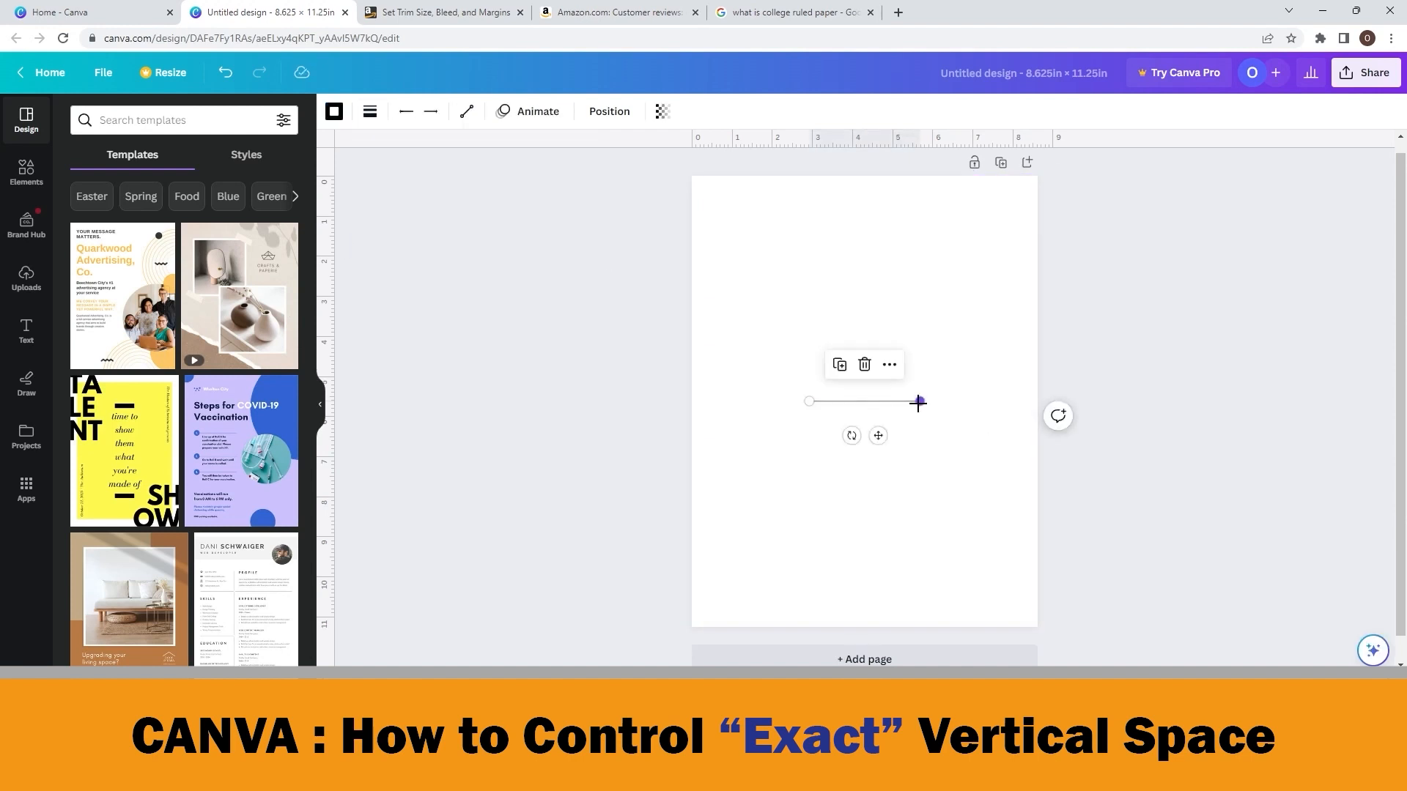
Step: Stretch both ends of the line to the page edges so it spans the full page width
{"action": "left_click_drag", "start_coordinate": [920, 401], "coordinate": [1037, 401]}
{"action": "left_click_drag", "start_coordinate": [809, 401], "coordinate": [691, 402]}
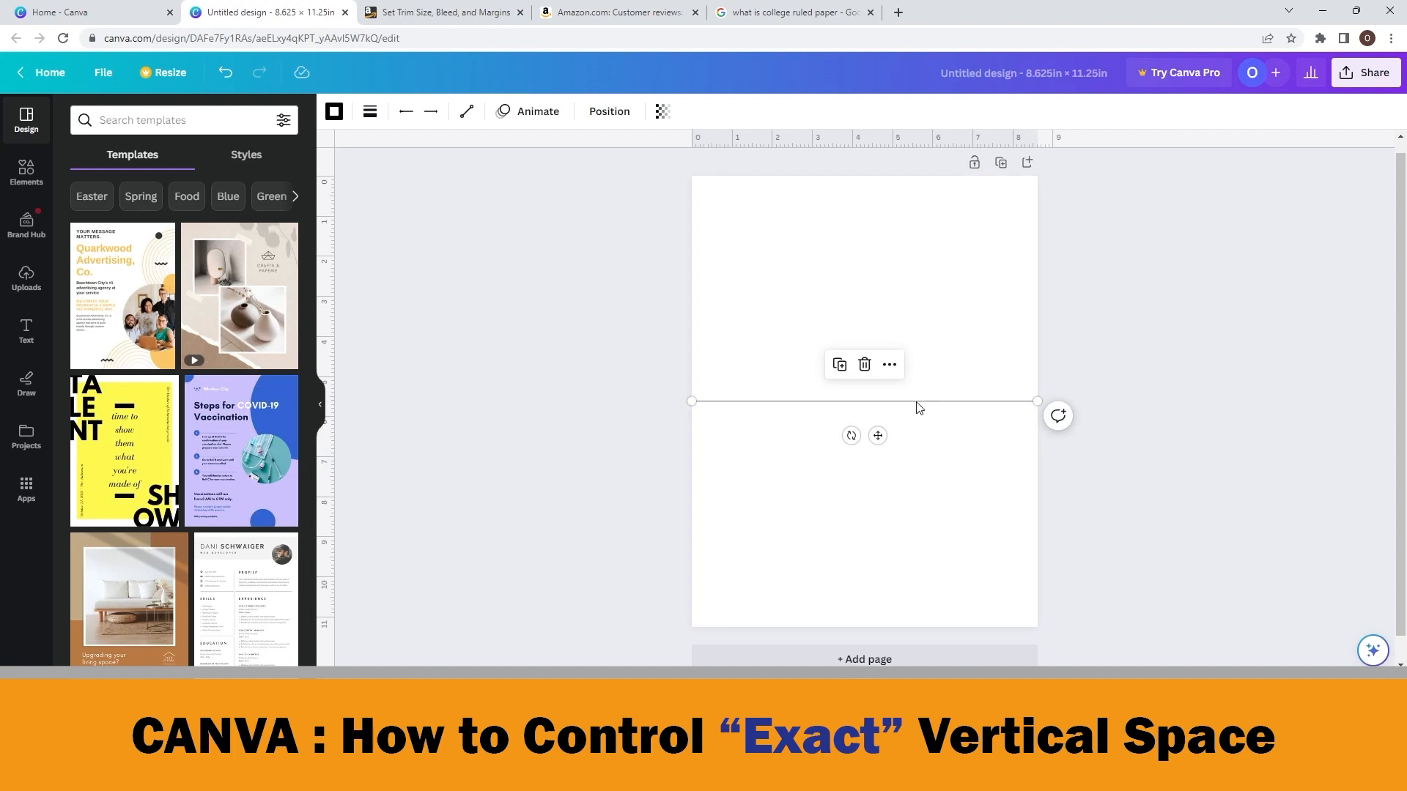
{"action": "left_click_drag", "start_coordinate": [917, 401], "coordinate": [917, 394]}
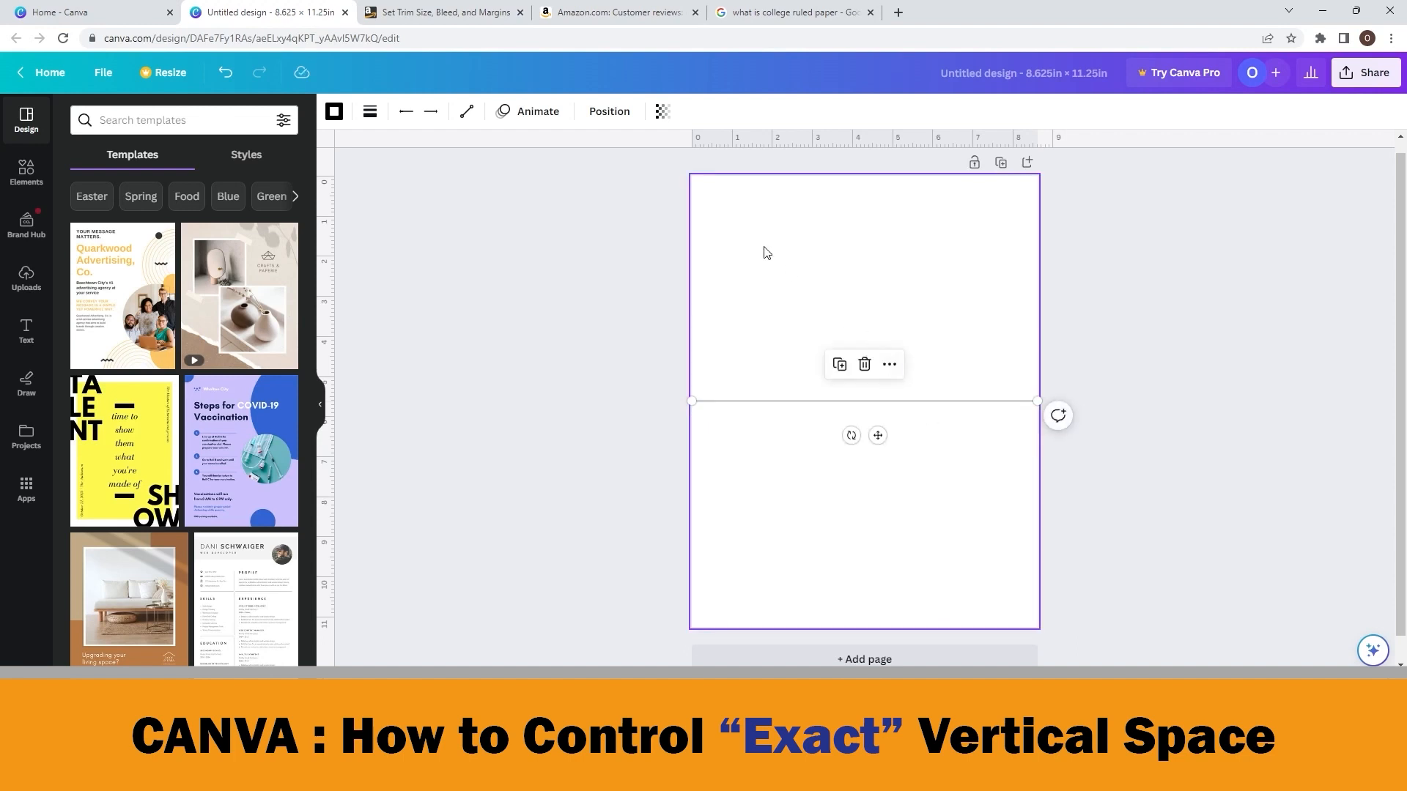
Step: Position the full-width line horizontally with Start Y and End Y both set to 1 in
{"action": "left_click", "coordinate": [603, 115]}
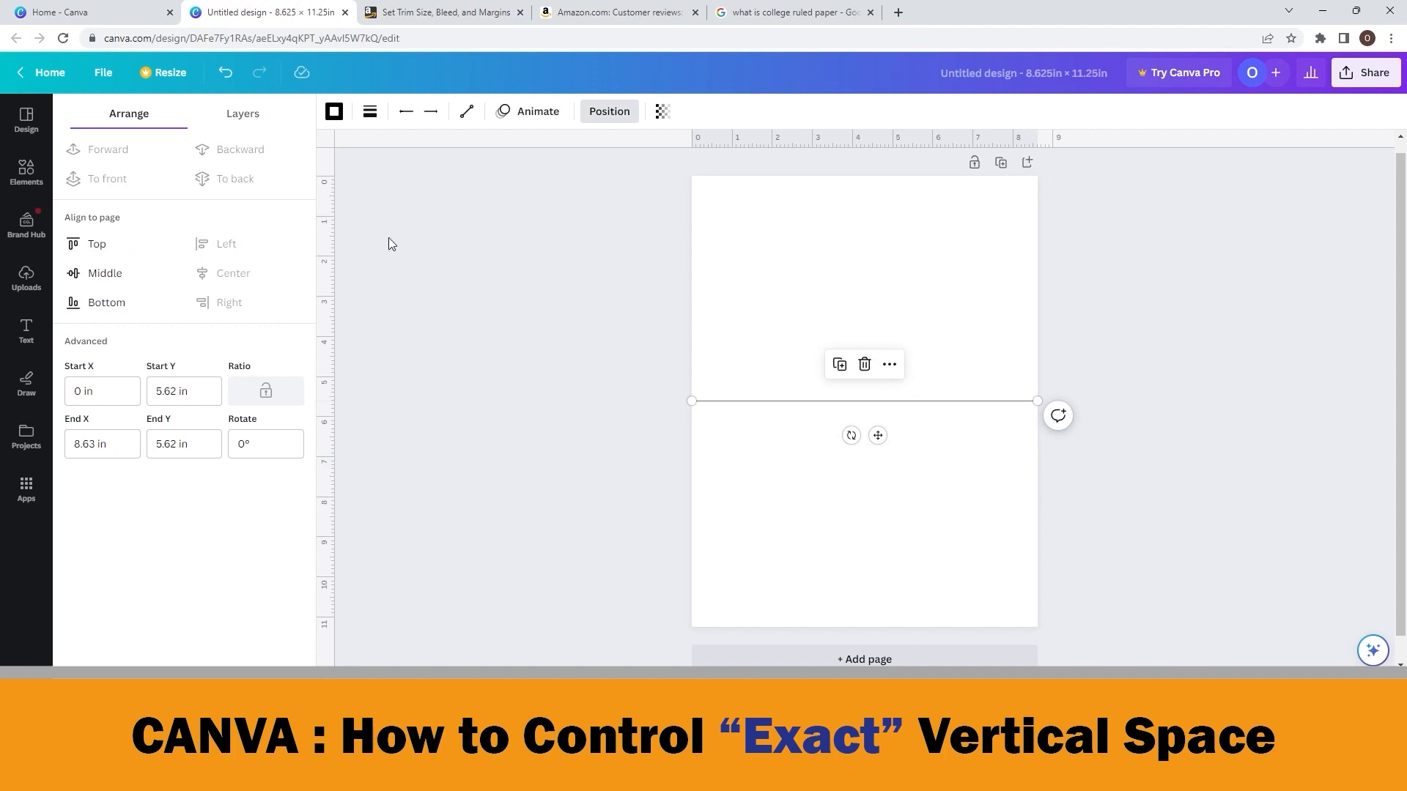
{"action": "left_click", "coordinate": [198, 392]}
{"action": "left_click_drag", "start_coordinate": [197, 393], "coordinate": [134, 390]}
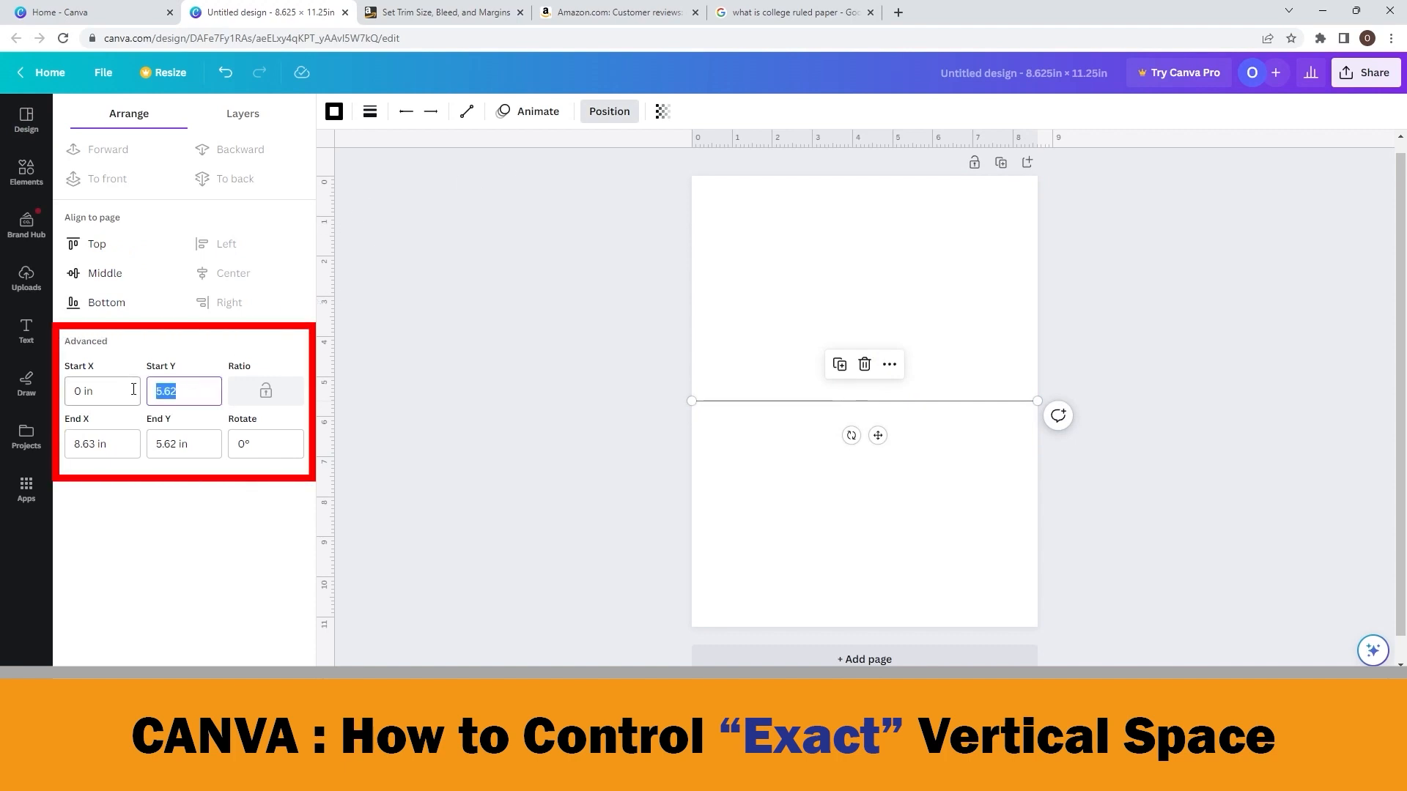
{"action": "type", "text": "1"}
{"action": "left_click", "coordinate": [188, 445]}
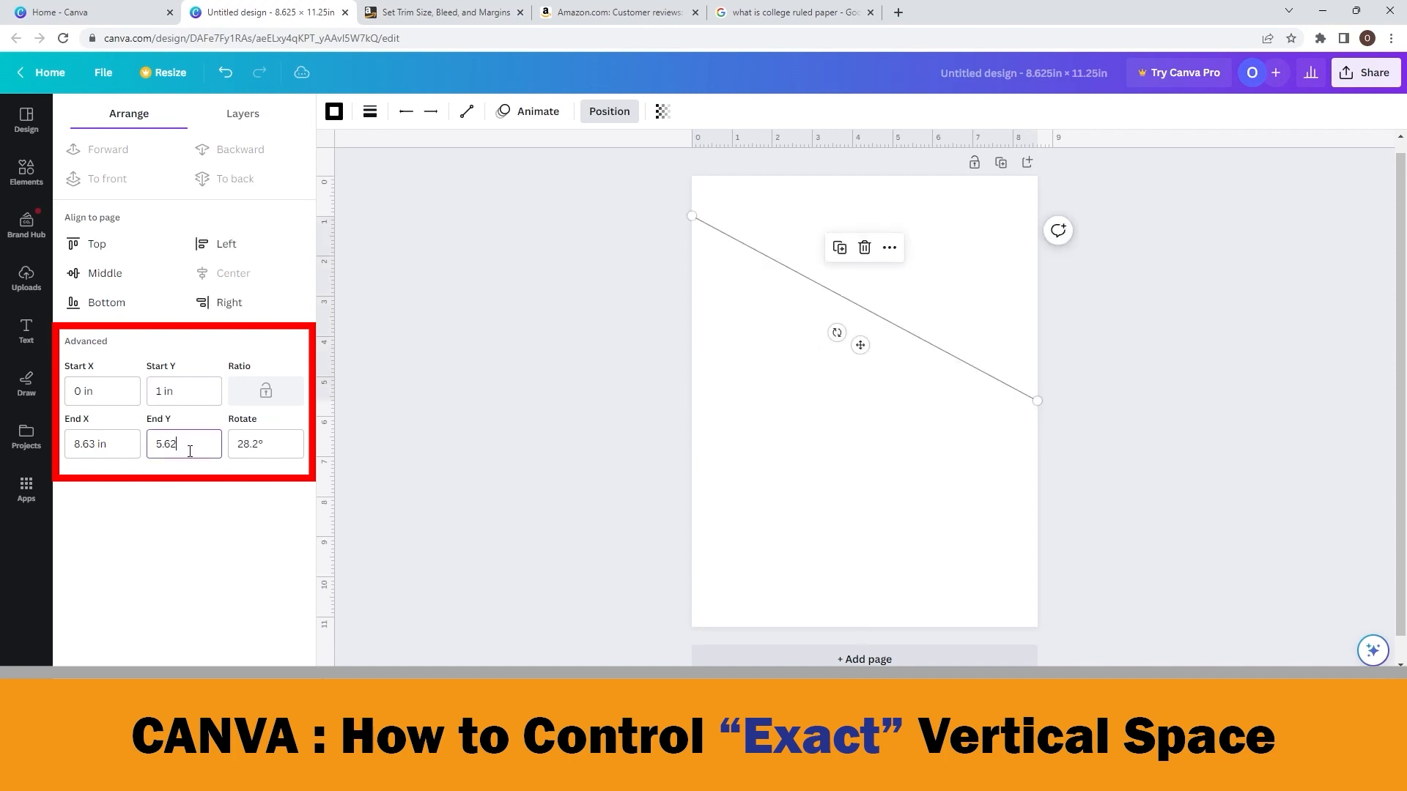
{"action": "left_click_drag", "start_coordinate": [189, 446], "coordinate": [148, 447]}
{"action": "type", "text": "1"}
{"action": "key", "text": "Return"}
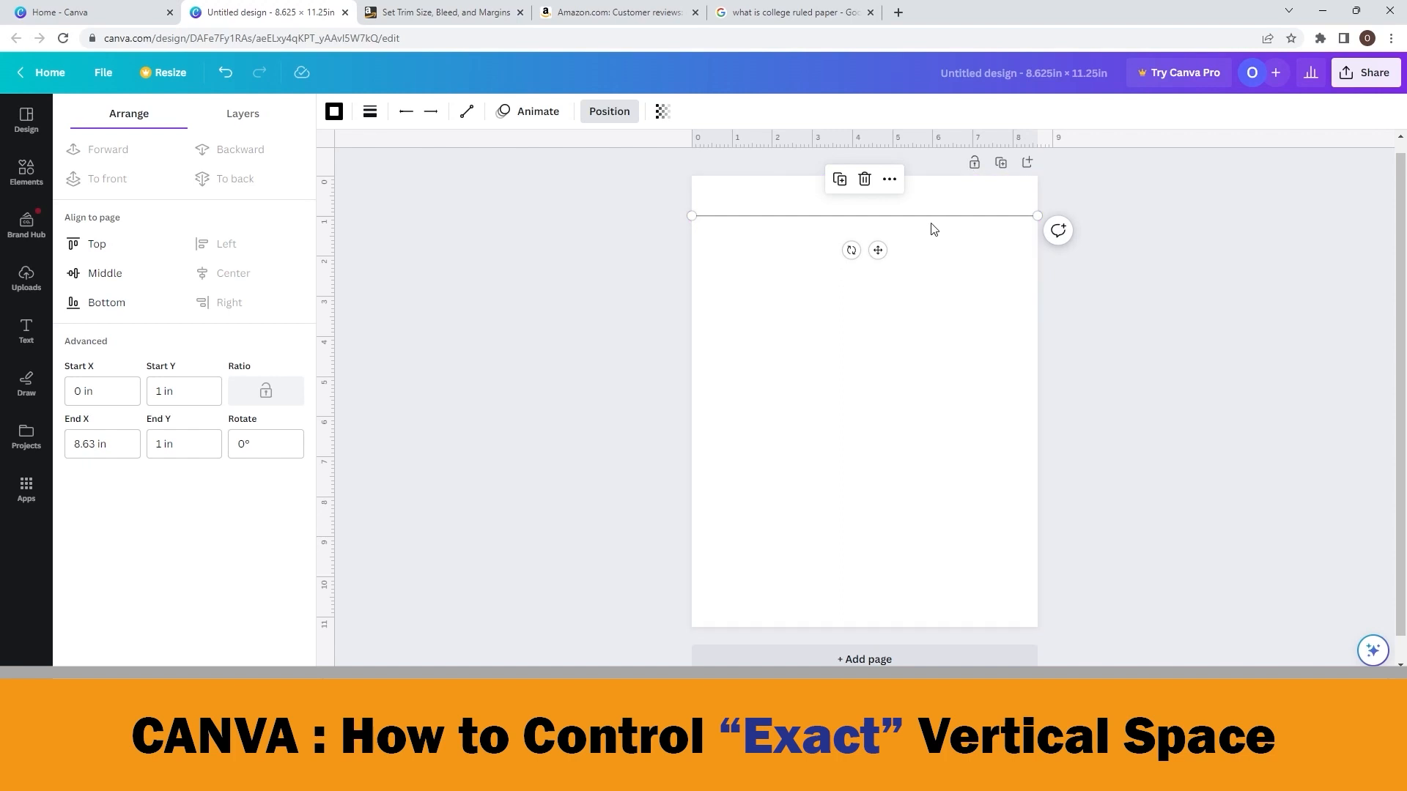
Step: Duplicate the line and place the copy just below it at about 1.37 in, aligned with the page edges
{"action": "key", "text": "ctrl+d"}
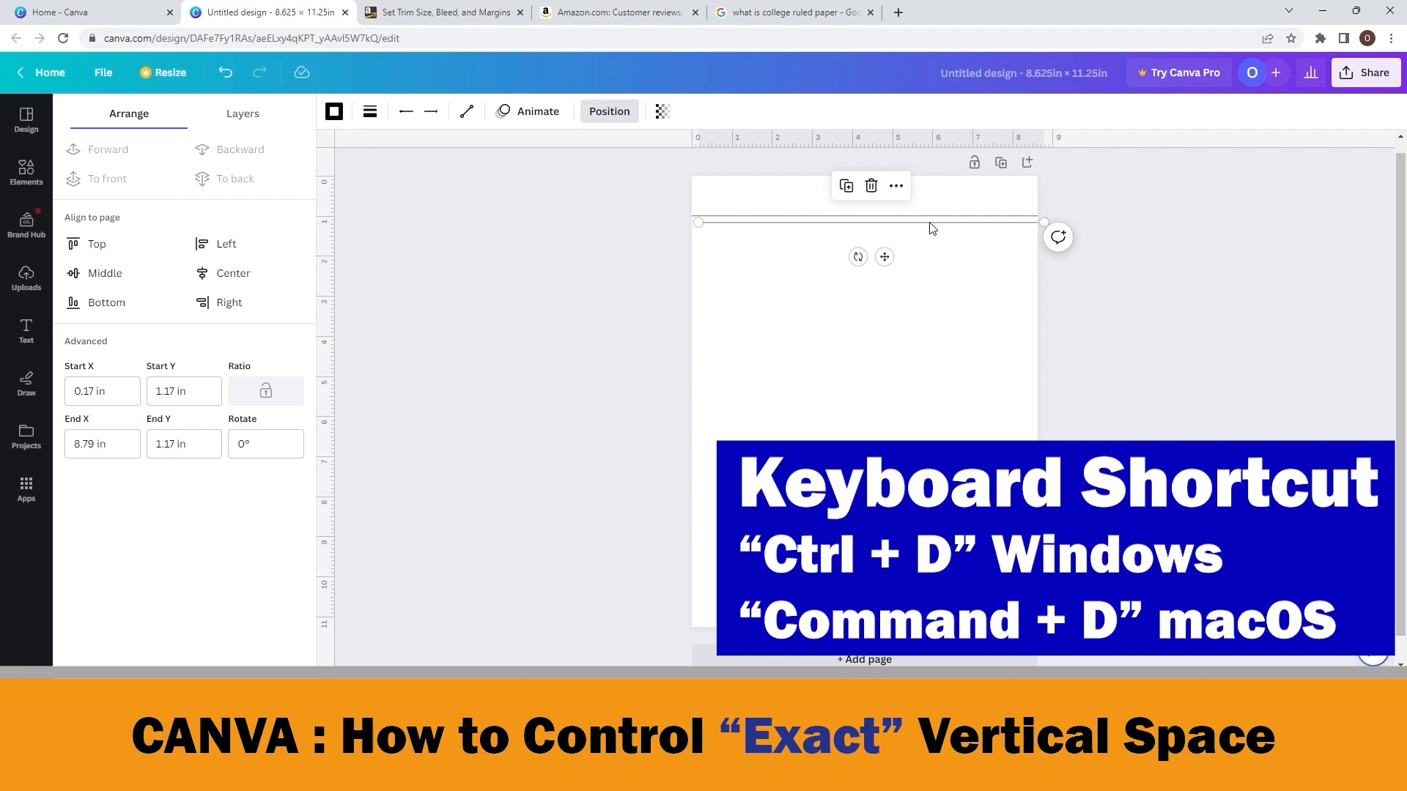
{"action": "left_click_drag", "start_coordinate": [932, 229], "coordinate": [926, 231]}
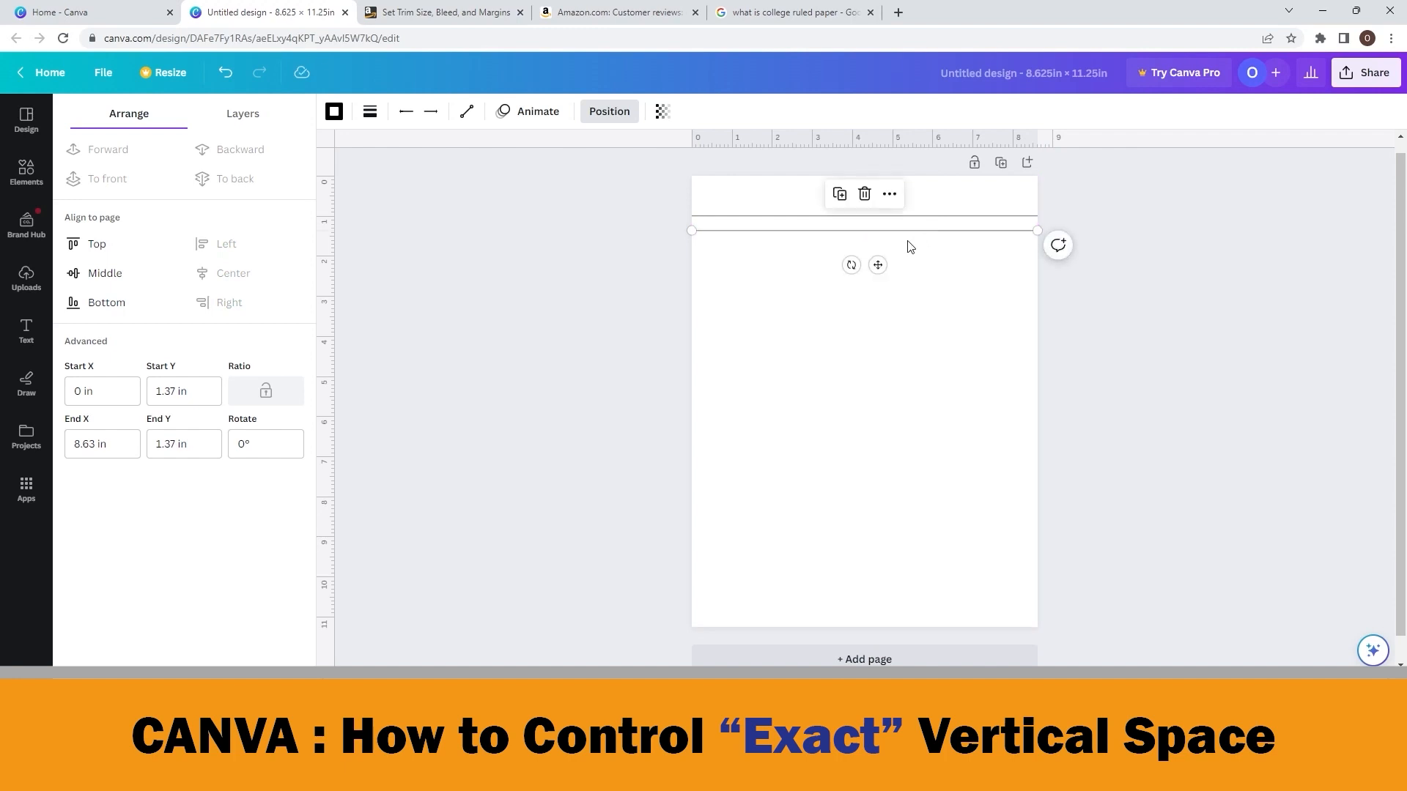
Step: Multiply the 0.28125 in line spacing by 32 in Calculator, and return to the Canva design
{"action": "key", "text": "alt+Tab"}
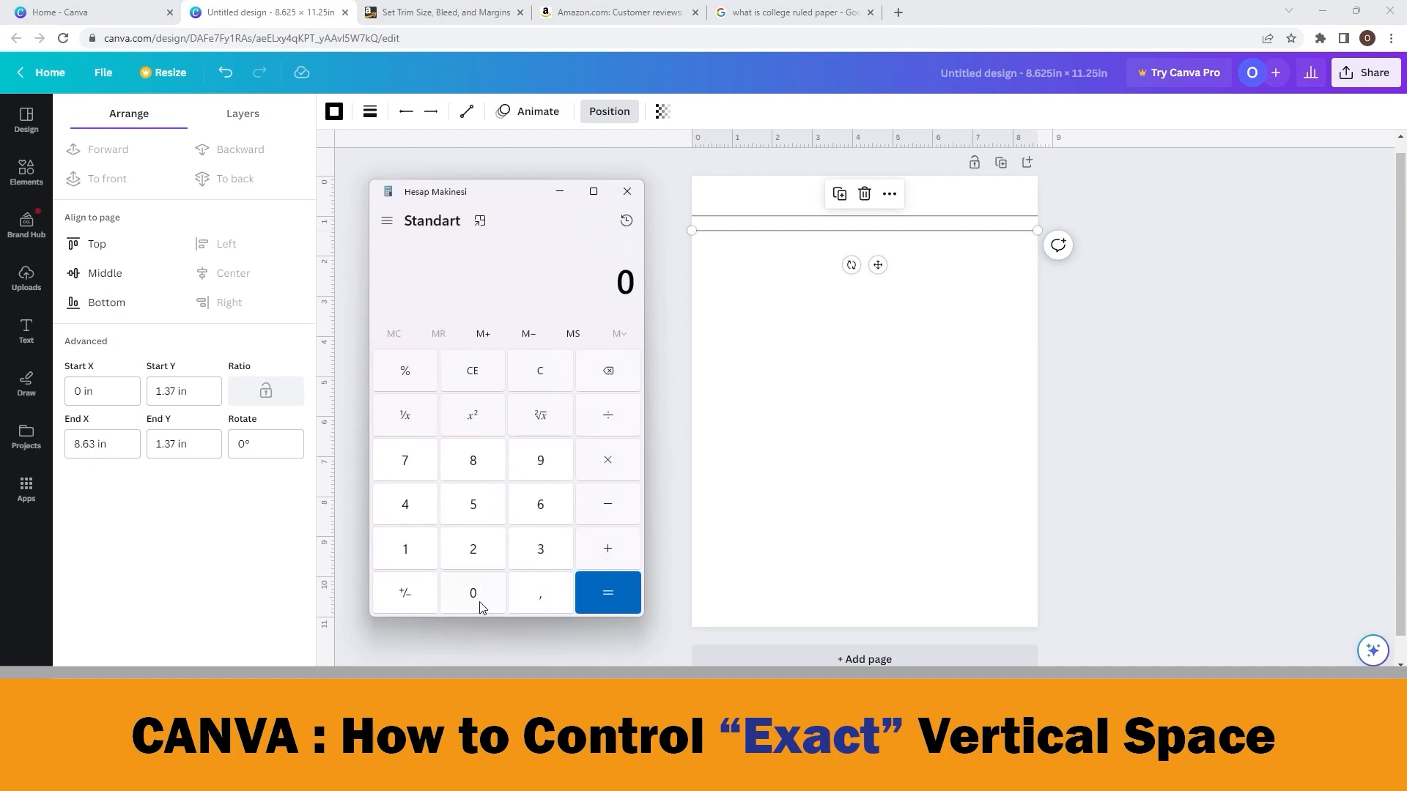
{"action": "left_click", "coordinate": [540, 595]}
{"action": "left_click", "coordinate": [473, 552]}
{"action": "left_click", "coordinate": [470, 465]}
{"action": "left_click", "coordinate": [409, 555]}
{"action": "left_click", "coordinate": [473, 554]}
{"action": "left_click", "coordinate": [475, 515]}
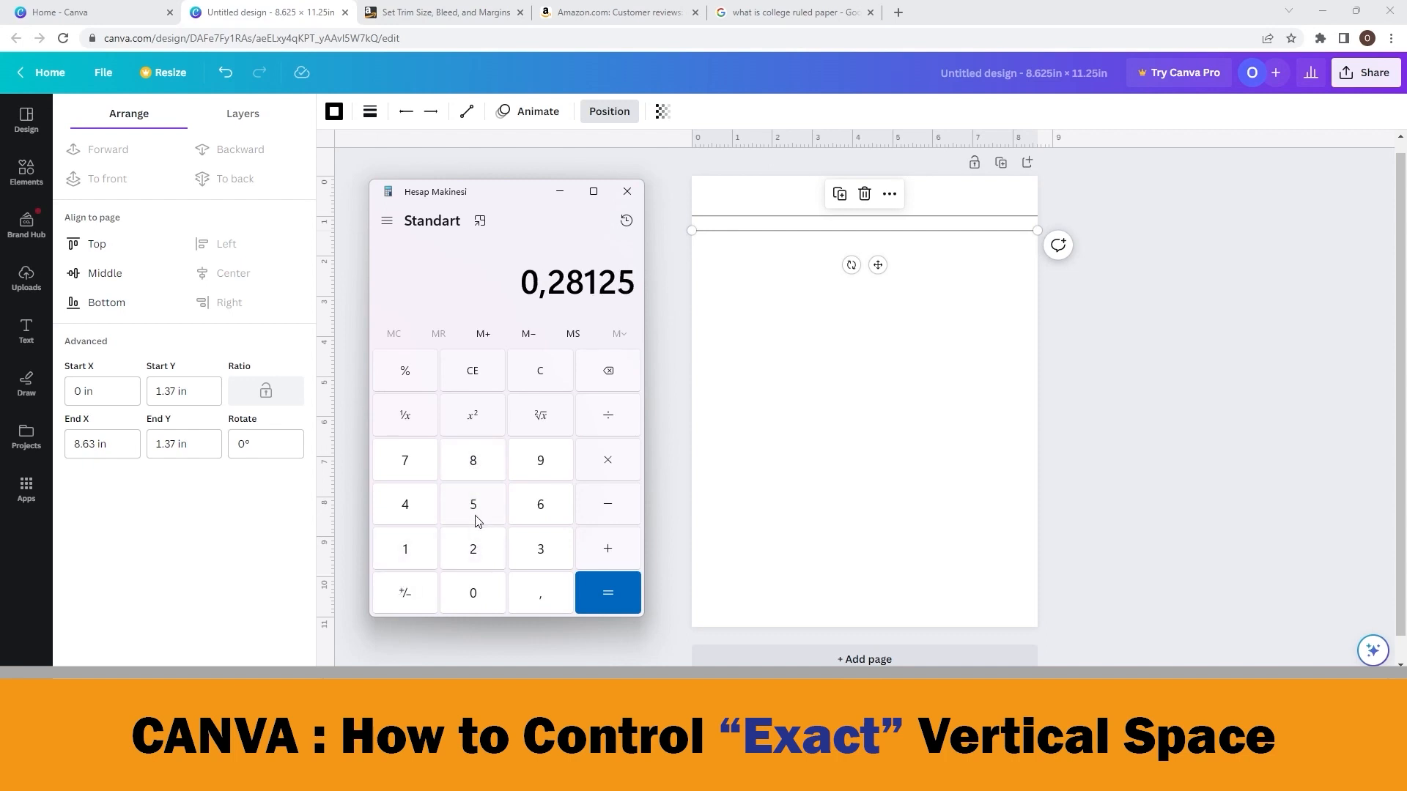
{"action": "left_click", "coordinate": [610, 471]}
{"action": "left_click", "coordinate": [538, 551]}
{"action": "left_click", "coordinate": [485, 556]}
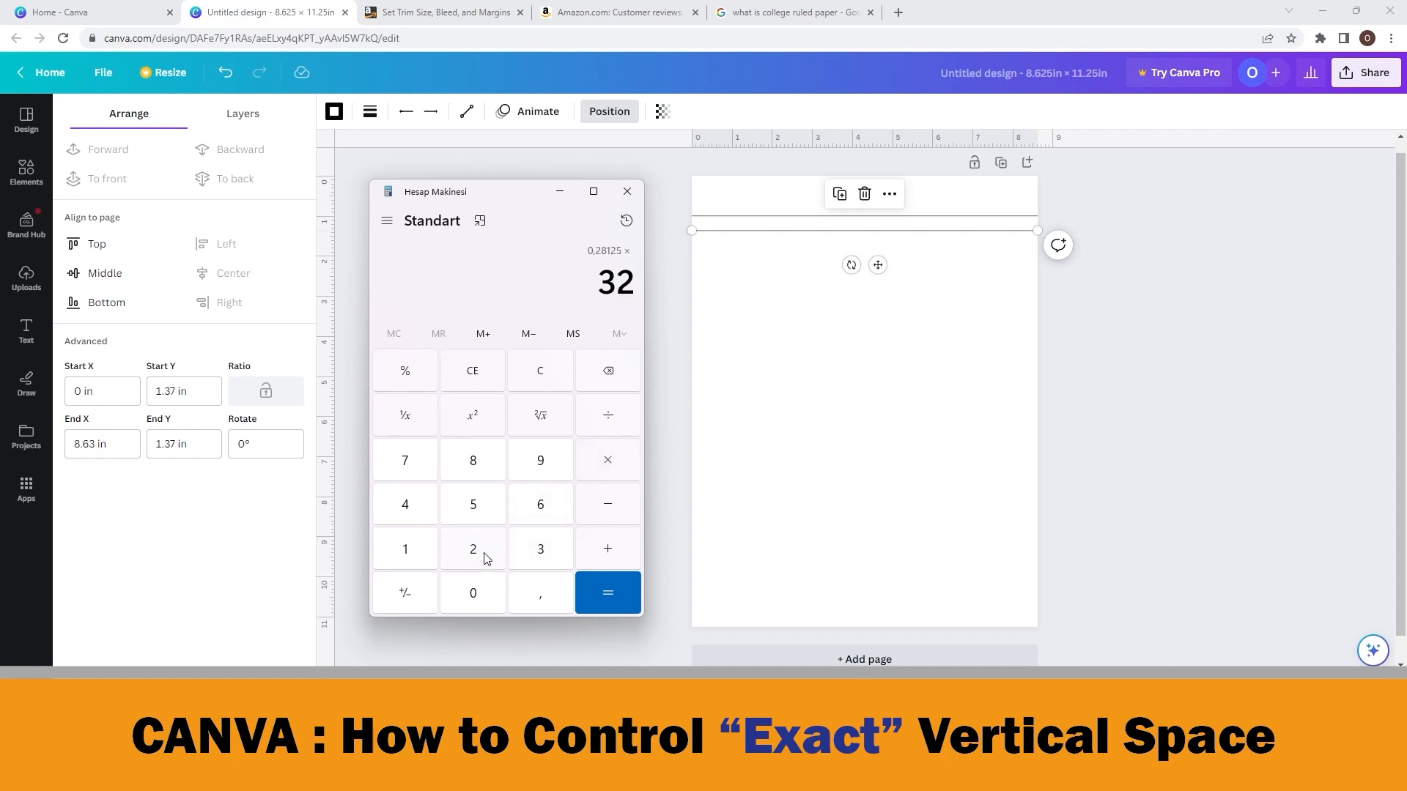
{"action": "left_click", "coordinate": [625, 603]}
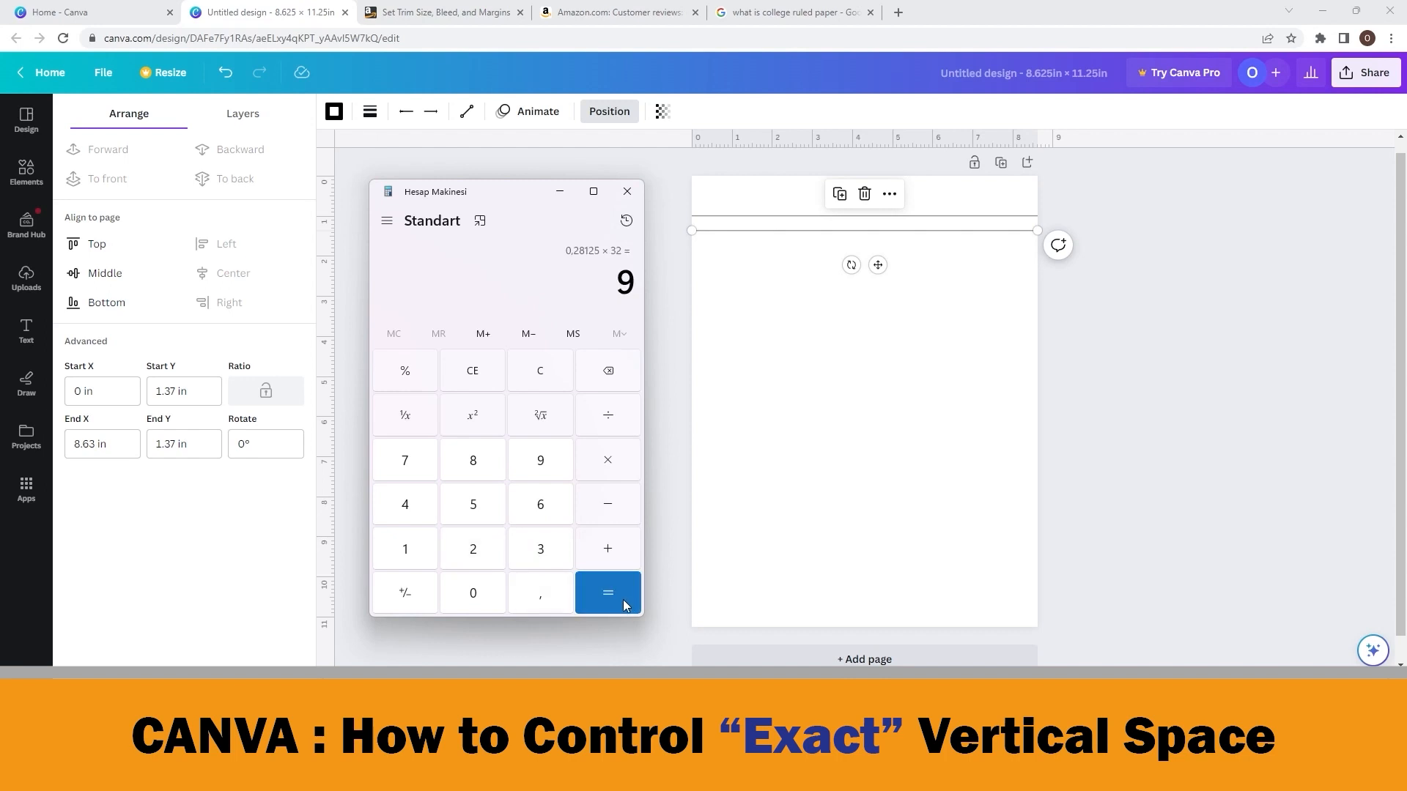
{"action": "left_click", "coordinate": [670, 355]}
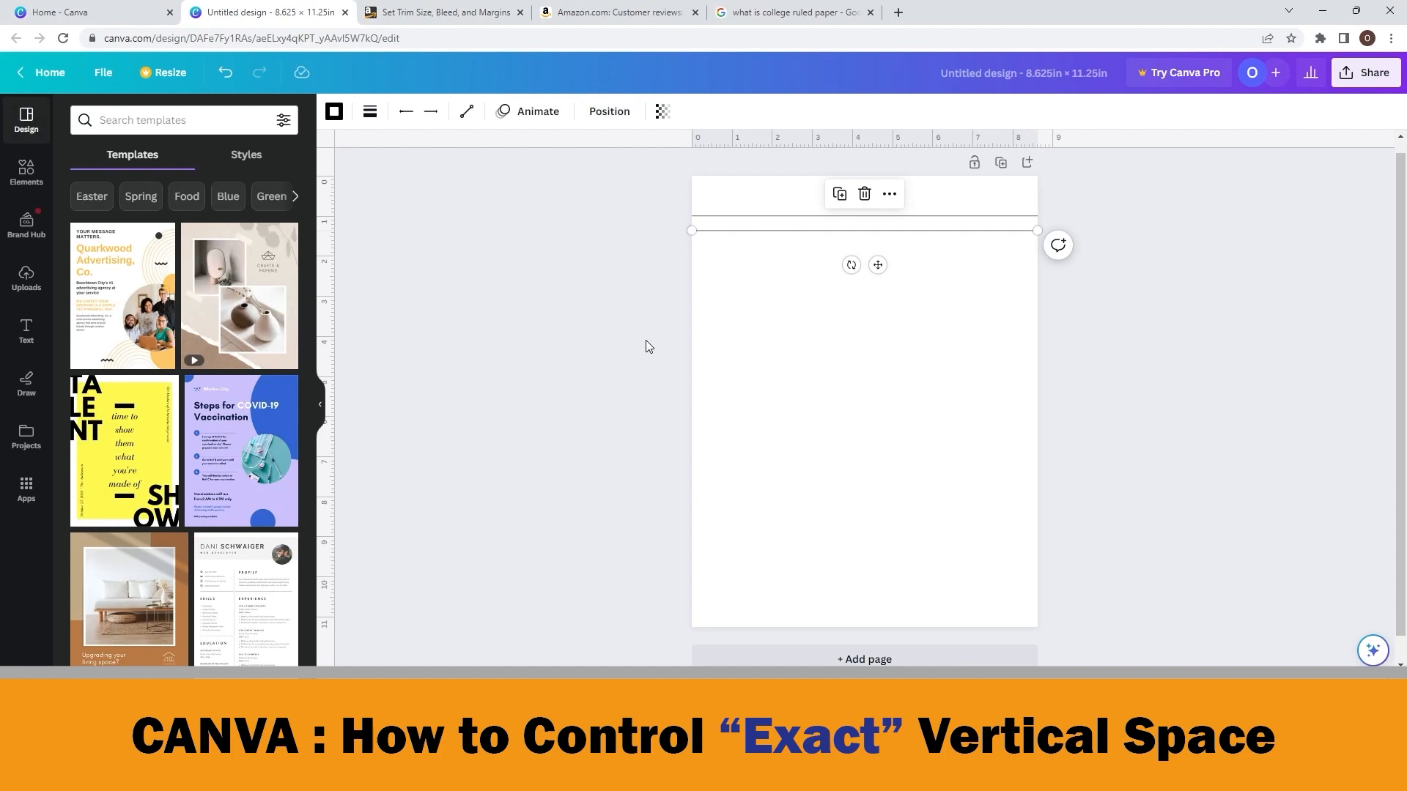
Step: Select the lower line and open its position settings, and add 1 to the previous product in Calculator
{"action": "left_click", "coordinate": [755, 218]}
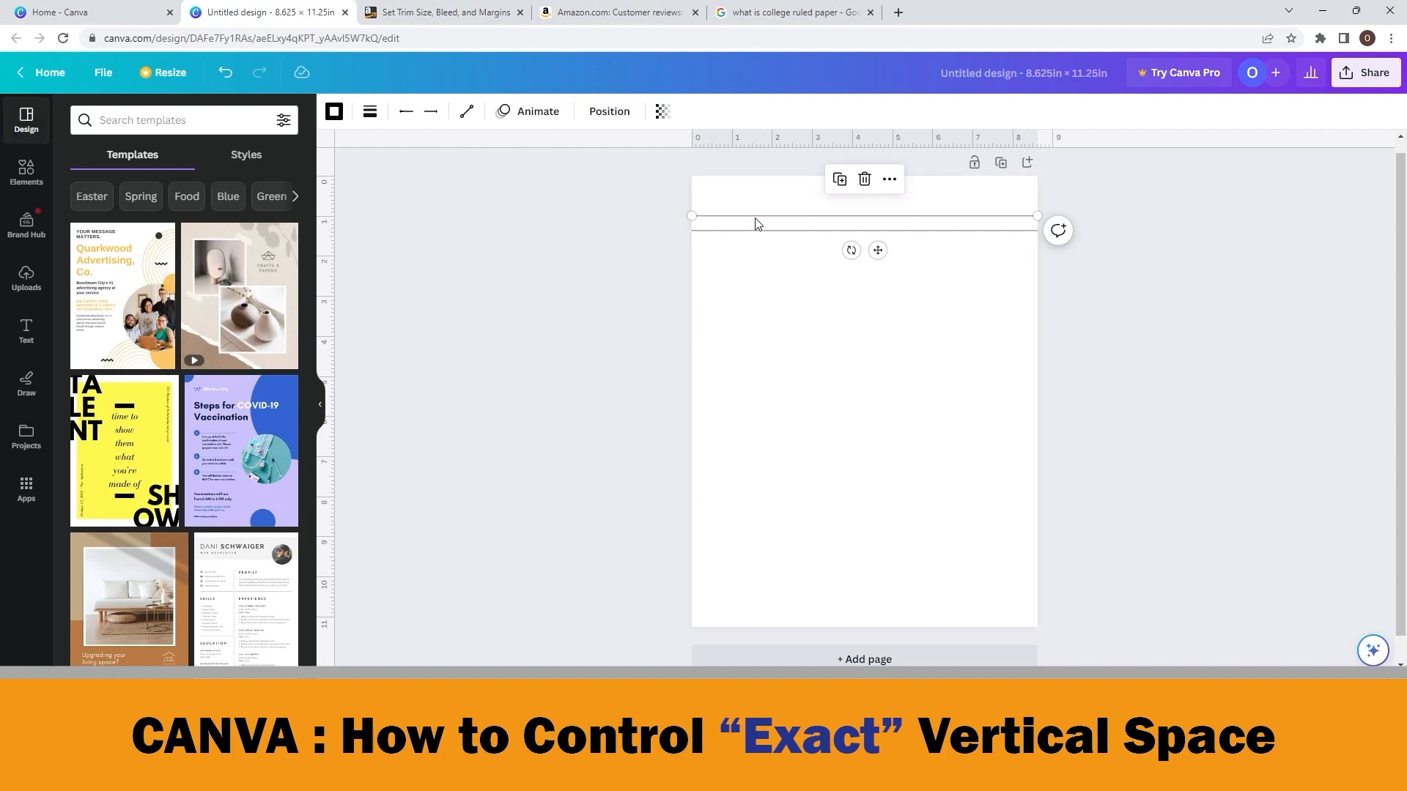
{"action": "left_click", "coordinate": [764, 231]}
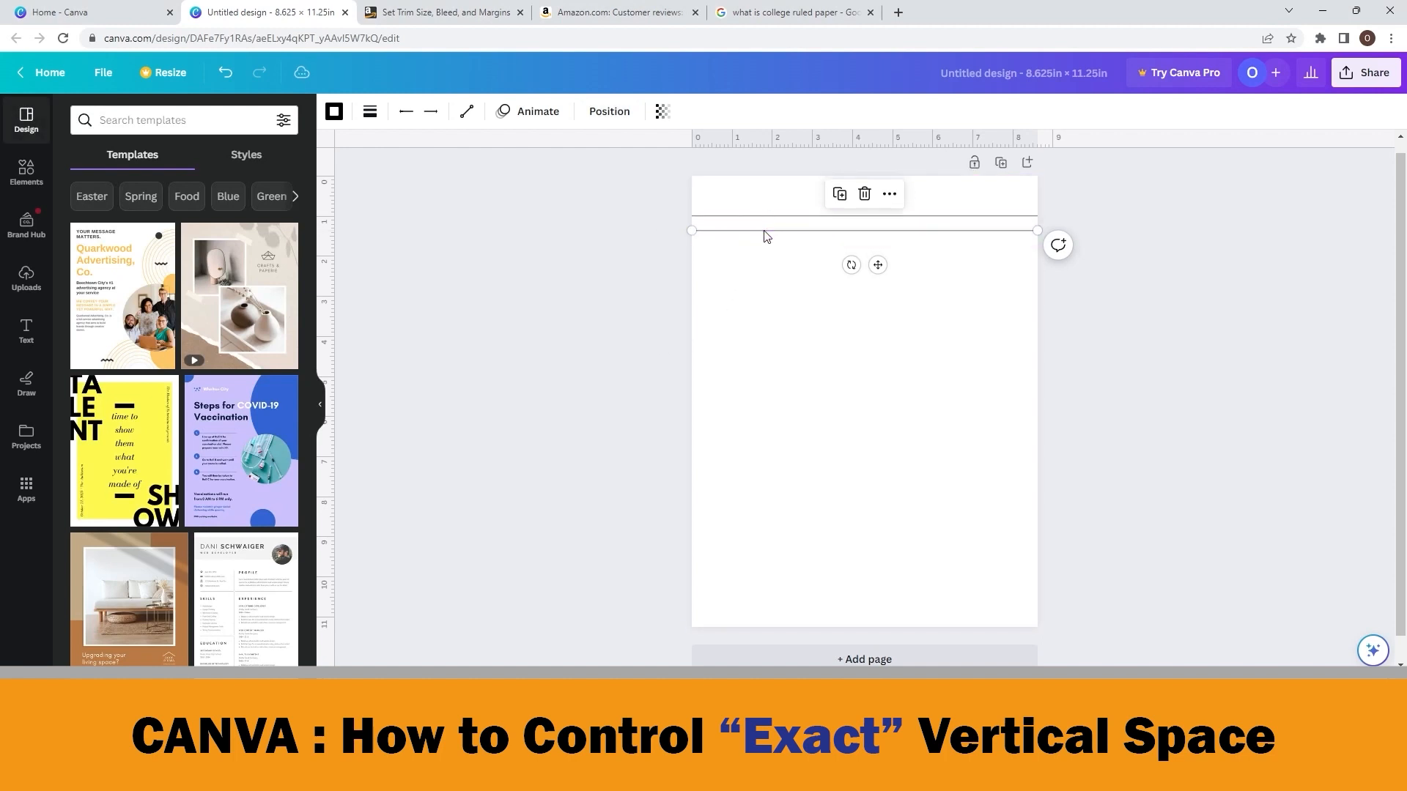
{"action": "left_click", "coordinate": [609, 111]}
{"action": "key", "text": "alt+Tab"}
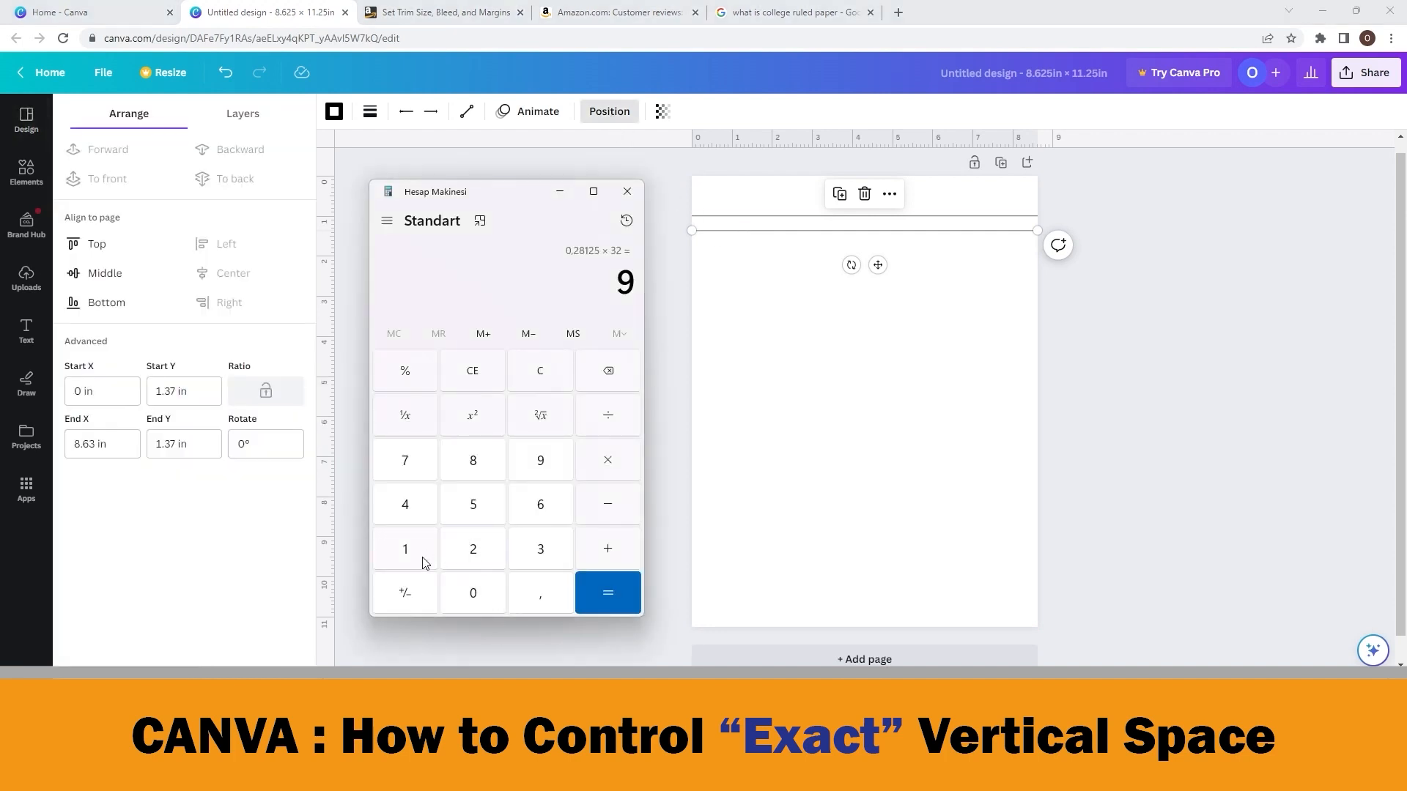
{"action": "left_click", "coordinate": [609, 550]}
{"action": "left_click", "coordinate": [405, 549]}
{"action": "left_click", "coordinate": [592, 604]}
{"action": "left_click", "coordinate": [559, 191]}
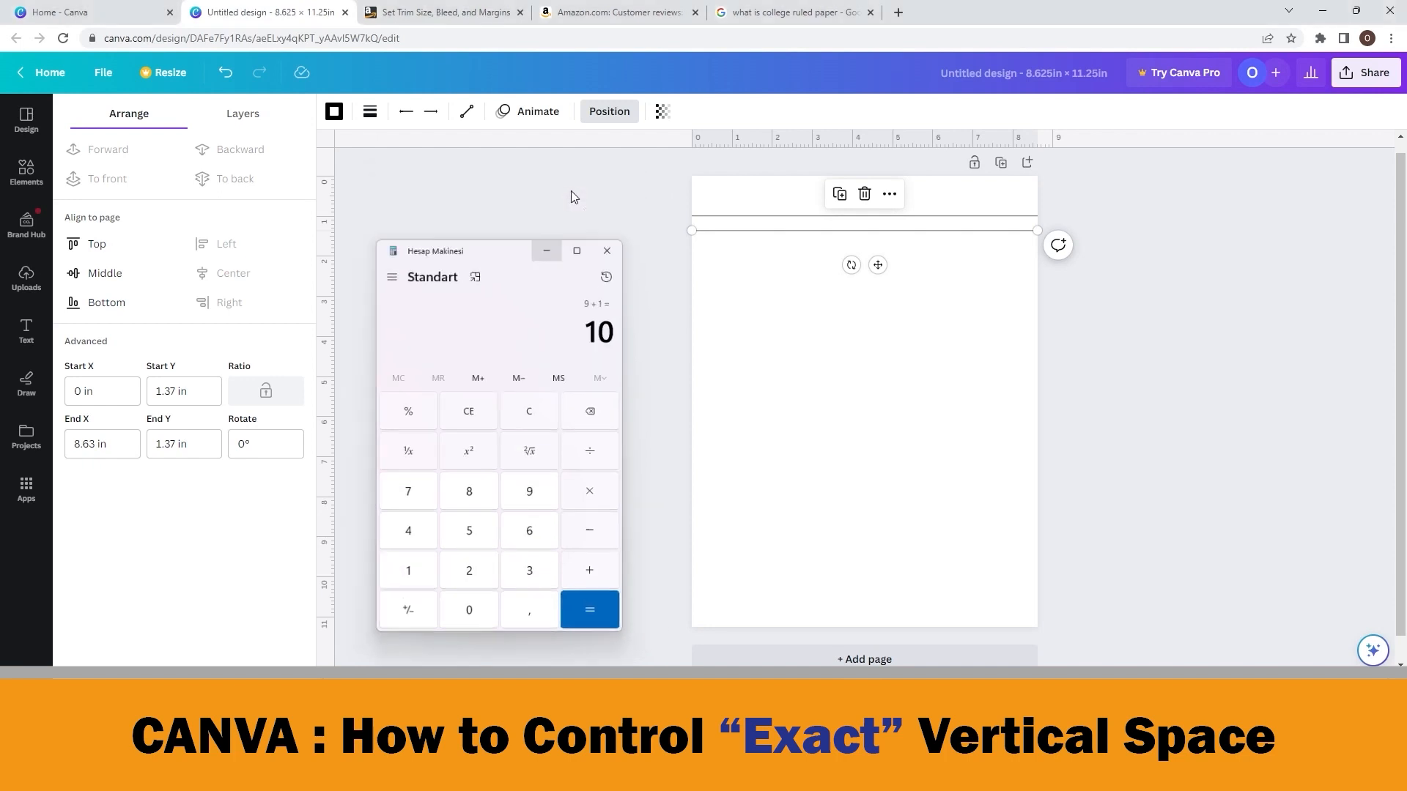
Step: Set the lower line's Start Y and End Y both to 10 in
{"action": "left_click", "coordinate": [195, 394]}
{"action": "double_click", "coordinate": [162, 393]}
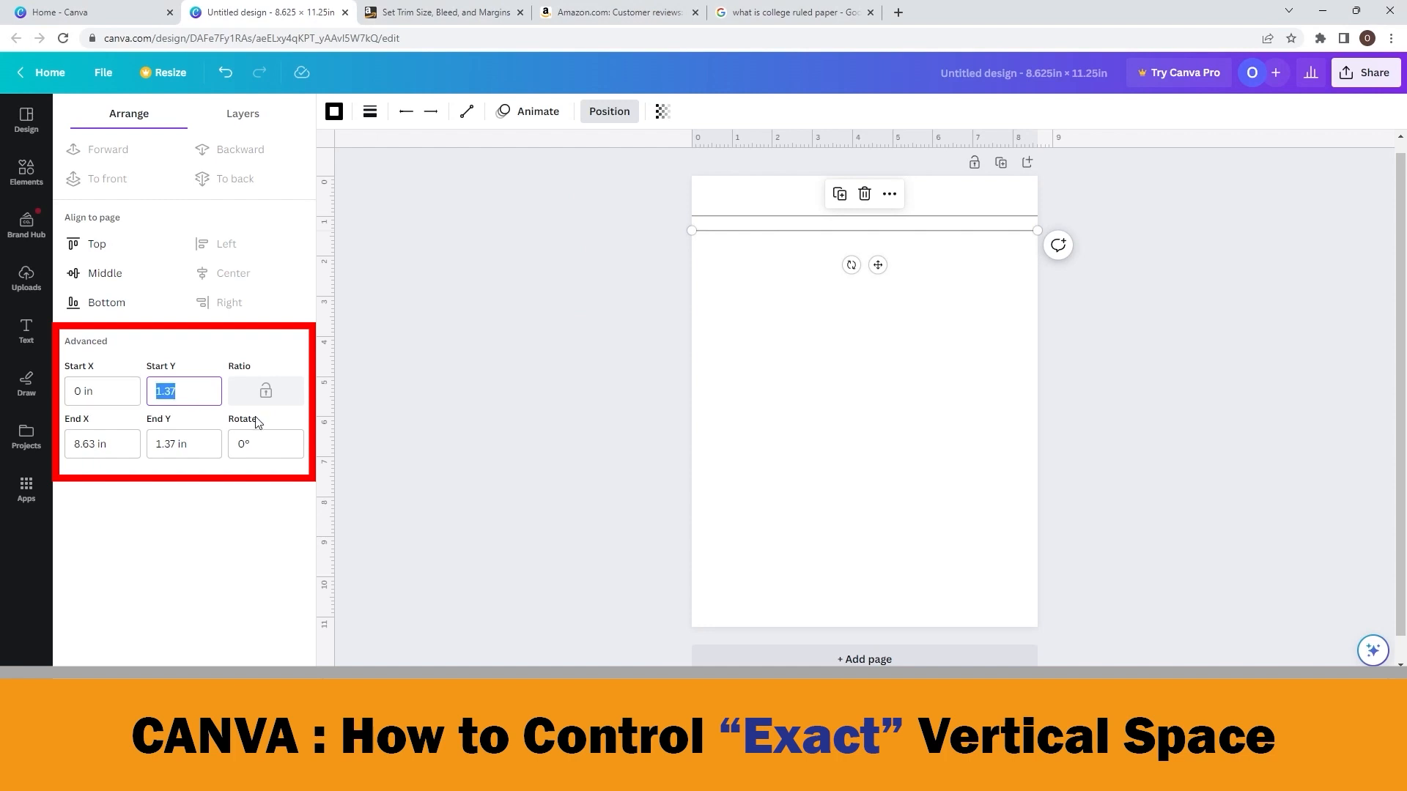
{"action": "type", "text": "10"}
{"action": "key", "text": "Return"}
{"action": "double_click", "coordinate": [158, 444]}
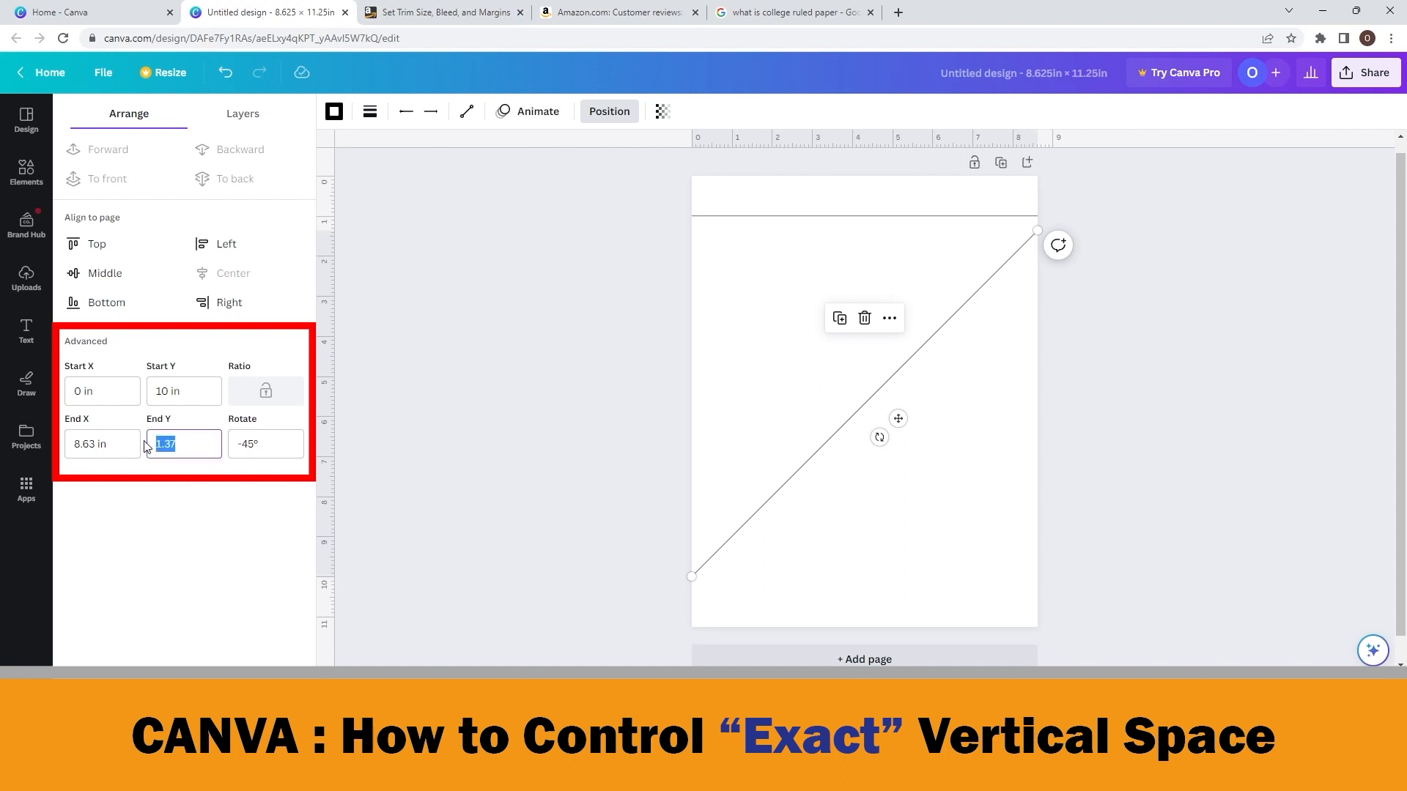
{"action": "type", "text": "10"}
{"action": "key", "text": "Return"}
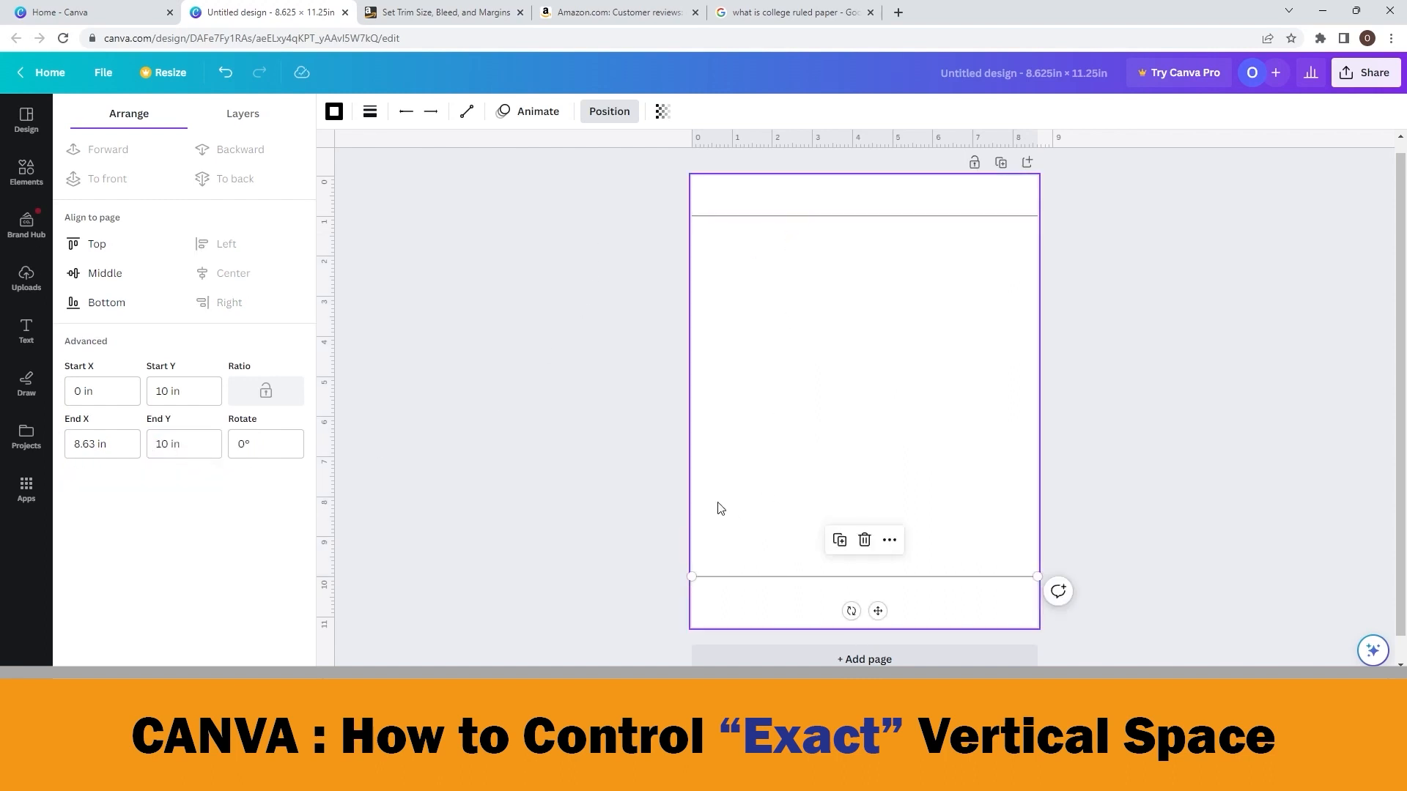
Step: Select the line at 1 in and duplicate it 31 times
{"action": "left_click", "coordinate": [890, 260]}
{"action": "left_click_drag", "start_coordinate": [889, 244], "coordinate": [814, 202]}
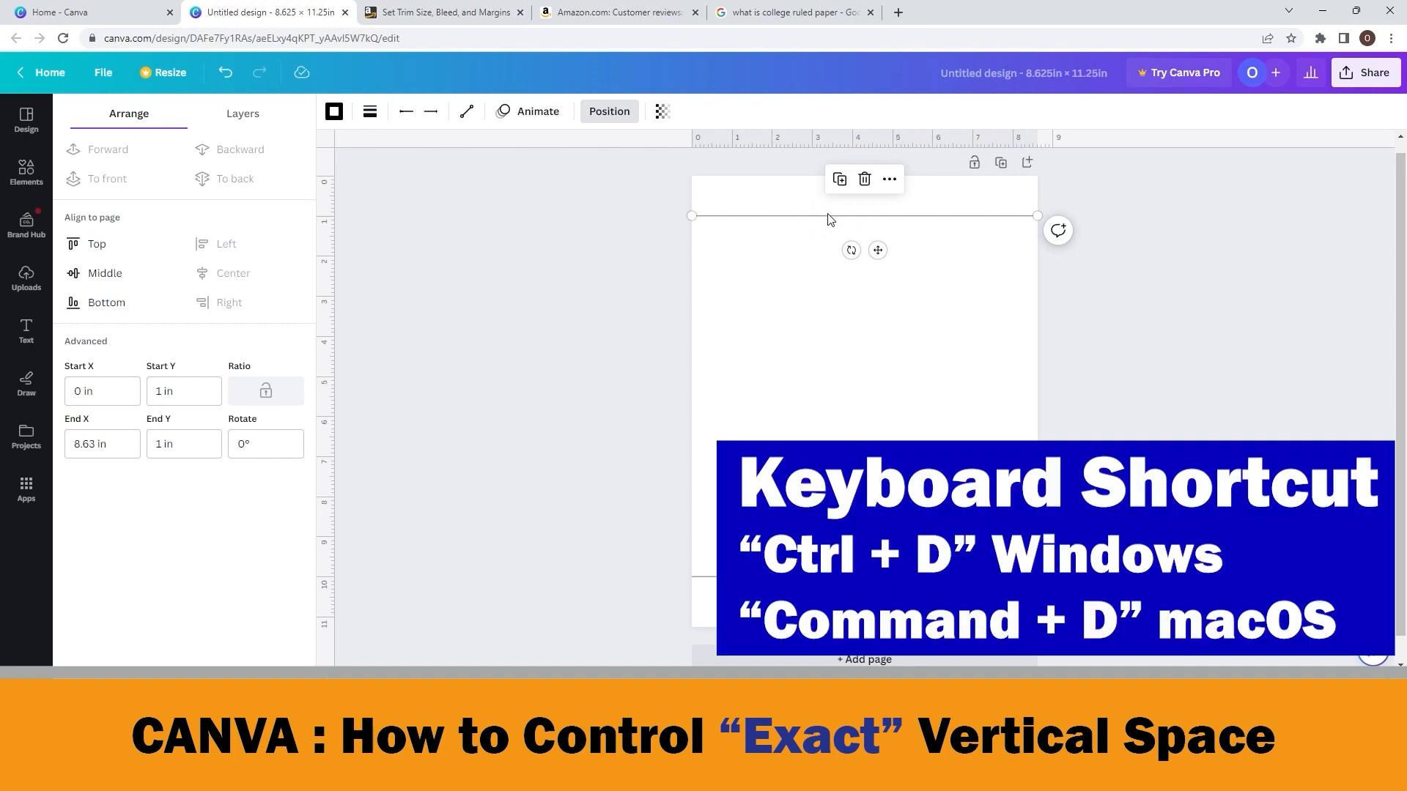
{"action": "key", "text": "ctrl+d"}
{"action": "key", "text": "ctrl+d"}
{"action": "key", "text": "ctrl+d"}
{"action": "key", "text": "ctrl+d"}
{"action": "key", "text": "ctrl+d"}
{"action": "key", "text": "ctrl+d"}
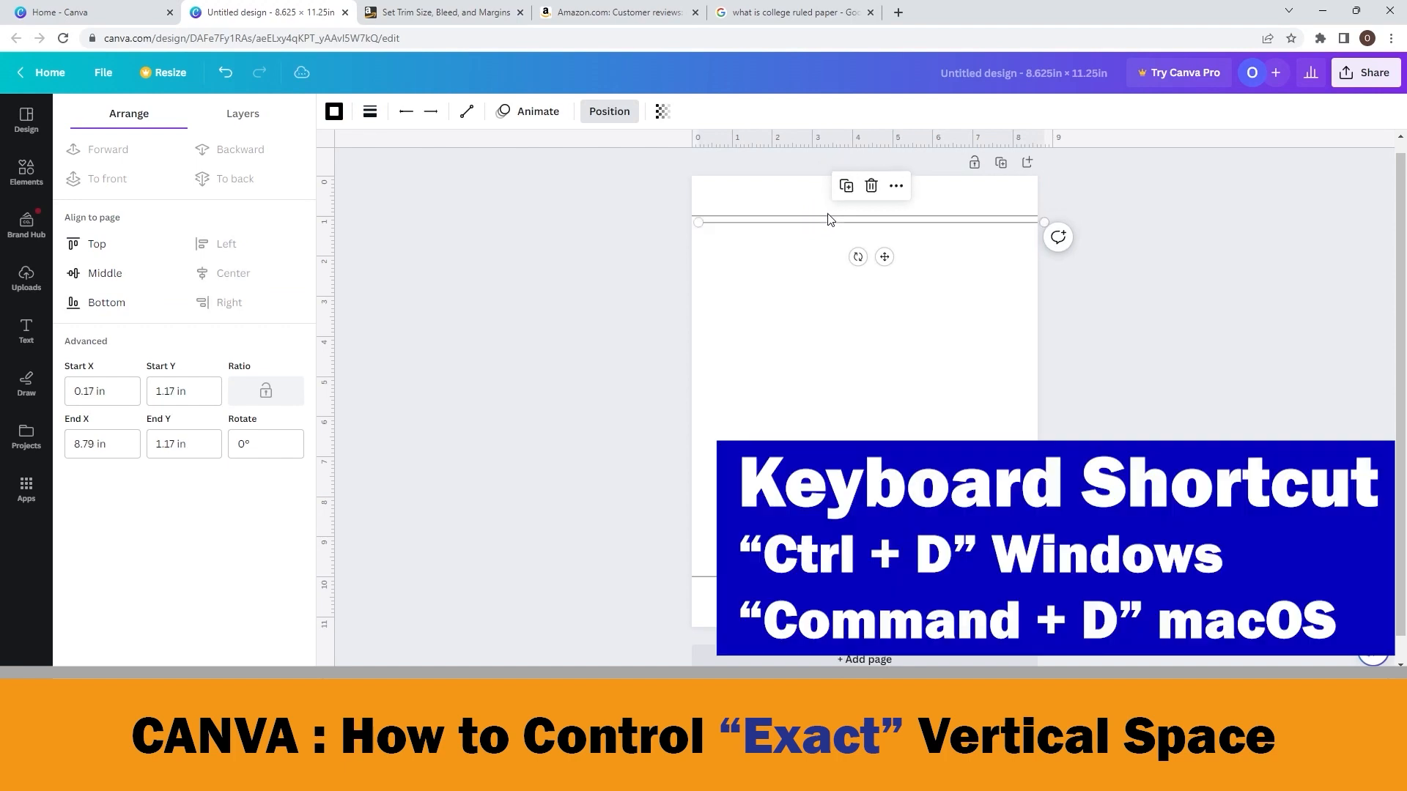
{"action": "key", "text": "ctrl+d"}
{"action": "key", "text": "ctrl+d"}
{"action": "key", "text": "ctrl+d"}
{"action": "key", "text": "ctrl+d"}
{"action": "key", "text": "ctrl+d"}
{"action": "key", "text": "ctrl+d"}
{"action": "key", "text": "ctrl+d"}
{"action": "key", "text": "ctrl+d"}
{"action": "key", "text": "ctrl+d"}
{"action": "key", "text": "ctrl+d"}
{"action": "key", "text": "ctrl+d"}
{"action": "key", "text": "ctrl+d"}
{"action": "key", "text": "ctrl+d"}
{"action": "key", "text": "ctrl+d"}
{"action": "key", "text": "ctrl+d"}
{"action": "key", "text": "ctrl+d"}
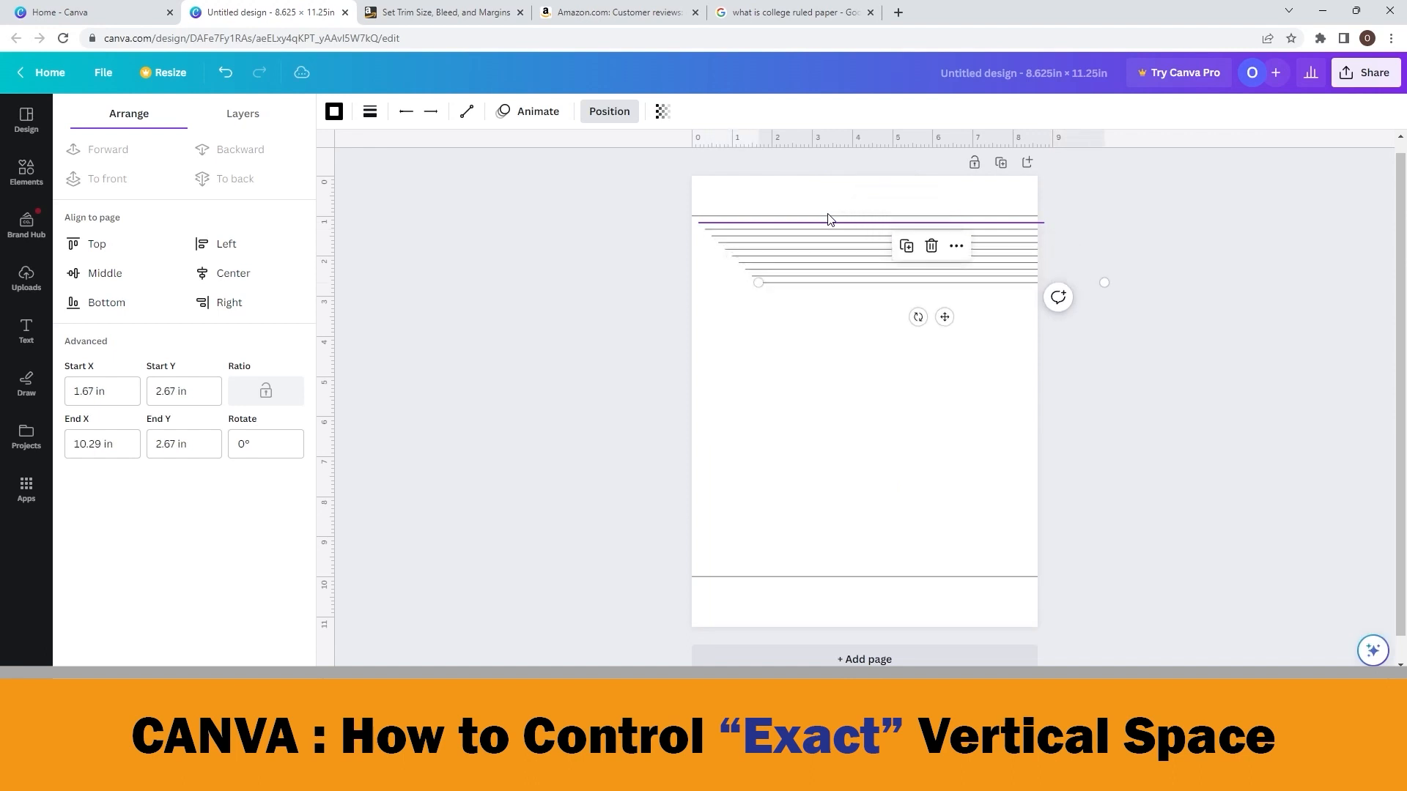
{"action": "key", "text": "ctrl+d"}
{"action": "key", "text": "ctrl+d"}
{"action": "key", "text": "ctrl+d"}
{"action": "key", "text": "ctrl+d"}
{"action": "key", "text": "ctrl+d"}
{"action": "key", "text": "ctrl+d"}
{"action": "key", "text": "ctrl+d"}
{"action": "key", "text": "ctrl+d"}
{"action": "key", "text": "ctrl+d"}
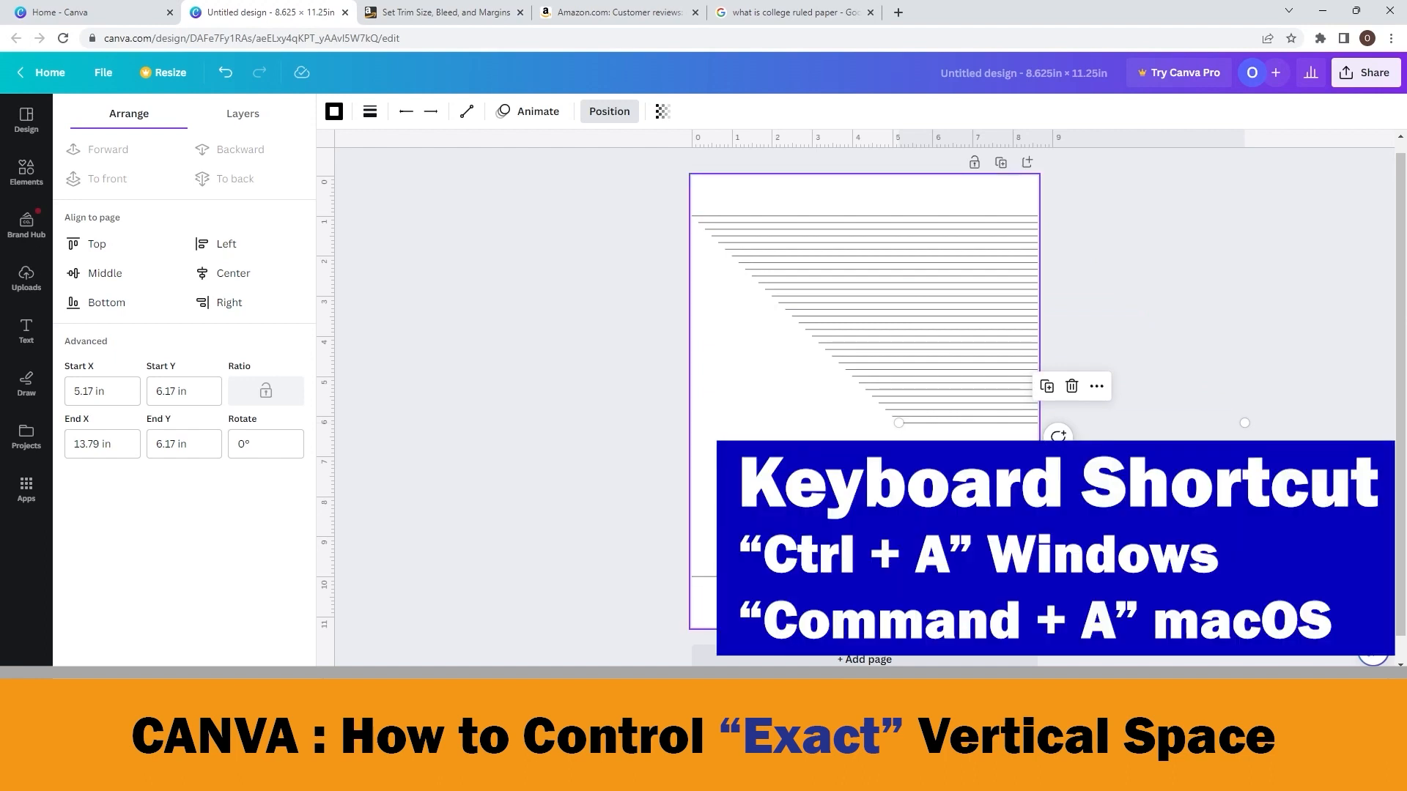
Step: Select all lines, align them to their common horizontal center and space them evenly vertically
{"action": "key", "text": "ctrl+a"}
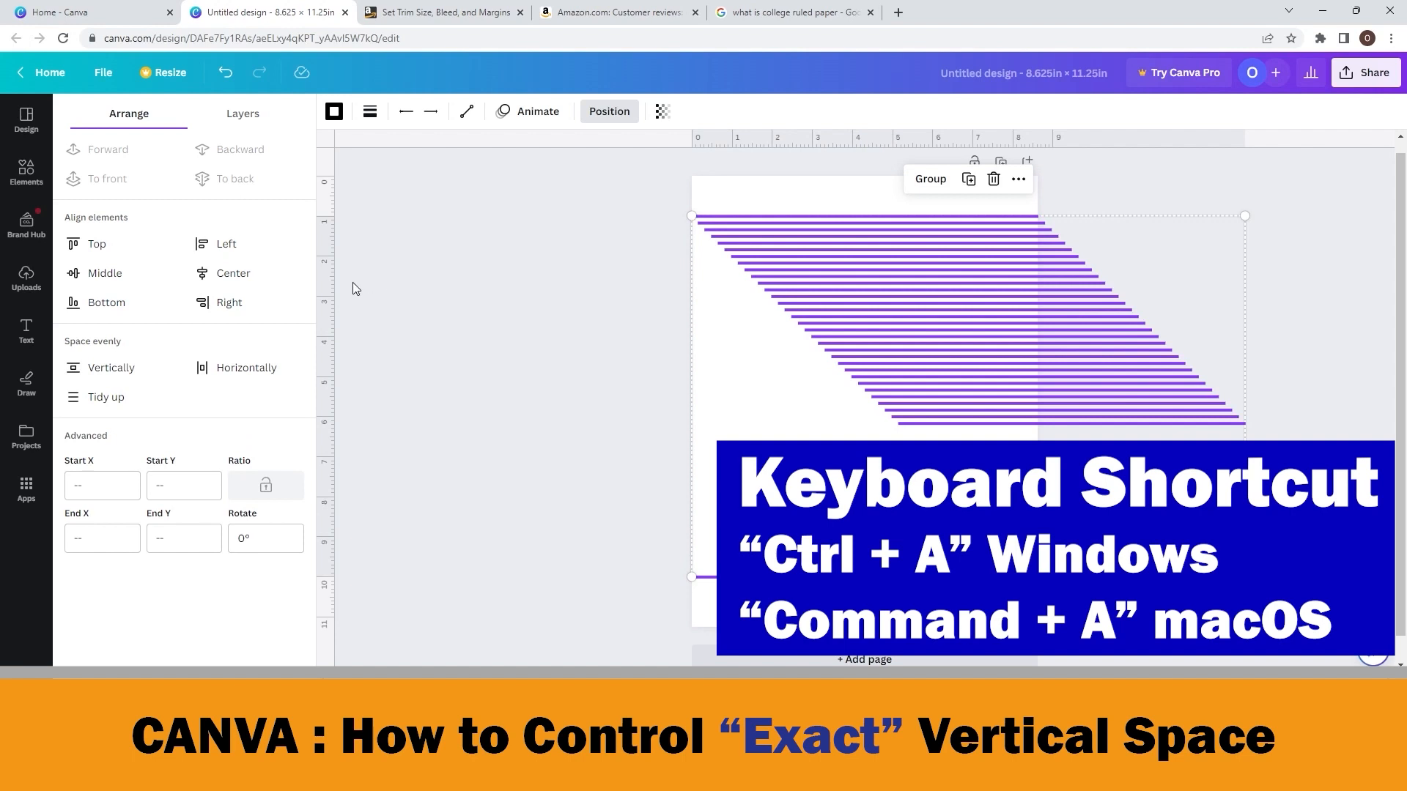
{"action": "left_click", "coordinate": [236, 273]}
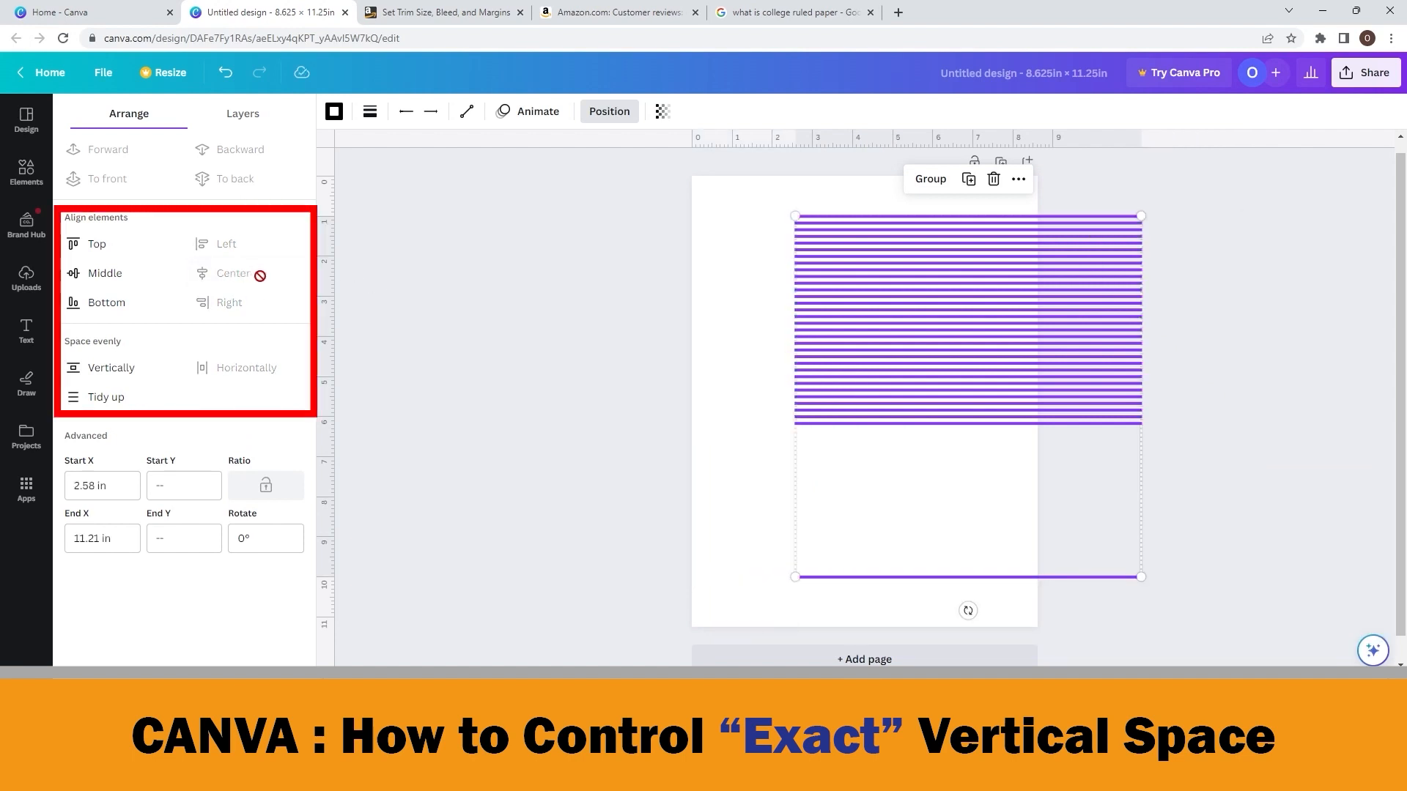
{"action": "left_click", "coordinate": [132, 374]}
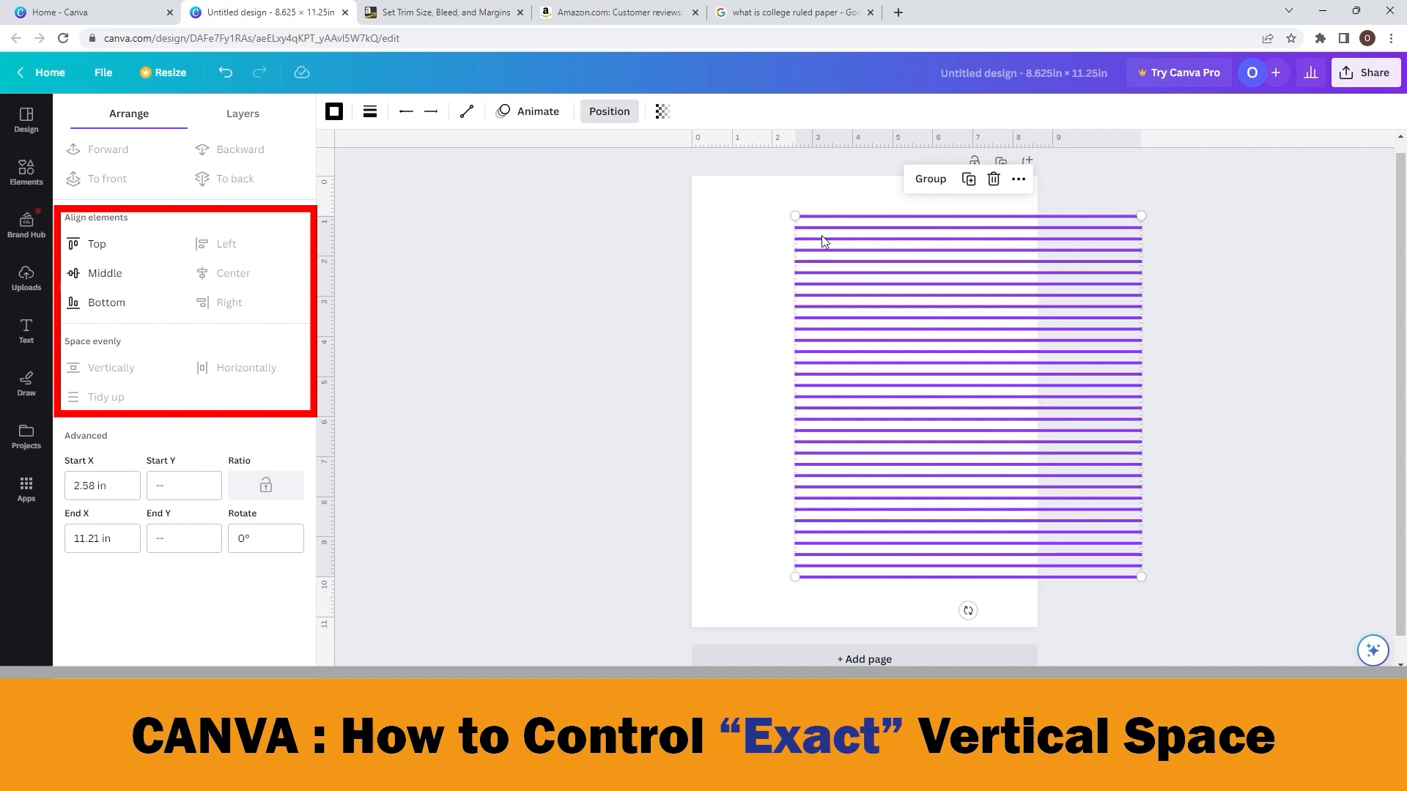
Step: Select two neighbouring lines in the middle of the page and measure the vertical distance between them
{"action": "left_click", "coordinate": [764, 491]}
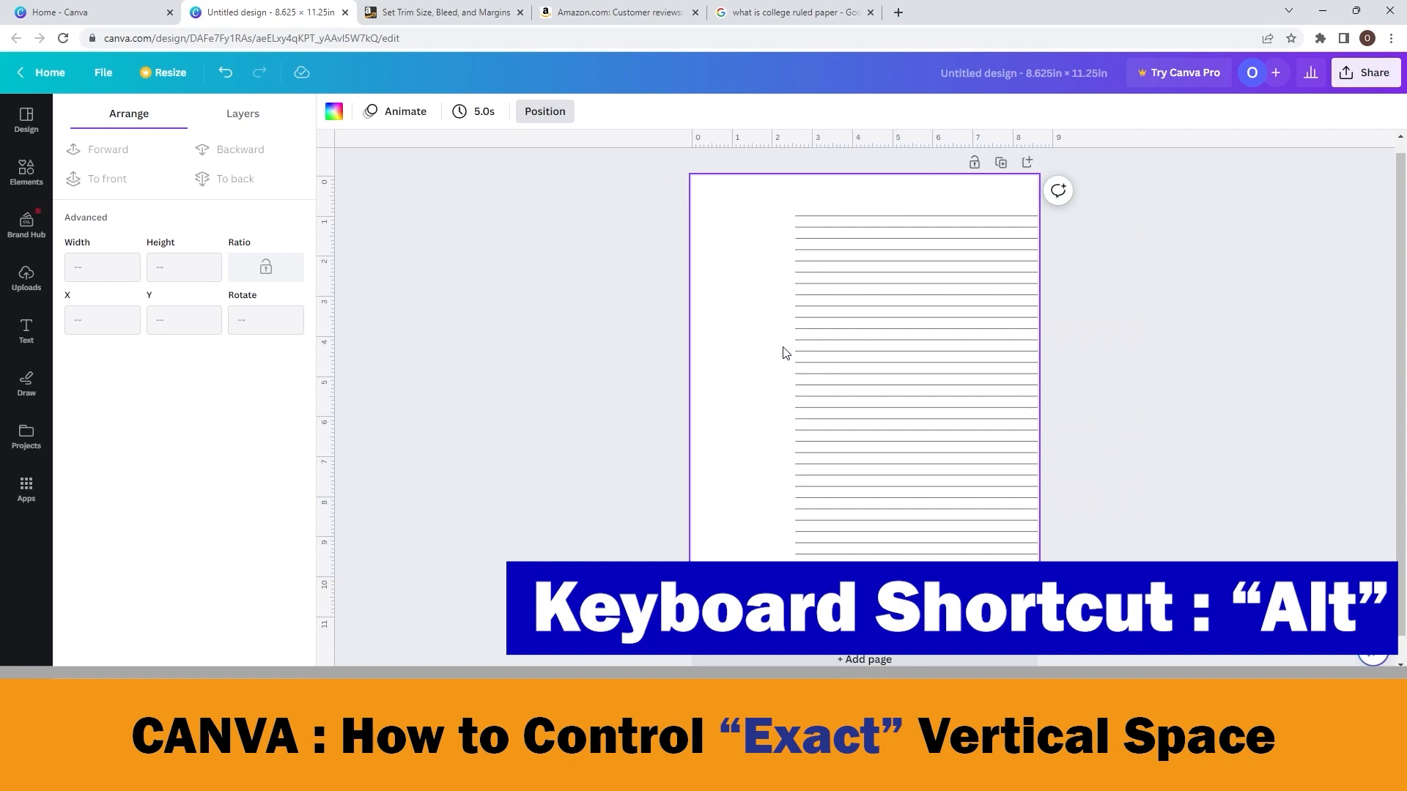
{"action": "left_click_drag", "start_coordinate": [795, 377], "coordinate": [807, 388]}
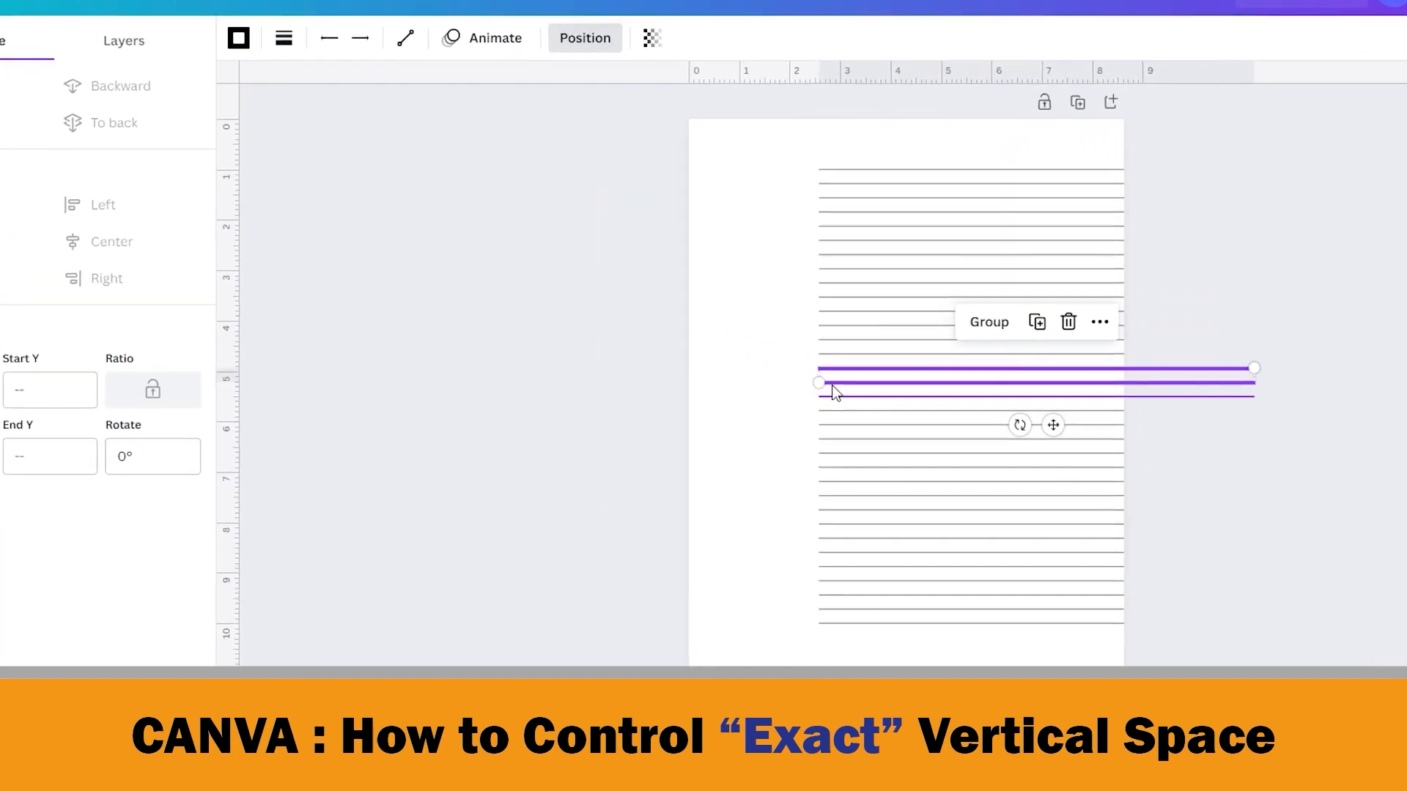
{"action": "key", "text": "alt"}
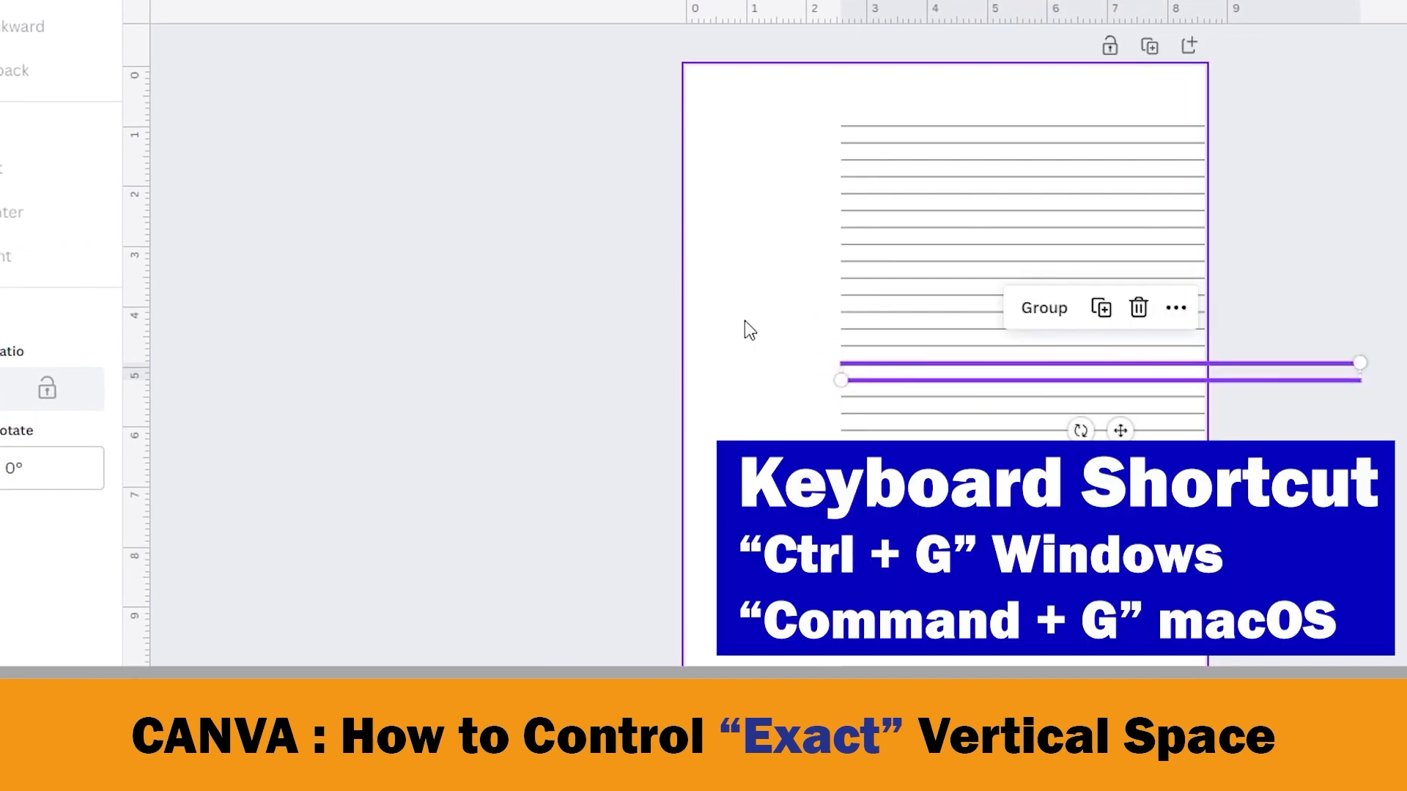
Step: Group all the lines and move the group to X 0 in and about Y 1.38 in so it spans the page width
{"action": "key", "text": "ctrl+g"}
{"action": "key", "text": "ctrl+a"}
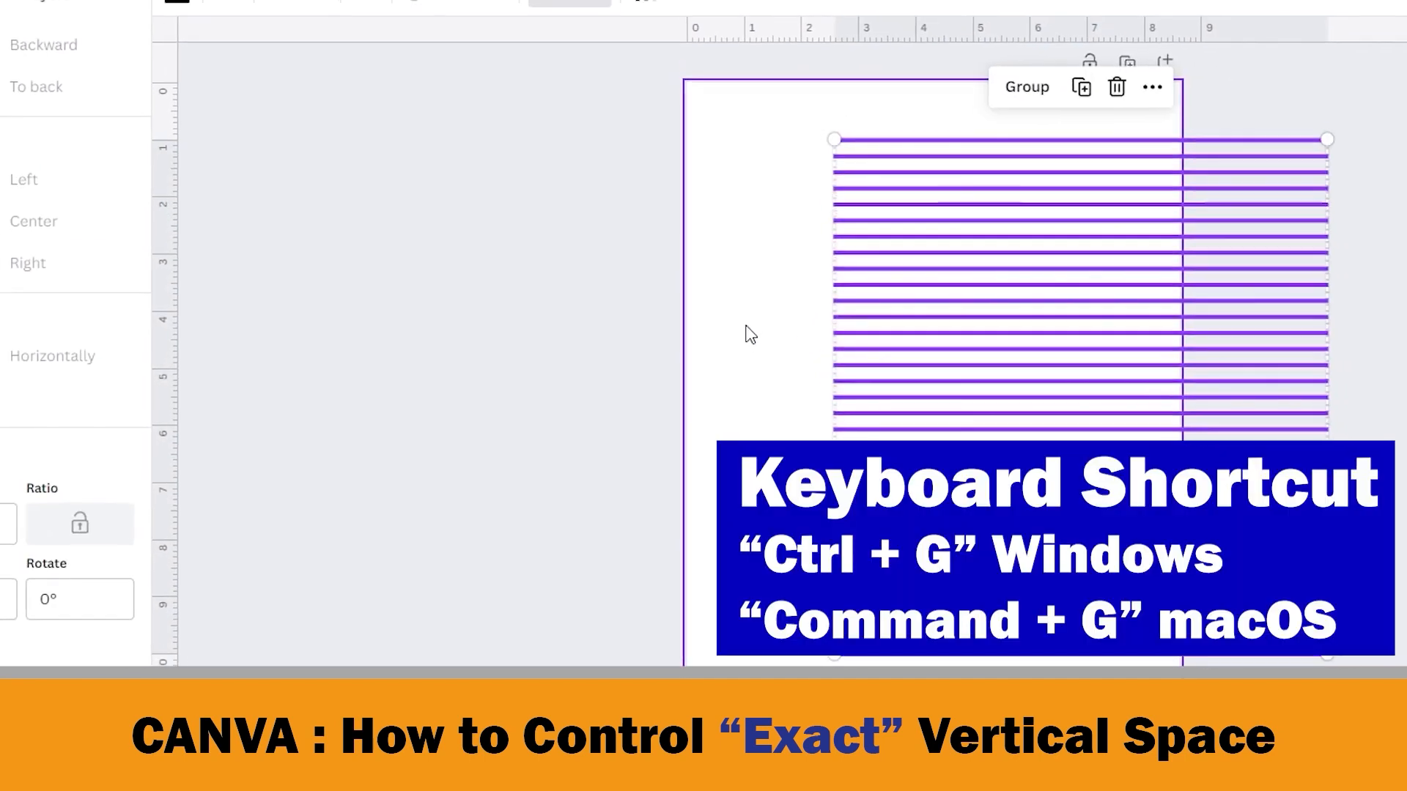
{"action": "key", "text": "ctrl+g"}
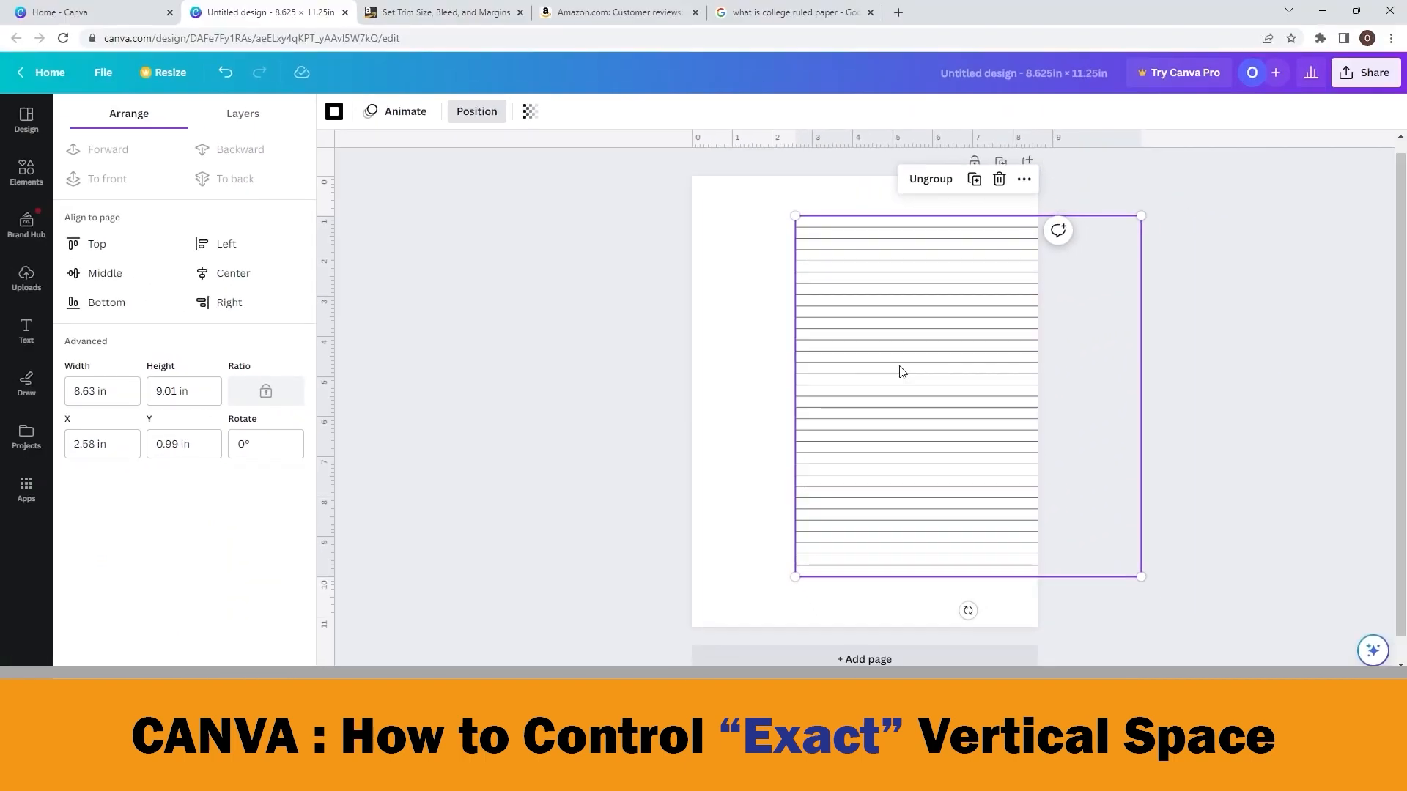
{"action": "left_click_drag", "start_coordinate": [903, 368], "coordinate": [798, 378]}
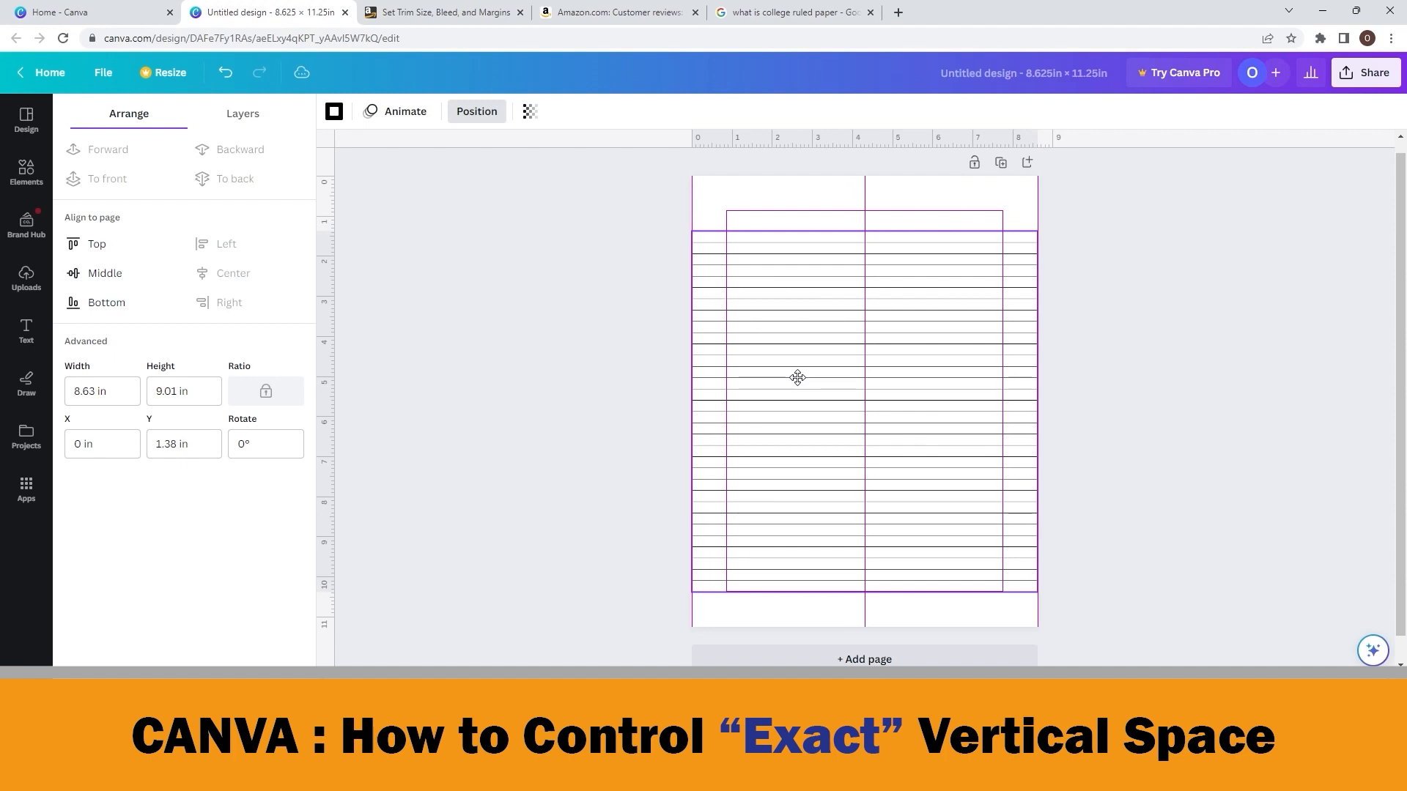
{"action": "left_click_drag", "start_coordinate": [798, 378], "coordinate": [798, 381]}
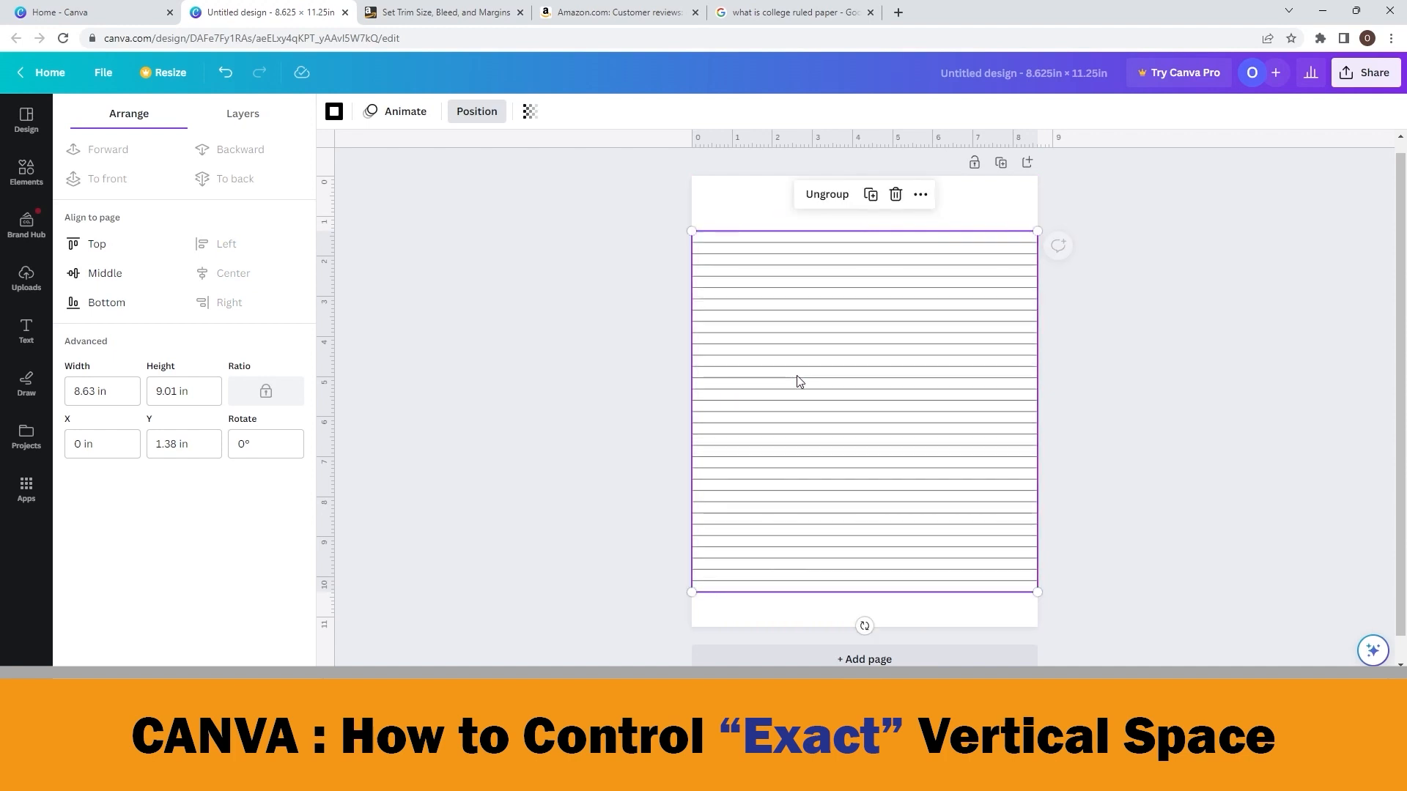
{"action": "key", "text": "Escape"}
{"action": "left_click", "coordinate": [1075, 360]}
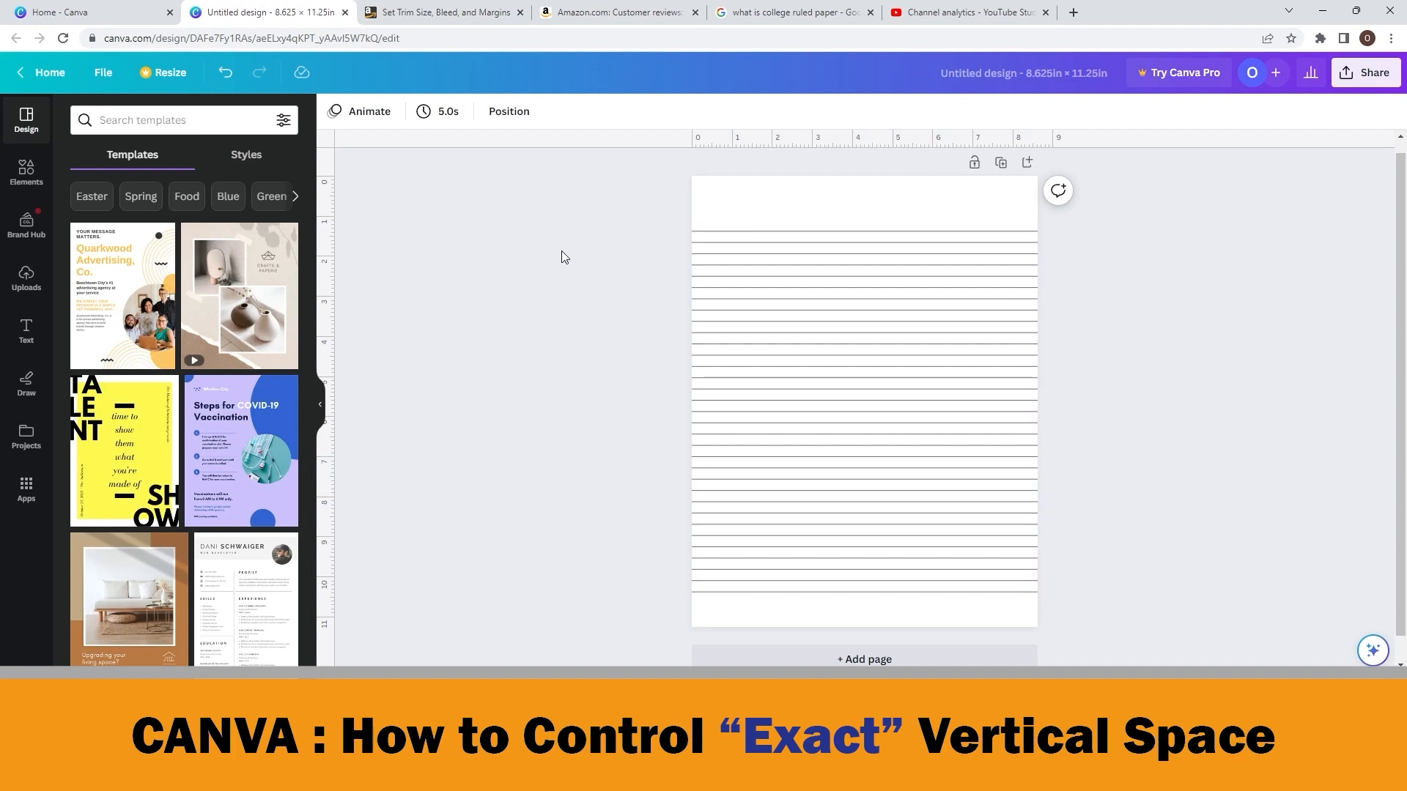
Step: Add a new line in the middle of the page and reduce its line weight
{"action": "key", "text": "l"}
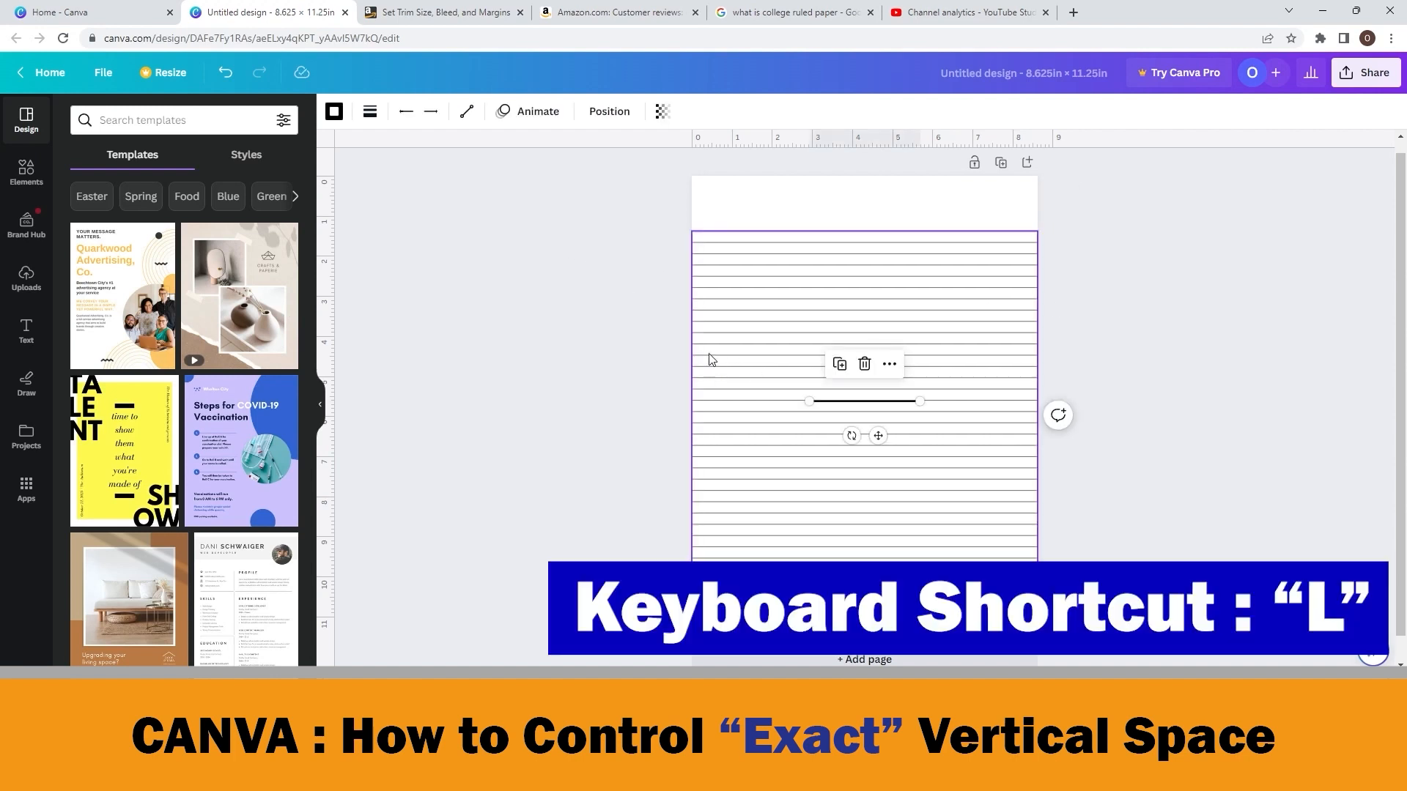
{"action": "left_click", "coordinate": [370, 111]}
{"action": "left_click_drag", "start_coordinate": [381, 241], "coordinate": [372, 247]}
{"action": "left_click", "coordinate": [617, 392]}
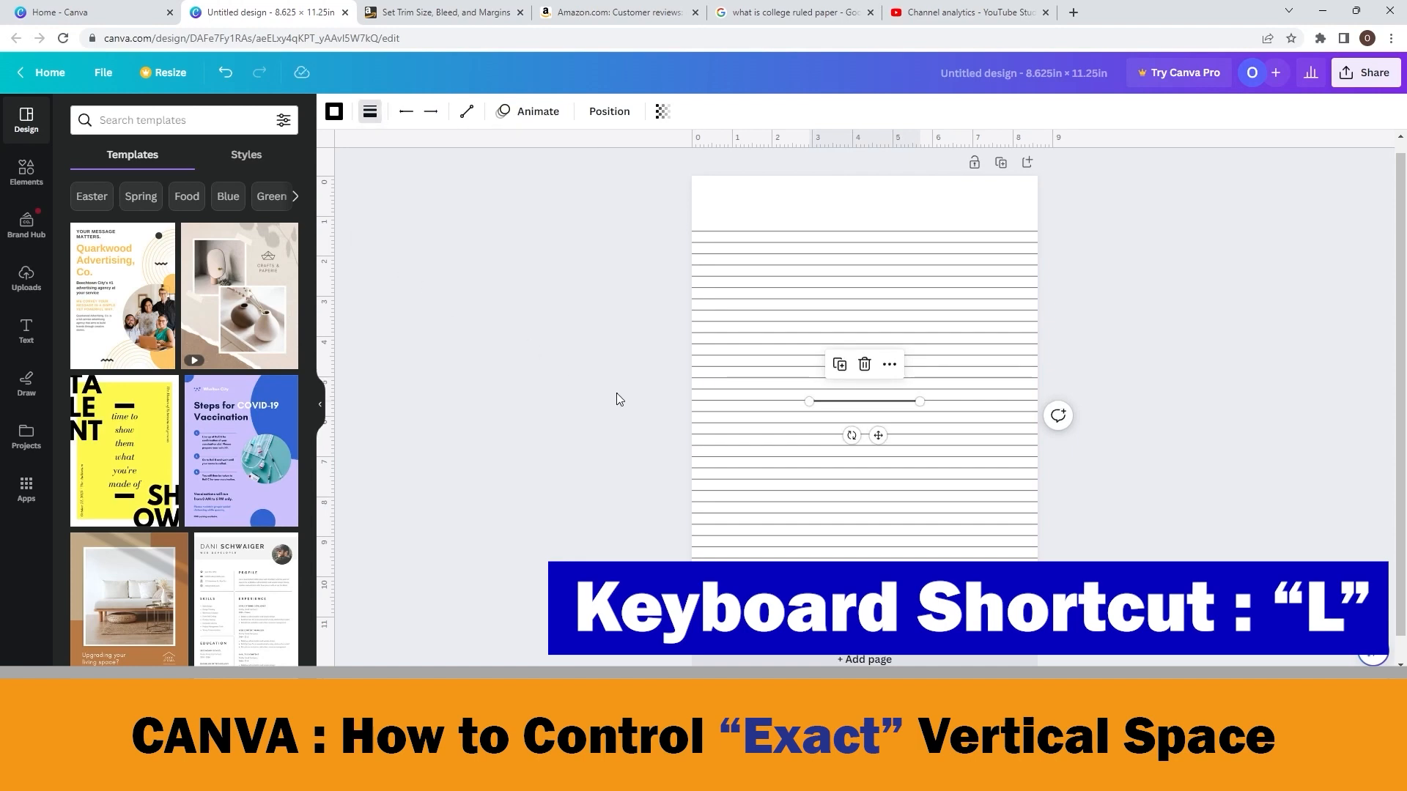
Step: Rotate the new line to vertical and stretch both ends to the page edges, from Y 0 in to Y 11.25 in
{"action": "left_click_drag", "start_coordinate": [851, 435], "coordinate": [732, 388]}
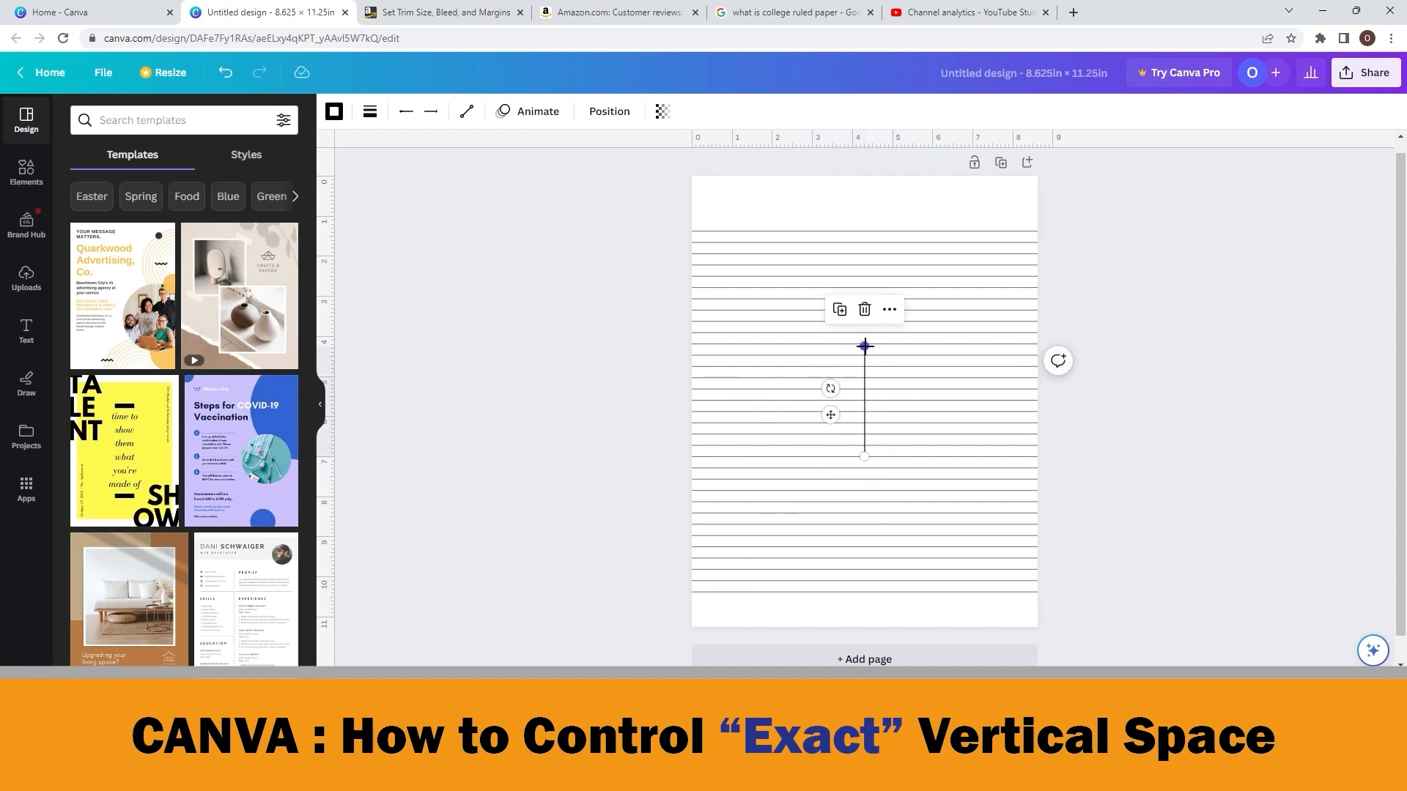
{"action": "left_click_drag", "start_coordinate": [865, 346], "coordinate": [865, 178]}
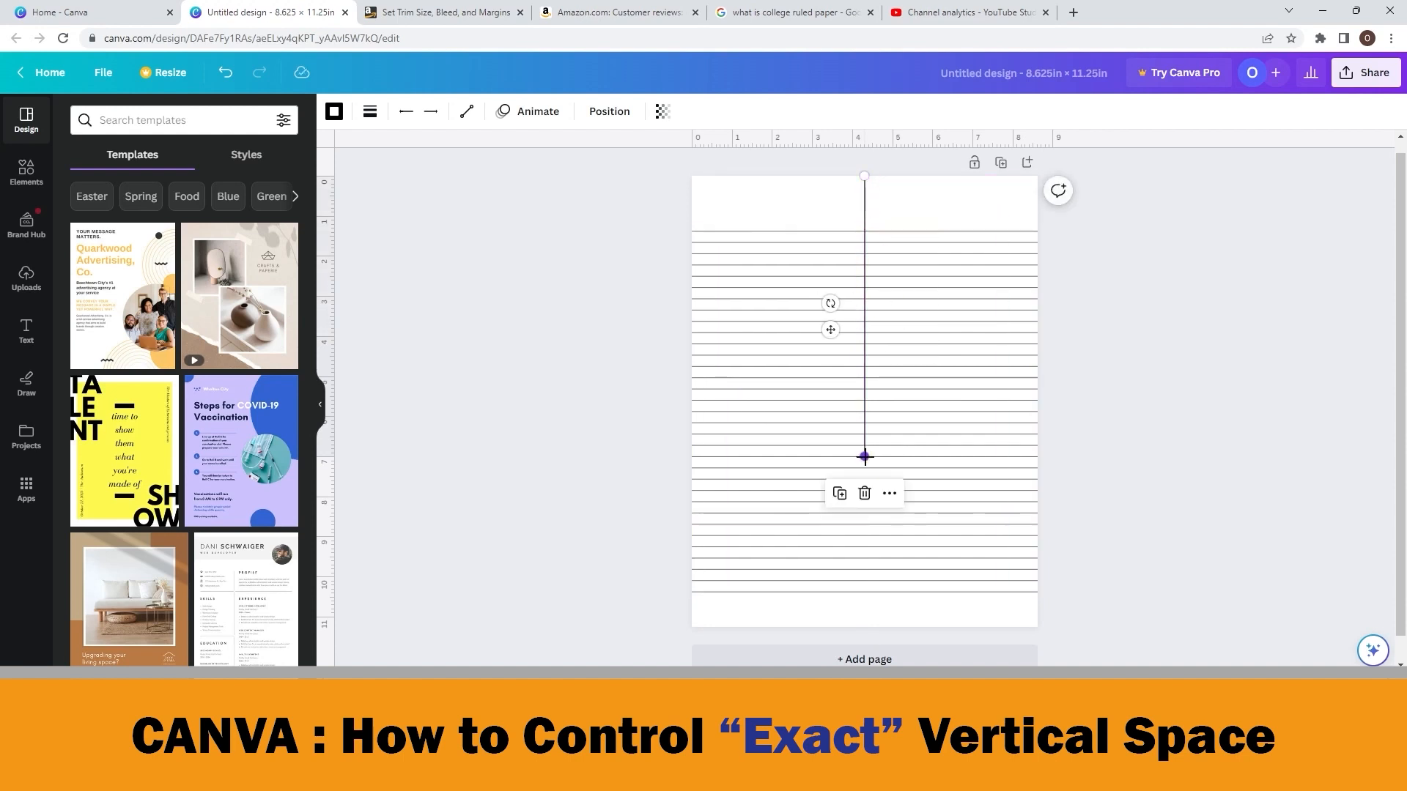
{"action": "left_click_drag", "start_coordinate": [865, 456], "coordinate": [866, 627]}
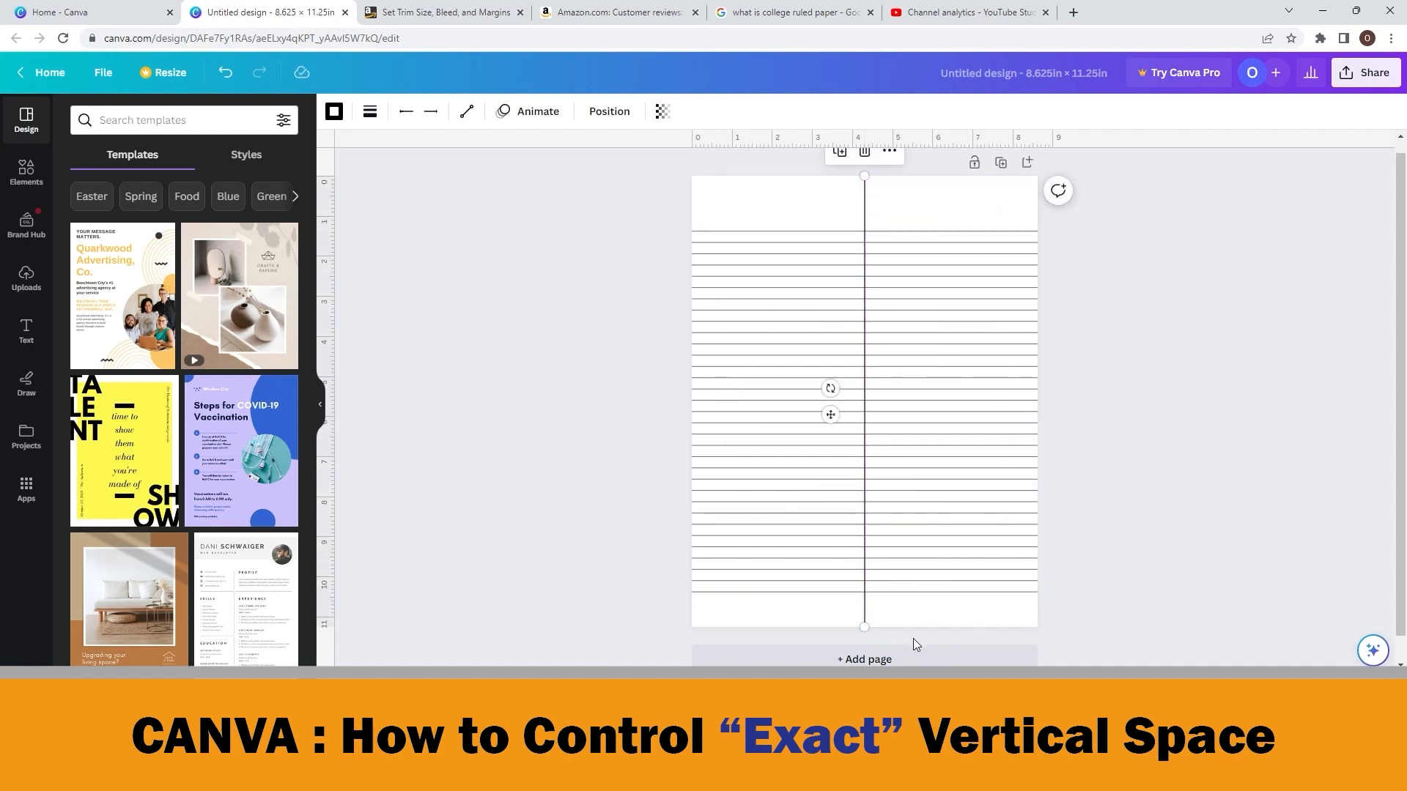
Step: Set the vertical margin line's Start X and End X both to 1.25 in
{"action": "left_click", "coordinate": [609, 111]}
{"action": "double_click", "coordinate": [71, 394]}
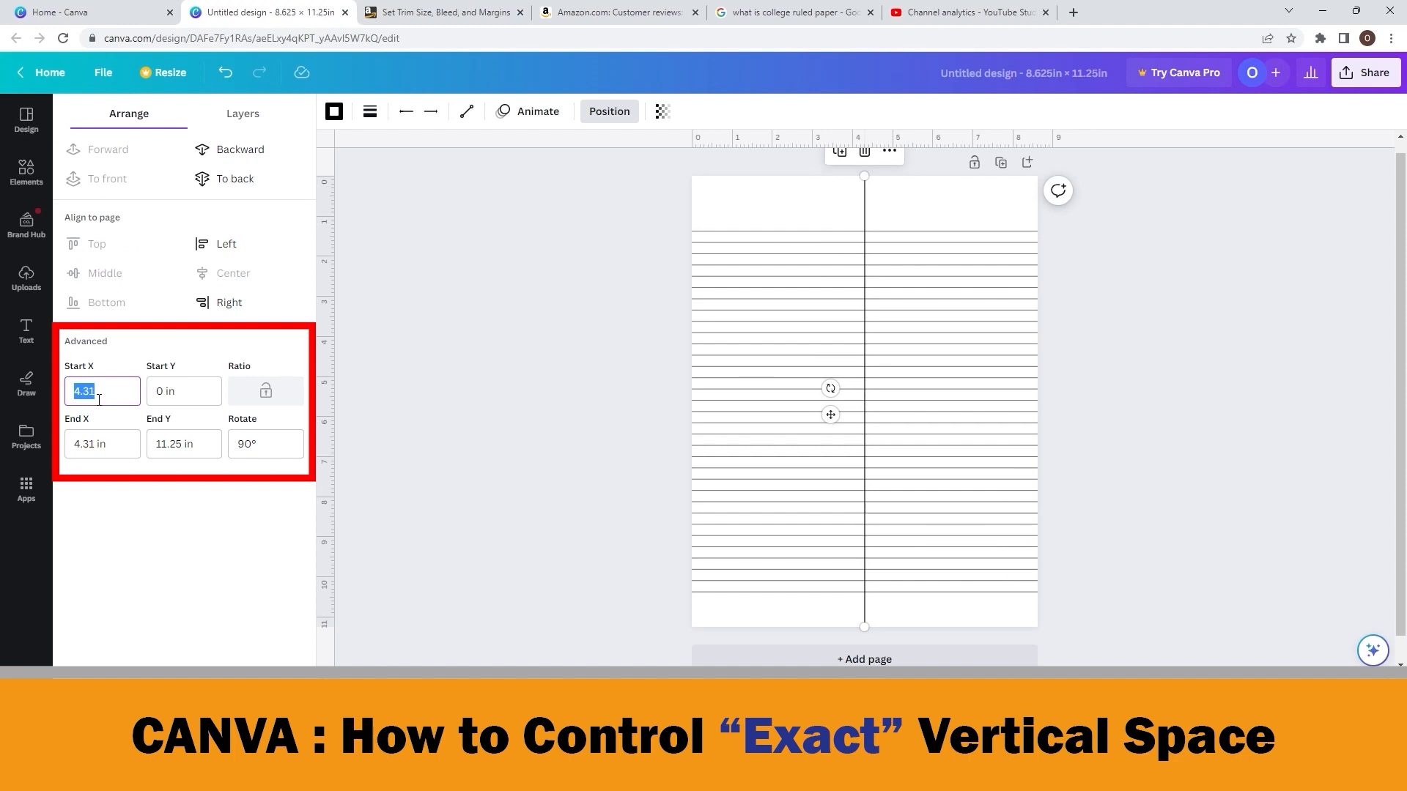
{"action": "type", "text": "1.25"}
{"action": "left_click", "coordinate": [101, 440]}
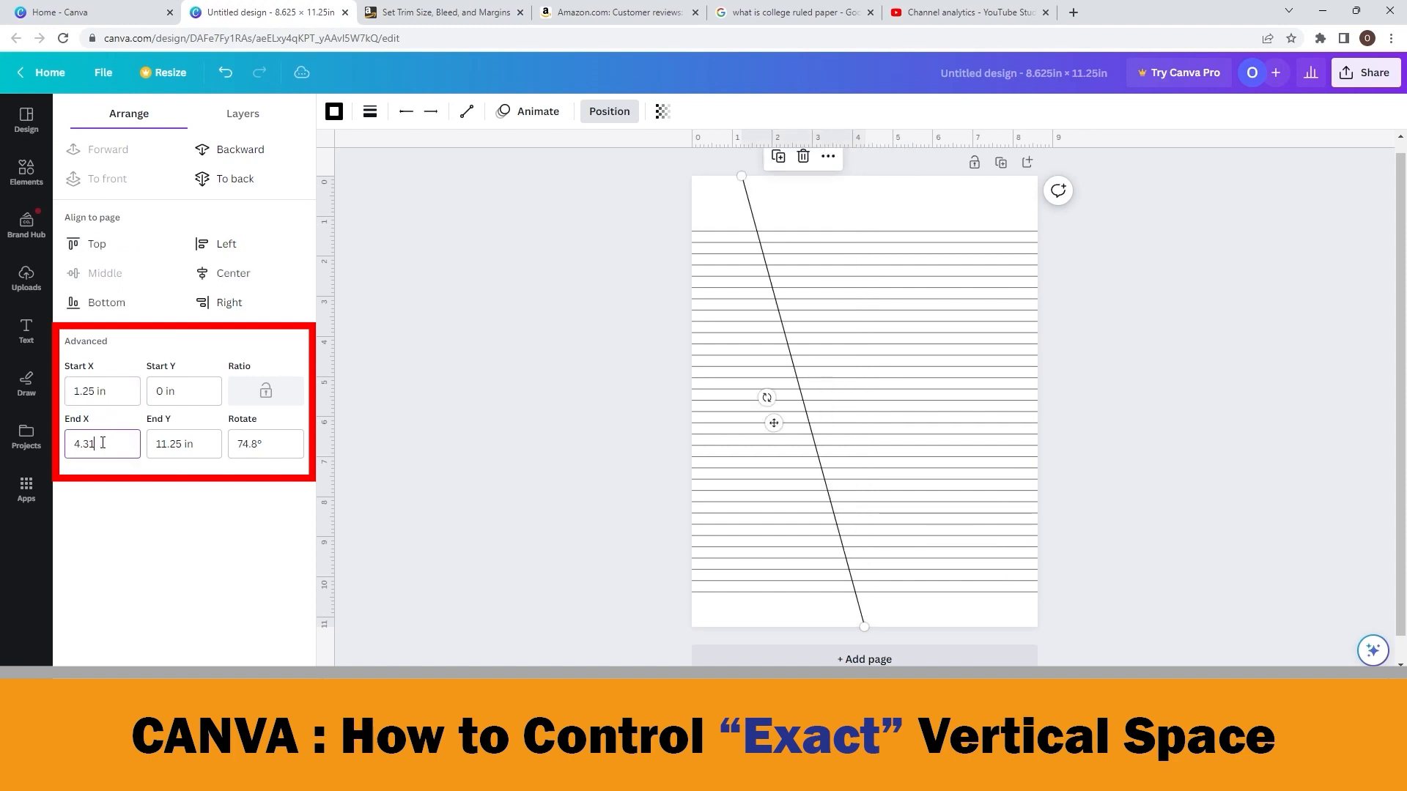
{"action": "double_click", "coordinate": [102, 443]}
{"action": "type", "text": "1.25"}
{"action": "key", "text": "Return"}
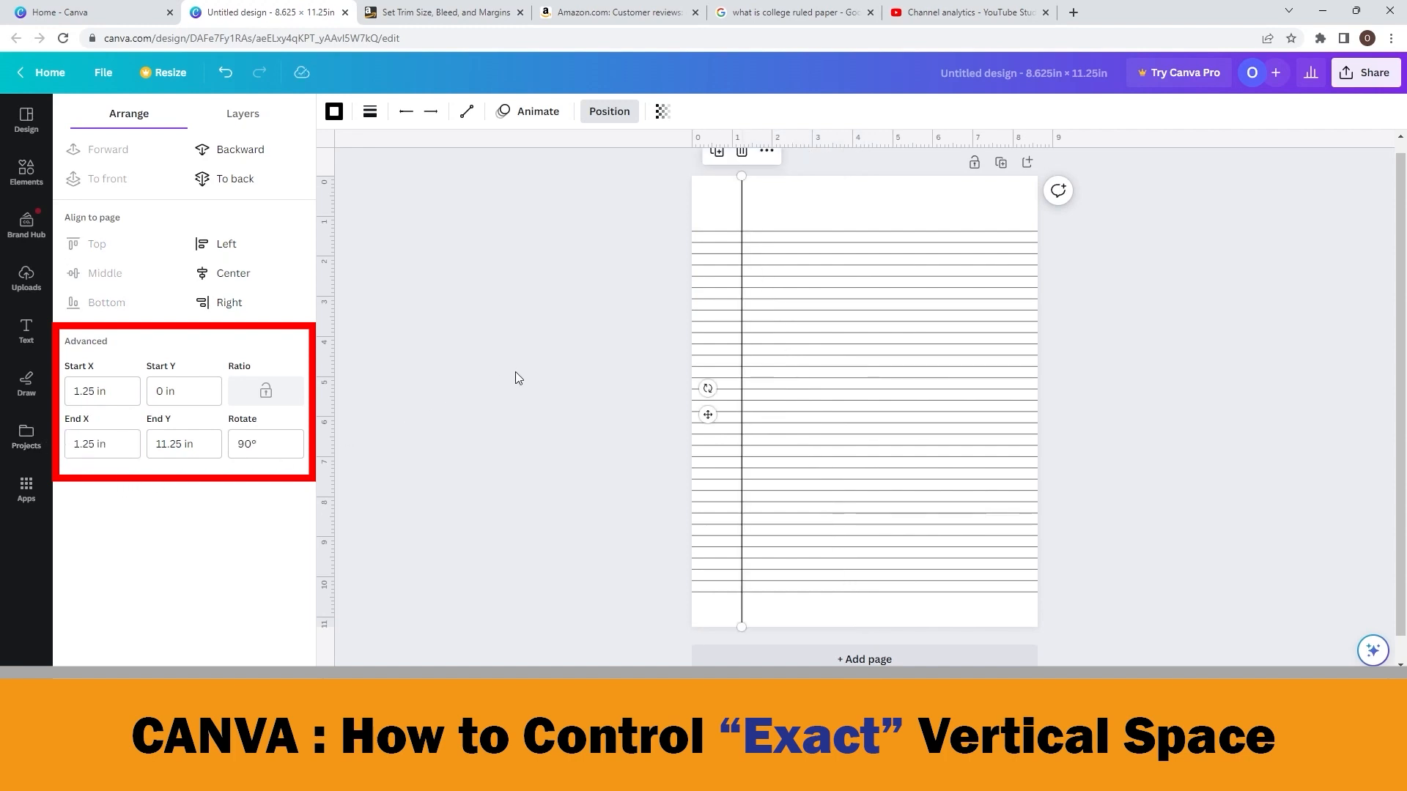
{"action": "left_click", "coordinate": [591, 343]}
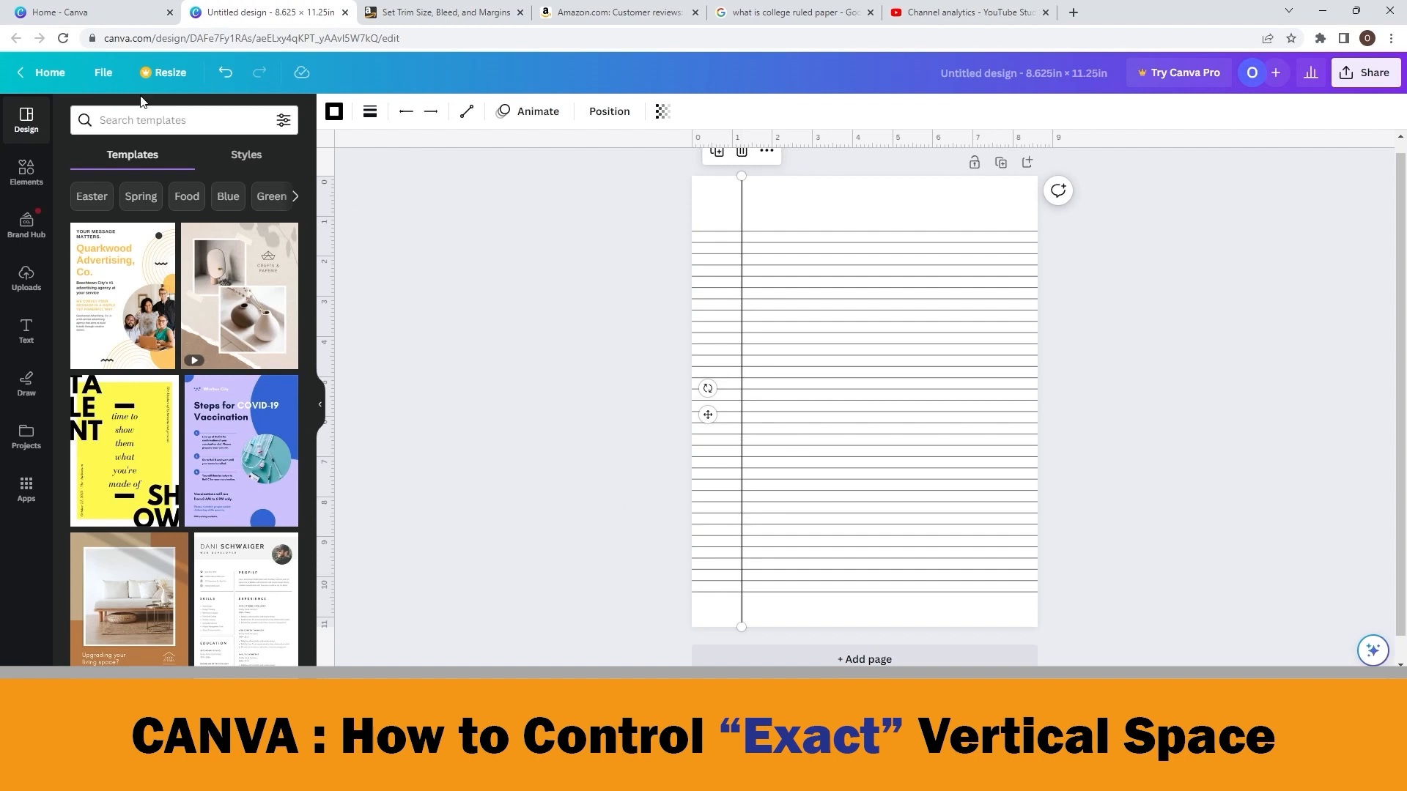
Step: Download the notebook page with PDF Print as the file type
{"action": "left_click", "coordinate": [103, 72]}
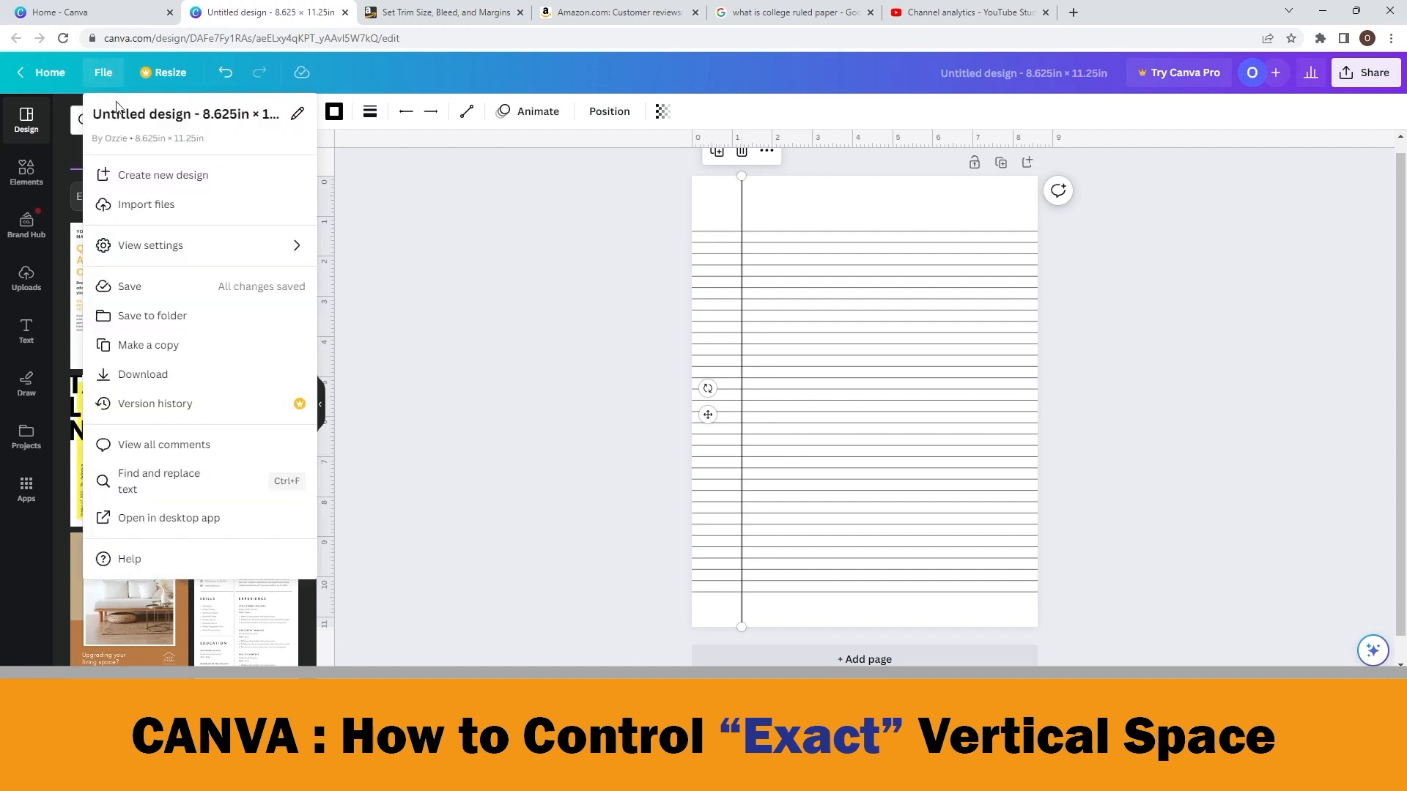
{"action": "left_click", "coordinate": [174, 375]}
{"action": "left_click", "coordinate": [1375, 178]}
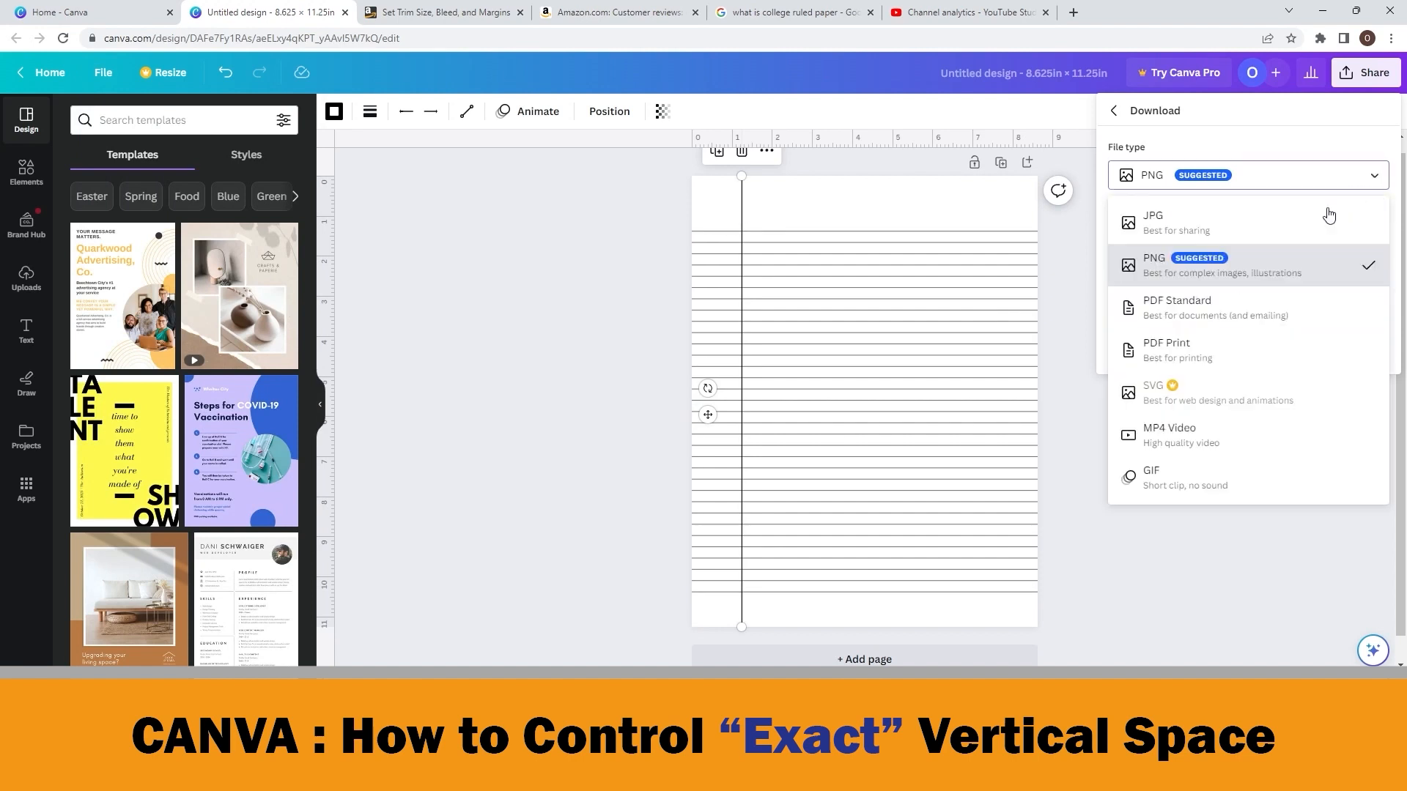
{"action": "left_click", "coordinate": [1194, 350]}
{"action": "left_click", "coordinate": [1200, 375]}
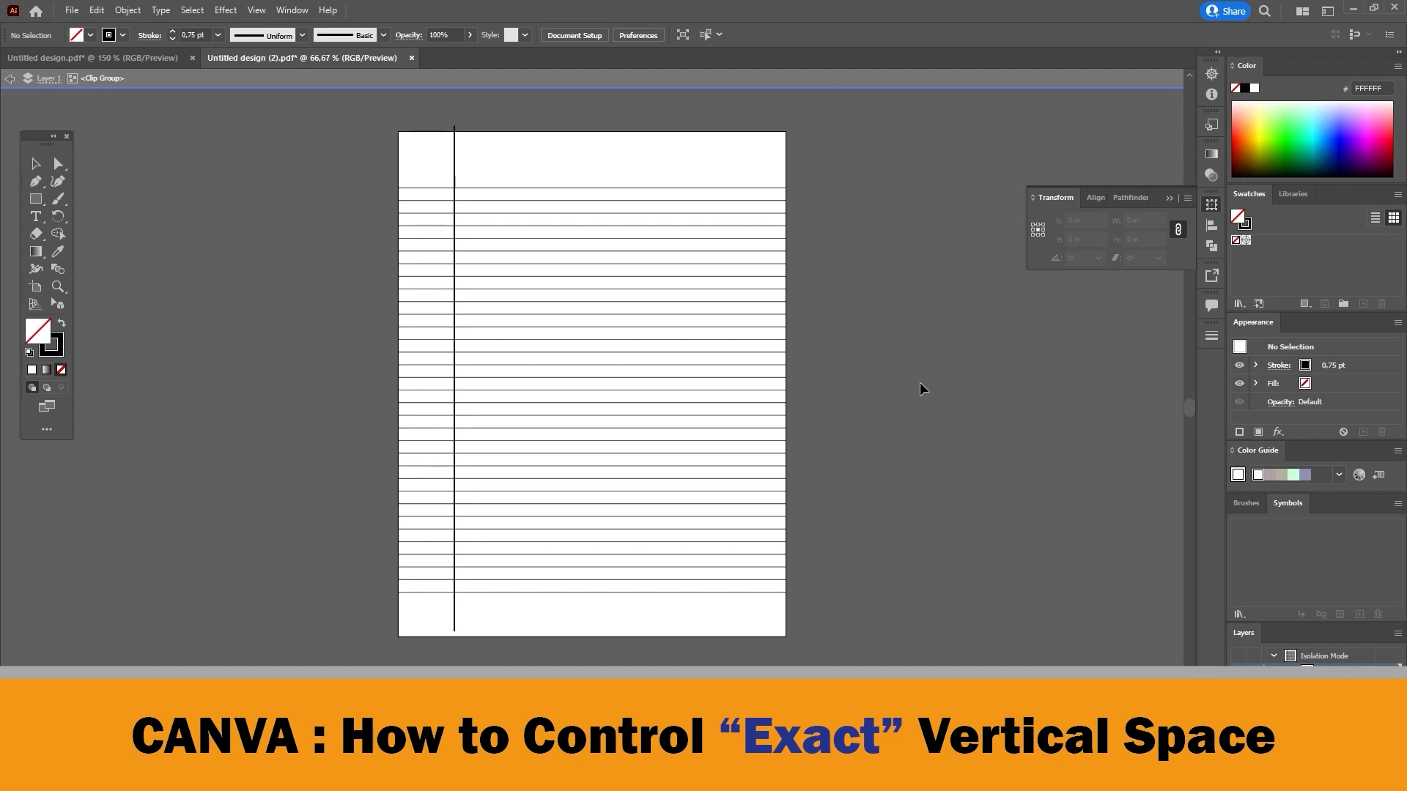
Step: In the exported PDF opened in Illustrator, select two neighbouring lines in the middle of the page and measure their vertical distance
{"action": "key", "text": "ctrl+plus"}
{"action": "key", "text": "ctrl+plus"}
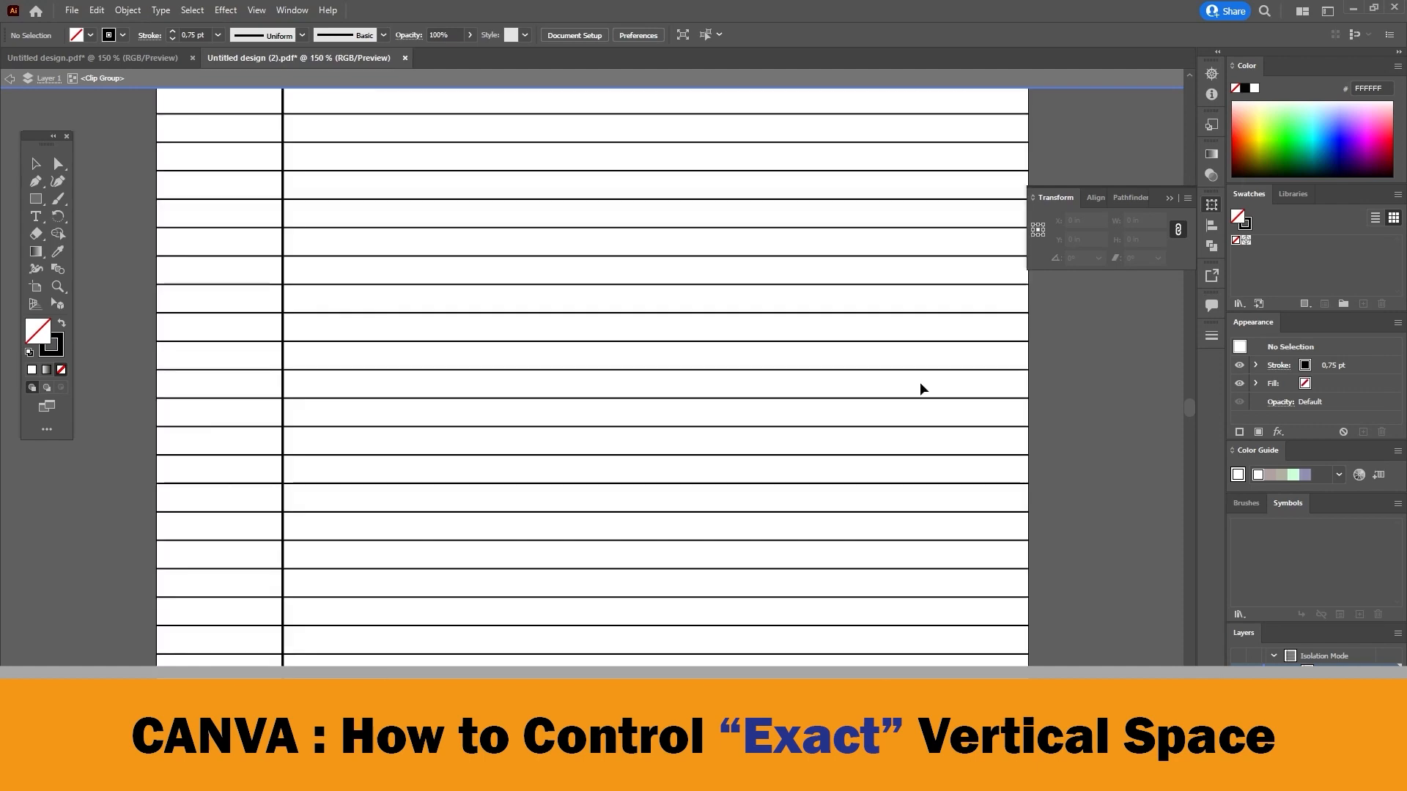
{"action": "left_click_drag", "start_coordinate": [952, 300], "coordinate": [1017, 358]}
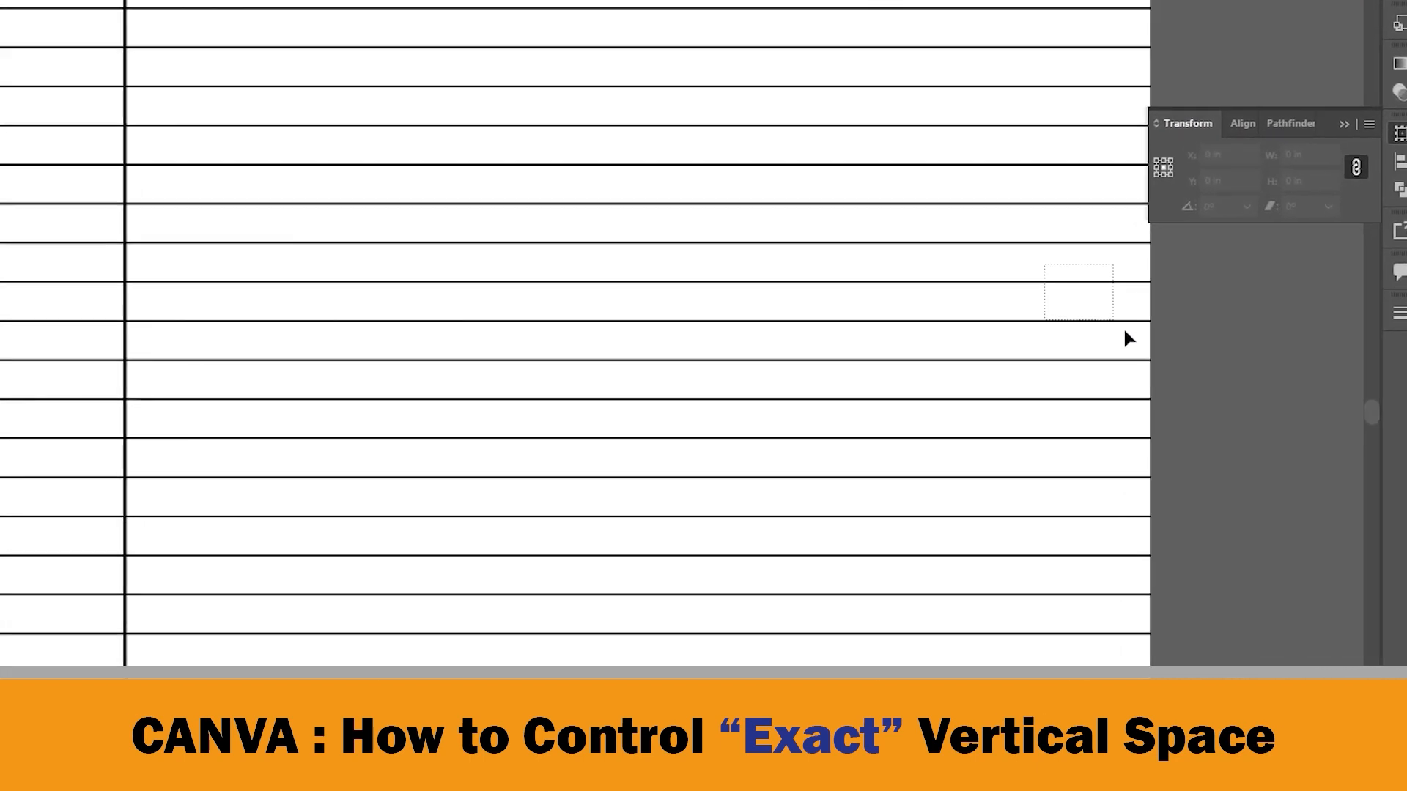
{"action": "left_click_drag", "start_coordinate": [1170, 333], "coordinate": [1172, 335]}
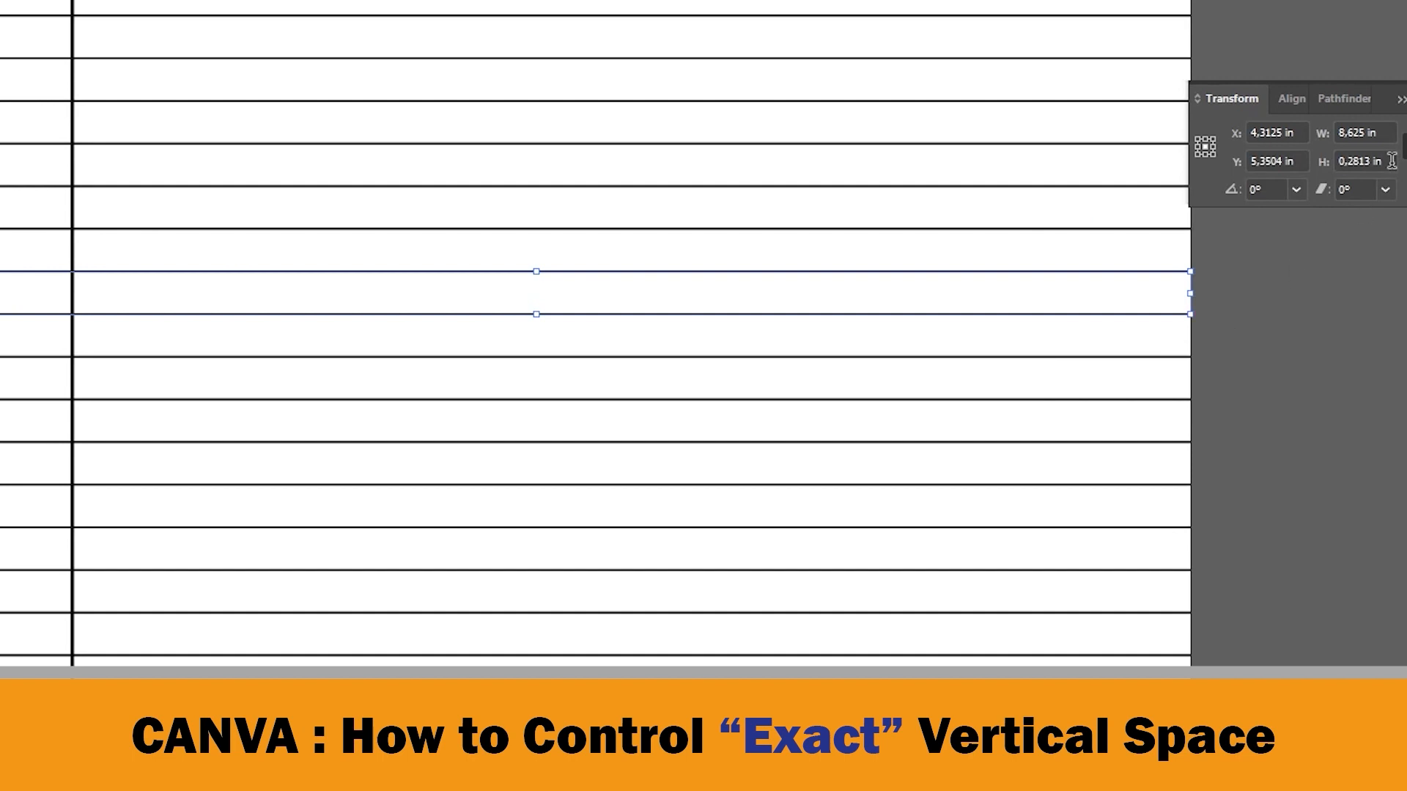
{"action": "left_click", "coordinate": [1327, 160]}
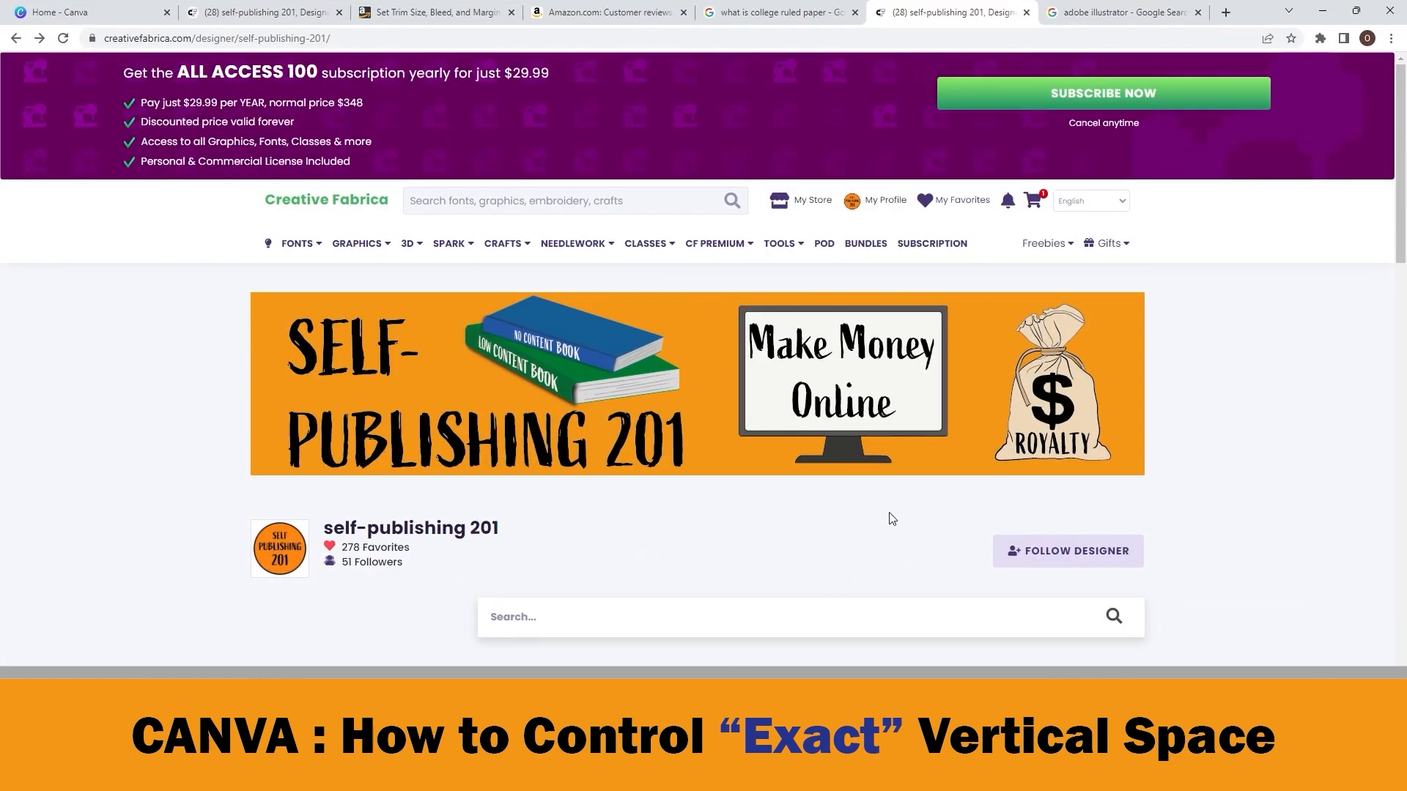
Step: In the self-publishing 201 store on Creative Fabrica, find the College Ruled Lined Paper KDP interior and examine its product page and price
{"action": "scroll", "coordinate": [890, 513], "scroll_direction": "down", "scroll_amount": 3}
{"action": "scroll", "coordinate": [905, 483], "scroll_direction": "down", "scroll_amount": 6}
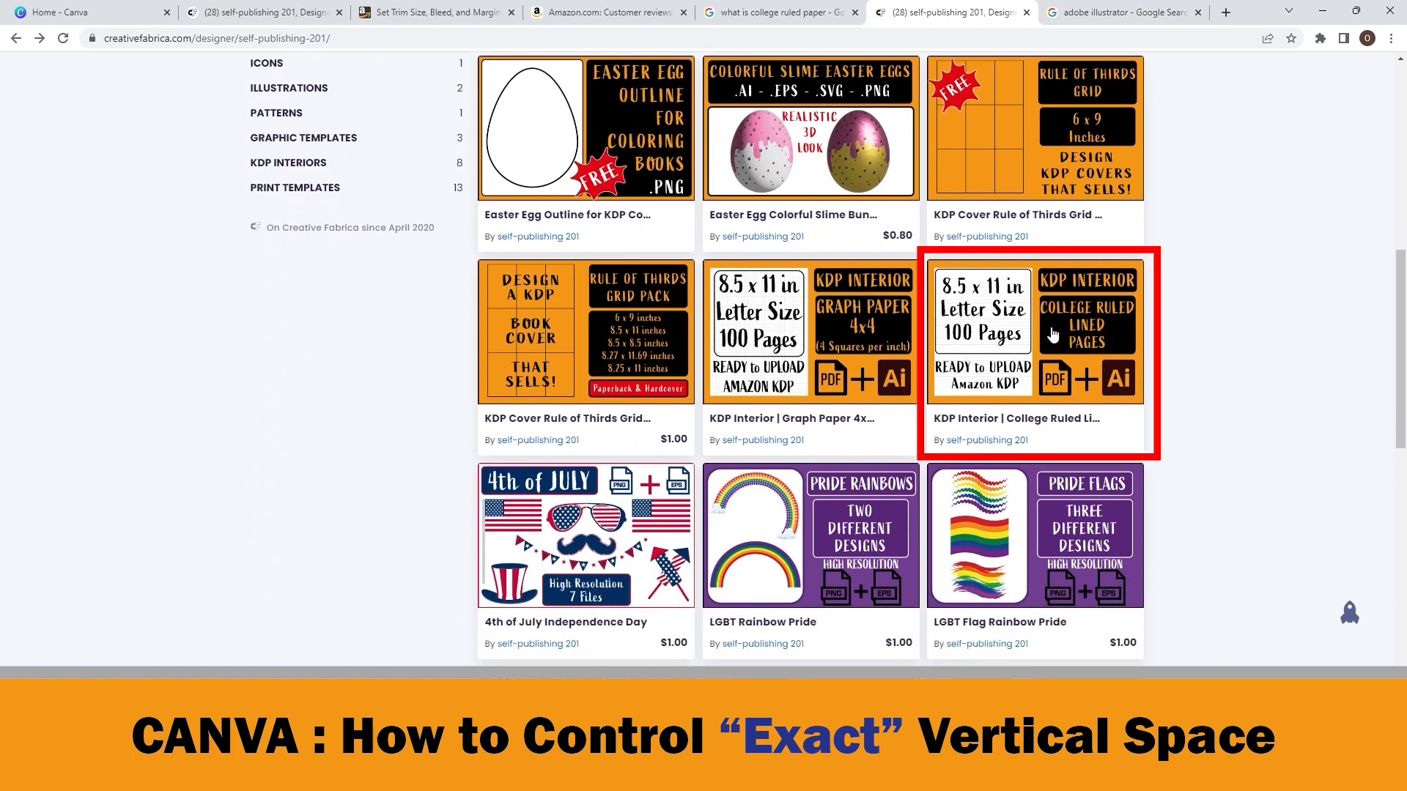
{"action": "left_click", "coordinate": [1051, 335]}
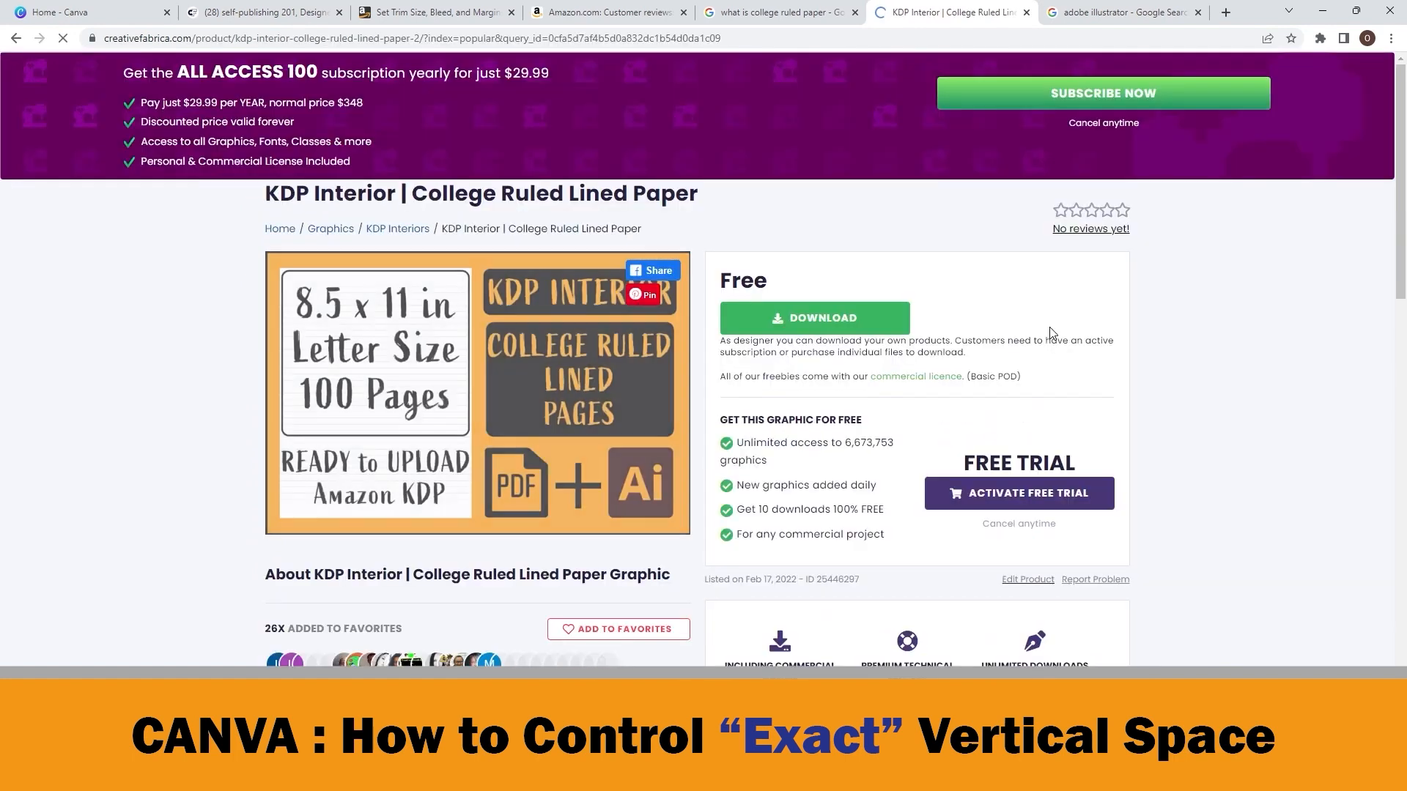
{"action": "scroll", "coordinate": [811, 381], "scroll_direction": "down", "scroll_amount": 2}
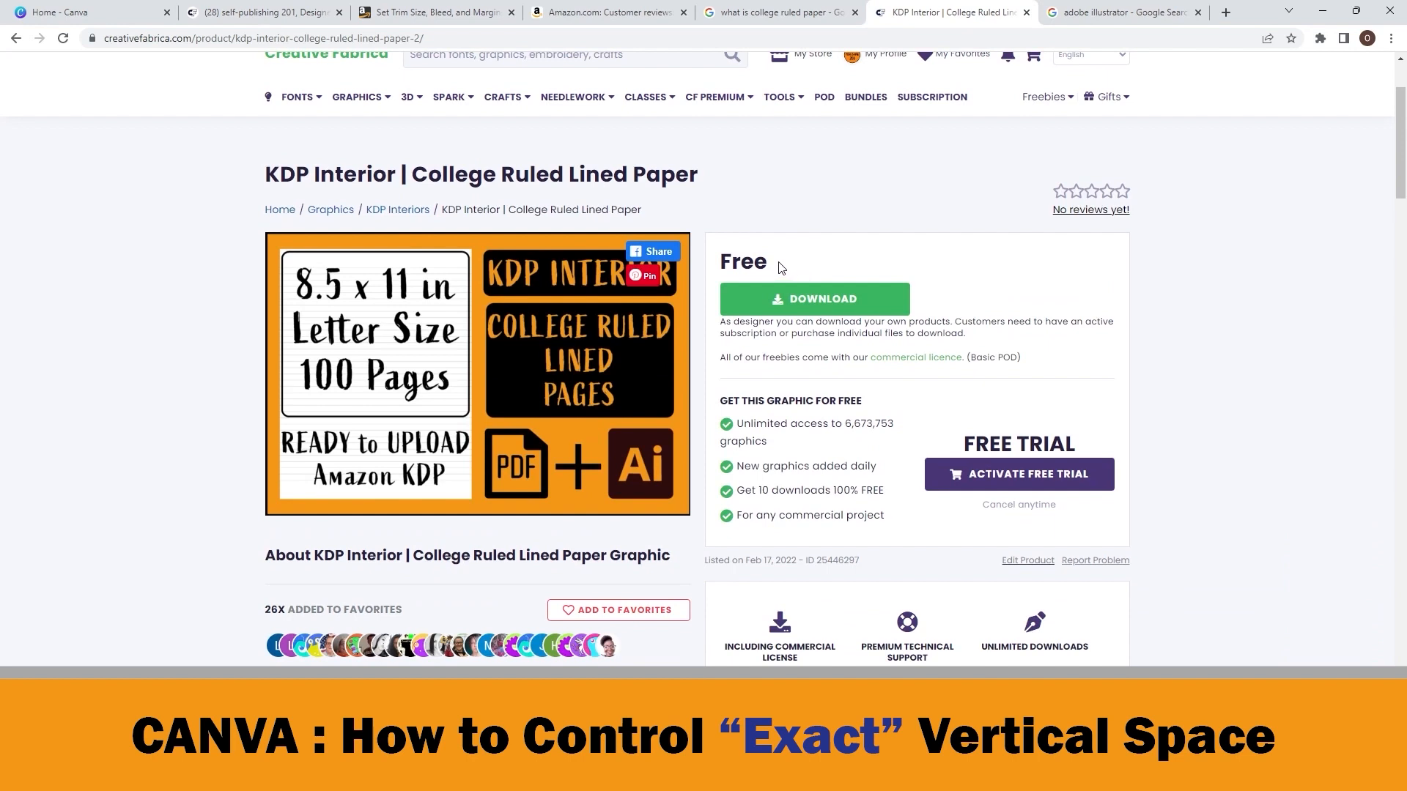
{"action": "left_click_drag", "start_coordinate": [793, 270], "coordinate": [722, 262]}
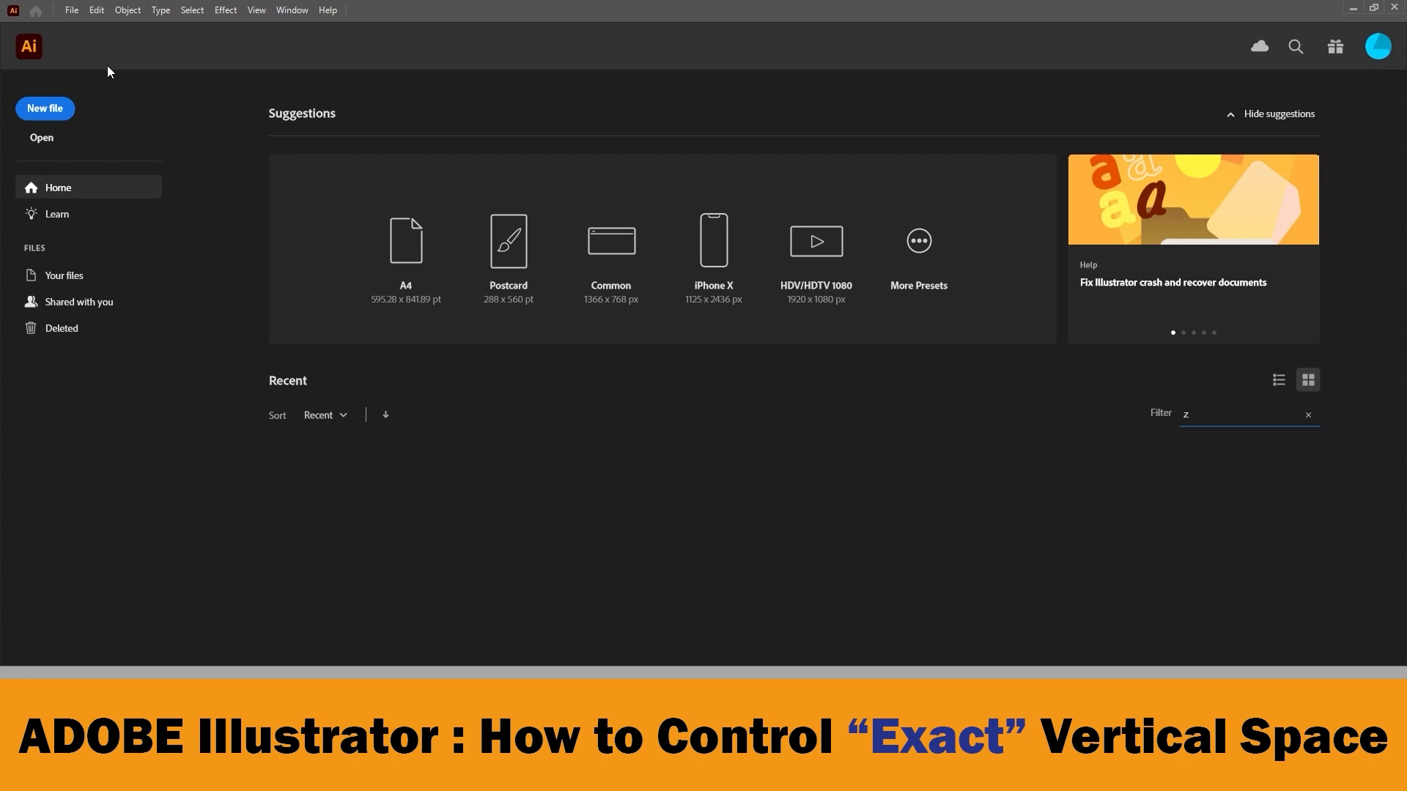
Step: Create a new Illustrator document 8.625 in wide and 11.25 in high
{"action": "left_click", "coordinate": [72, 10]}
{"action": "left_click", "coordinate": [103, 22]}
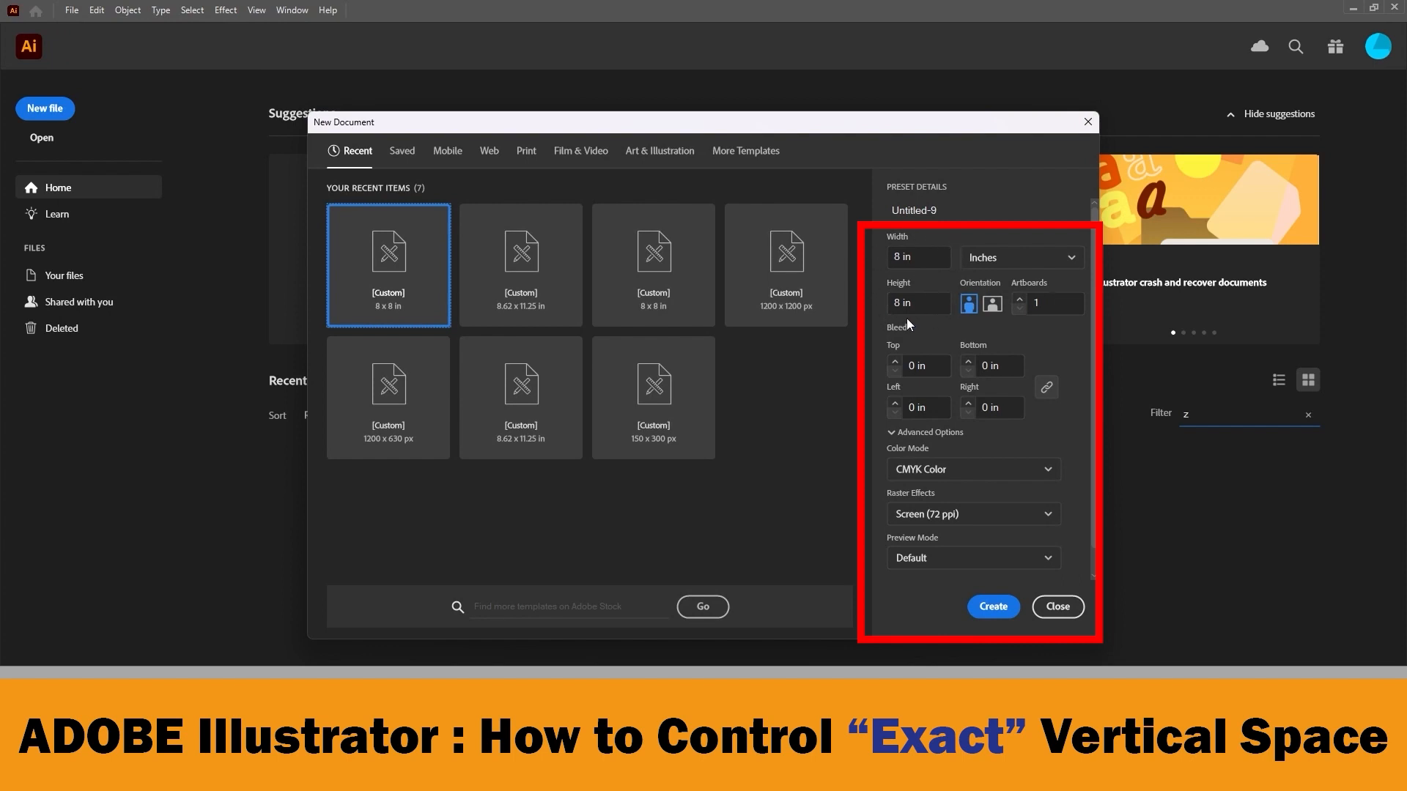
{"action": "left_click", "coordinate": [927, 257]}
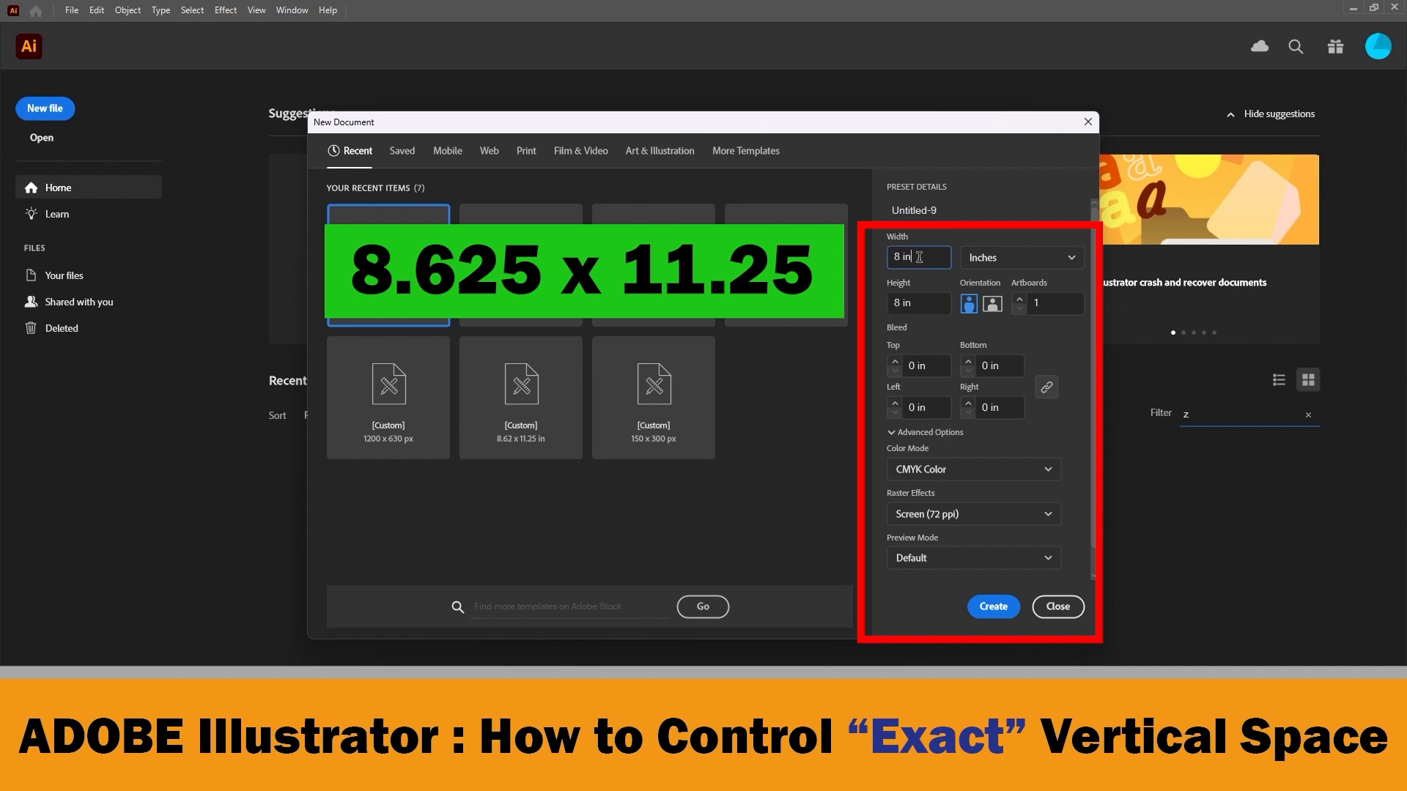
{"action": "type", "text": "8.625"}
{"action": "left_click_drag", "start_coordinate": [916, 302], "coordinate": [865, 314]}
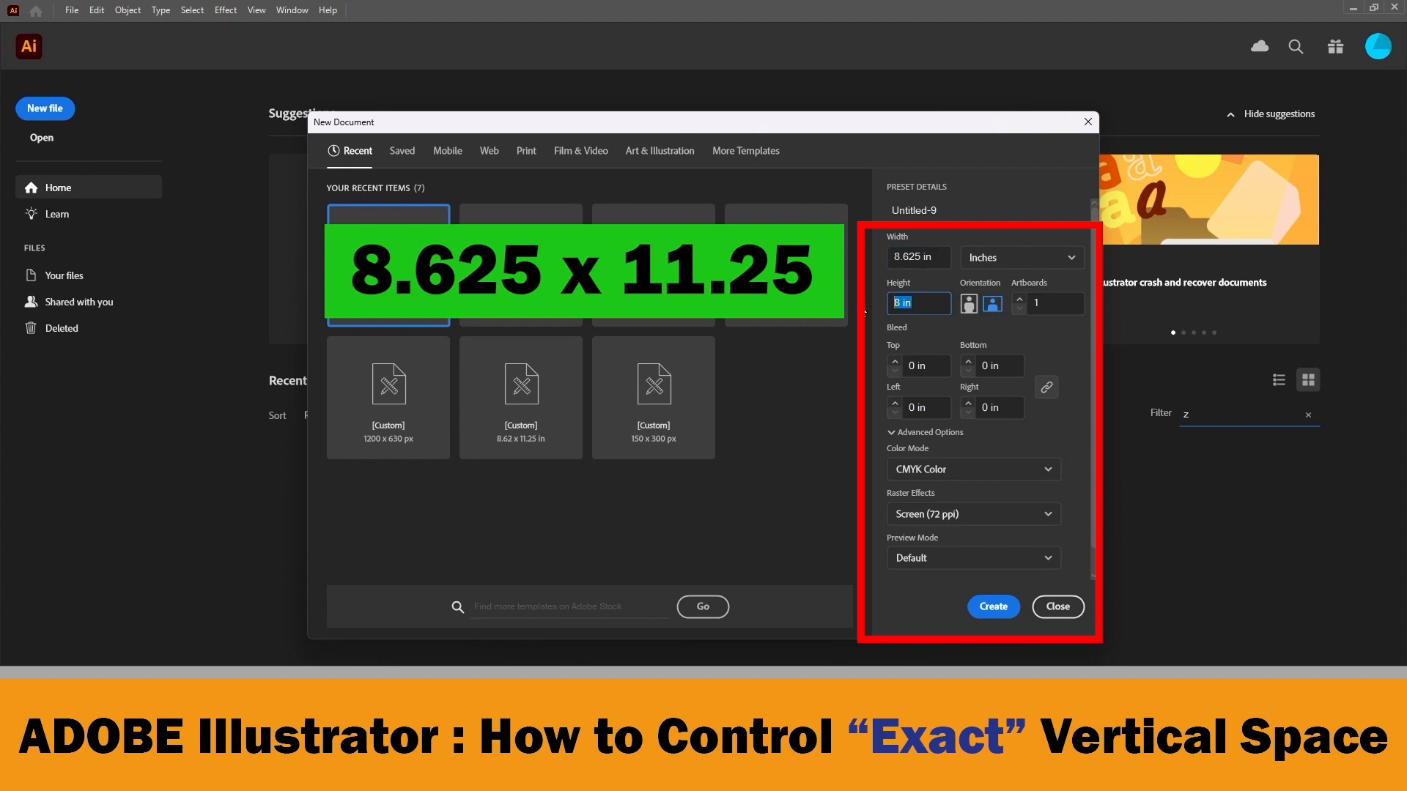
{"action": "type", "text": "11.25"}
{"action": "key", "text": "Tab"}
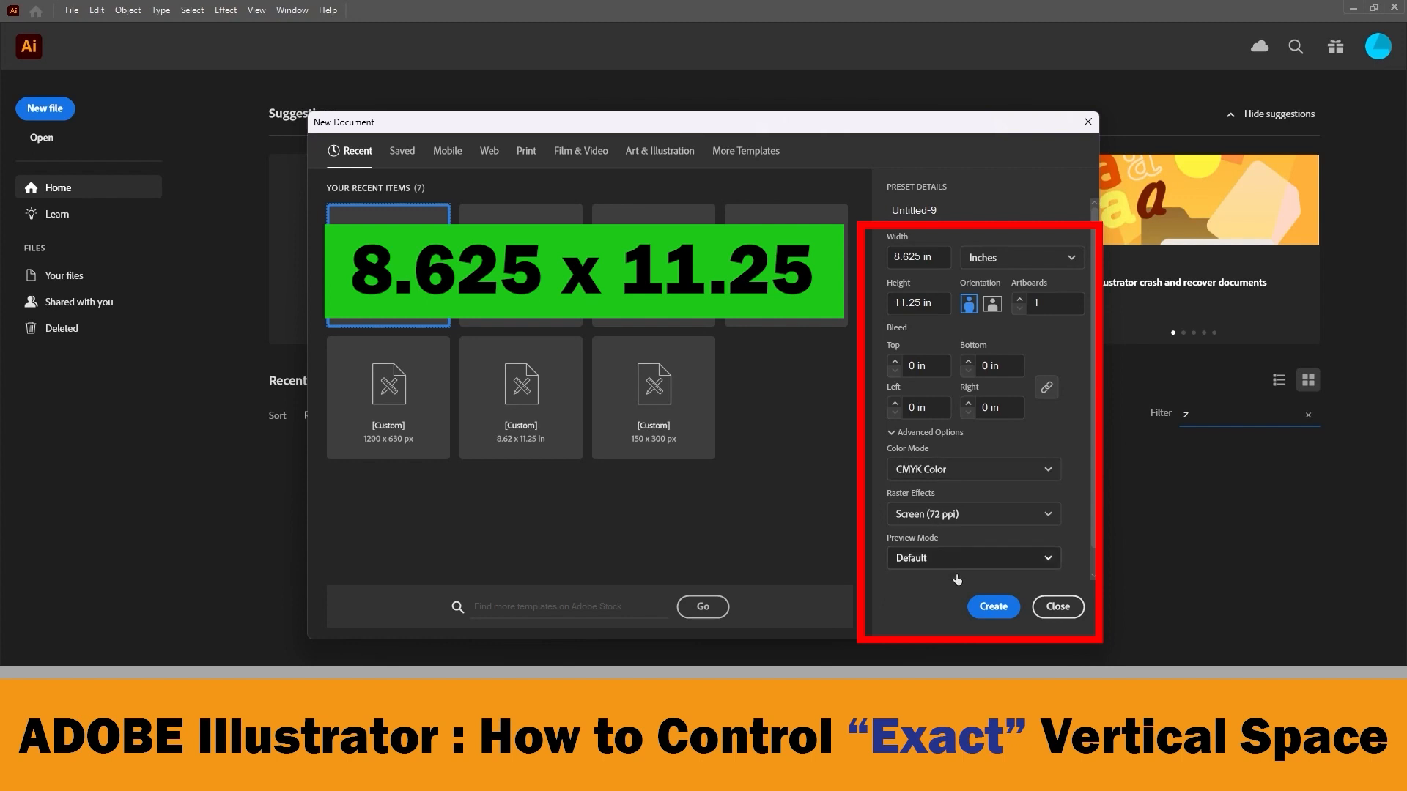
{"action": "left_click", "coordinate": [993, 607]}
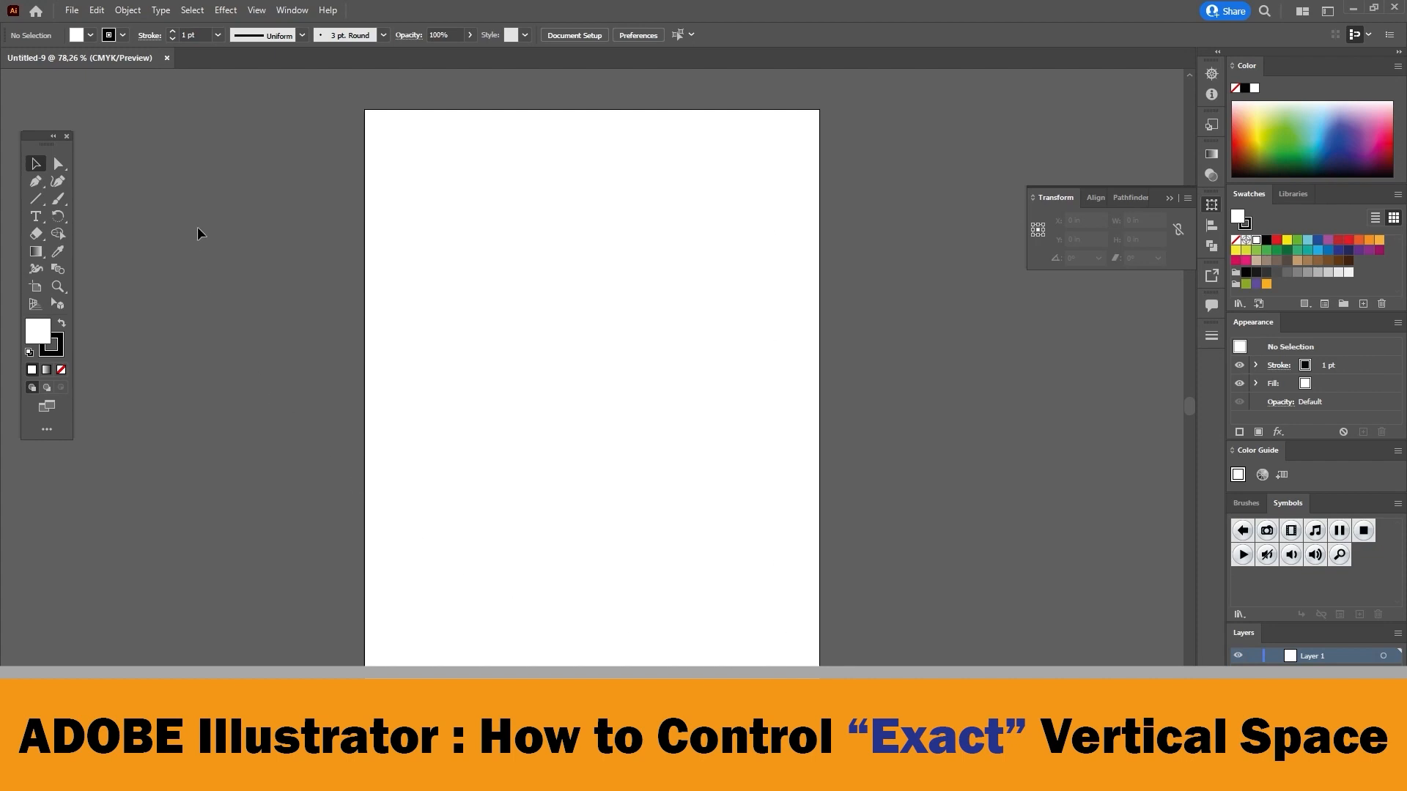
Step: Draw a horizontal line about 7.19 in long near the top of the artboard, at about Y 1.74 in
{"action": "left_click", "coordinate": [39, 205]}
{"action": "left_click_drag", "start_coordinate": [413, 202], "coordinate": [793, 198]}
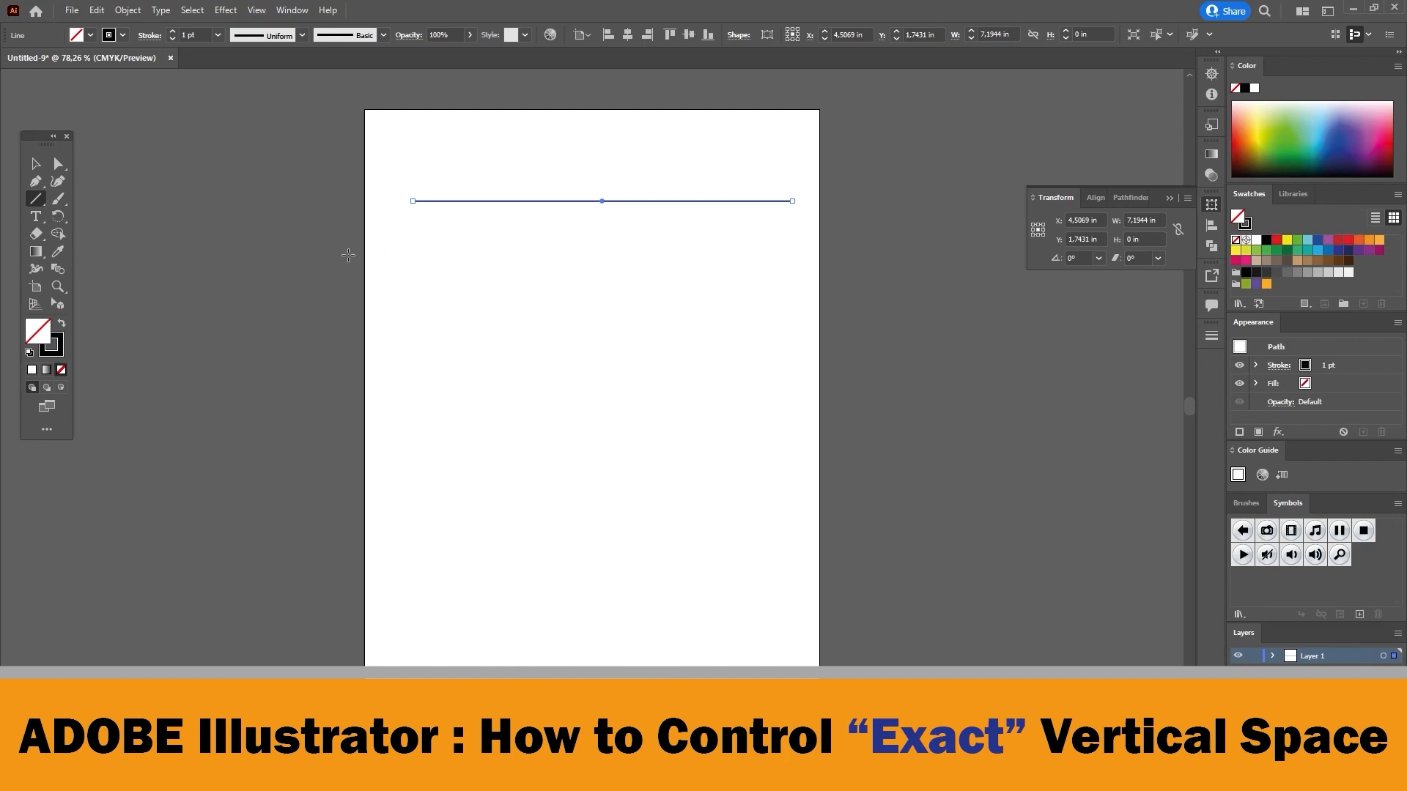
{"action": "left_click", "coordinate": [36, 164]}
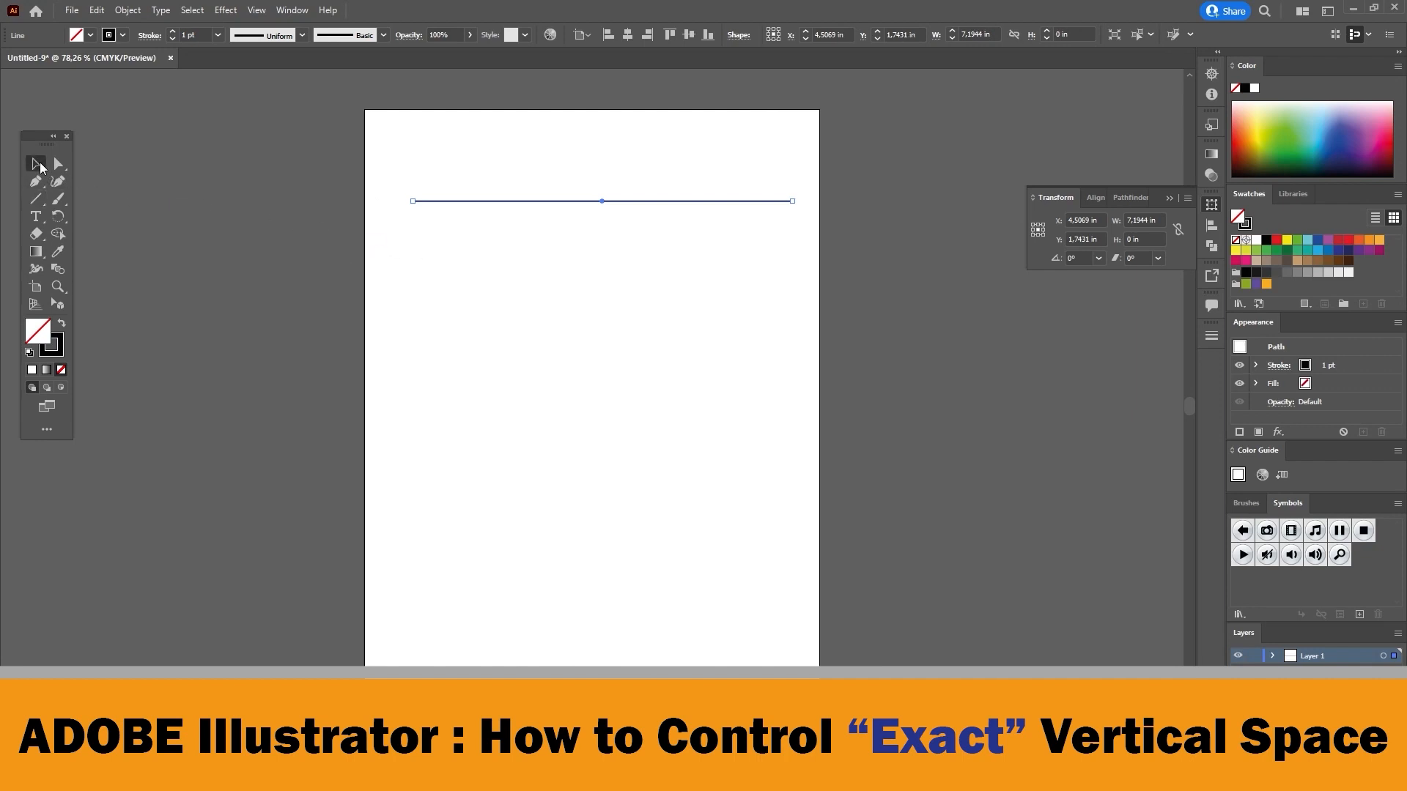
Step: Select the line to view its Transform values and check whether the Transform panel is enabled
{"action": "left_click_drag", "start_coordinate": [530, 168], "coordinate": [661, 239]}
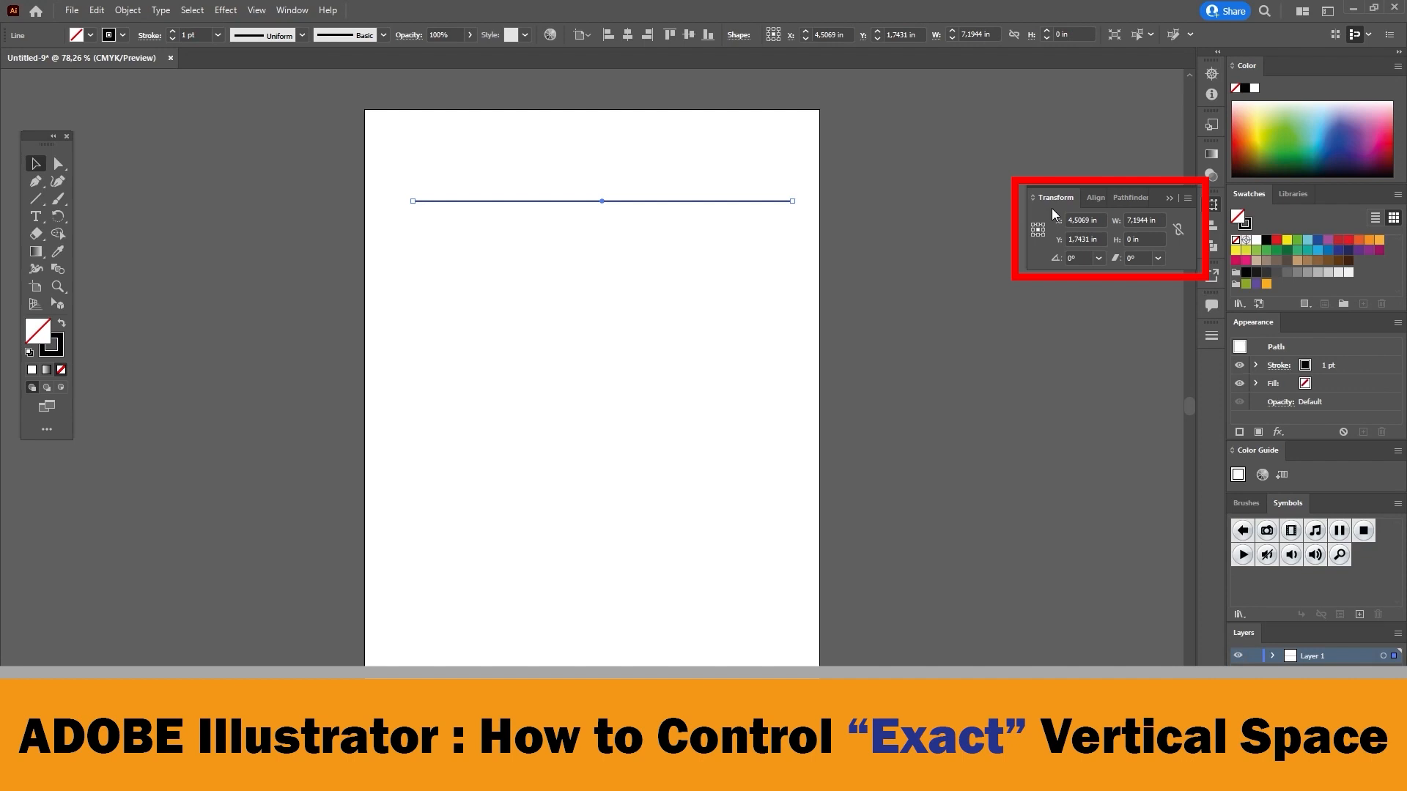
{"action": "left_click", "coordinate": [292, 10]}
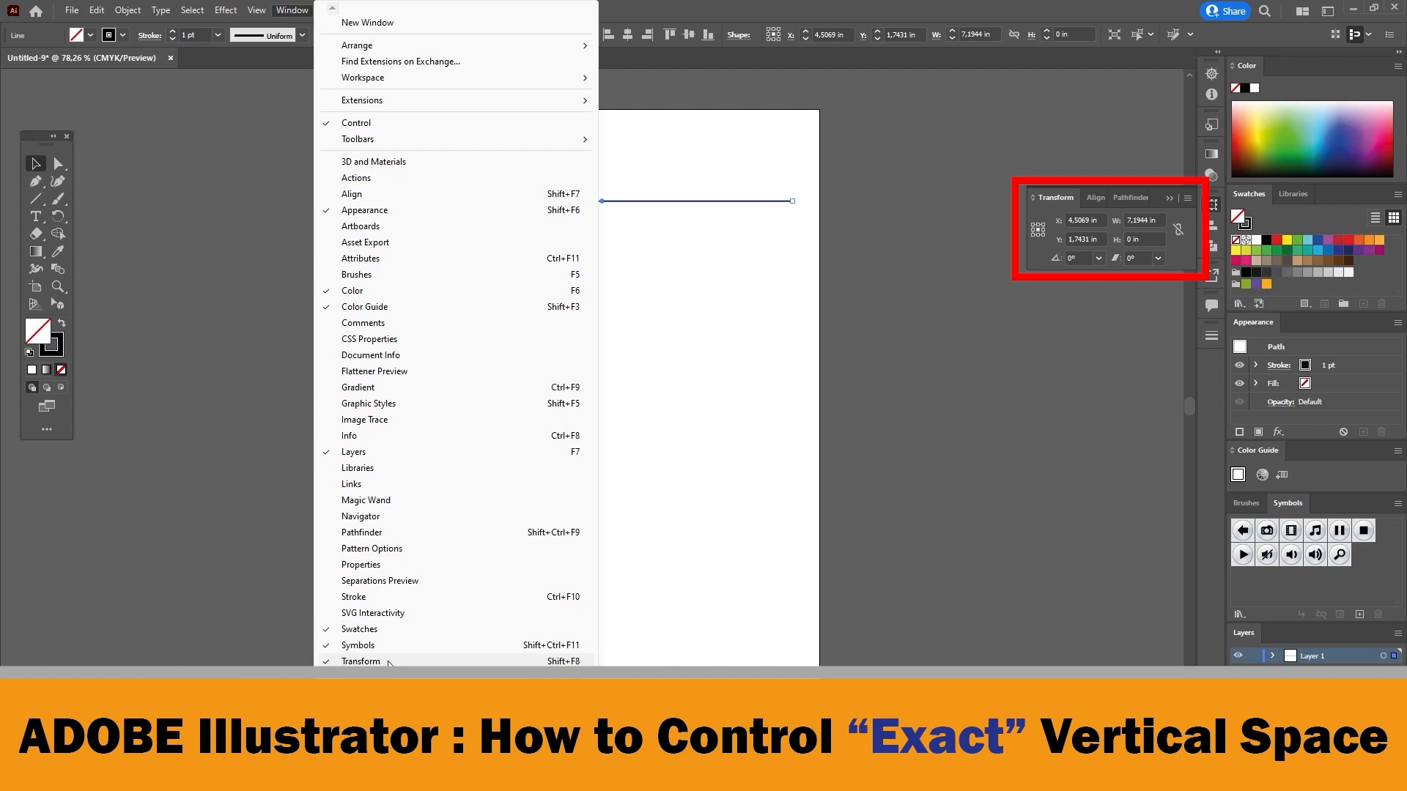
{"action": "left_click", "coordinate": [855, 413]}
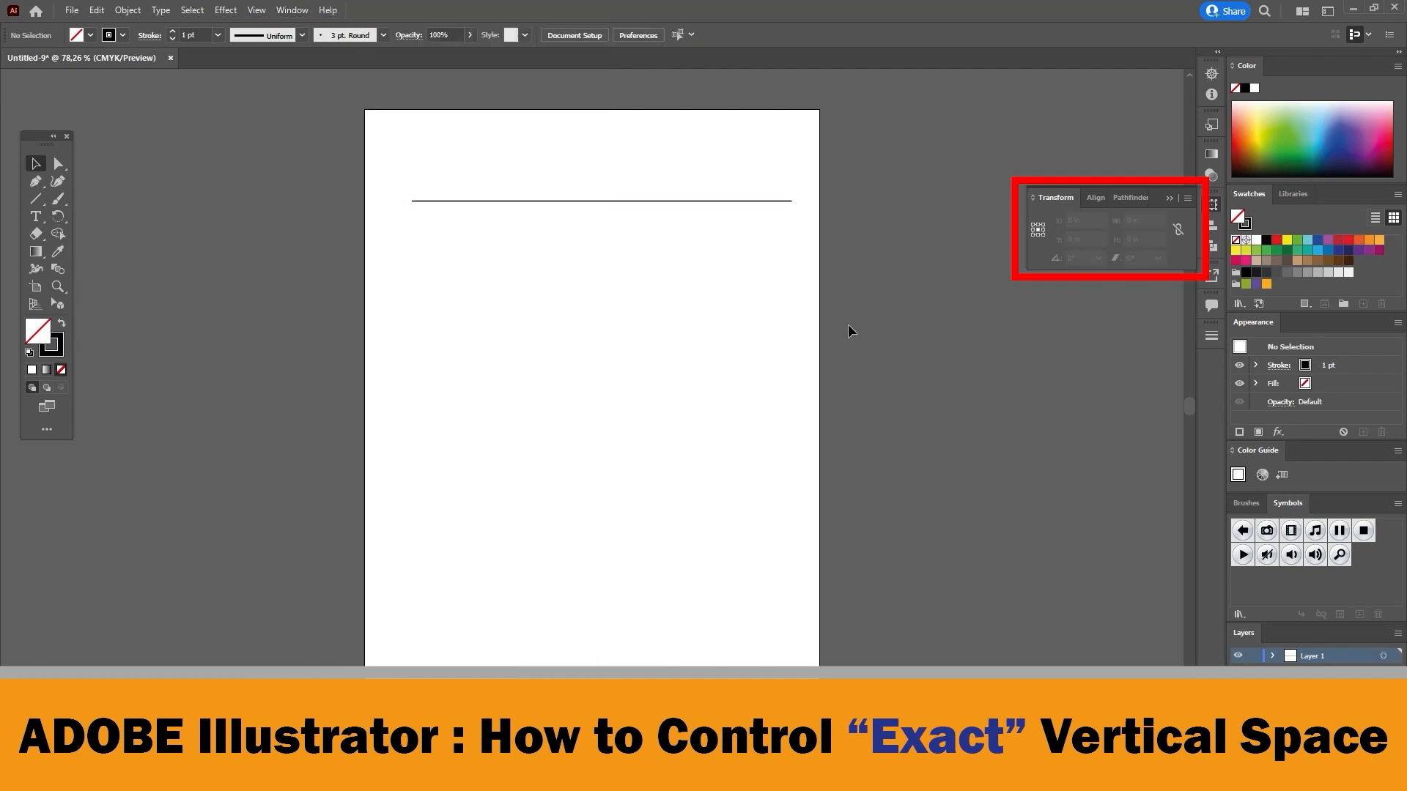
Step: Set the horizontal line's Y position to 1 in and its width to 8.625 in
{"action": "left_click_drag", "start_coordinate": [715, 207], "coordinate": [716, 190]}
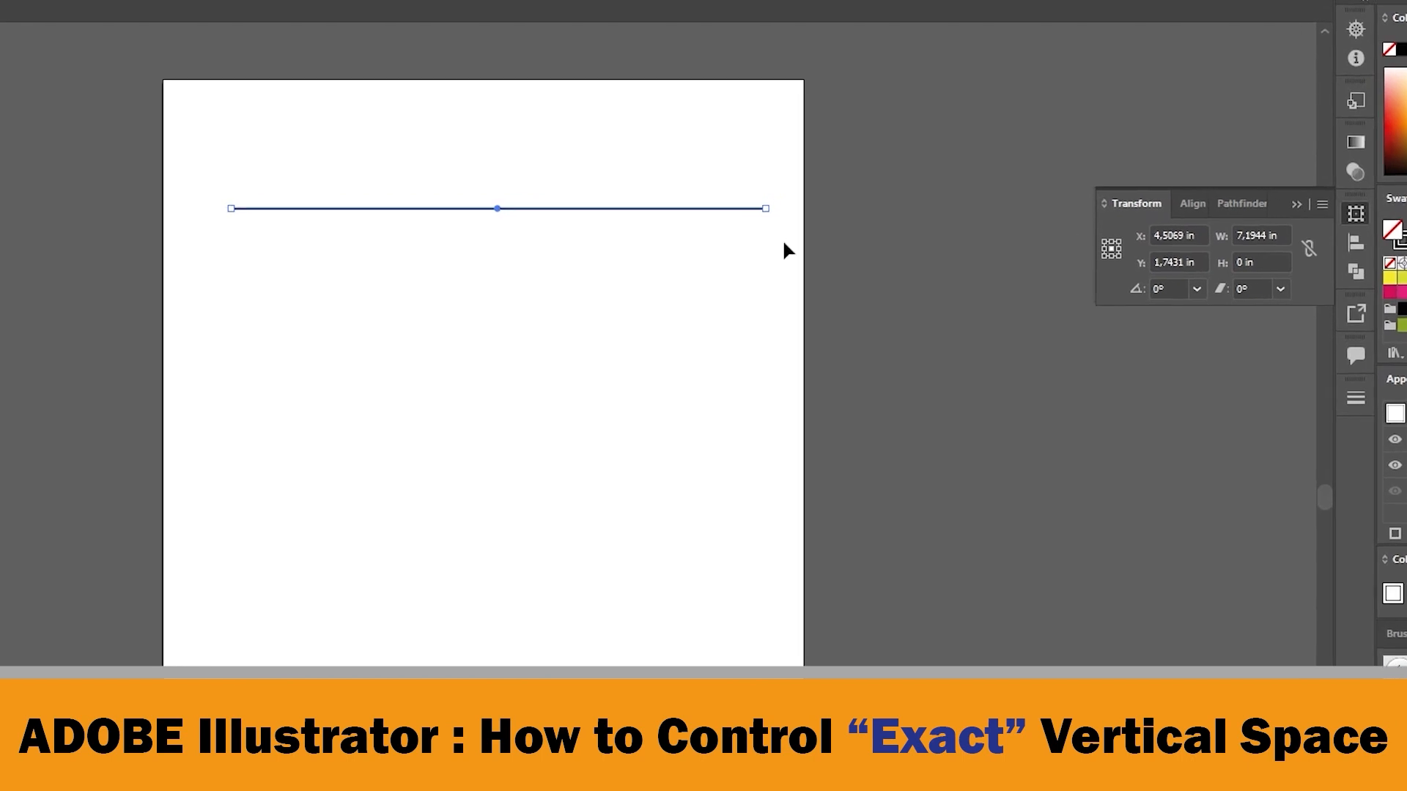
{"action": "left_click", "coordinate": [1152, 264]}
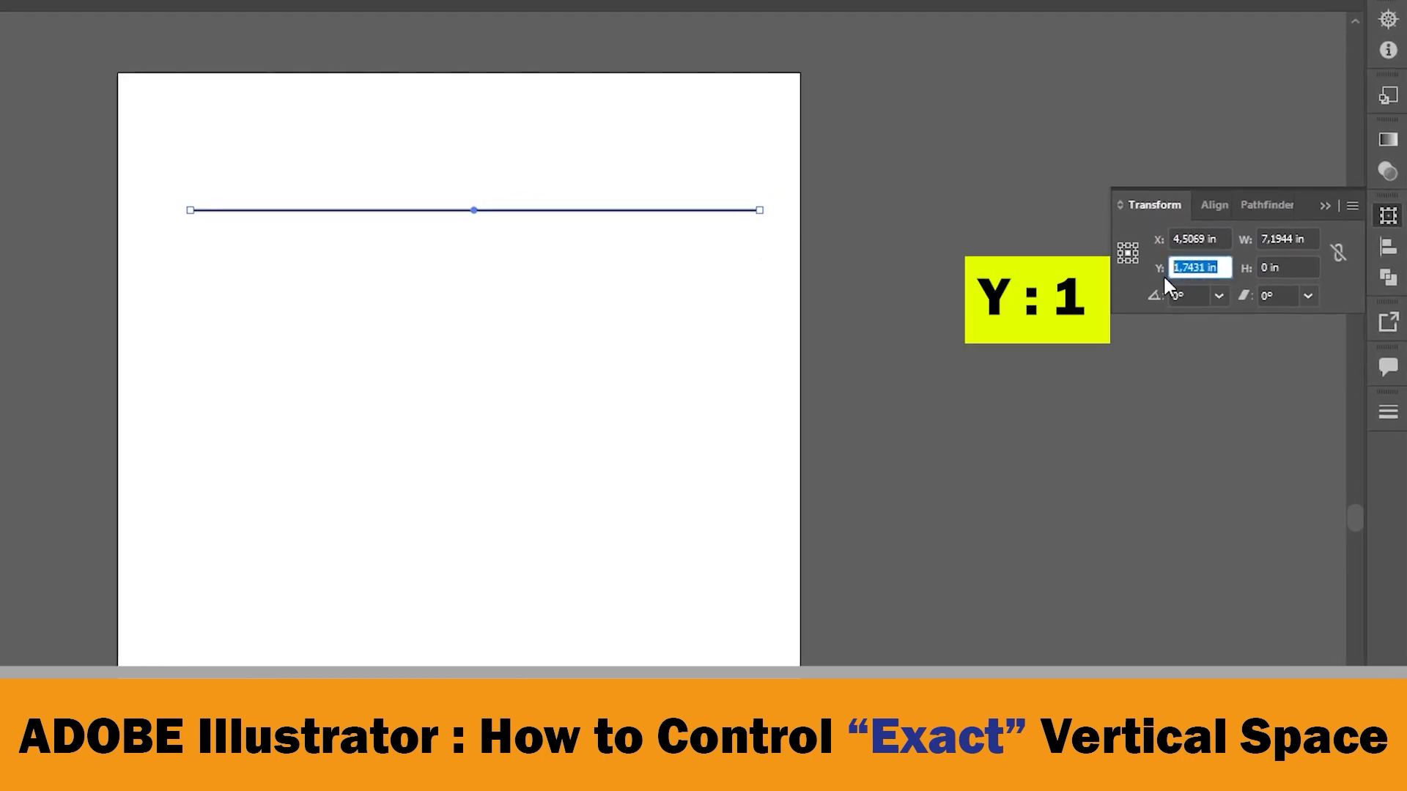
{"action": "type", "text": "1"}
{"action": "key", "text": "Return"}
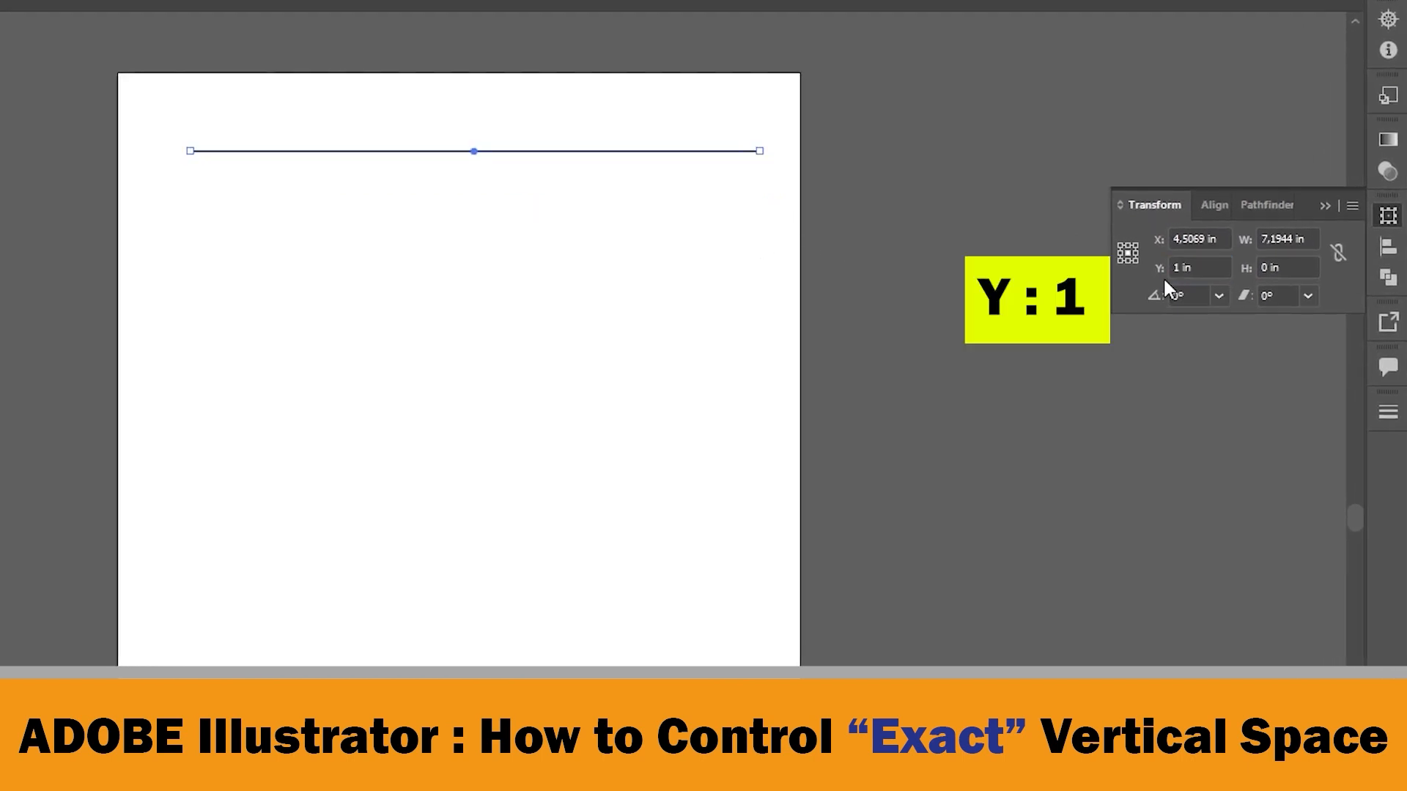
{"action": "left_click", "coordinate": [1316, 239]}
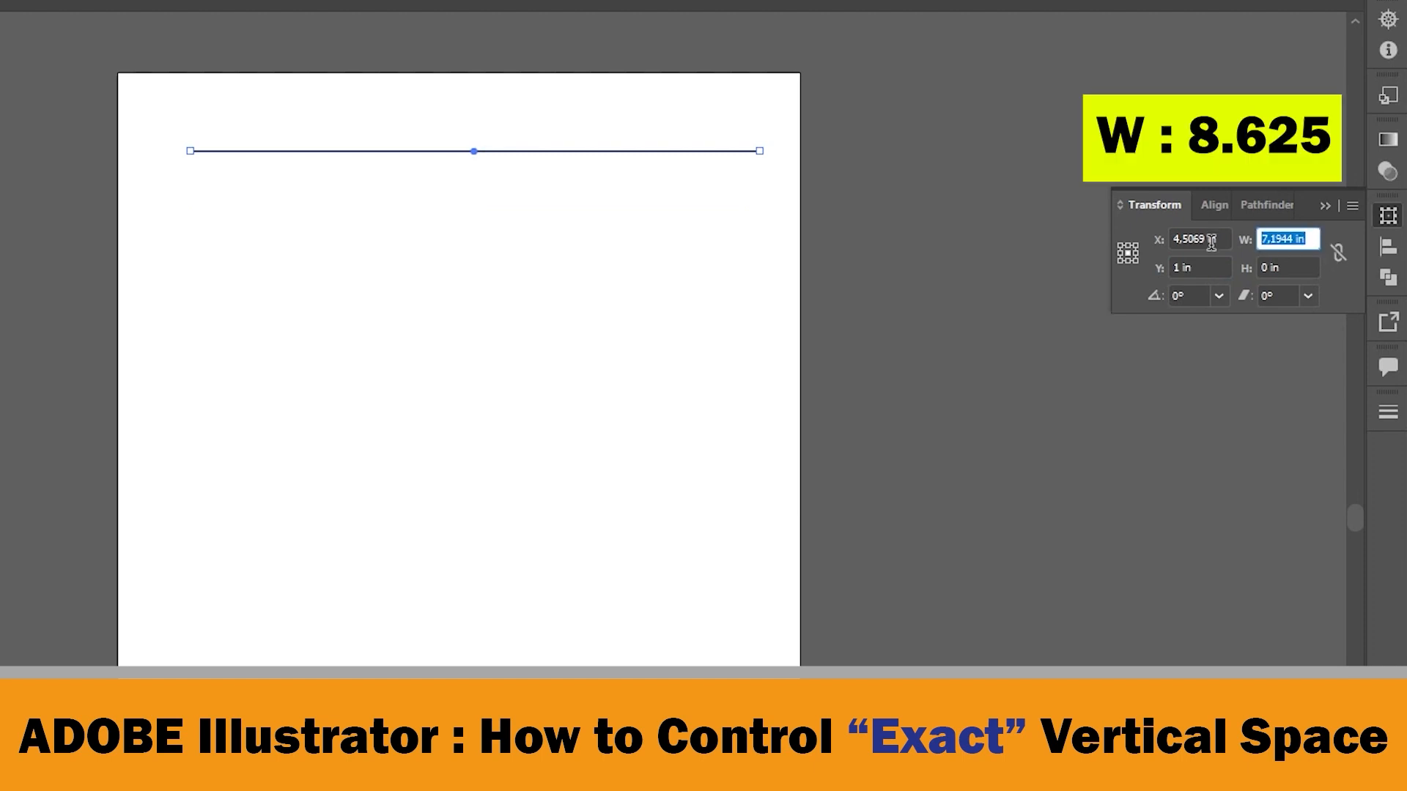
{"action": "type", "text": "8,625"}
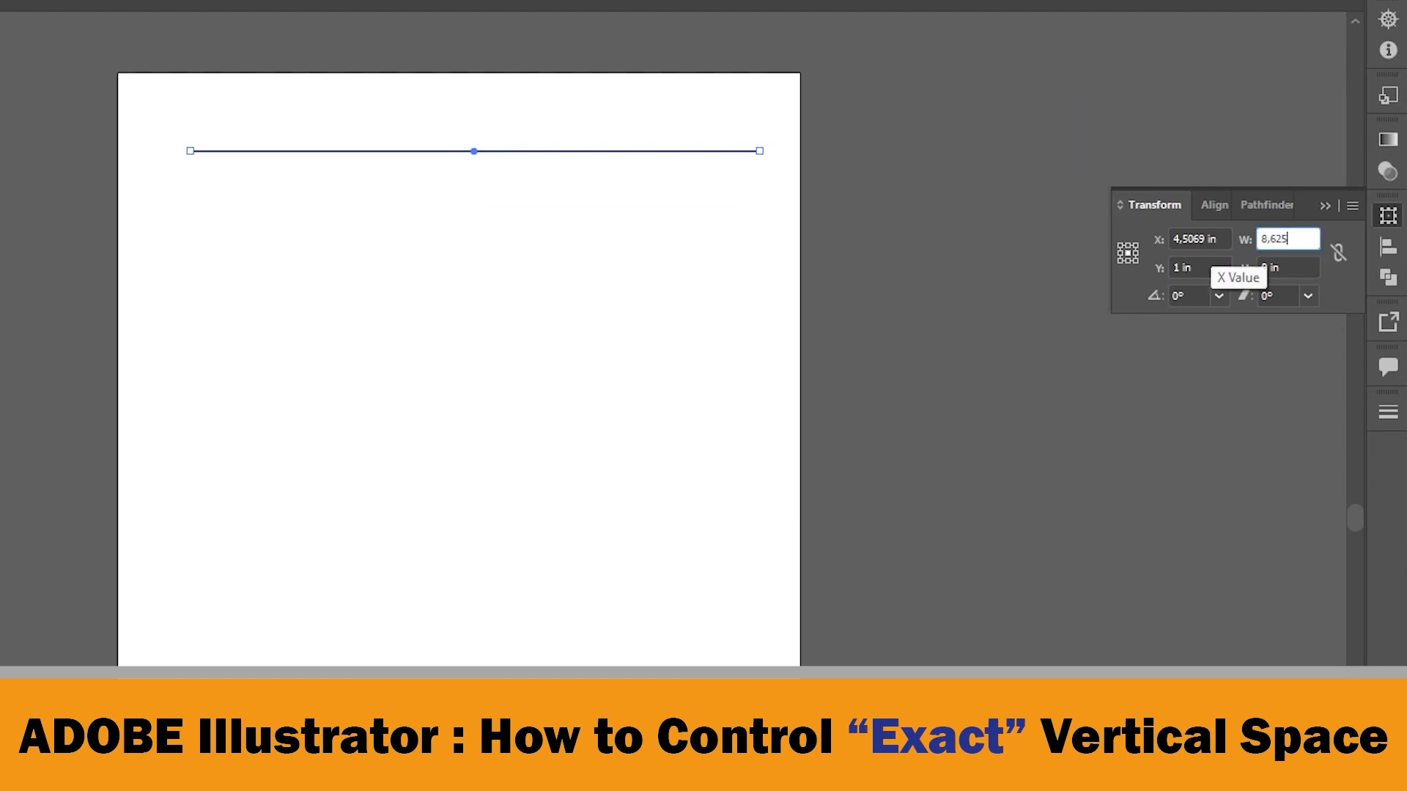
{"action": "key", "text": "Return"}
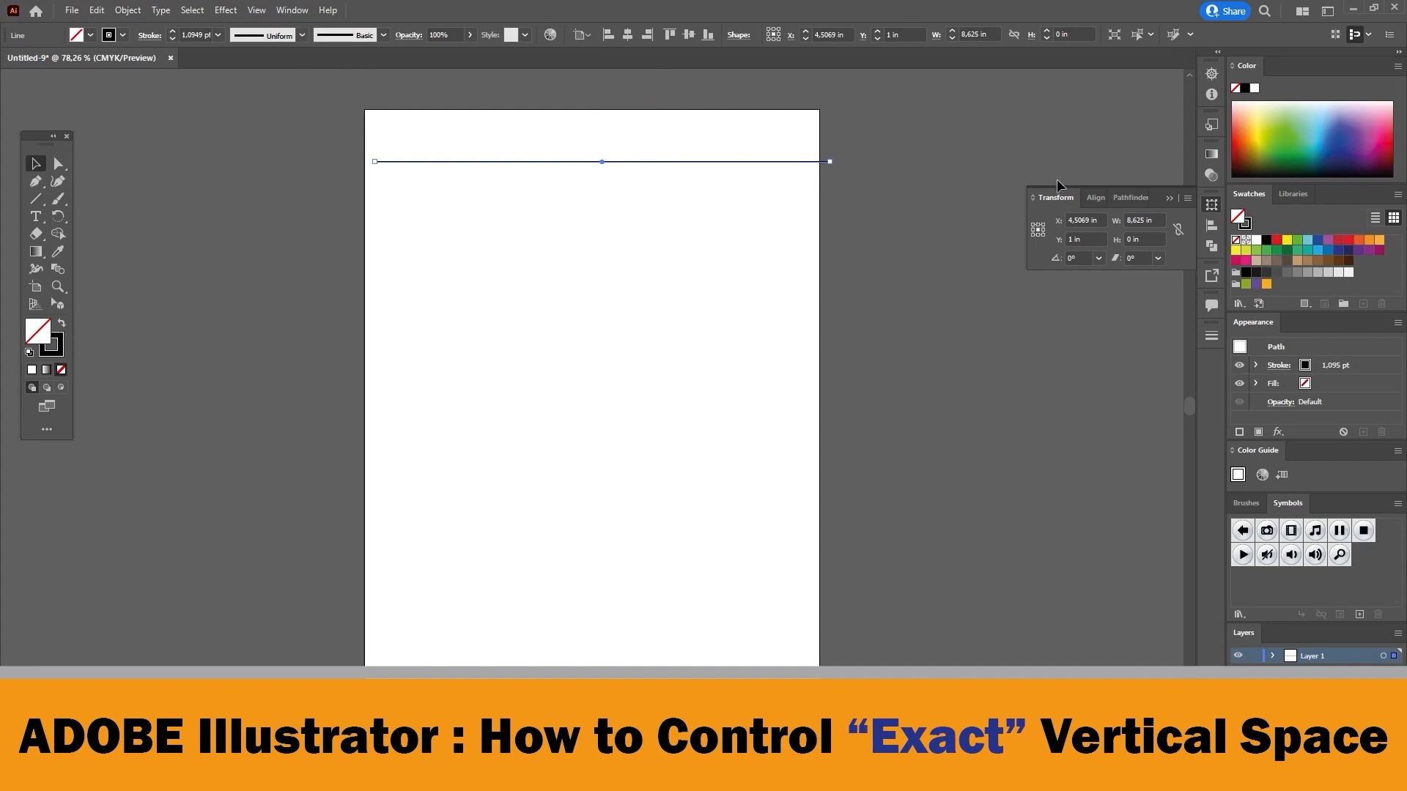
Step: Center the line horizontally on the artboard using the Align options
{"action": "left_click", "coordinate": [1094, 198]}
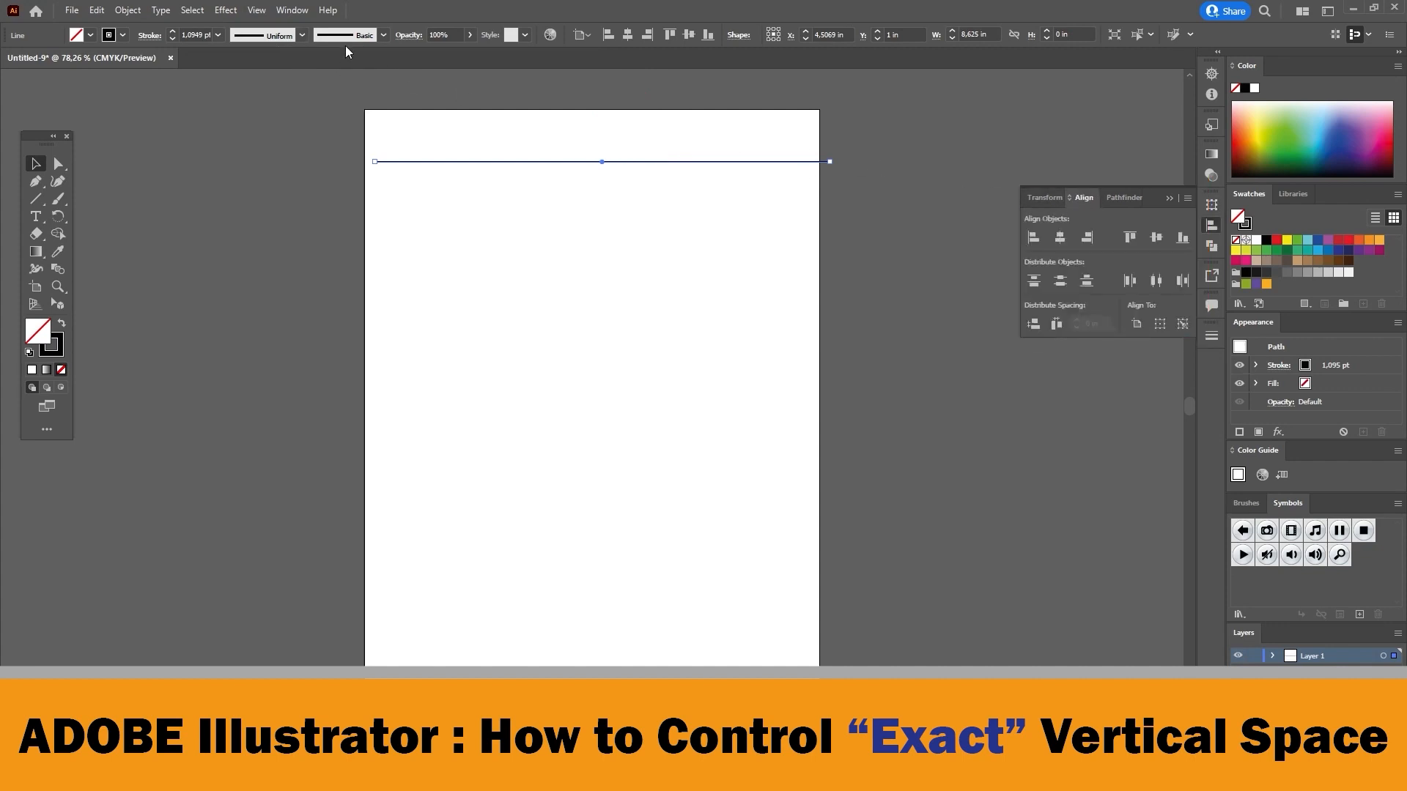
{"action": "left_click", "coordinate": [292, 11]}
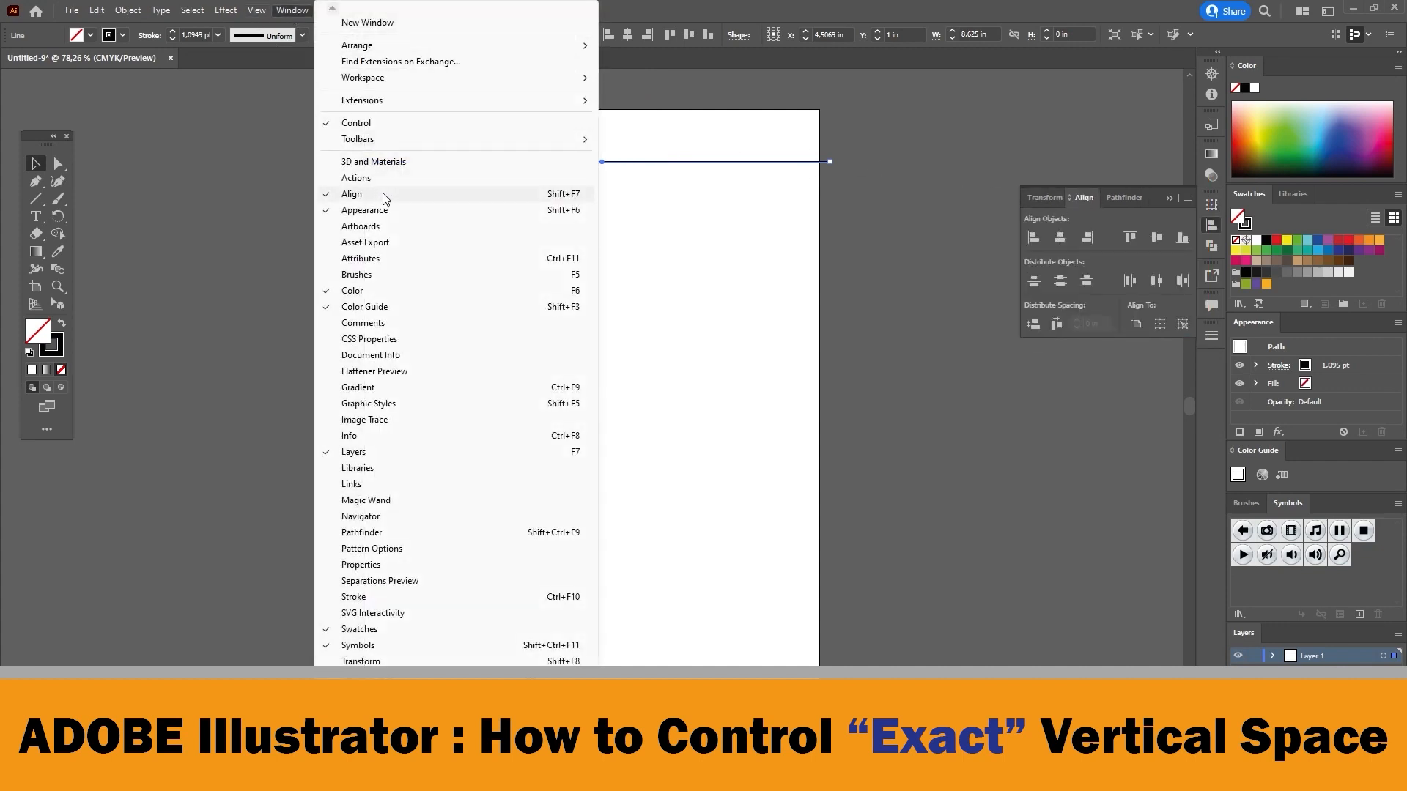
{"action": "left_click", "coordinate": [894, 196]}
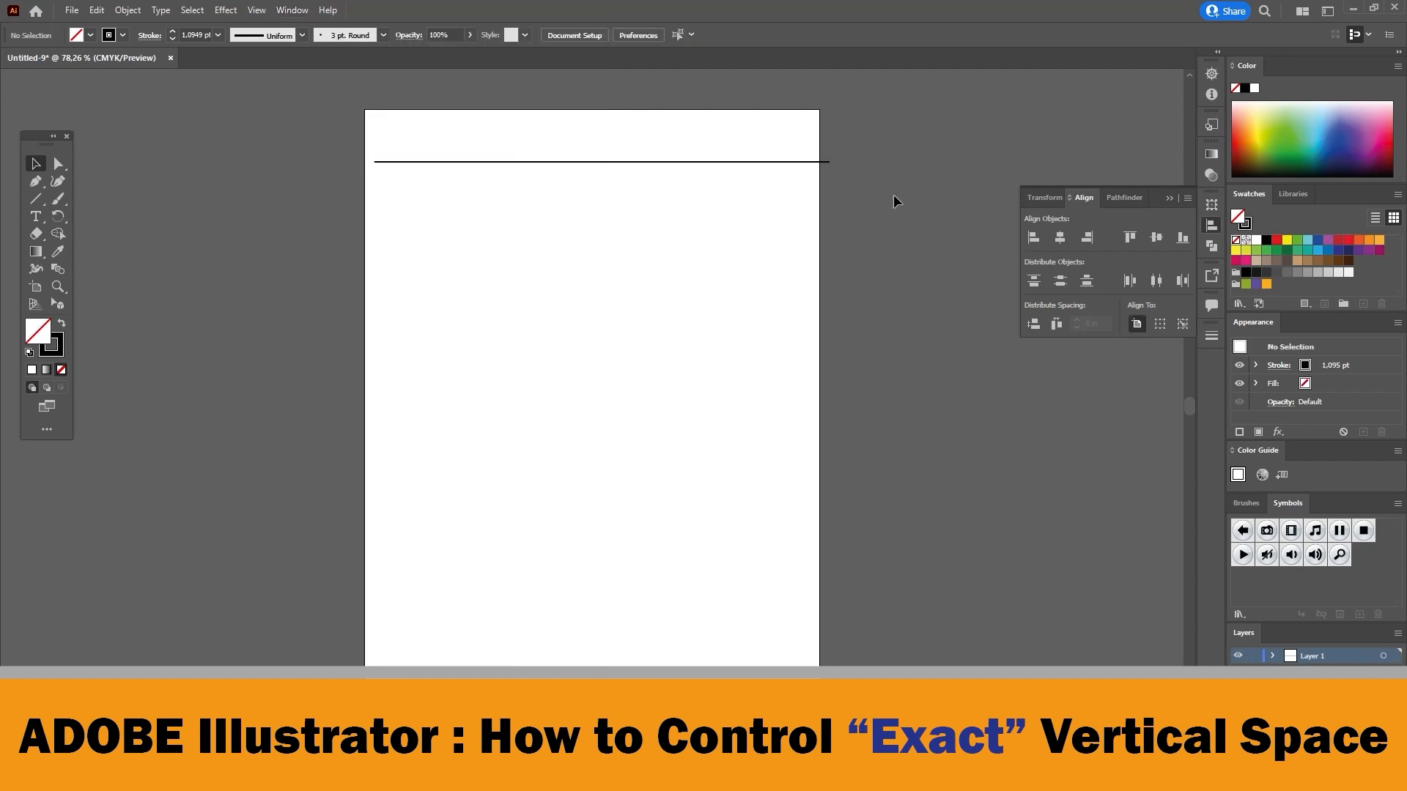
{"action": "left_click_drag", "start_coordinate": [701, 220], "coordinate": [618, 160]}
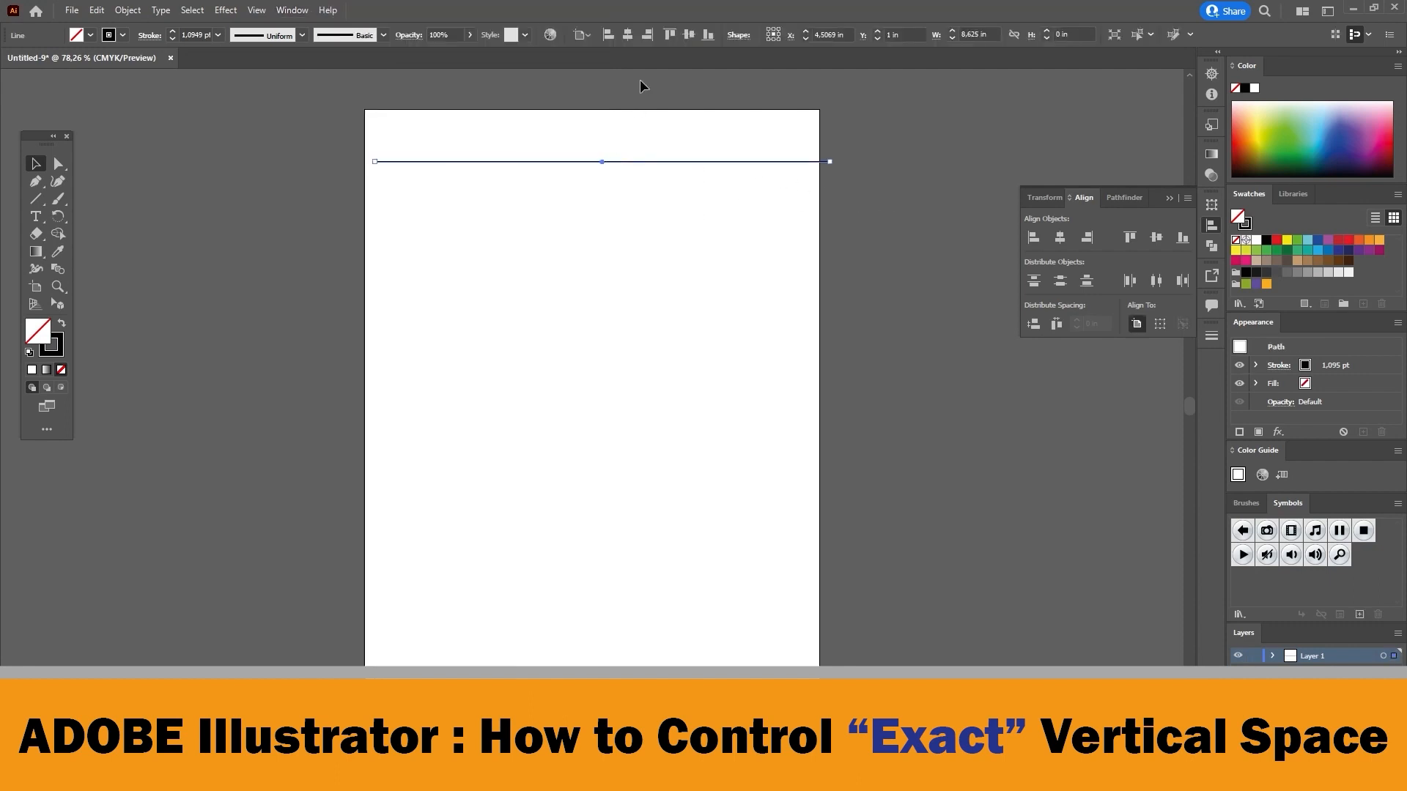
{"action": "left_click", "coordinate": [628, 37]}
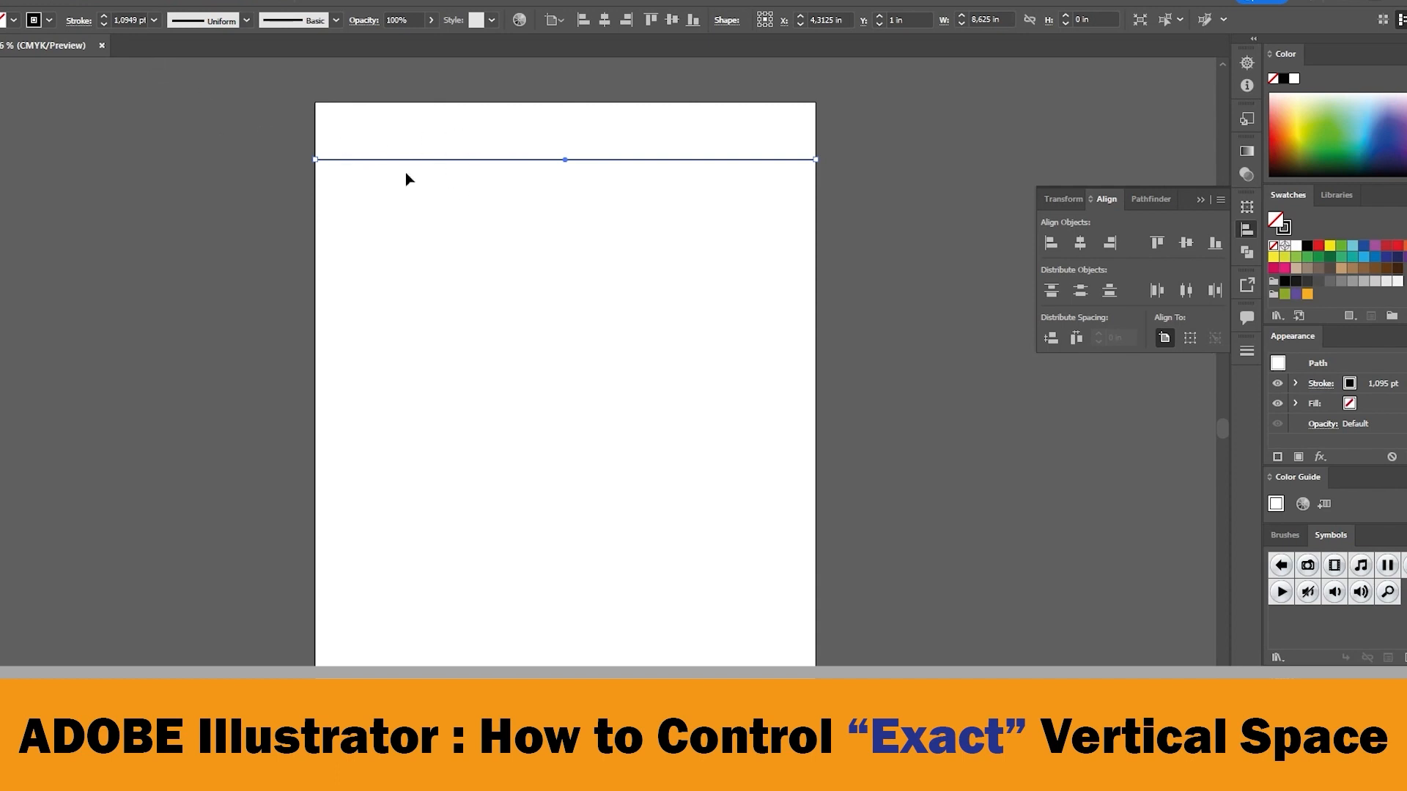
Step: Give the line a 0.75 pt stroke in the gray swatch R=179 G=179 B=179
{"action": "left_click", "coordinate": [154, 22]}
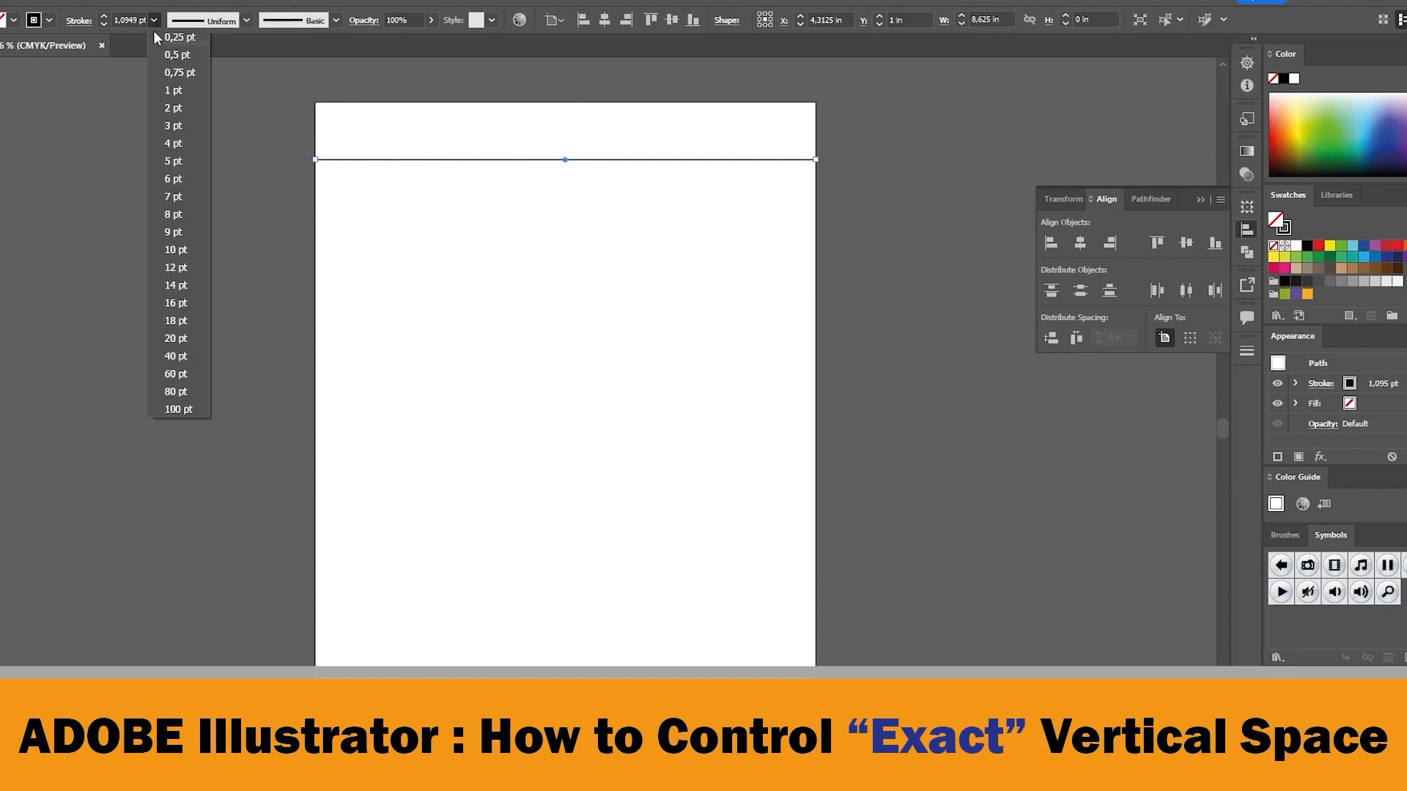
{"action": "left_click", "coordinate": [187, 73]}
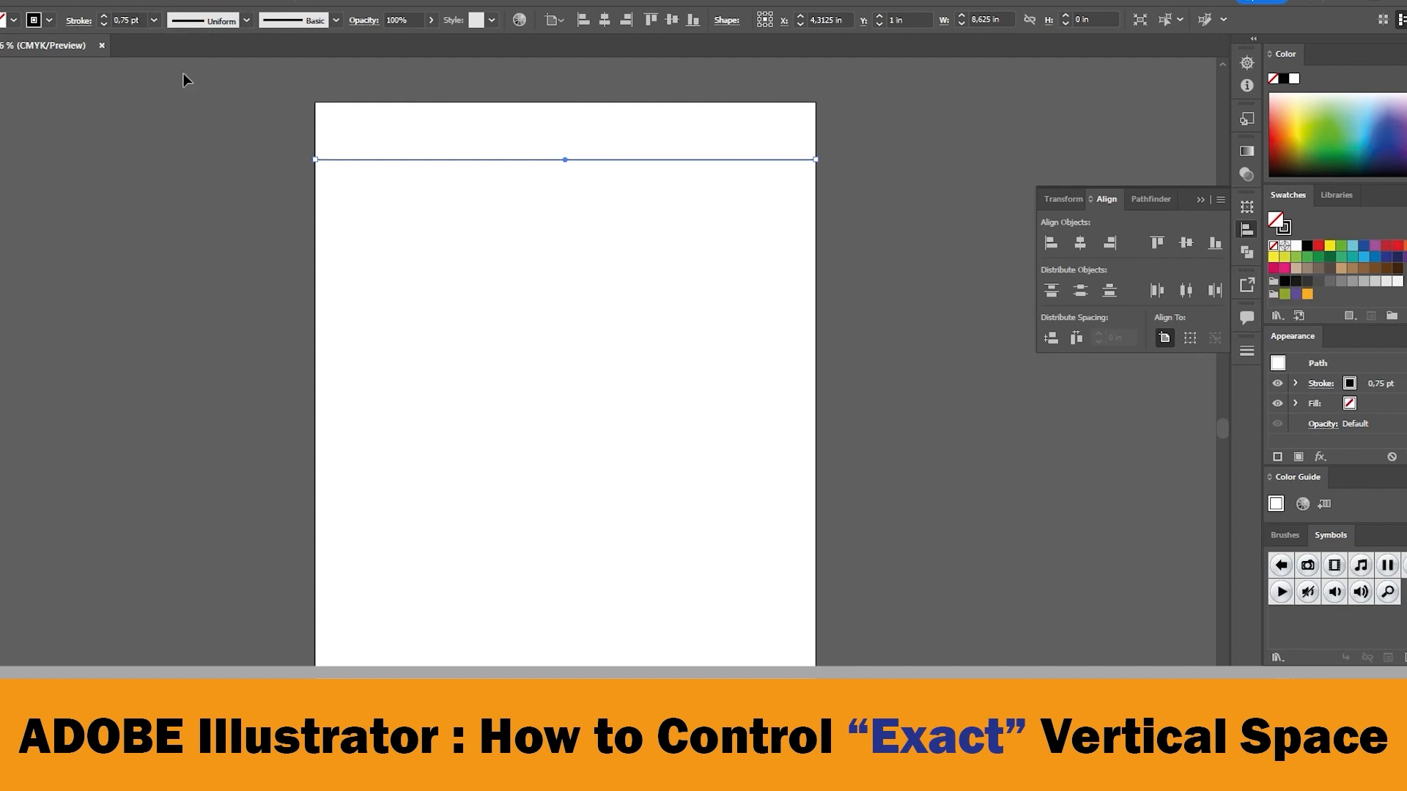
{"action": "left_click", "coordinate": [48, 20]}
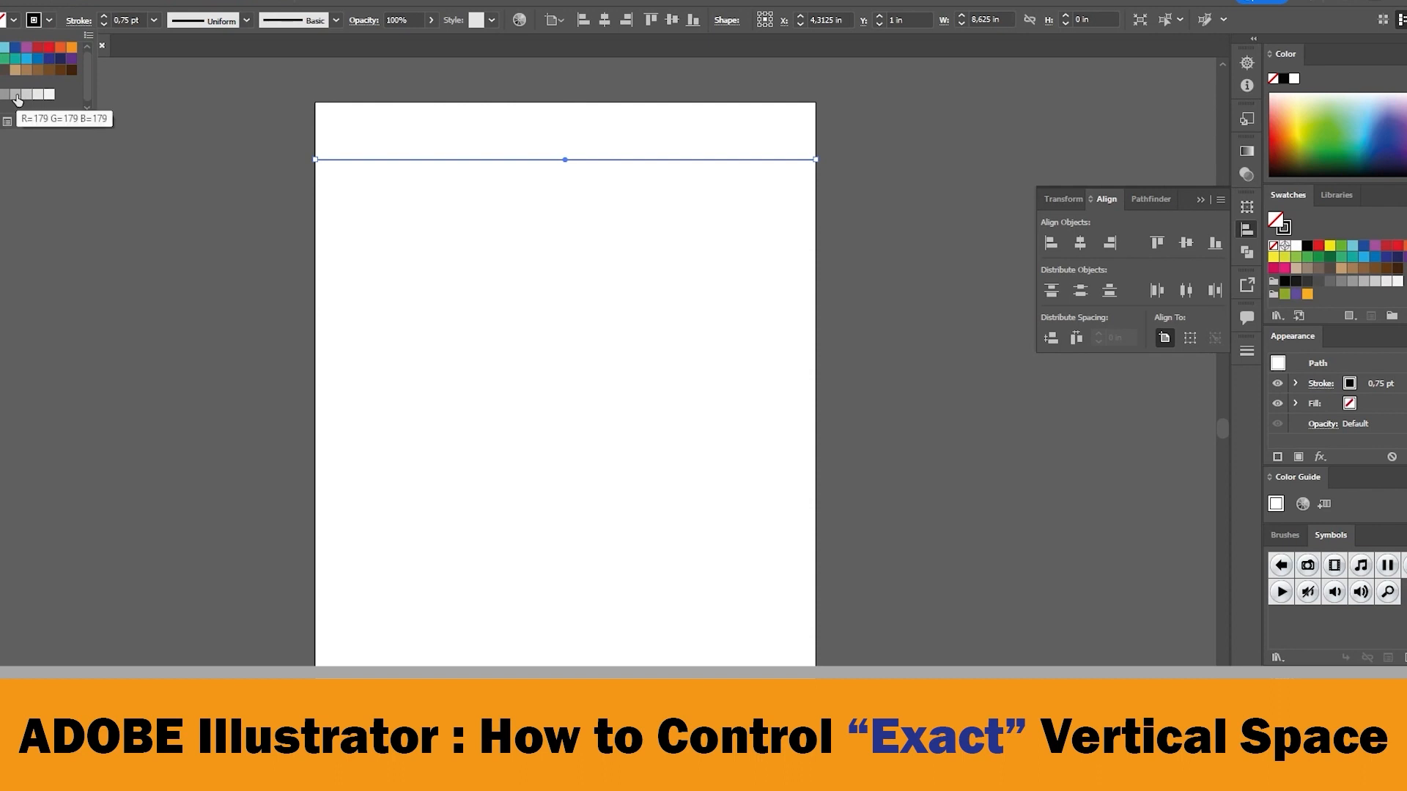
{"action": "left_click", "coordinate": [16, 98]}
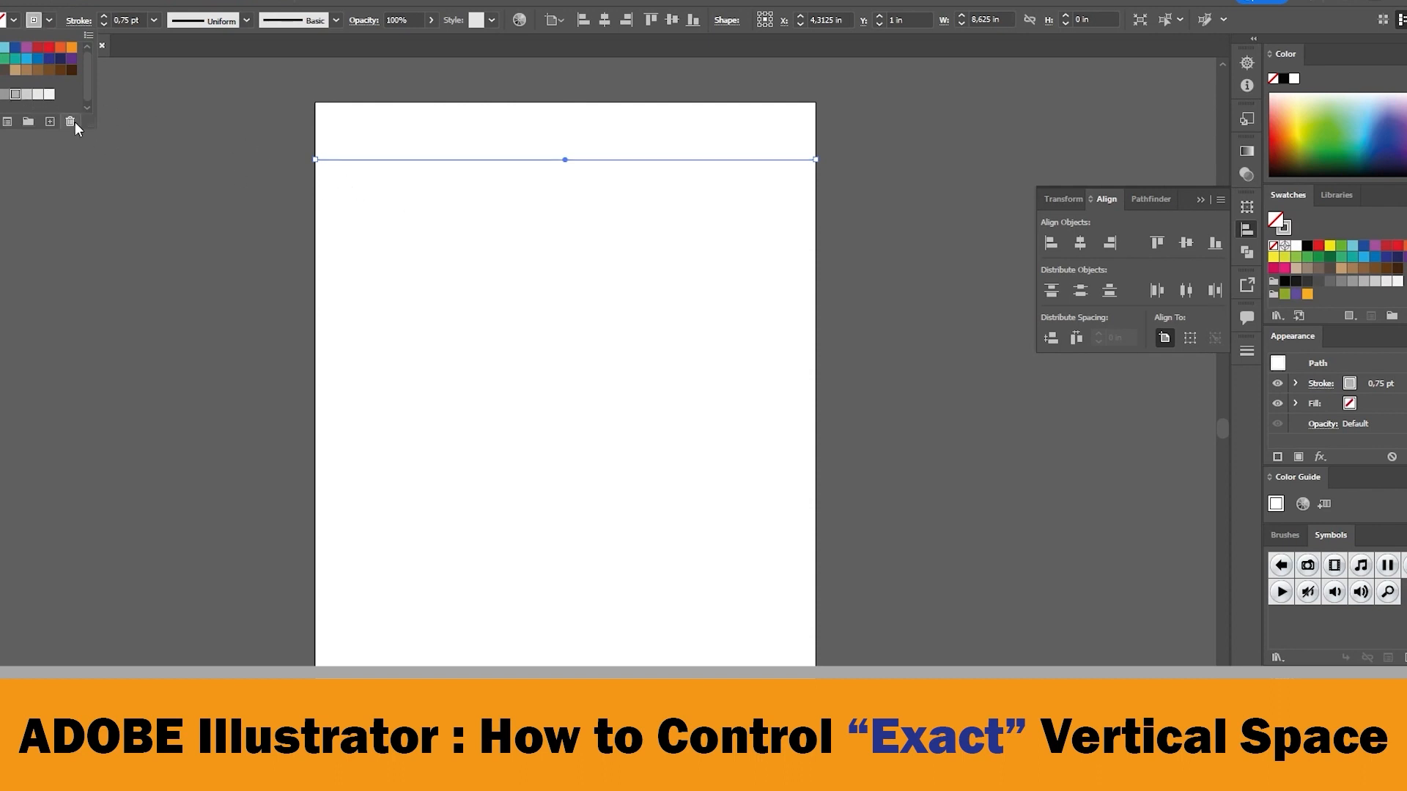
{"action": "double_click", "coordinate": [16, 97]}
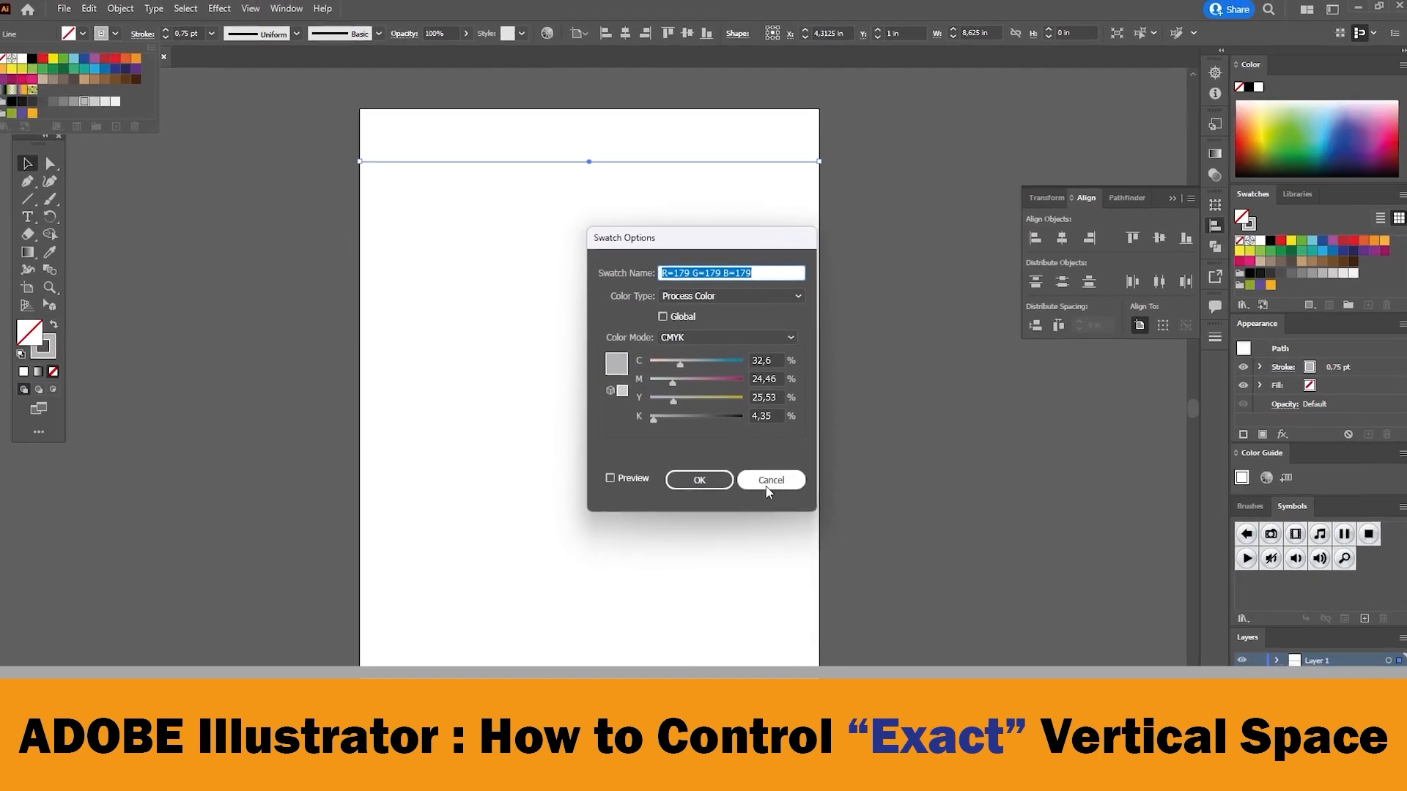
{"action": "left_click", "coordinate": [767, 483]}
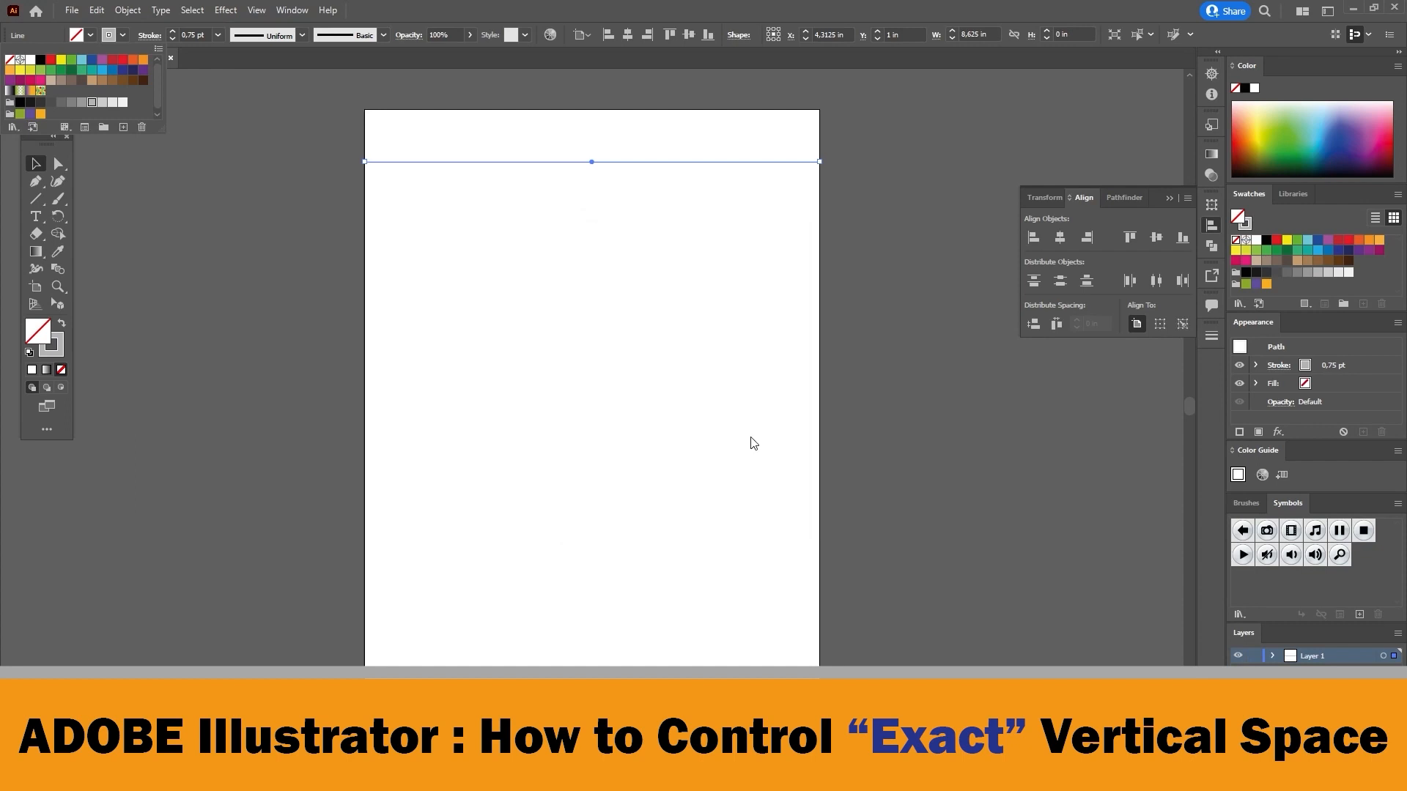
{"action": "left_click", "coordinate": [863, 376]}
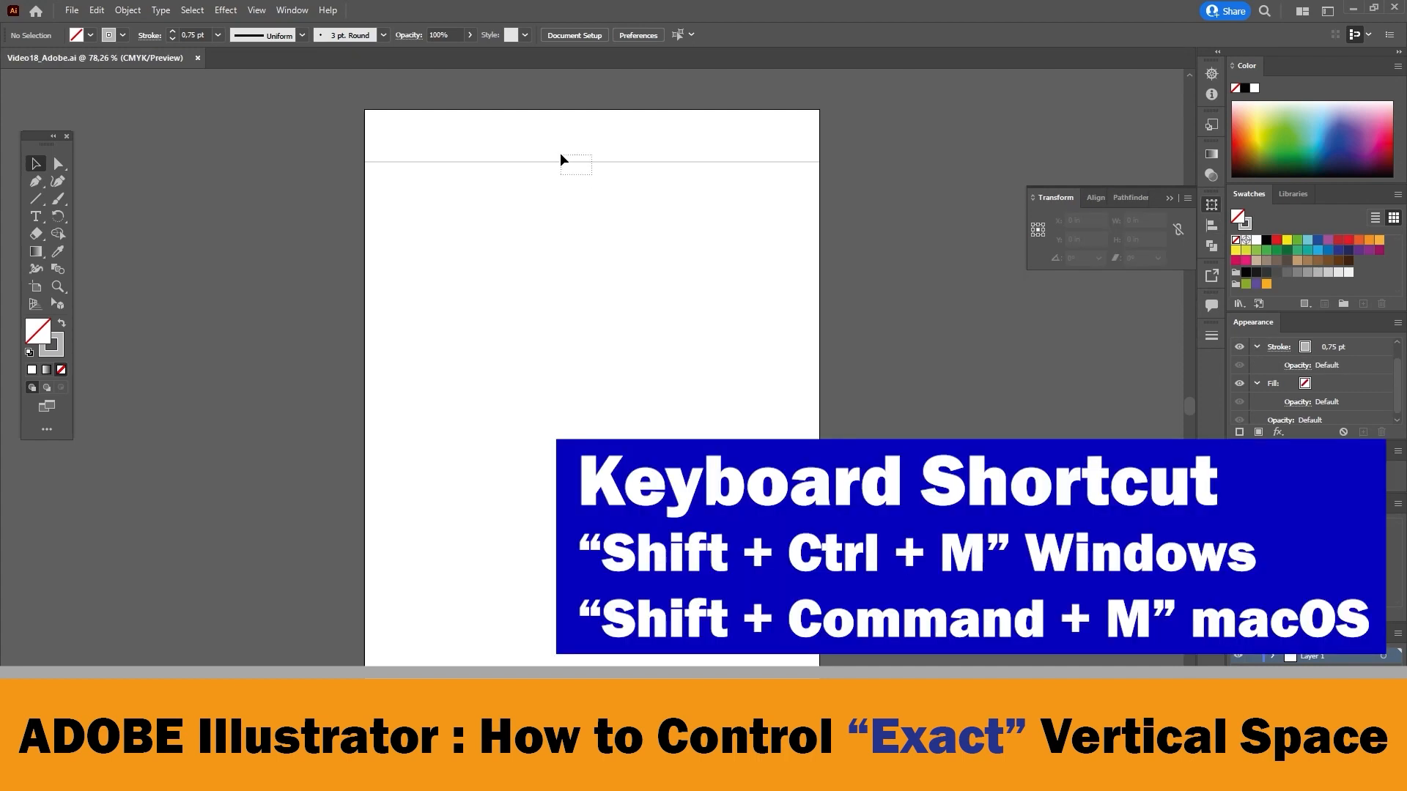
Step: Select the line and set up a Move with a horizontal offset of 0 in and a vertical offset of 0.28125 in
{"action": "left_click", "coordinate": [561, 160]}
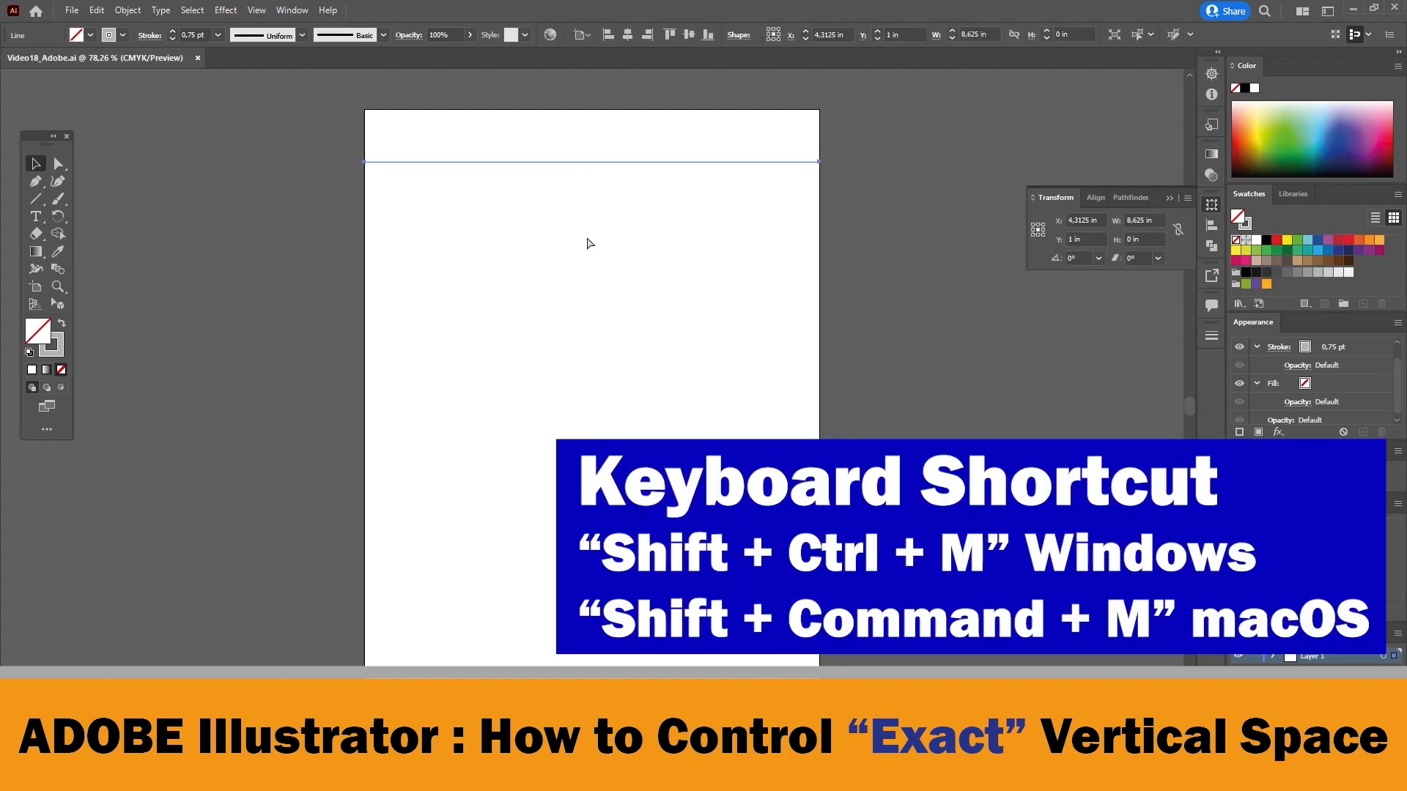
{"action": "key", "text": "ctrl+shift+m"}
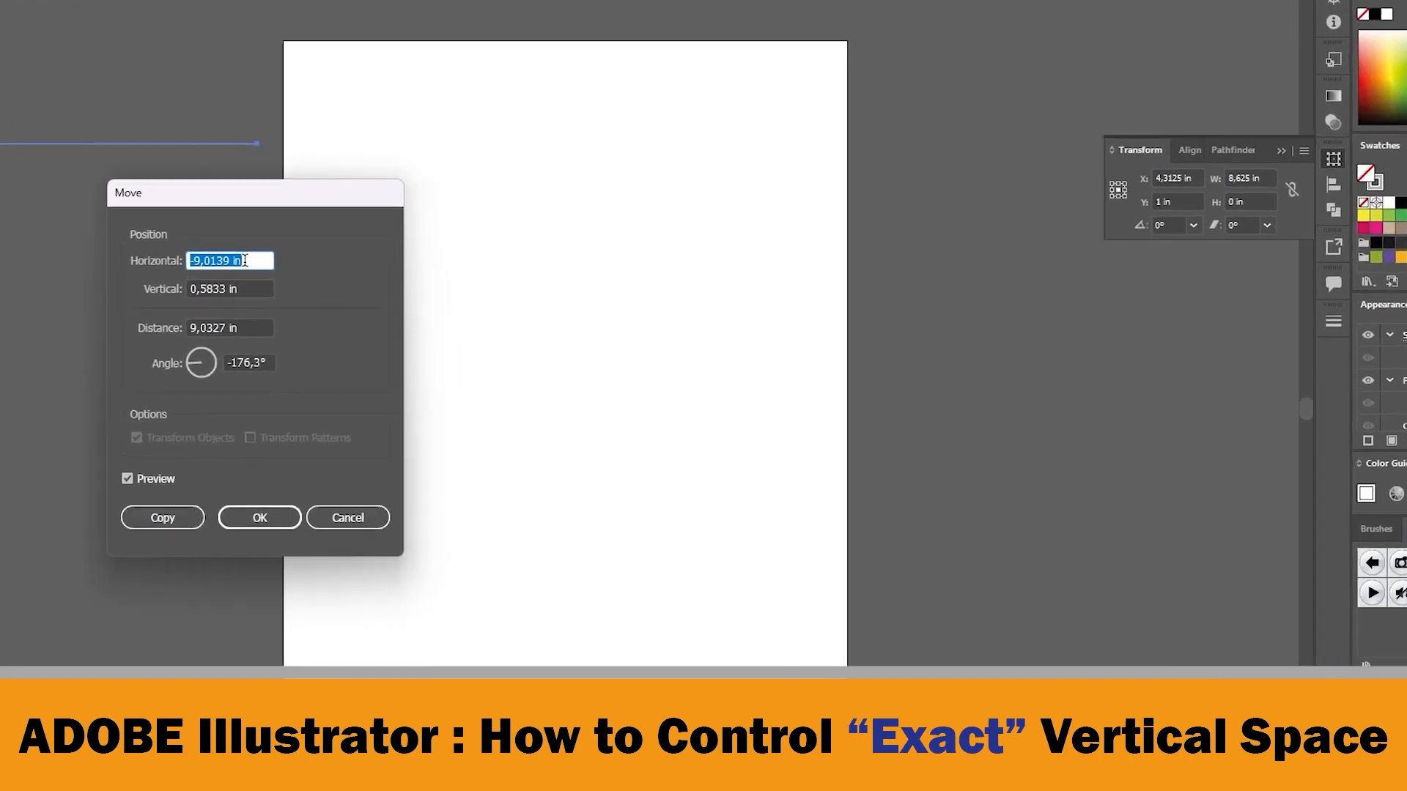
{"action": "left_click_drag", "start_coordinate": [245, 261], "coordinate": [176, 260]}
{"action": "type", "text": "0"}
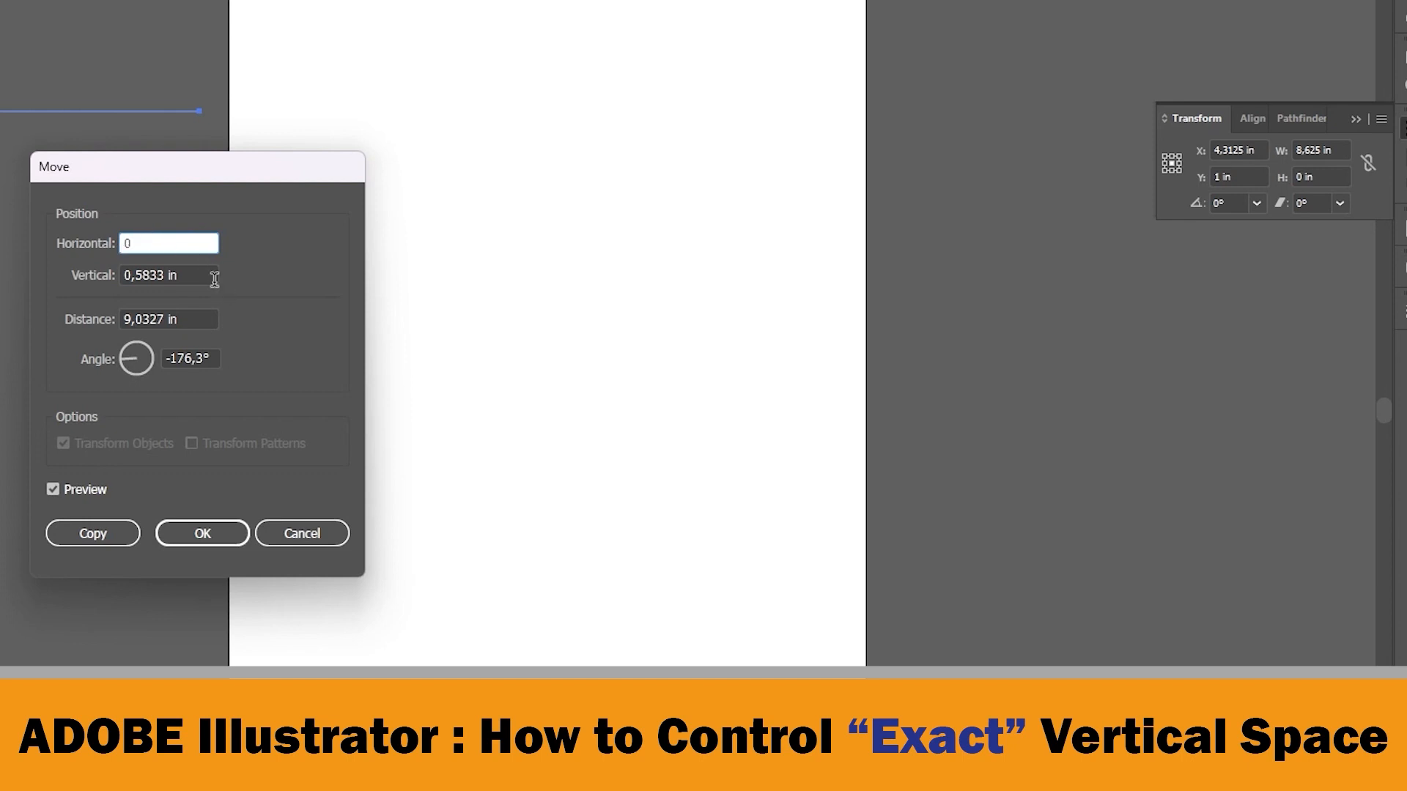
{"action": "left_click", "coordinate": [203, 275]}
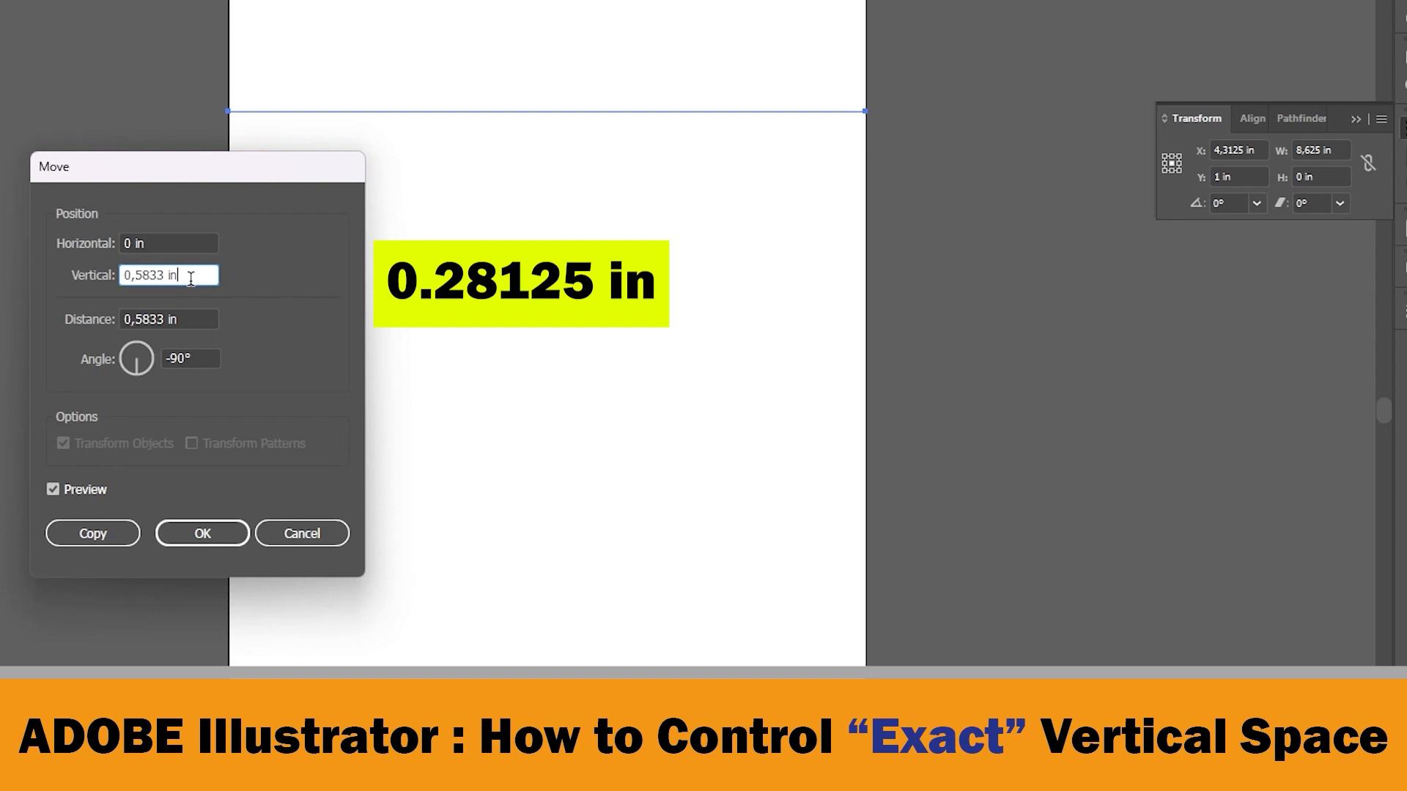
{"action": "key", "text": "shift+Left"}
{"action": "key", "text": "shift+Left"}
{"action": "key", "text": "shift+Left"}
{"action": "key", "text": "shift+Left"}
{"action": "key", "text": "shift+Left"}
{"action": "key", "text": "shift+Left"}
{"action": "key", "text": "shift+Left"}
{"action": "type", "text": "28125"}
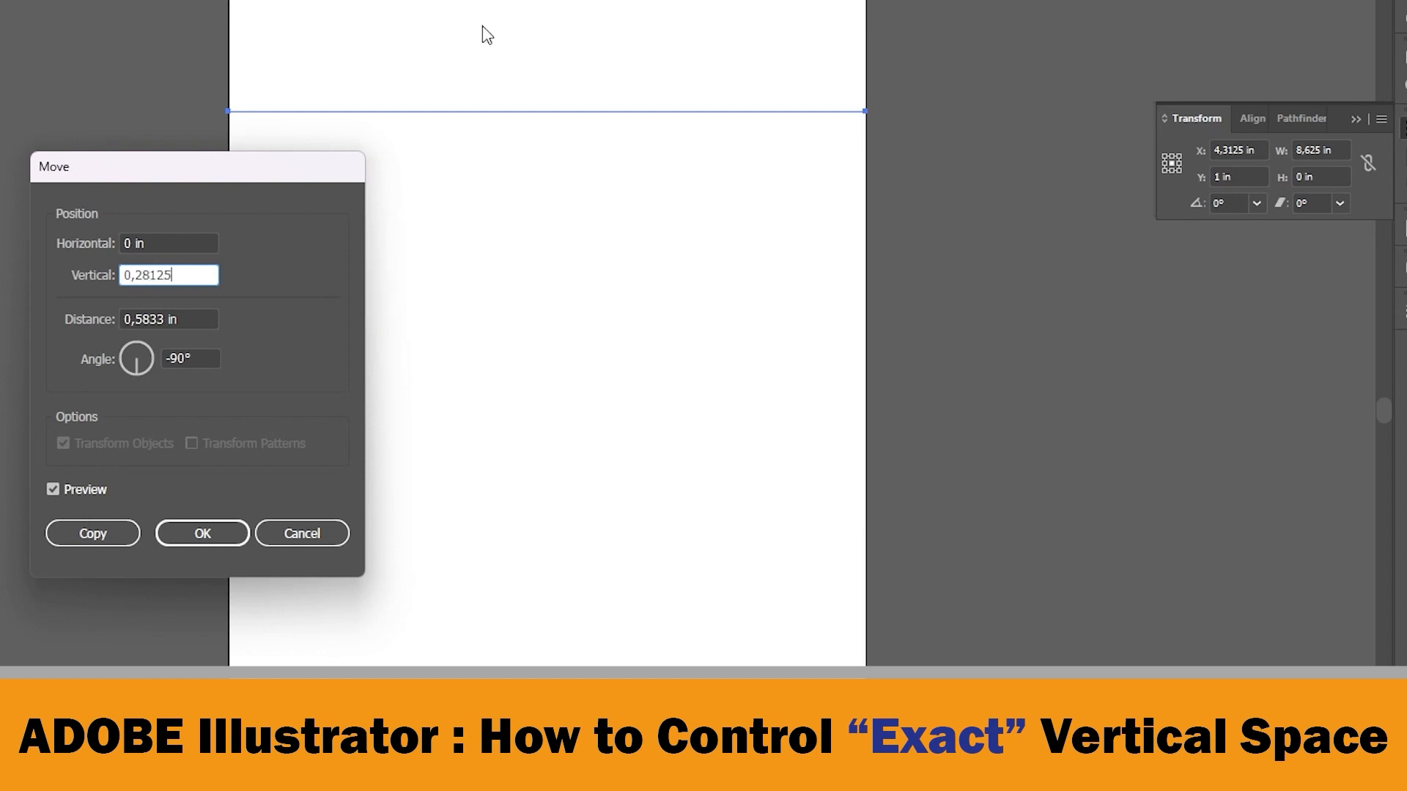
{"action": "left_click", "coordinate": [192, 312]}
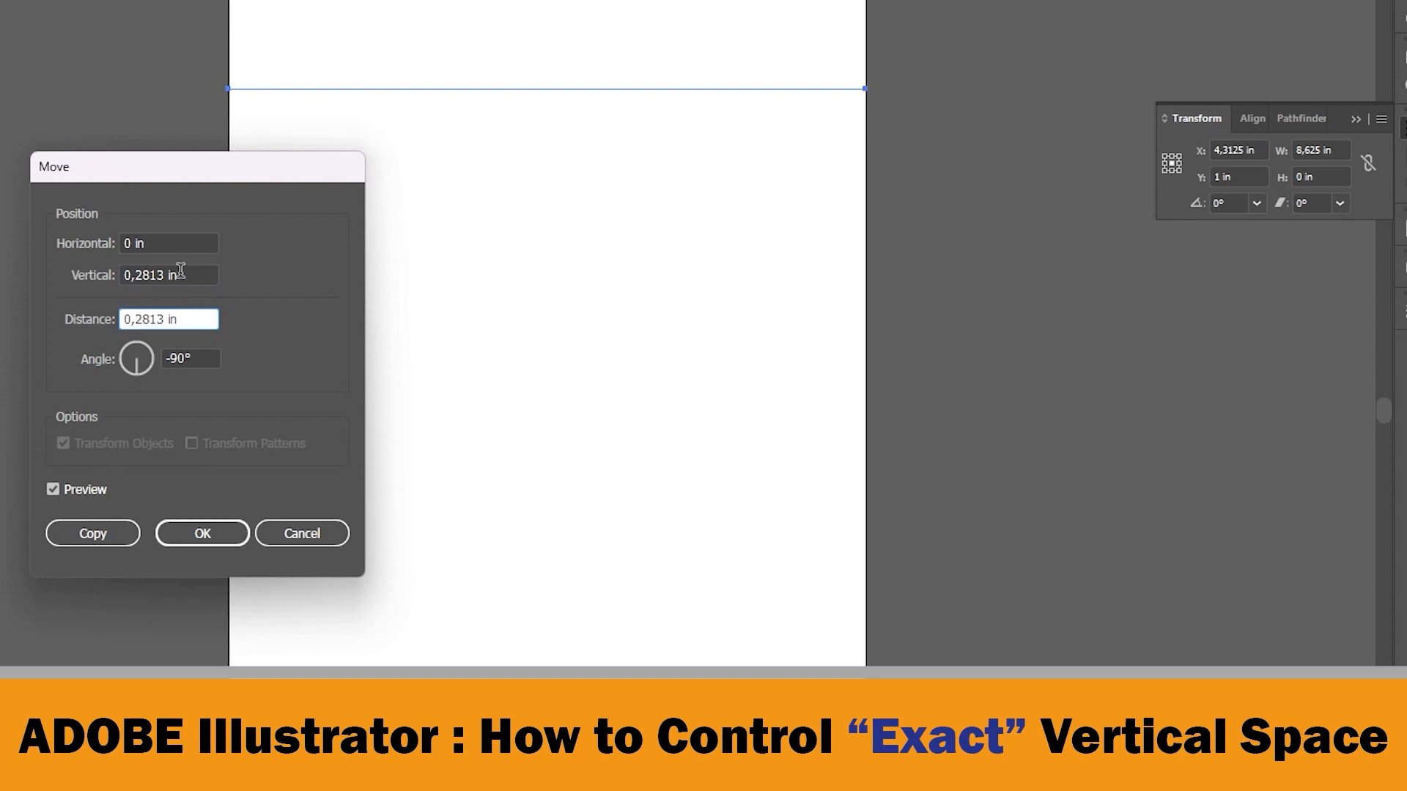
{"action": "left_click", "coordinate": [180, 273]}
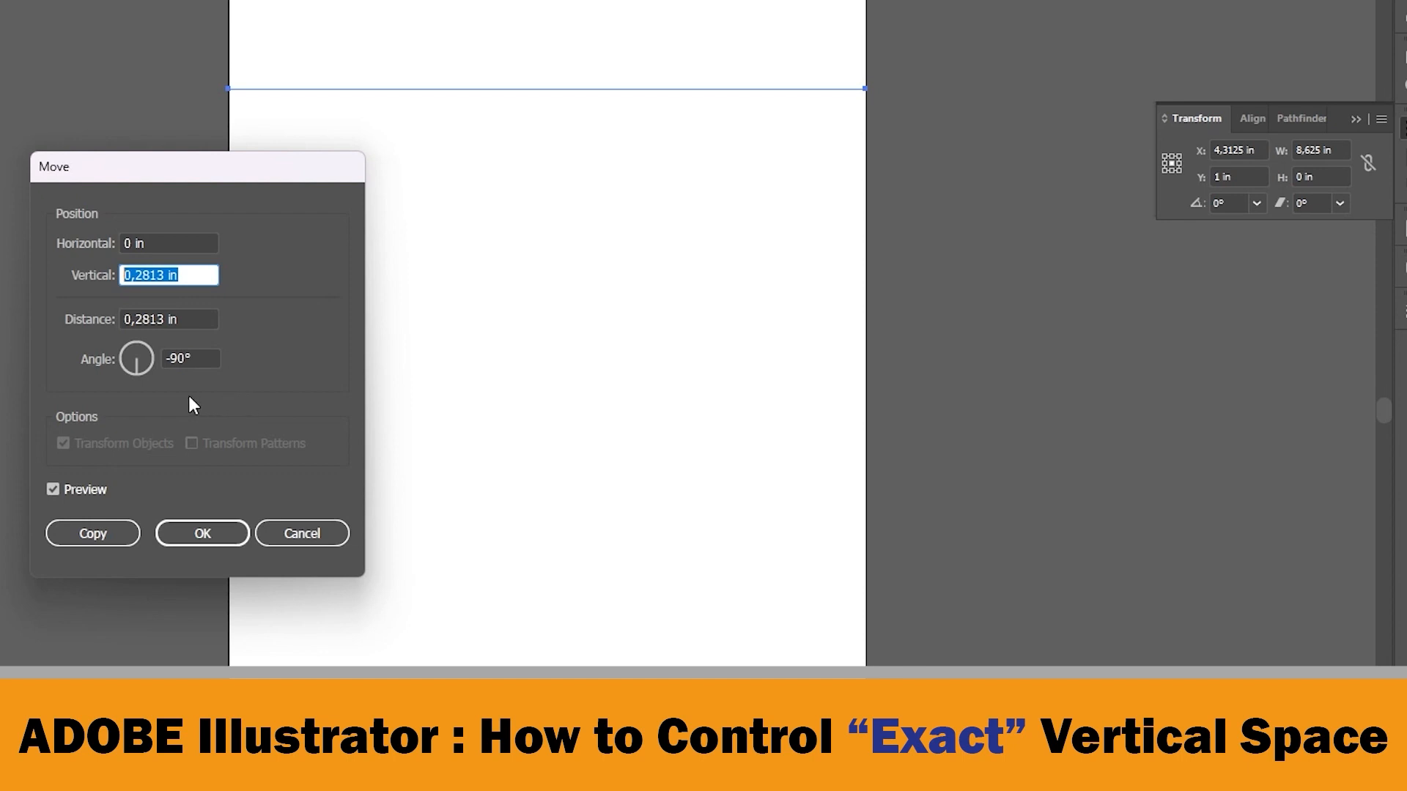
Step: Compare the line's position with the move preview off and on, and apply the move as a copy
{"action": "left_click", "coordinate": [55, 489]}
{"action": "left_click", "coordinate": [54, 489]}
{"action": "left_click", "coordinate": [57, 491]}
{"action": "left_click", "coordinate": [57, 491]}
{"action": "left_click", "coordinate": [57, 491]}
{"action": "left_click", "coordinate": [57, 491]}
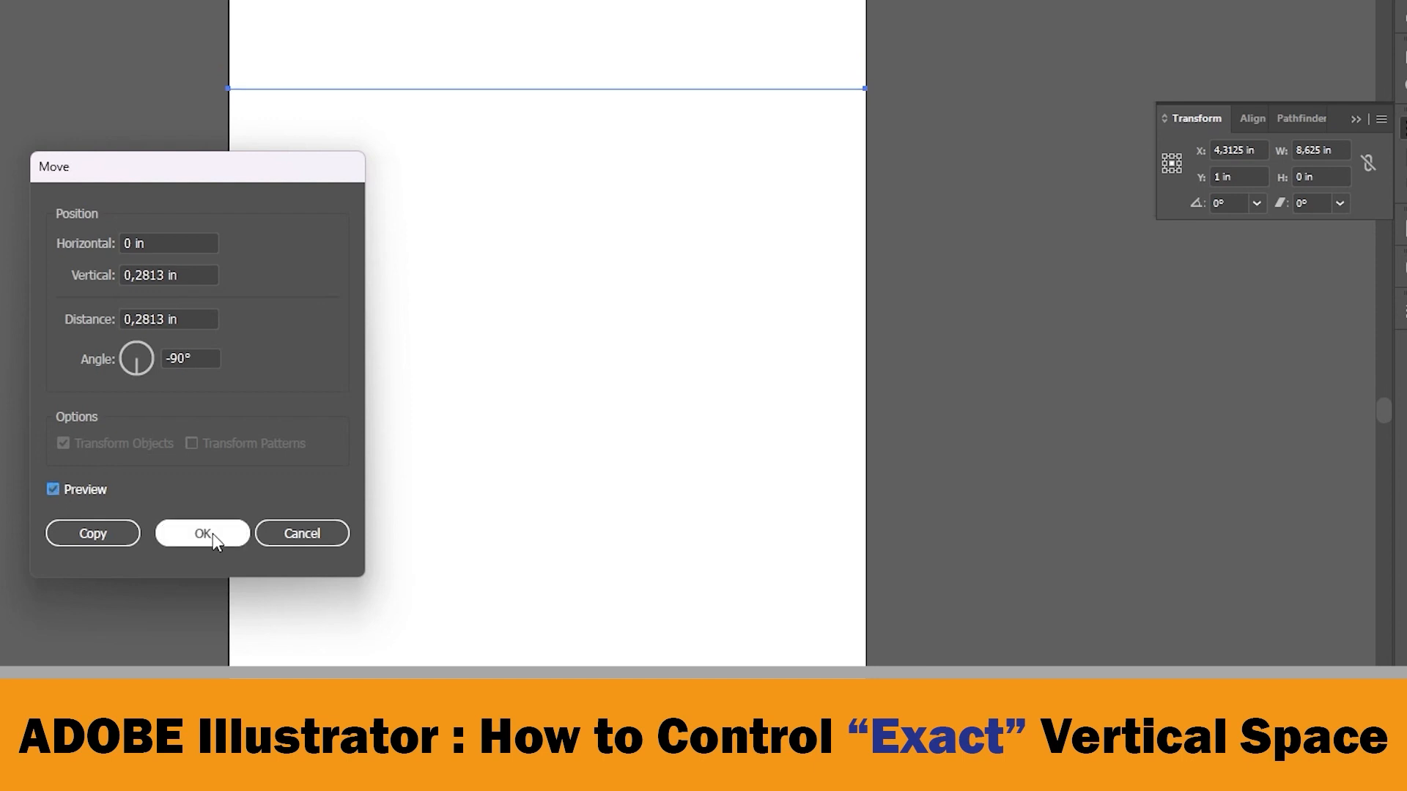
{"action": "left_click", "coordinate": [91, 533]}
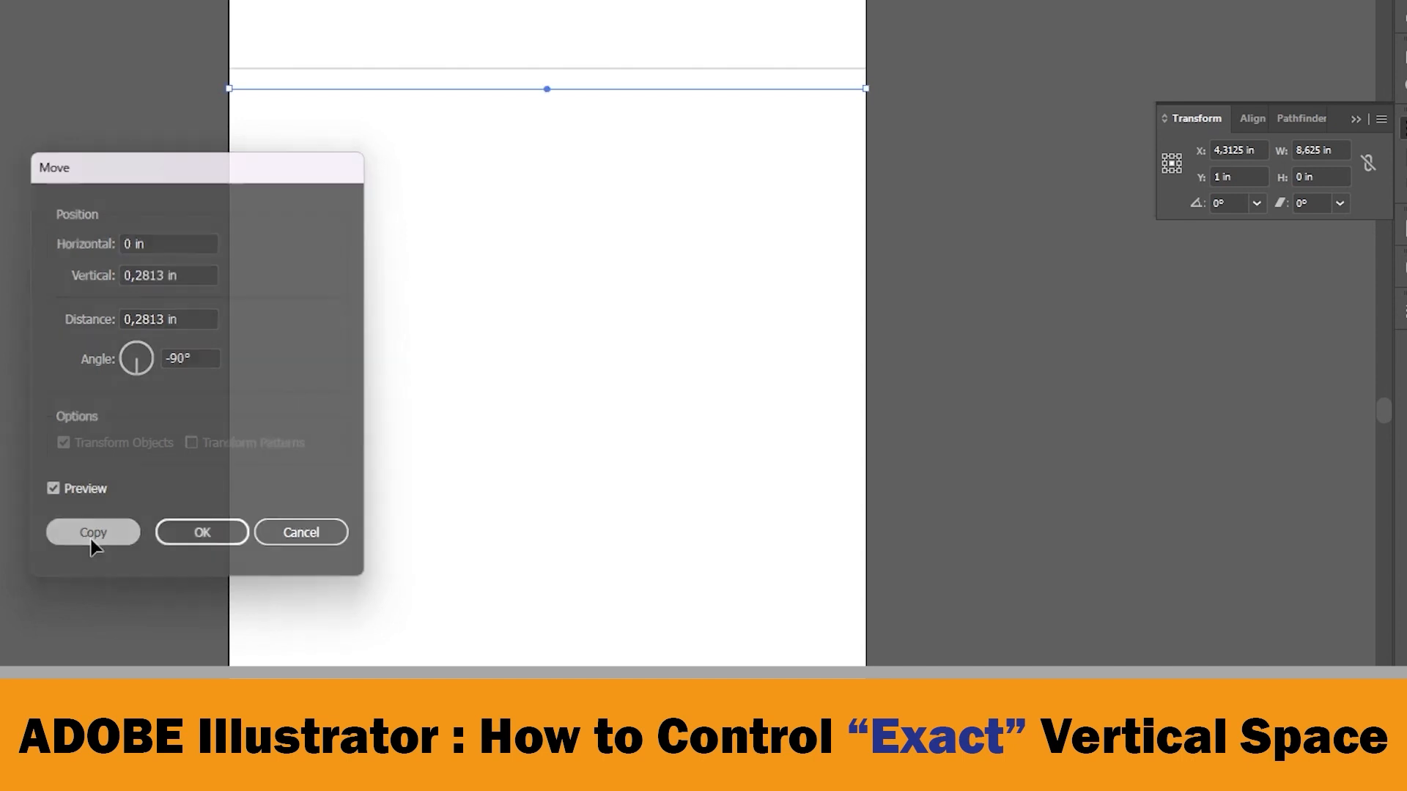
{"action": "left_click", "coordinate": [563, 109]}
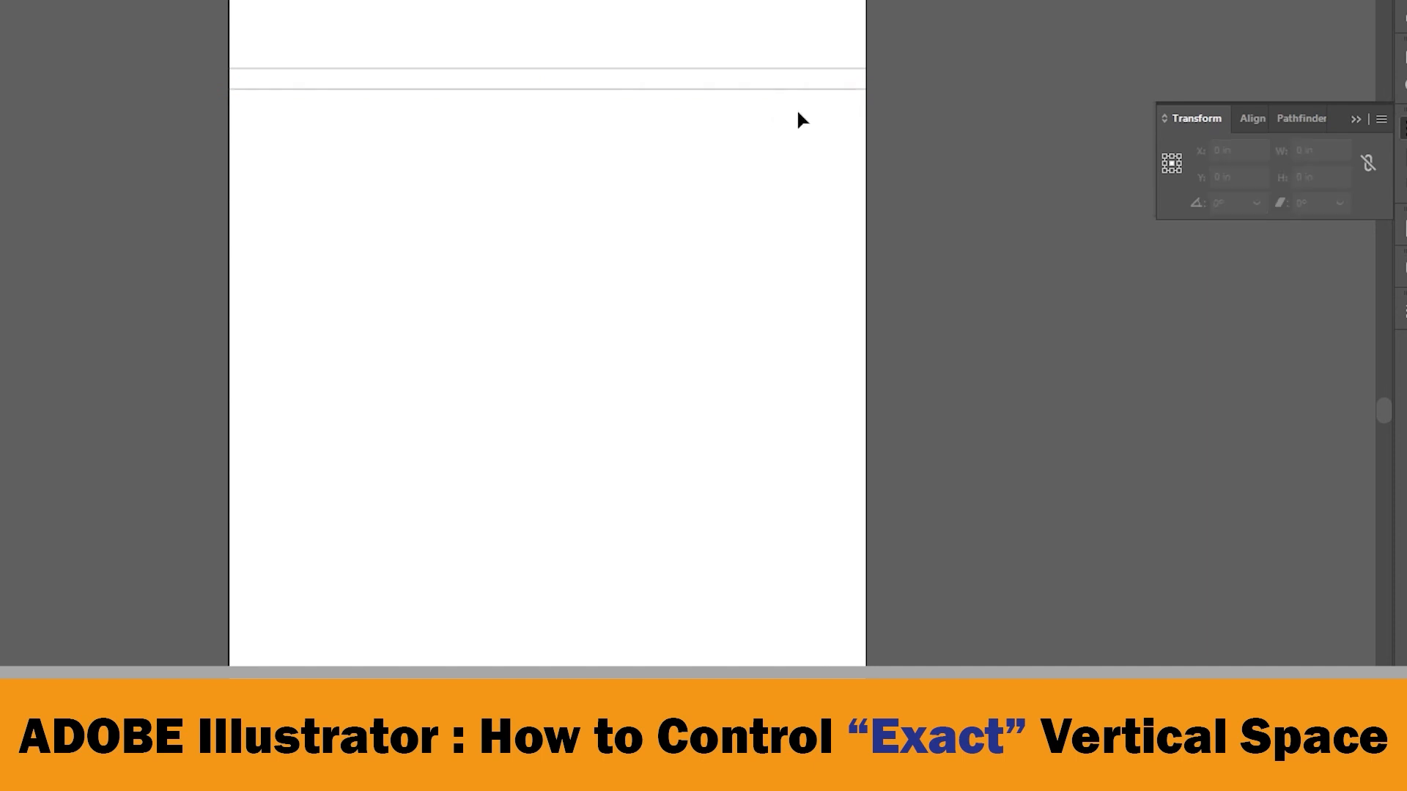
Step: Select both lines and check the vertical distance between them in their Transform height value
{"action": "left_click_drag", "start_coordinate": [710, 52], "coordinate": [695, 44]}
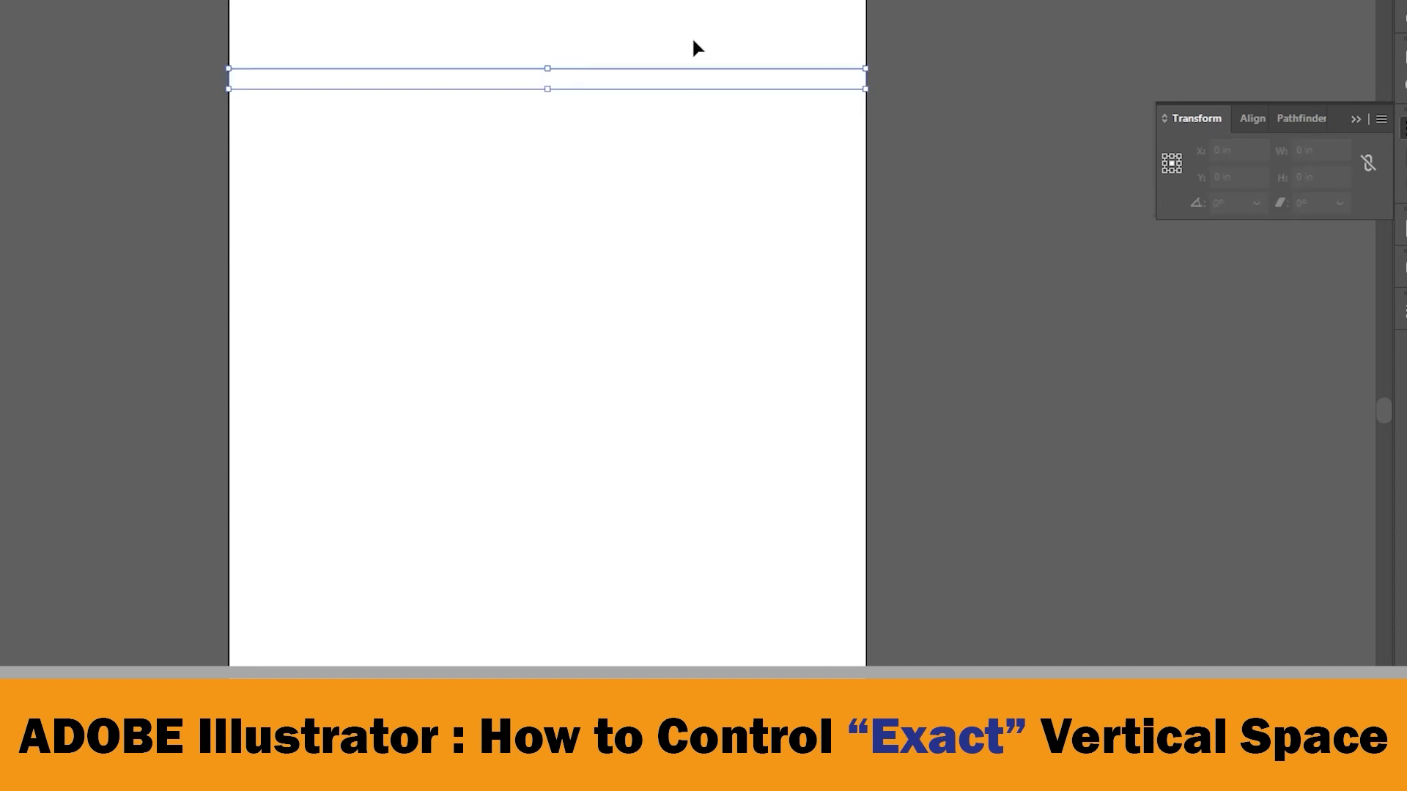
{"action": "left_click", "coordinate": [1341, 176]}
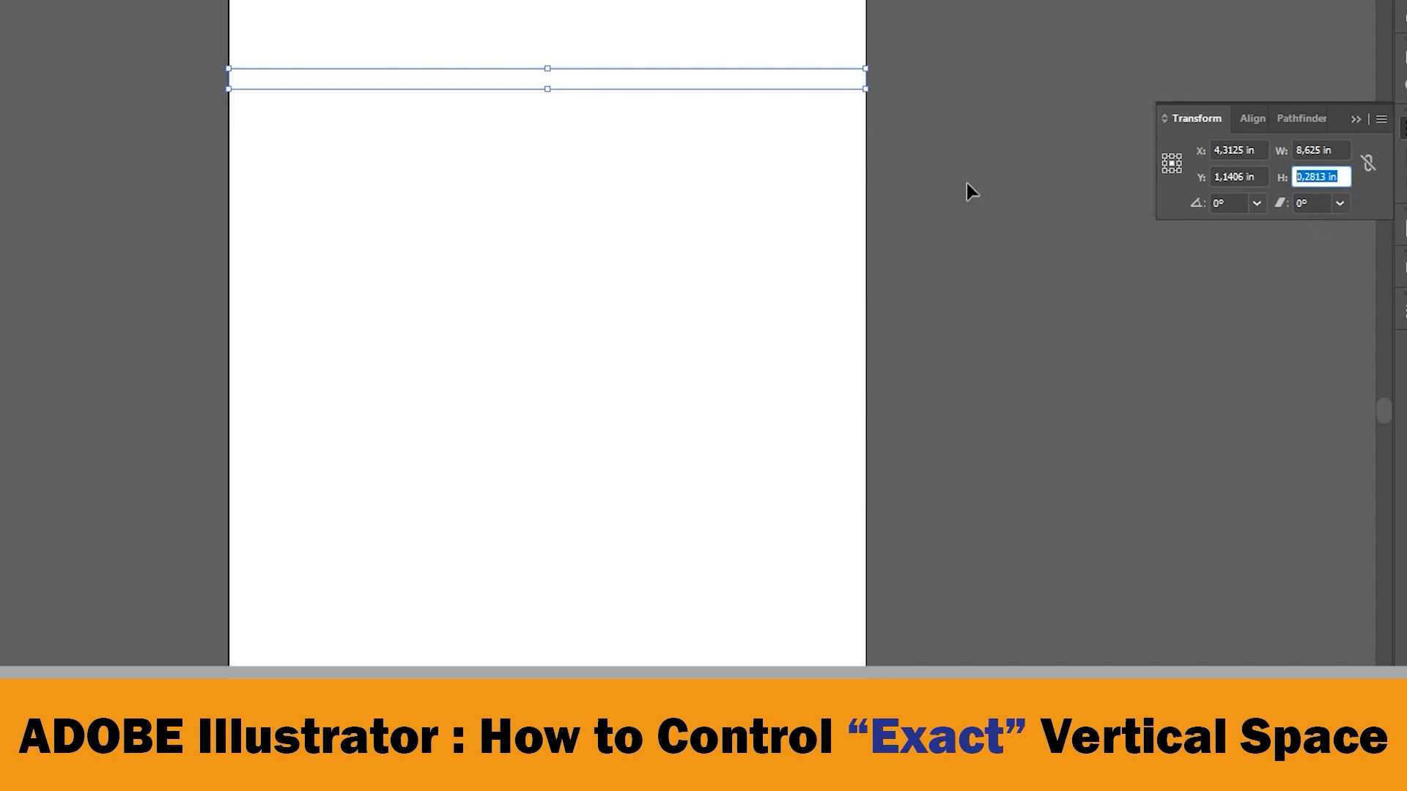
{"action": "left_click", "coordinate": [674, 152]}
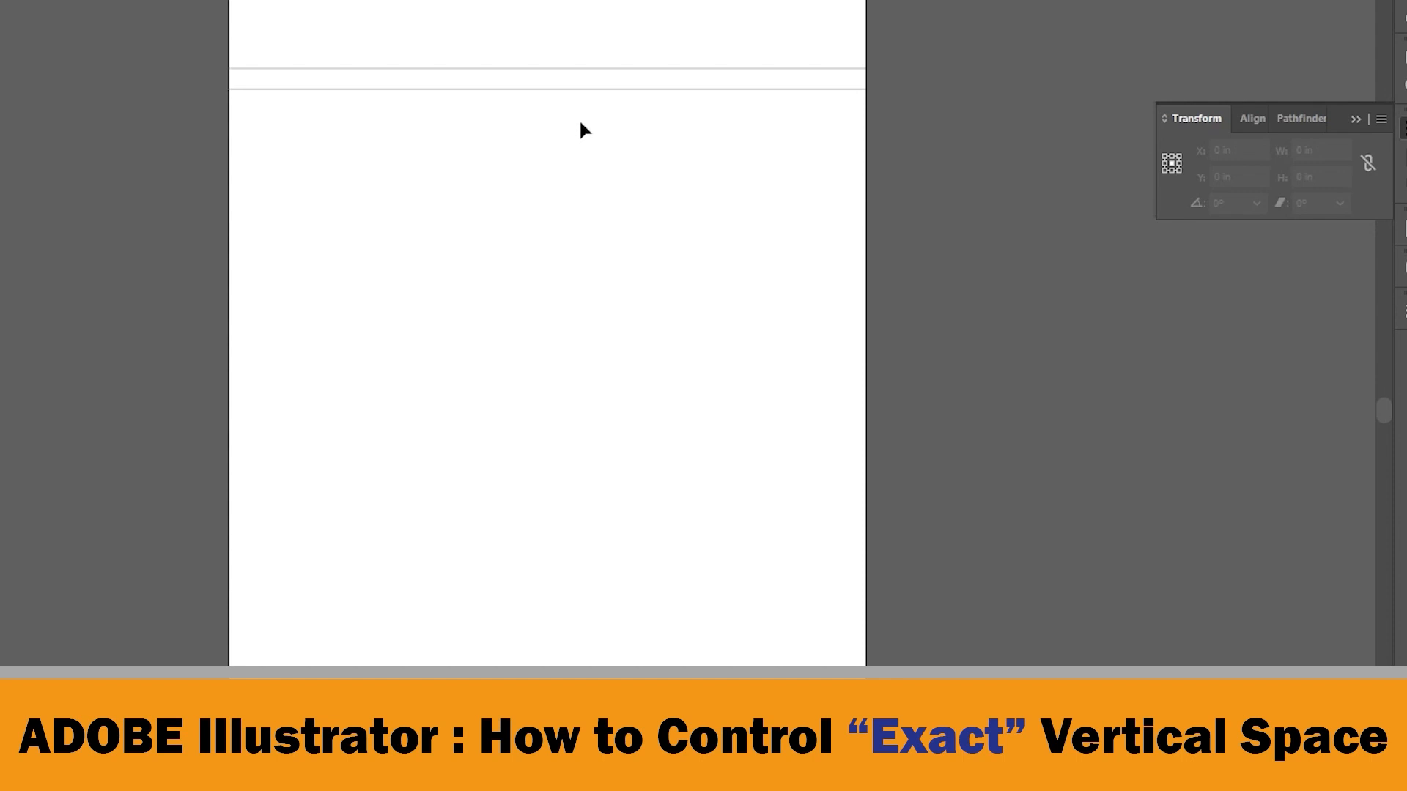
Step: Select the lower line and repeat the last move-copy once to add a third line below it
{"action": "left_click_drag", "start_coordinate": [579, 120], "coordinate": [491, 74]}
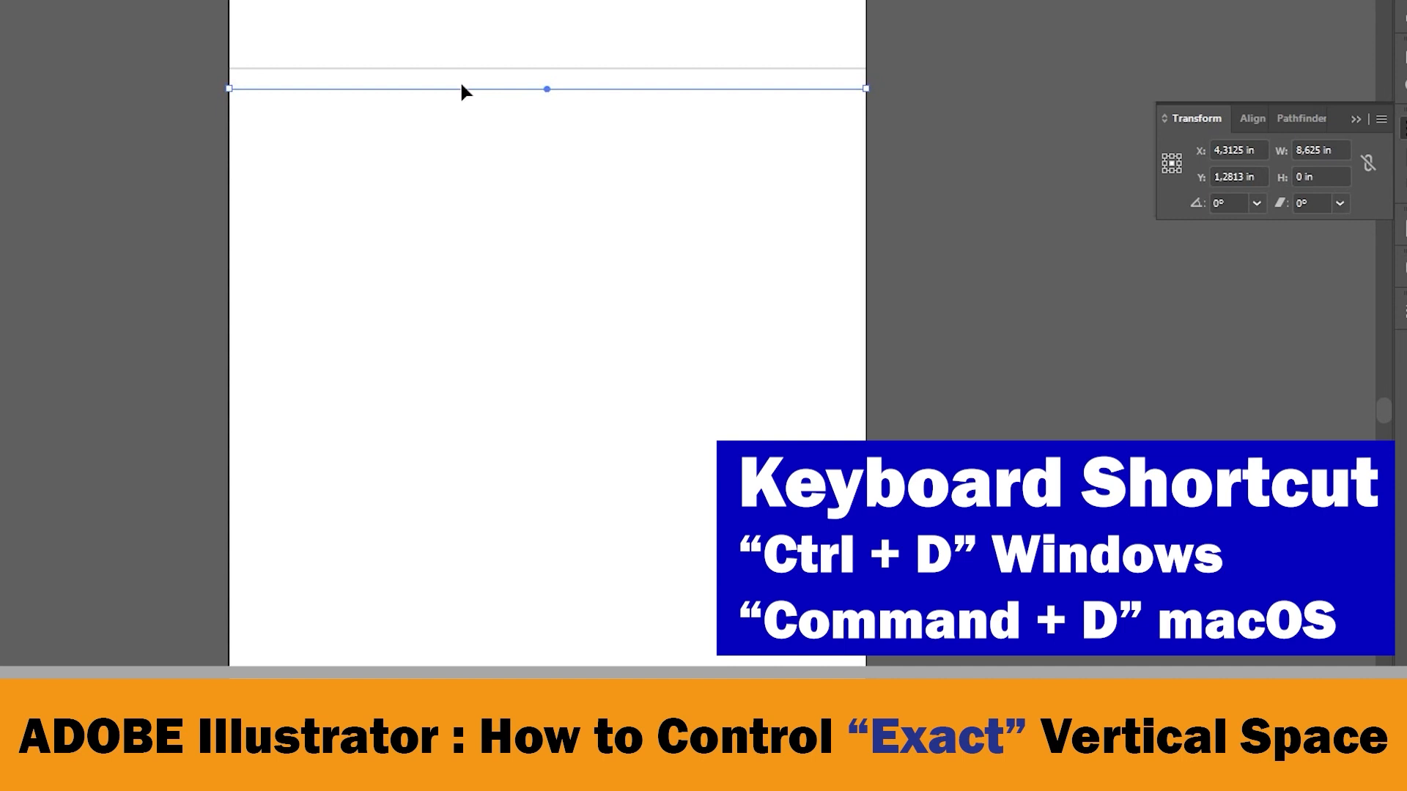
{"action": "key", "text": "a"}
{"action": "key", "text": "ctrl+d"}
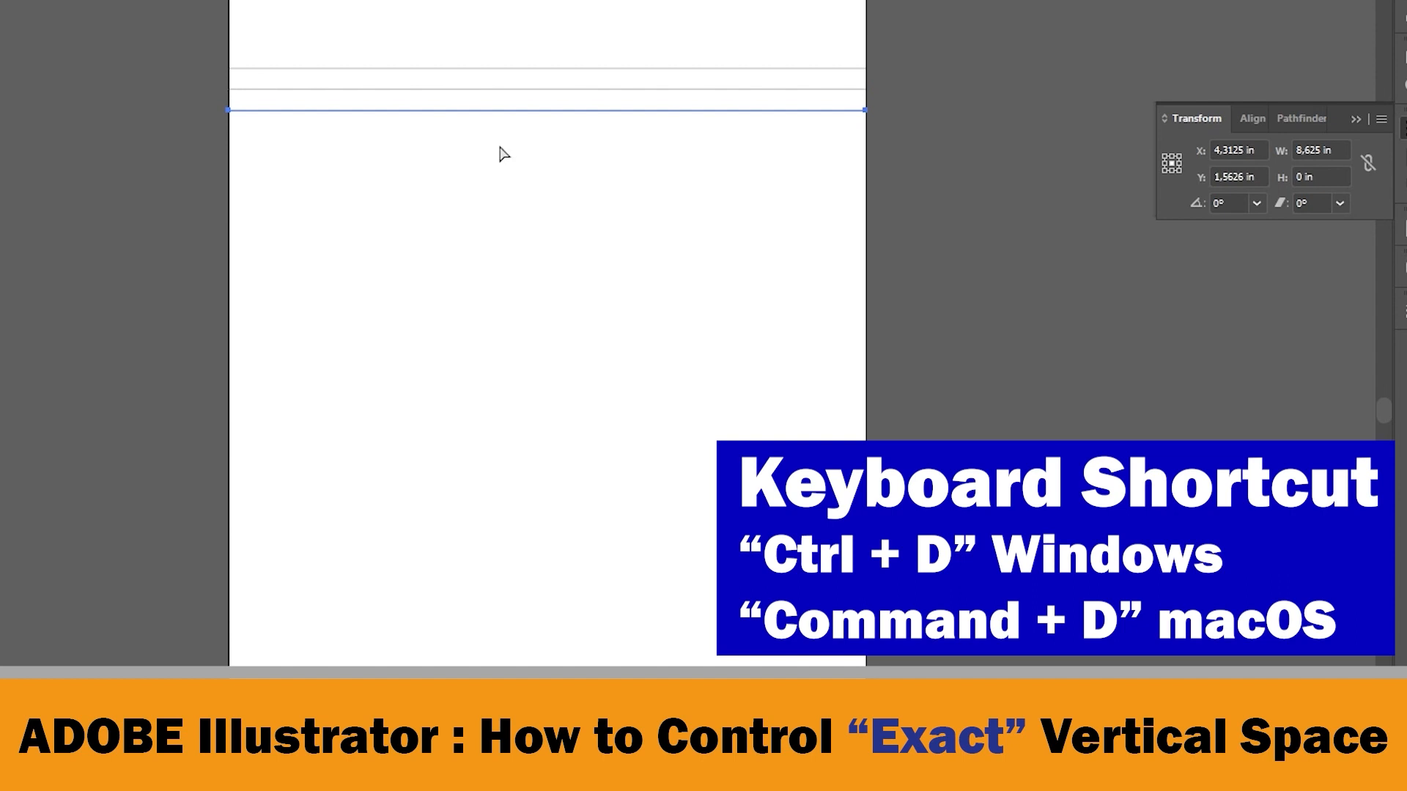
{"action": "key", "text": "v"}
{"action": "key", "text": "a"}
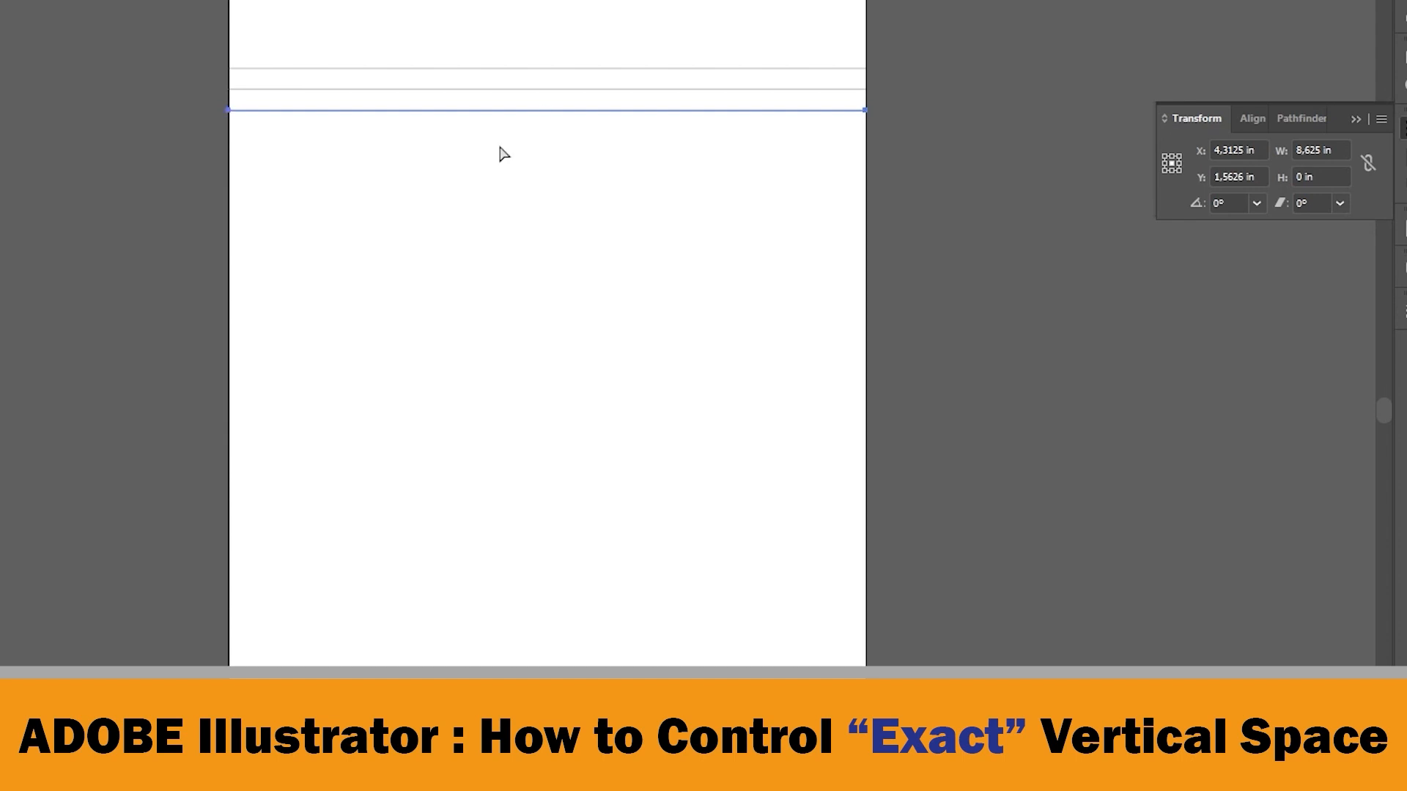
Step: Repeat the last move-copy of the line until the ruled lines fill the page down to about Y 10 in
{"action": "key", "text": "ctrl+d"}
{"action": "key", "text": "ctrl+d"}
{"action": "key", "text": "ctrl+d"}
{"action": "key", "text": "ctrl+d"}
{"action": "key", "text": "ctrl+d"}
{"action": "key", "text": "ctrl+d"}
{"action": "key", "text": "ctrl+d"}
{"action": "key", "text": "ctrl+d"}
{"action": "key", "text": "ctrl+d"}
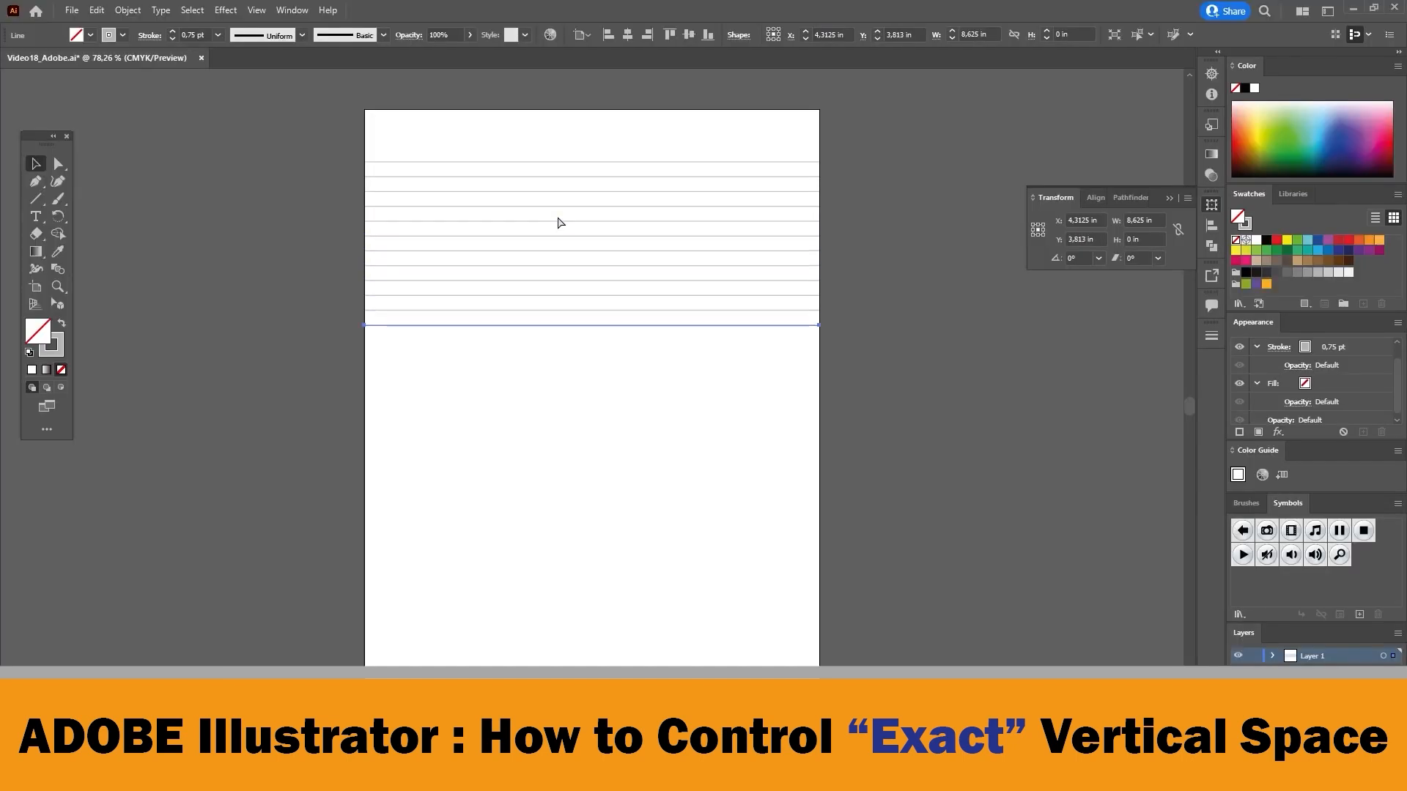
{"action": "key", "text": "ctrl+d"}
{"action": "key", "text": "ctrl+d"}
{"action": "key", "text": "ctrl+d"}
{"action": "key", "text": "ctrl+d"}
{"action": "key", "text": "ctrl+d"}
{"action": "key", "text": "ctrl+d"}
{"action": "key", "text": "ctrl+d"}
{"action": "key", "text": "ctrl+d"}
{"action": "key", "text": "ctrl+d"}
{"action": "key", "text": "ctrl+d"}
{"action": "key", "text": "ctrl+d"}
{"action": "key", "text": "ctrl+d"}
{"action": "key", "text": "ctrl+d"}
{"action": "key", "text": "ctrl+d"}
{"action": "key", "text": "ctrl+d"}
{"action": "key", "text": "ctrl+d"}
{"action": "key", "text": "ctrl+d"}
{"action": "key", "text": "ctrl+d"}
{"action": "key", "text": "ctrl+d"}
{"action": "key", "text": "ctrl+d"}
{"action": "key", "text": "ctrl+d"}
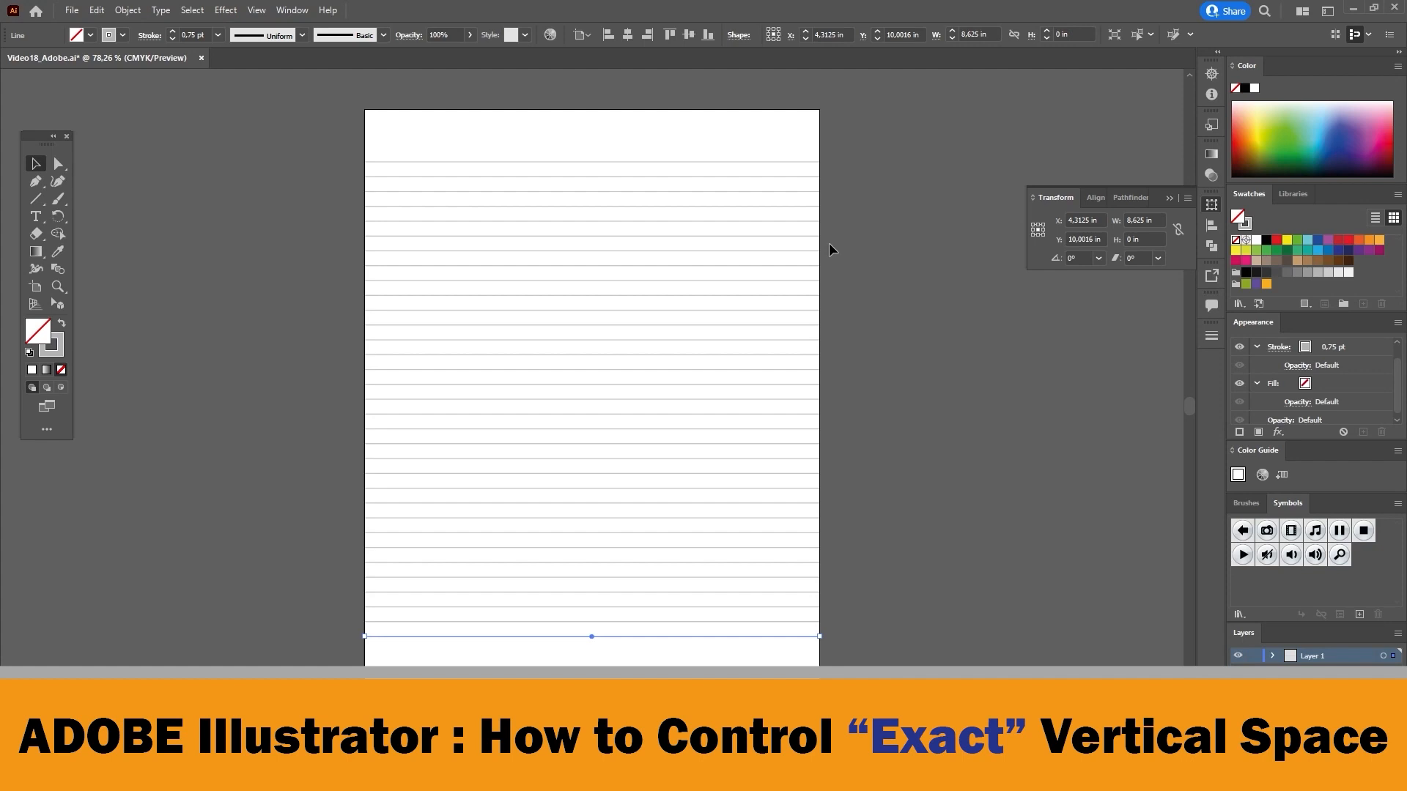
Step: Select two neighbouring ruled lines and check the spacing between them in their Transform height value
{"action": "left_click_drag", "start_coordinate": [775, 219], "coordinate": [771, 214]}
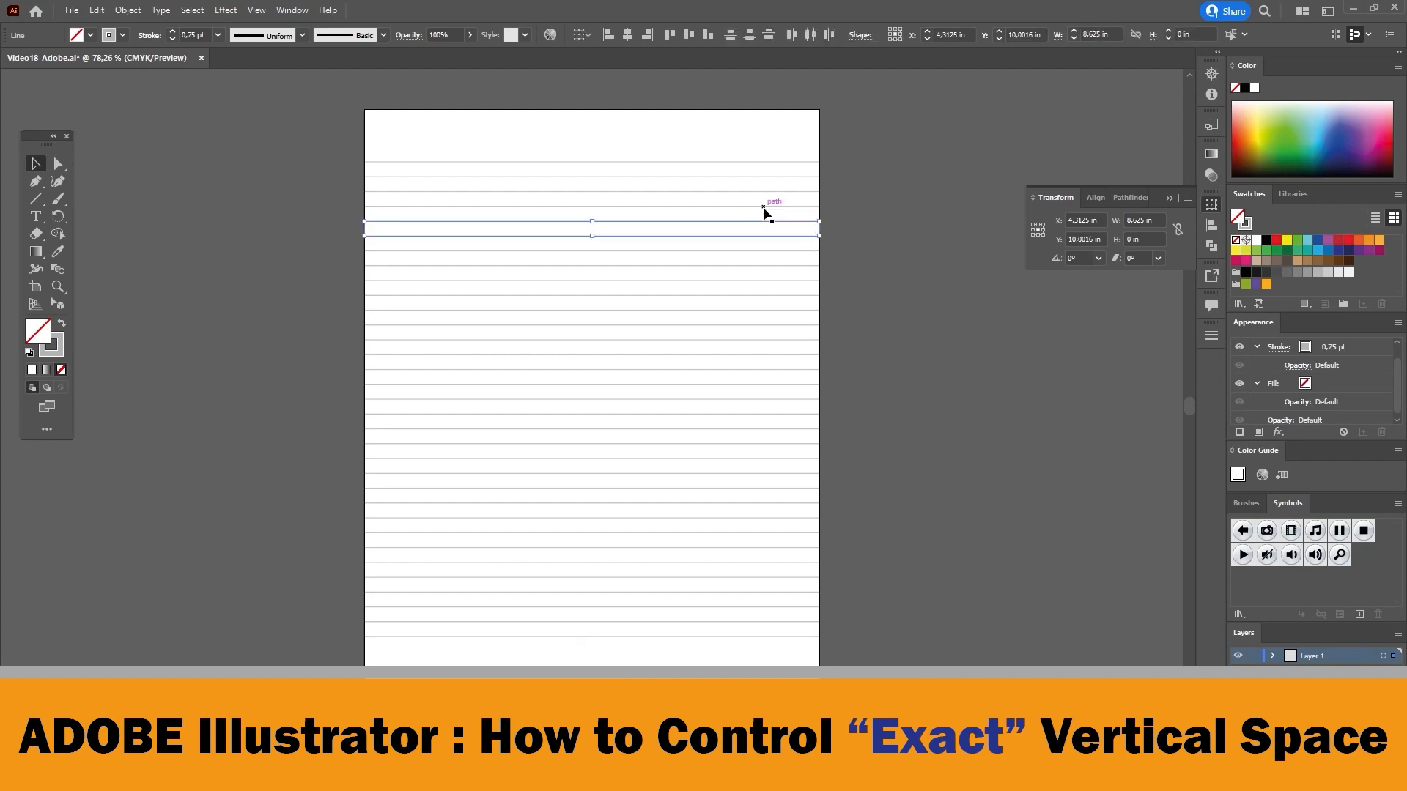
{"action": "left_click", "coordinate": [1140, 239]}
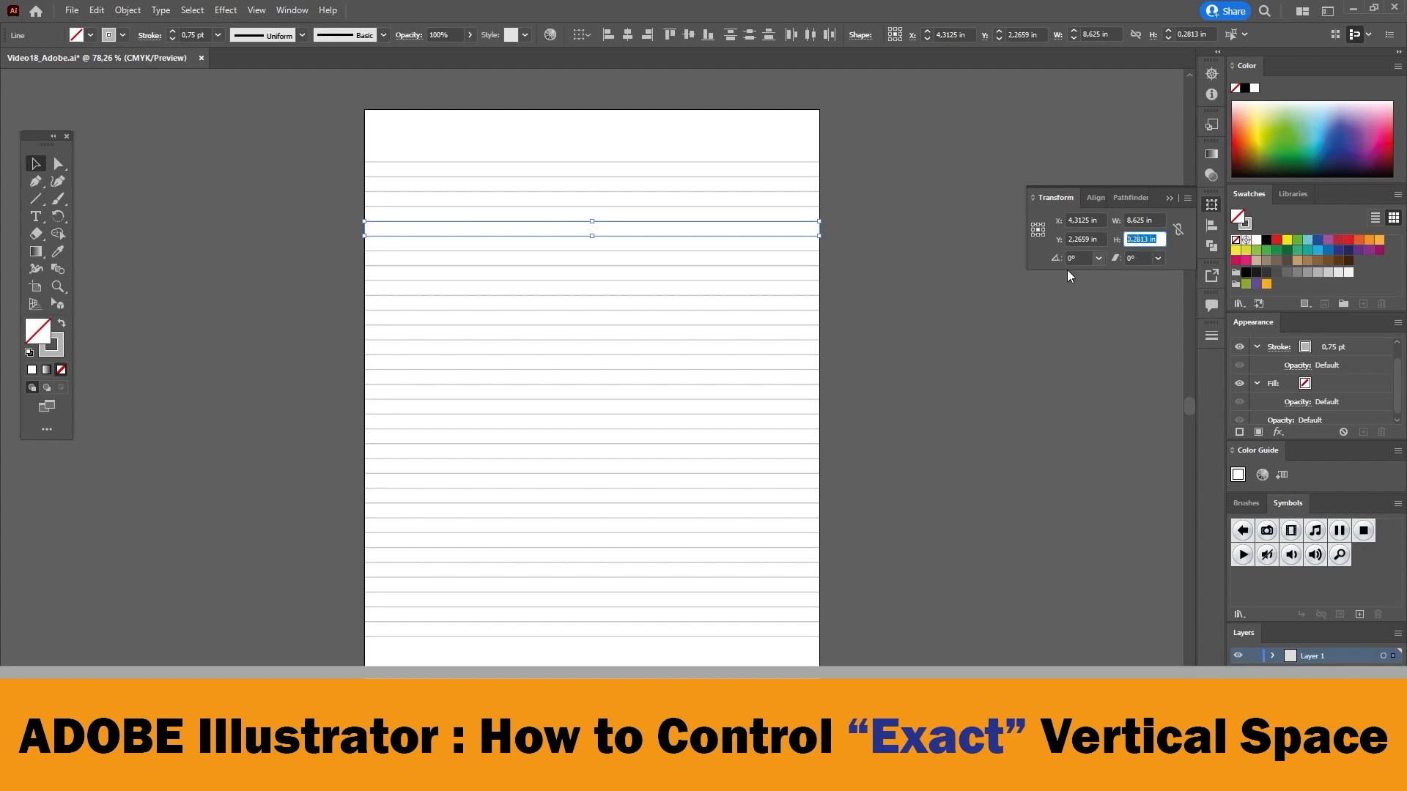
{"action": "left_click", "coordinate": [846, 285]}
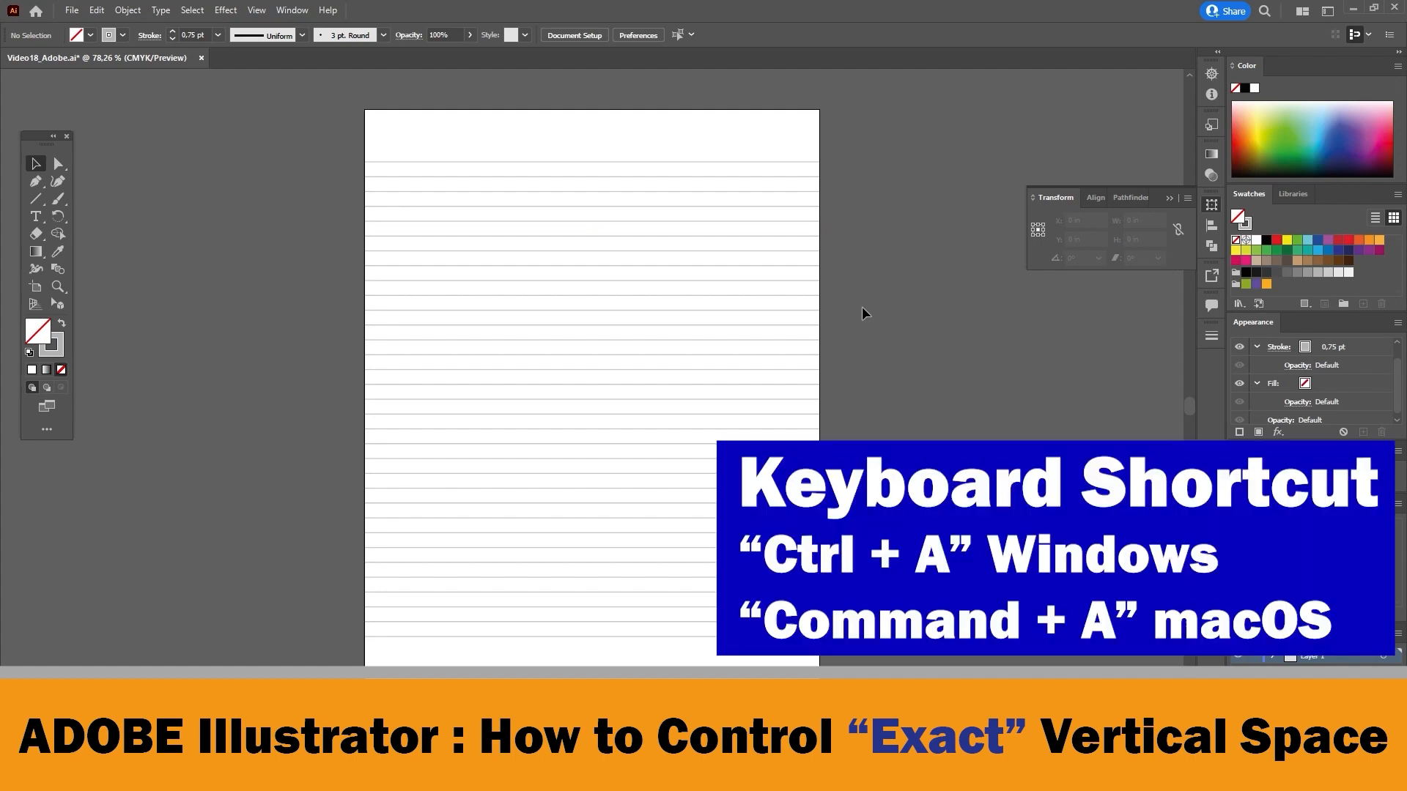
Step: Group all the ruled lines and shift the group down to about Y 5.63 in, keeping its horizontal position
{"action": "key", "text": "ctrl+a"}
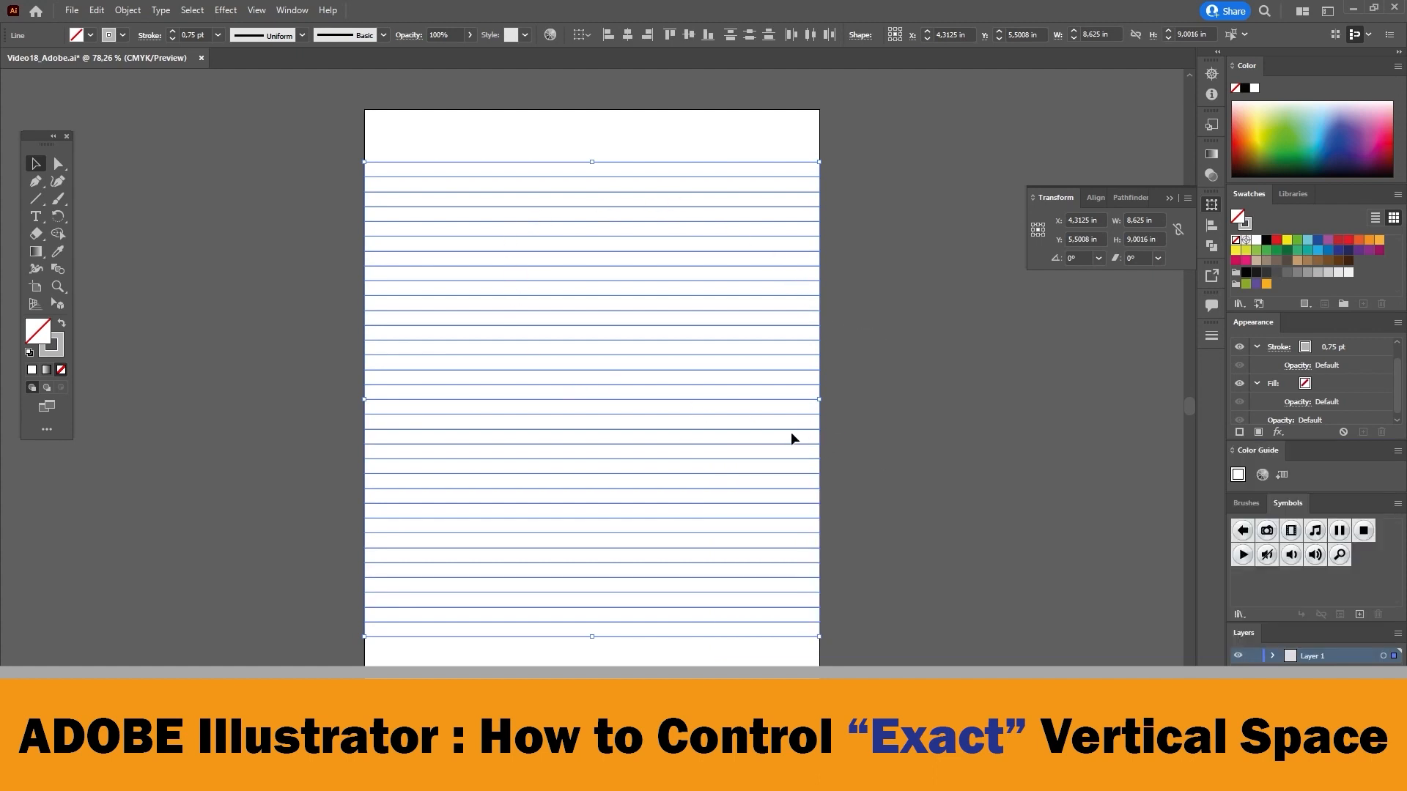
{"action": "right_click", "coordinate": [655, 372]}
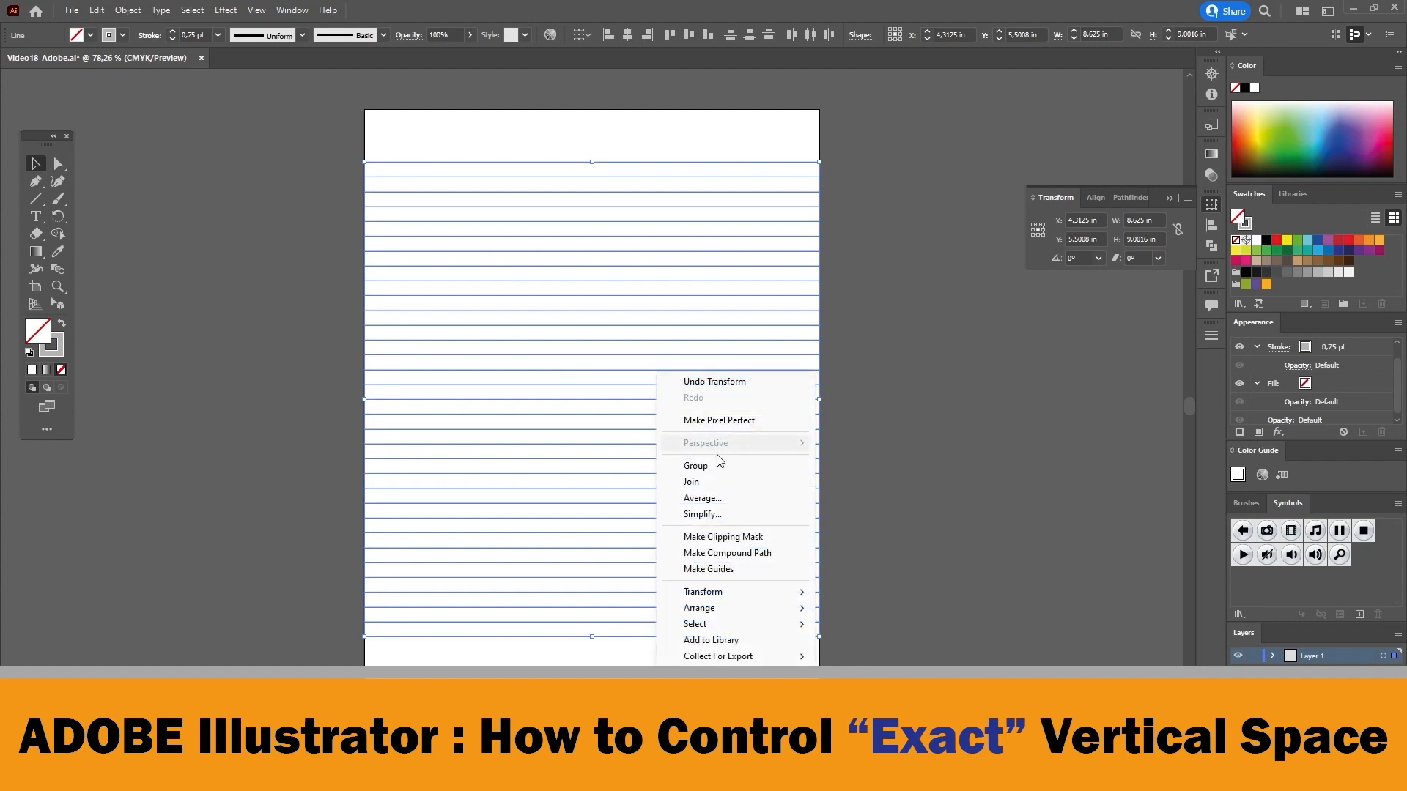
{"action": "left_click", "coordinate": [696, 467]}
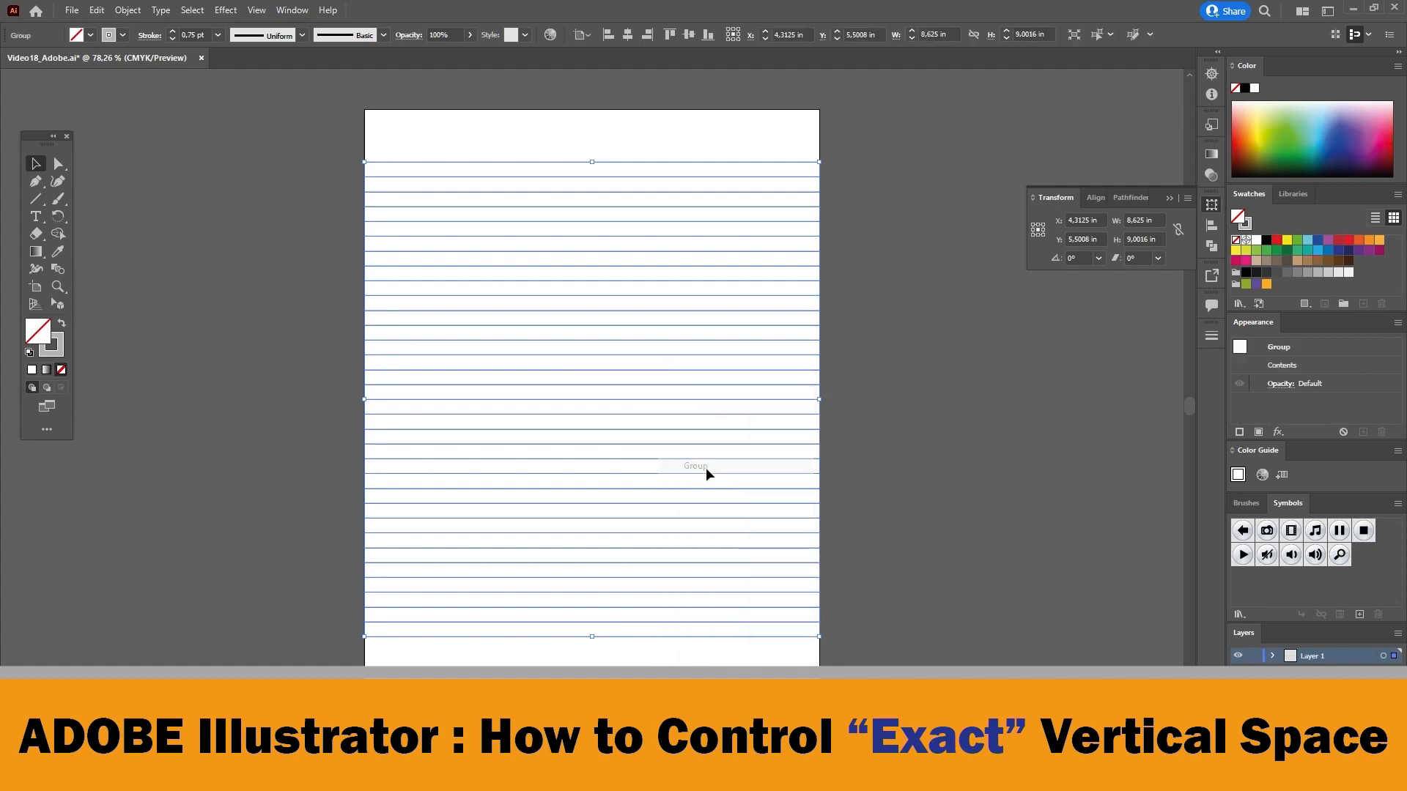
{"action": "mouse_move", "coordinate": [654, 376]}
{"action": "left_mouse_down"}
{"action": "mouse_move", "coordinate": [713, 354]}
{"action": "mouse_move", "coordinate": [710, 333]}
{"action": "mouse_move", "coordinate": [653, 349]}
{"action": "mouse_move", "coordinate": [639, 376]}
{"action": "left_mouse_up"}
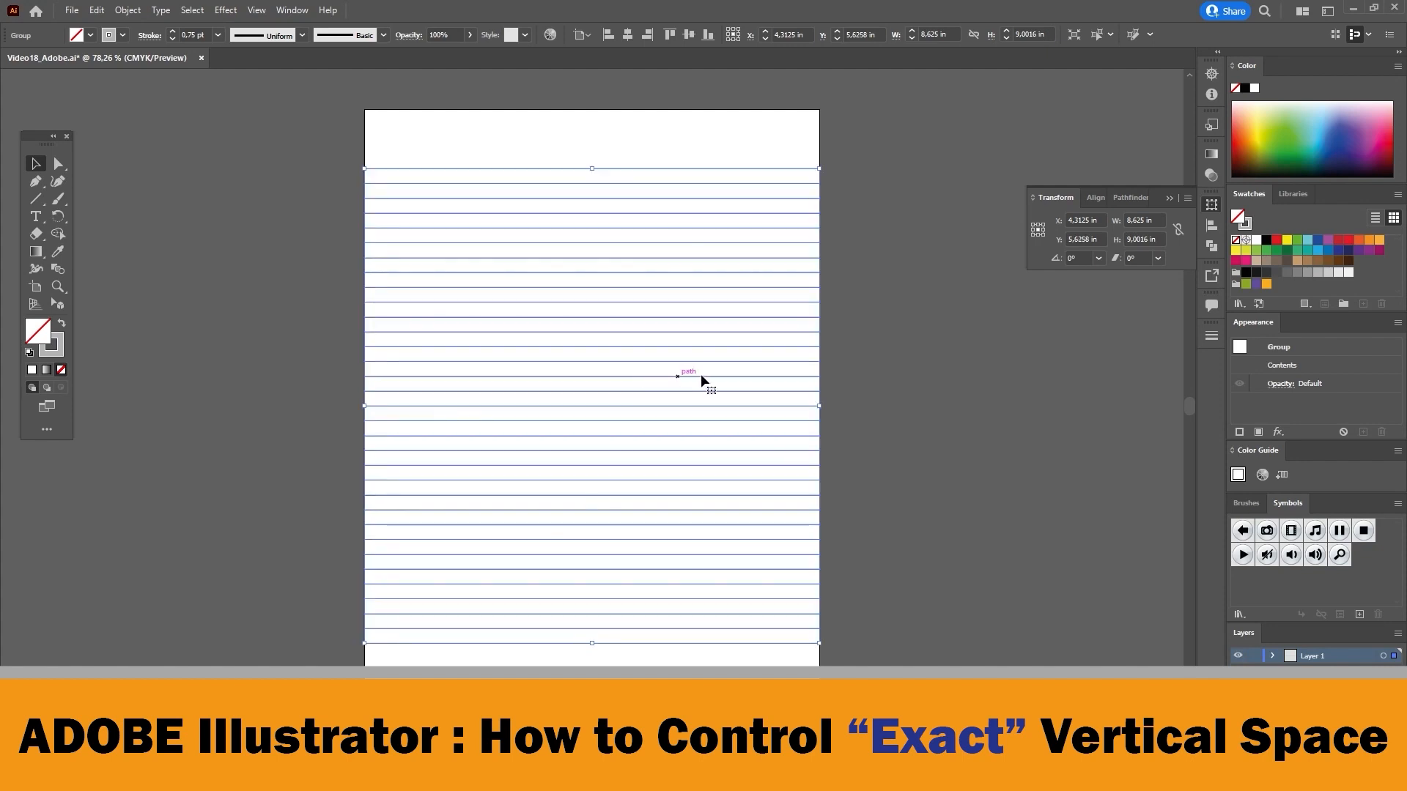
{"action": "left_click", "coordinate": [868, 358]}
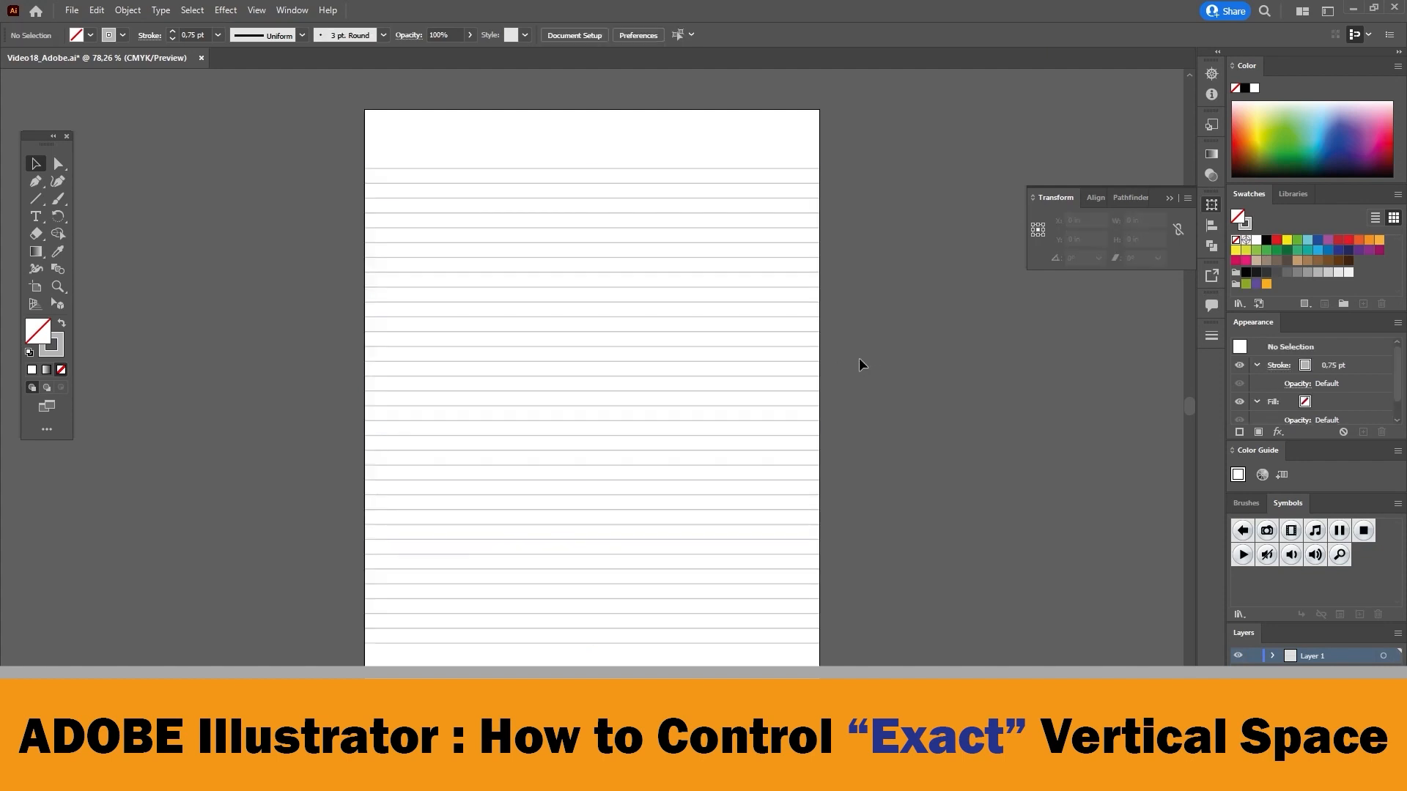
Step: Draw a vertical margin line about 9.68 in long across the ruled lines, near the page's left edge at about X 1.34 in
{"action": "left_click", "coordinate": [39, 201]}
{"action": "left_click_drag", "start_coordinate": [436, 152], "coordinate": [450, 662]}
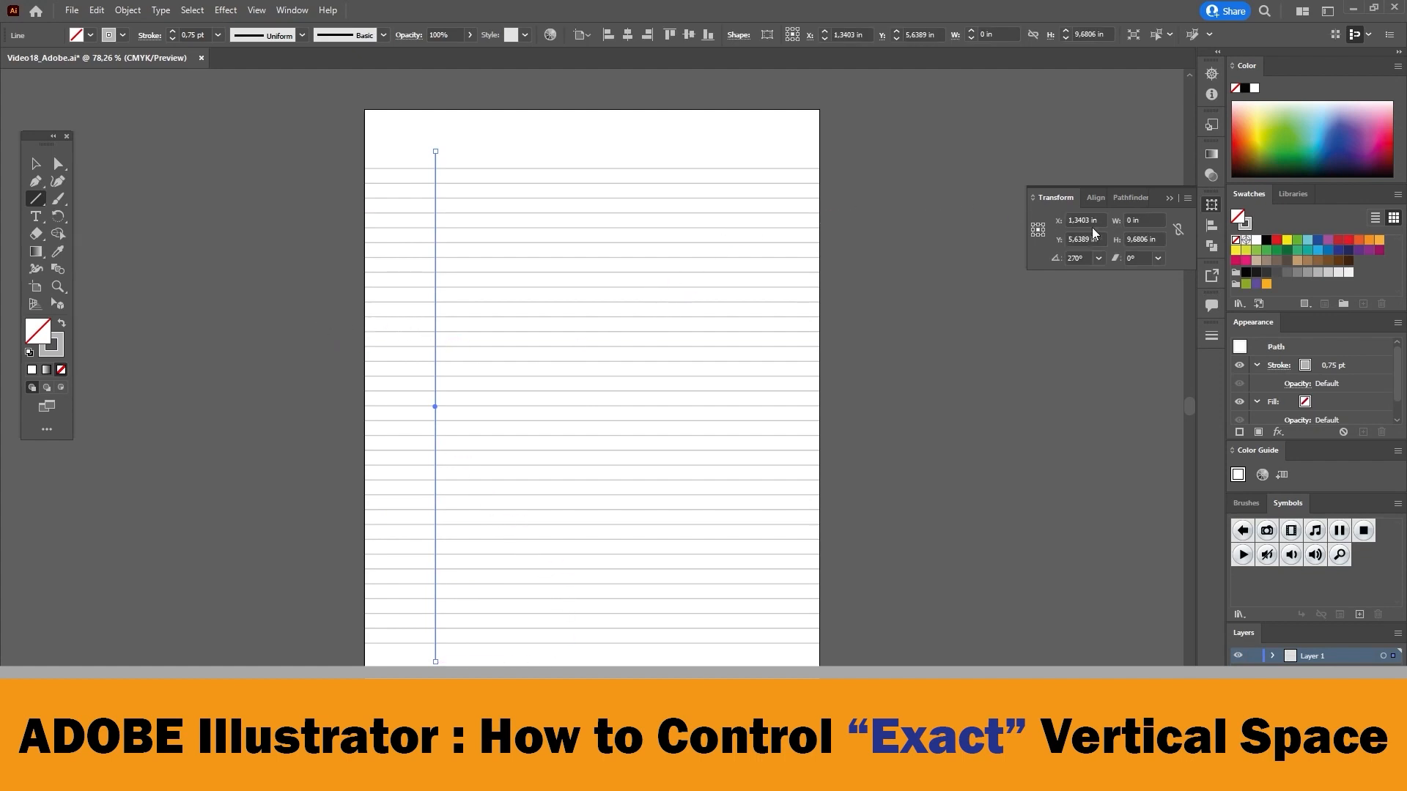
{"action": "key", "text": "v"}
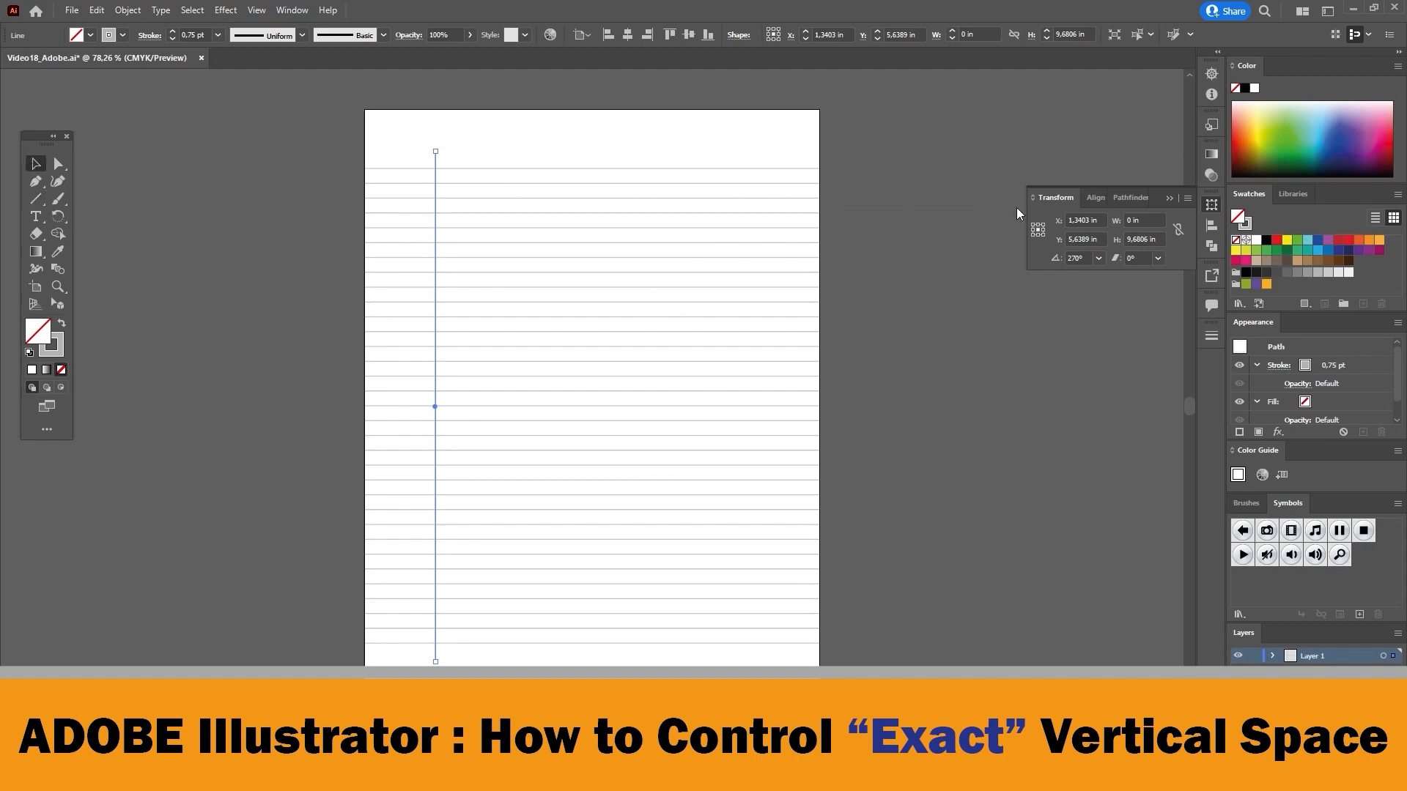
Step: Set the vertical margin line's height to 11.25 in
{"action": "left_click", "coordinate": [1118, 237]}
{"action": "type", "text": "1"}
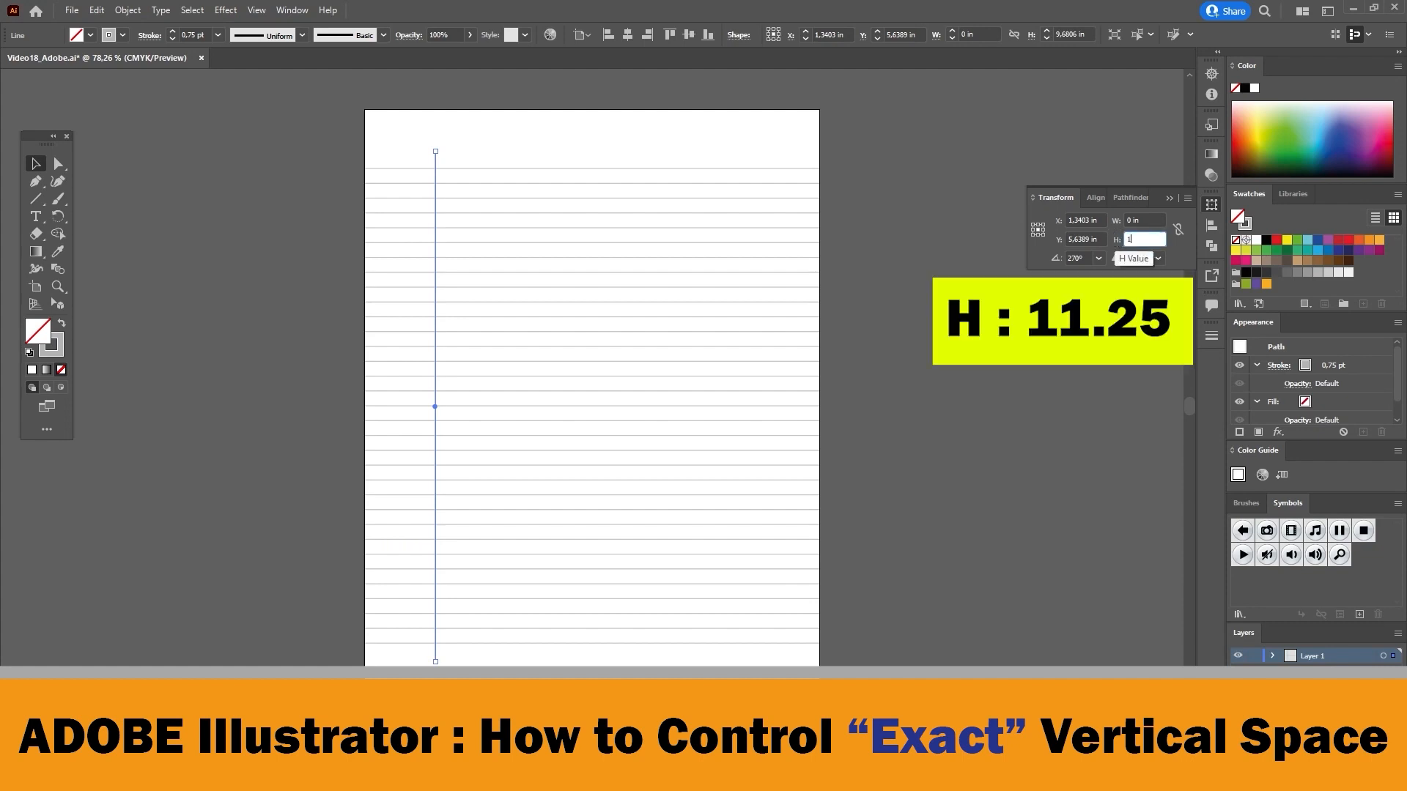
{"action": "type", "text": "1,25"}
{"action": "key", "text": "Return"}
{"action": "left_click", "coordinate": [953, 372]}
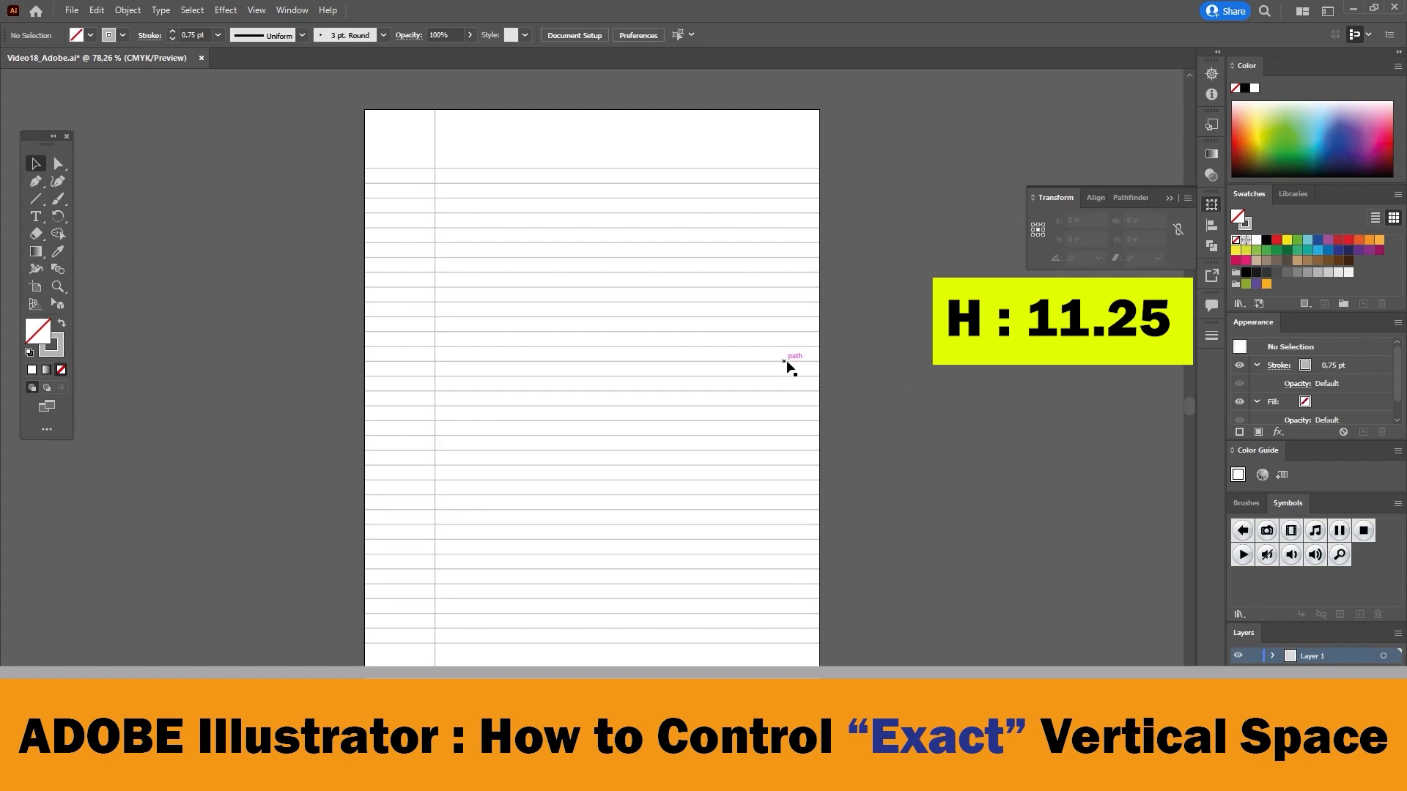
Step: Select the vertical margin line and align its centre vertically to the page
{"action": "left_click_drag", "start_coordinate": [516, 153], "coordinate": [414, 133]}
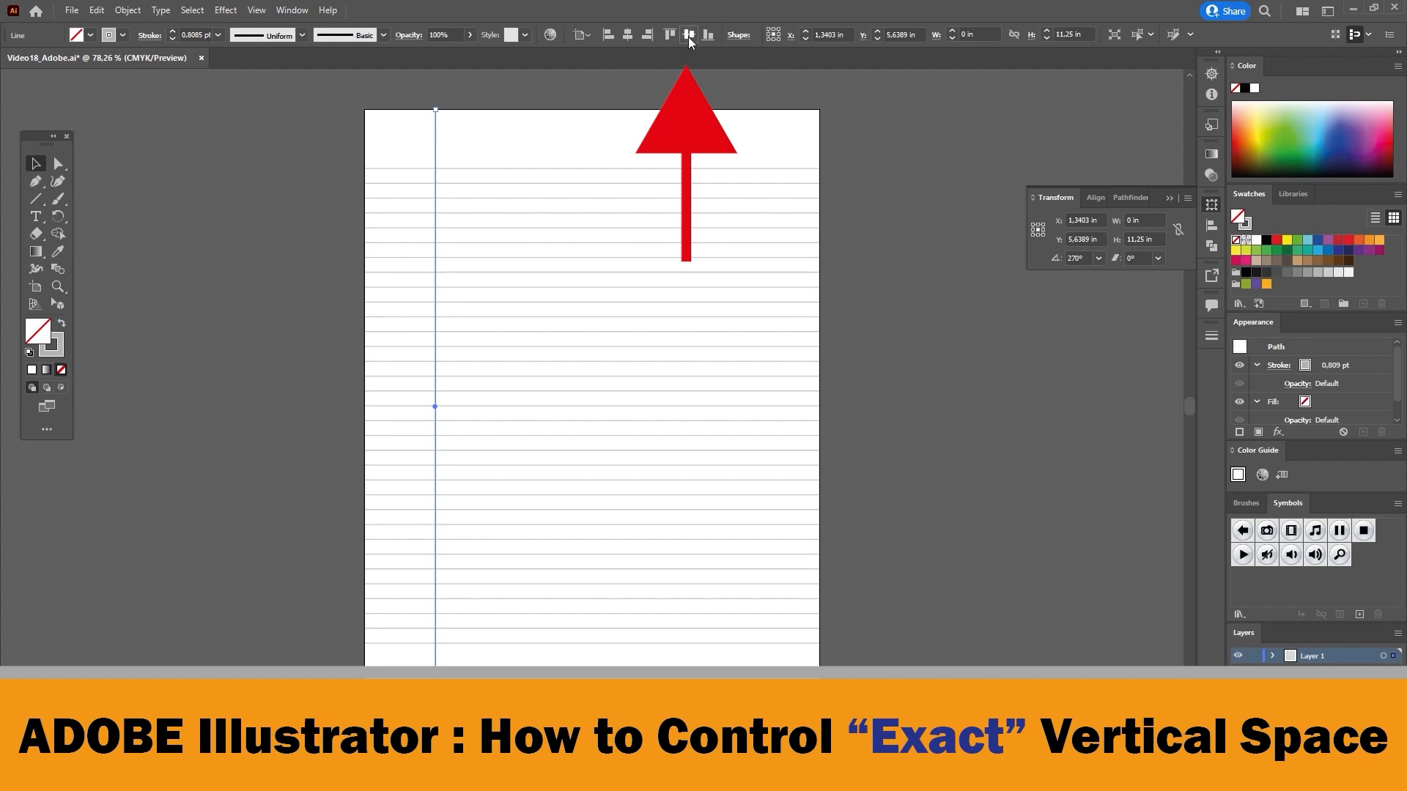
{"action": "left_click", "coordinate": [688, 37]}
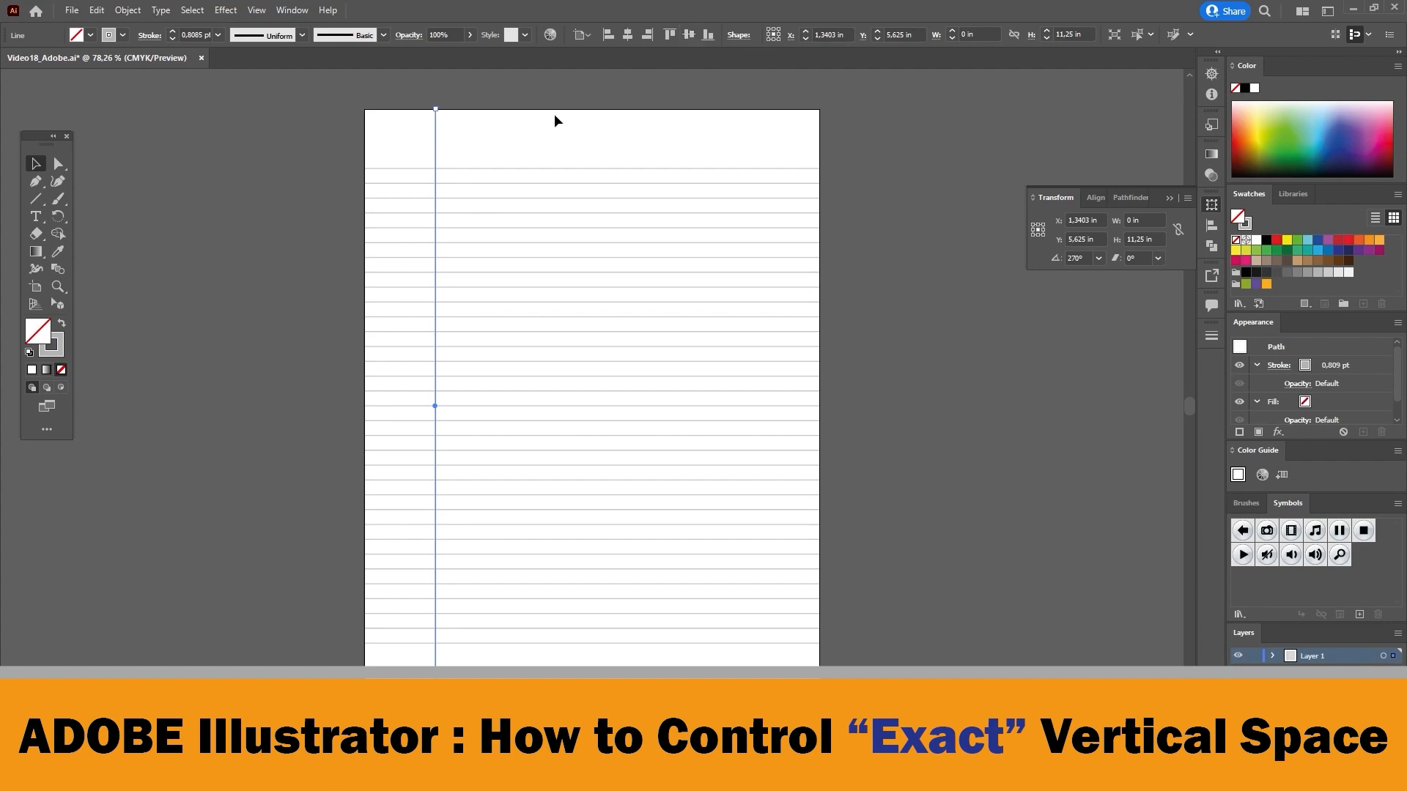
{"action": "left_click", "coordinate": [509, 134]}
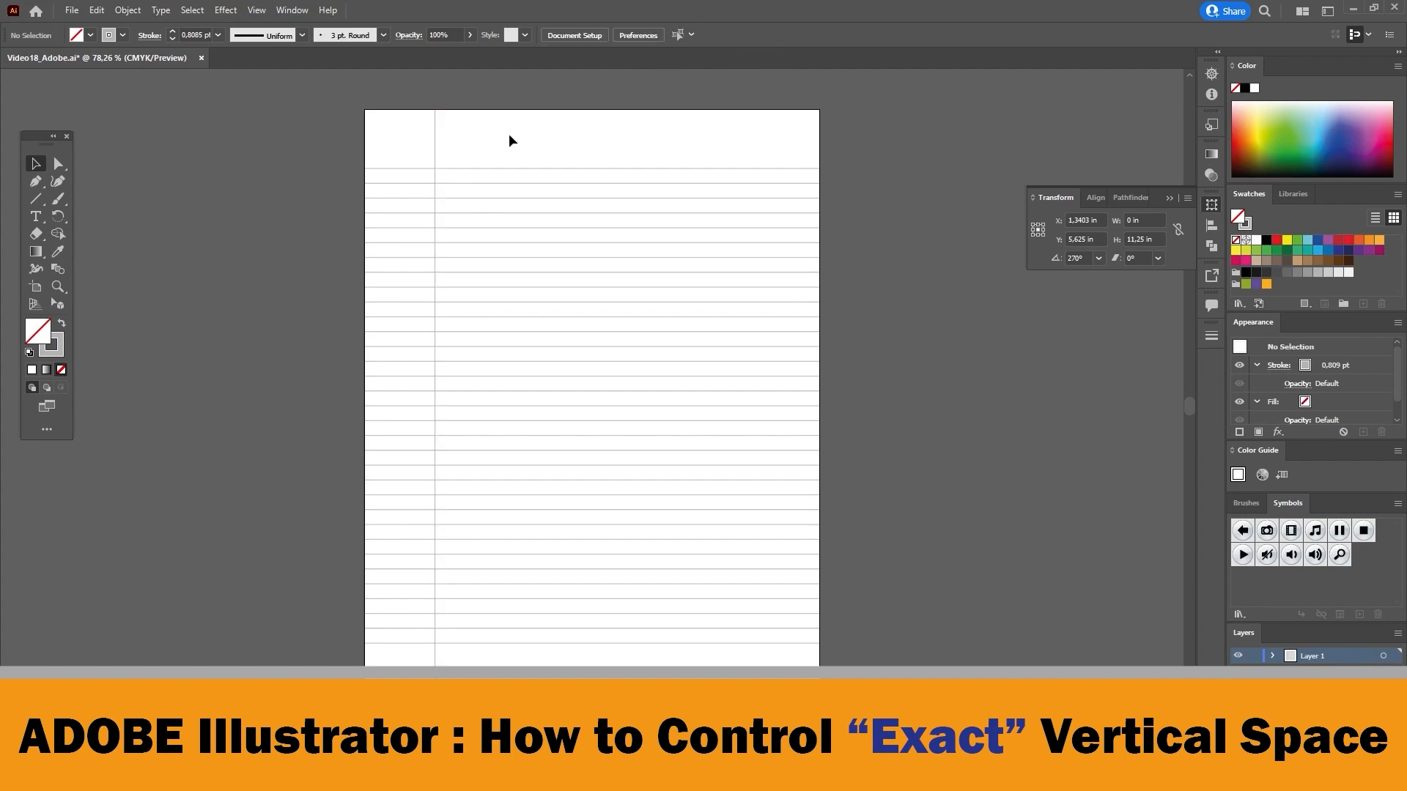
Step: Set the vertical margin line's stroke weight to 2 pt
{"action": "left_click_drag", "start_coordinate": [411, 128], "coordinate": [410, 128]}
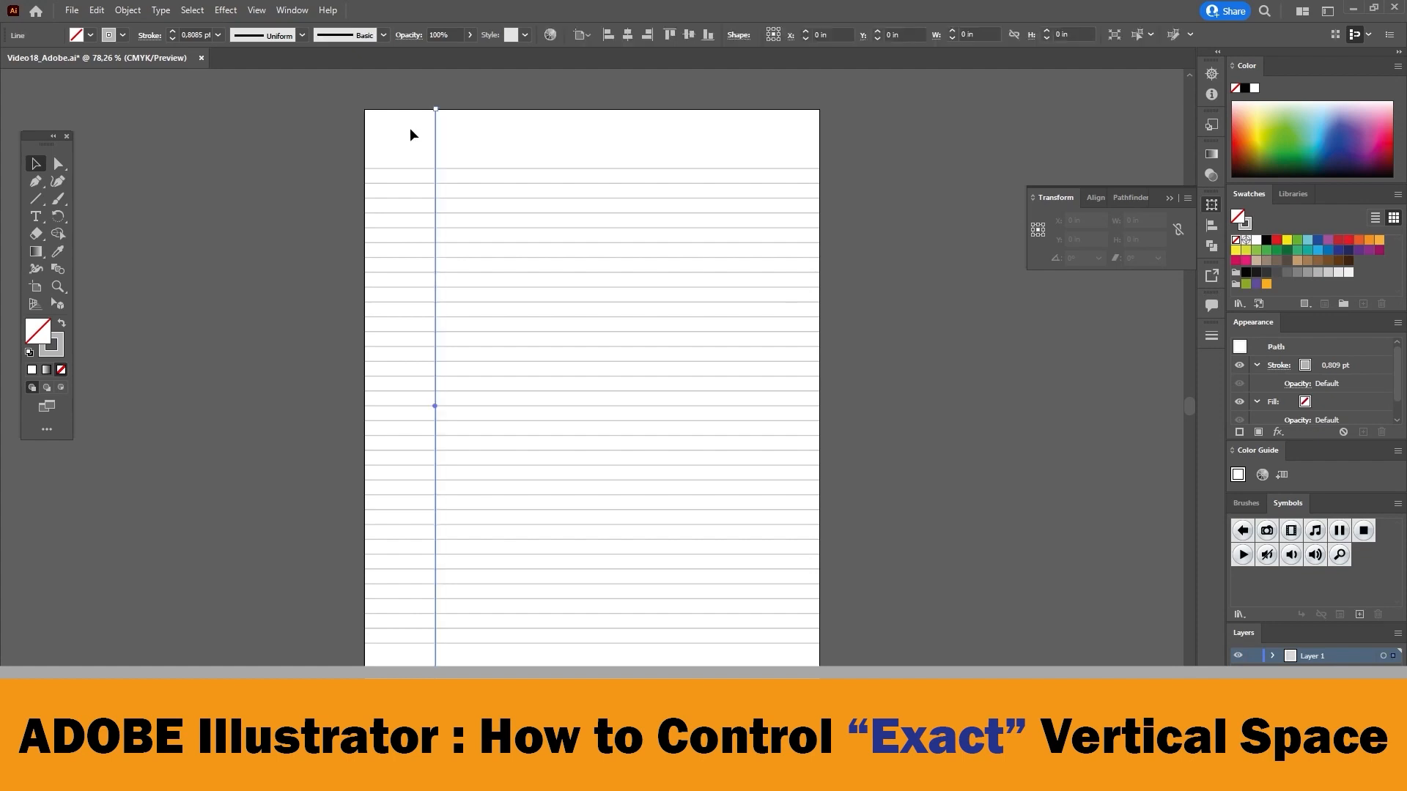
{"action": "left_click", "coordinate": [218, 35]}
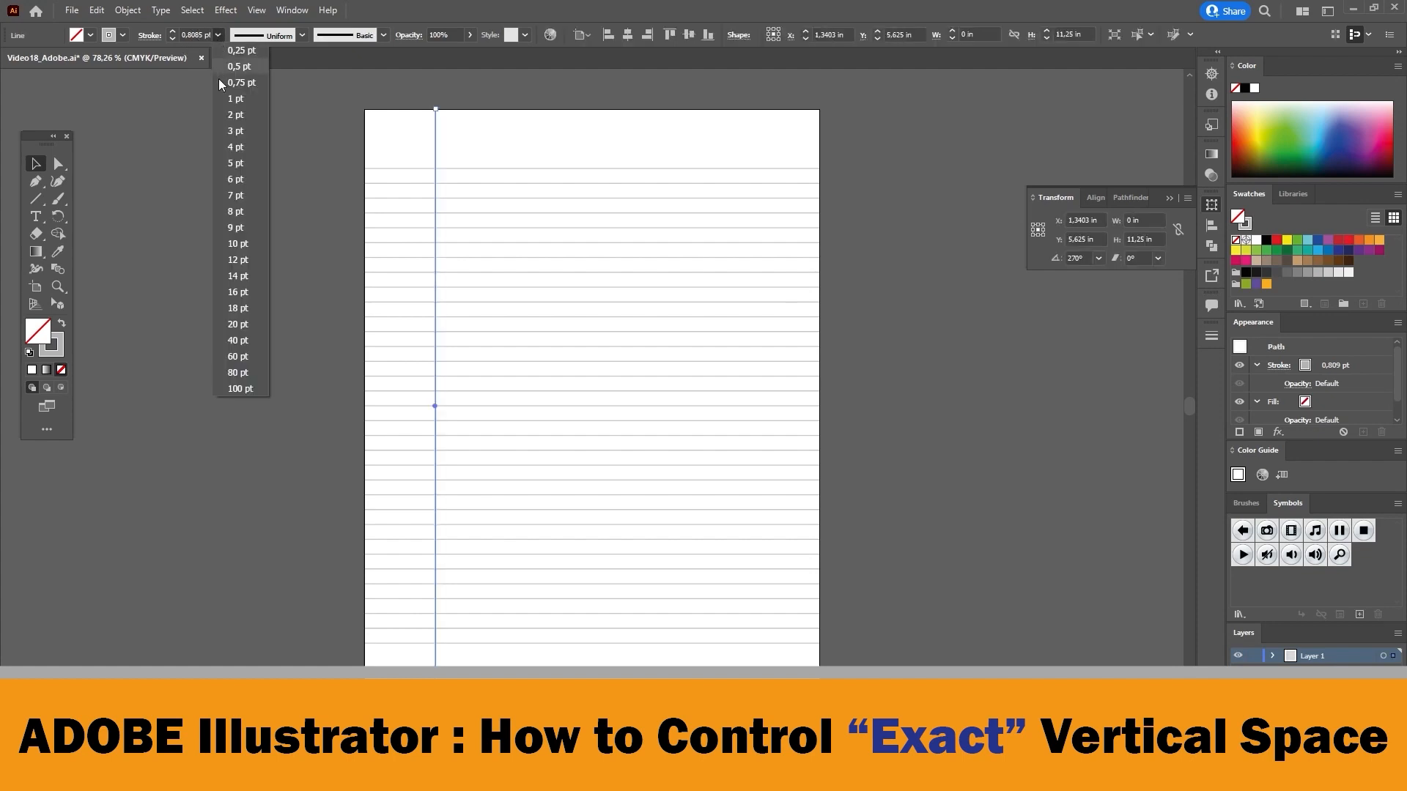
{"action": "left_click", "coordinate": [231, 118]}
{"action": "left_click", "coordinate": [327, 156]}
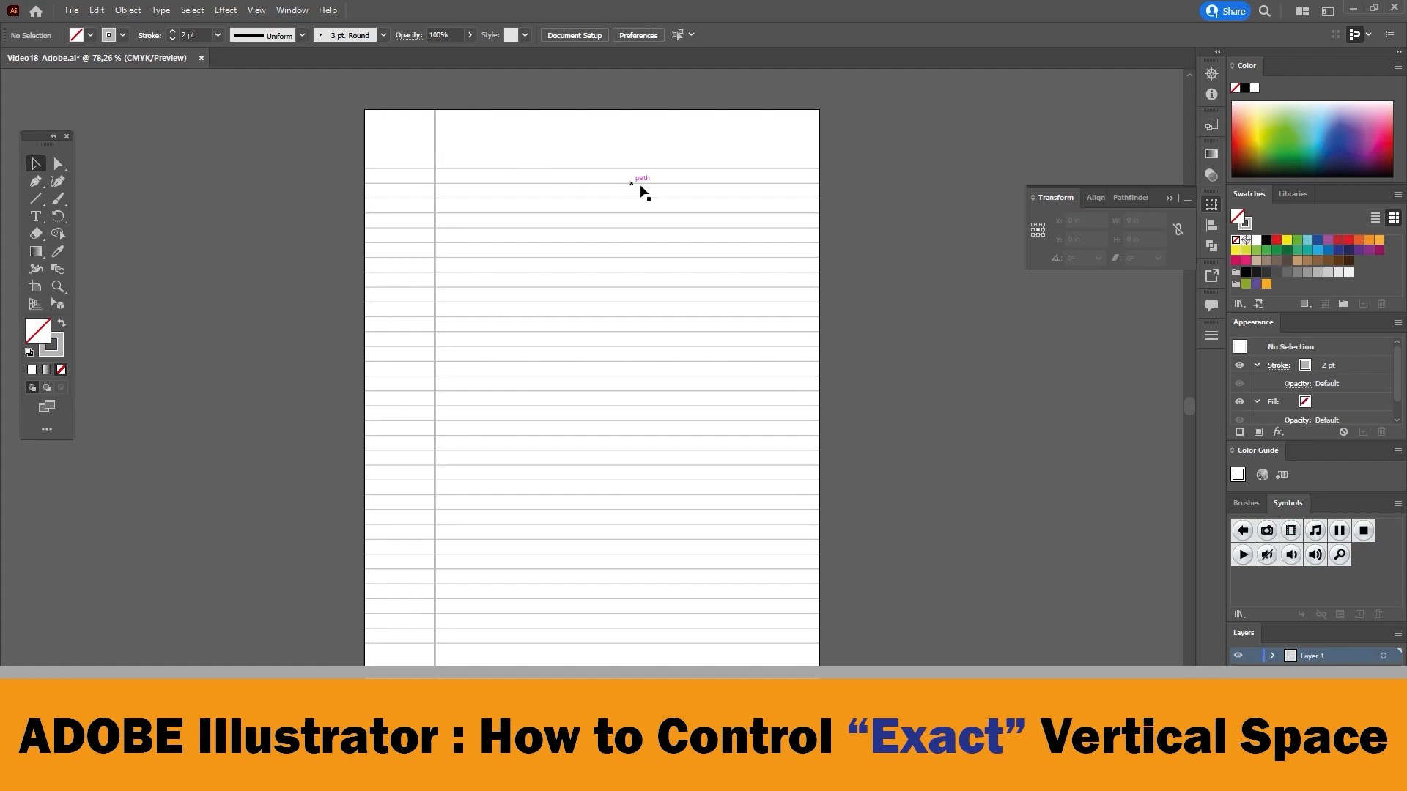
Step: Select the vertical margin line and set its X position to 1.25 in
{"action": "left_click_drag", "start_coordinate": [535, 150], "coordinate": [383, 123]}
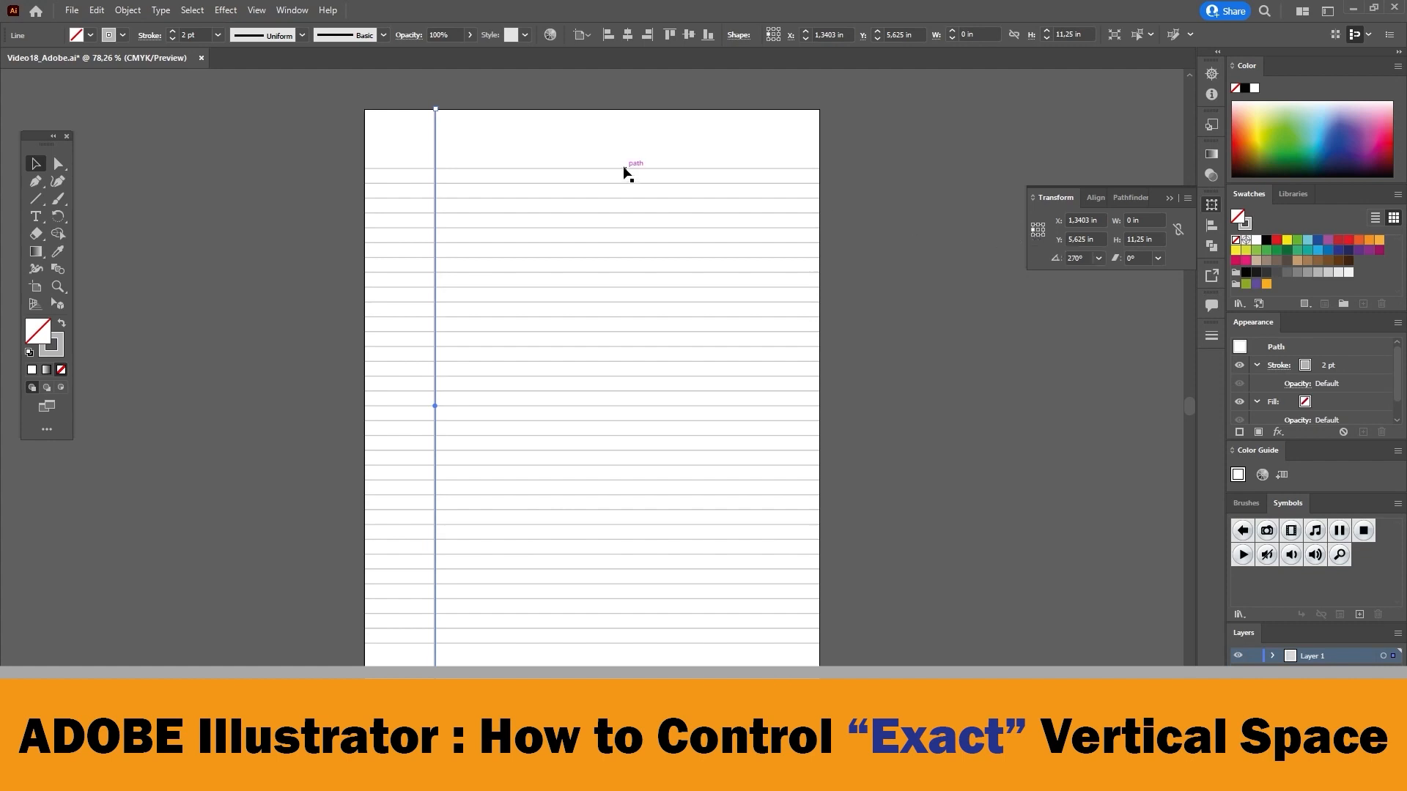
{"action": "double_click", "coordinate": [1098, 219]}
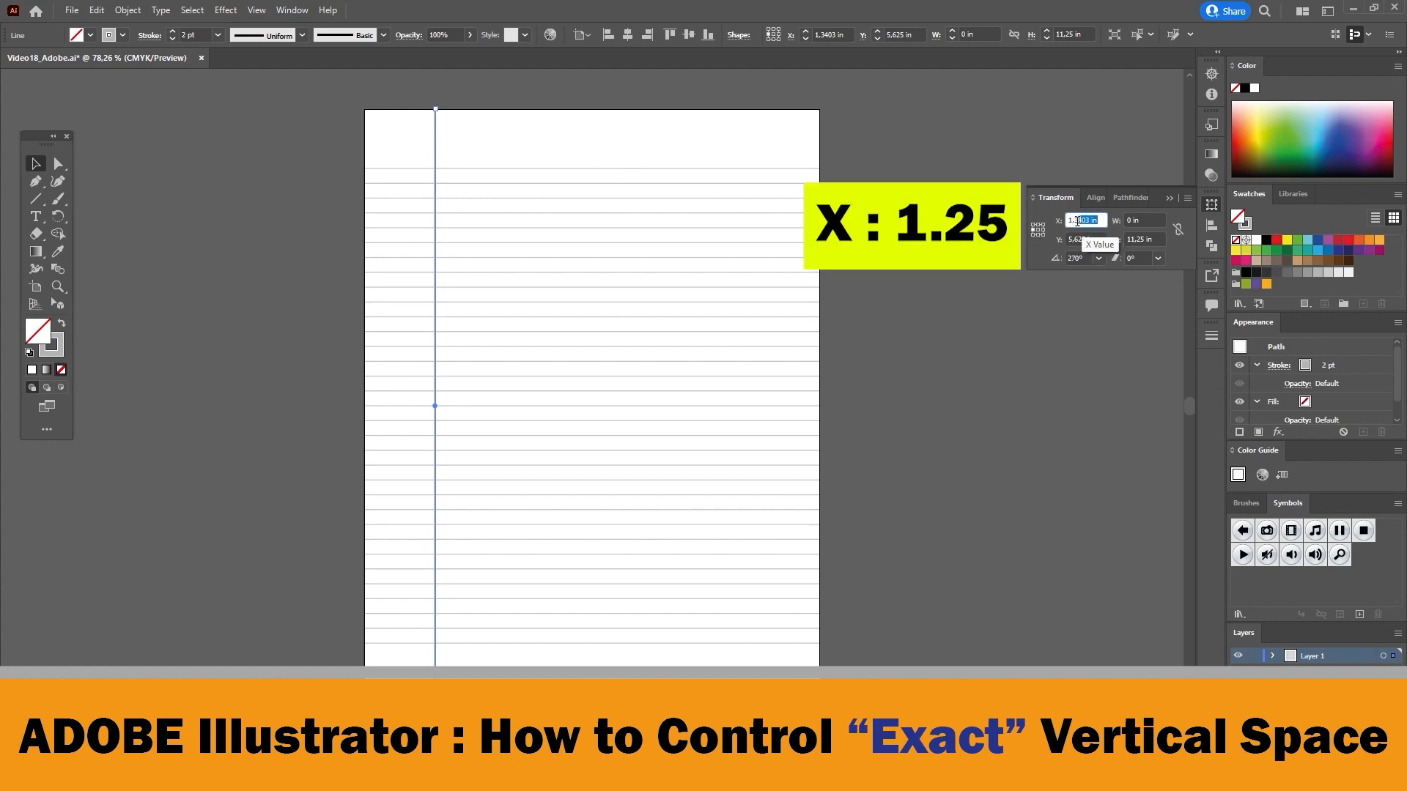
{"action": "type", "text": "1,2"}
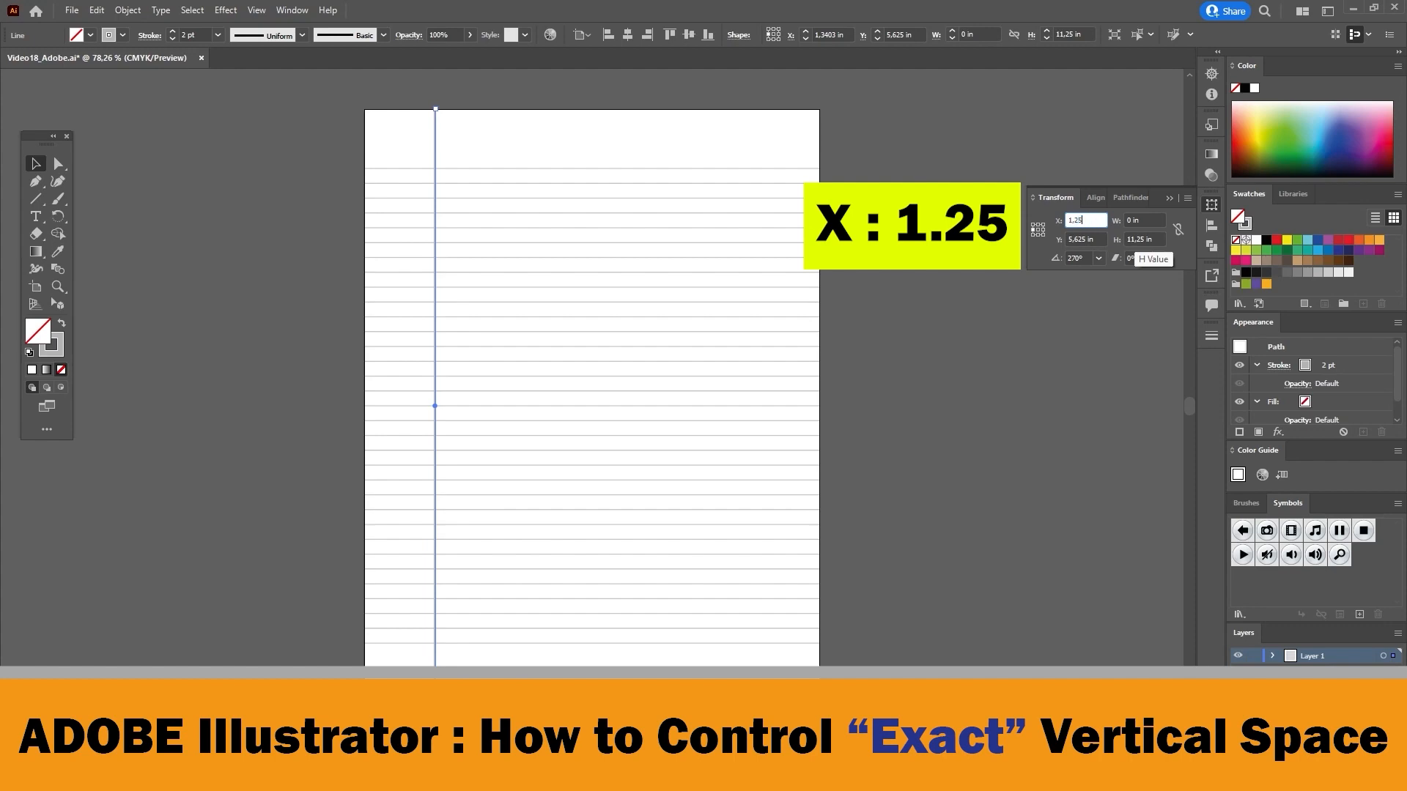
{"action": "type", "text": "5"}
{"action": "key", "text": "Return"}
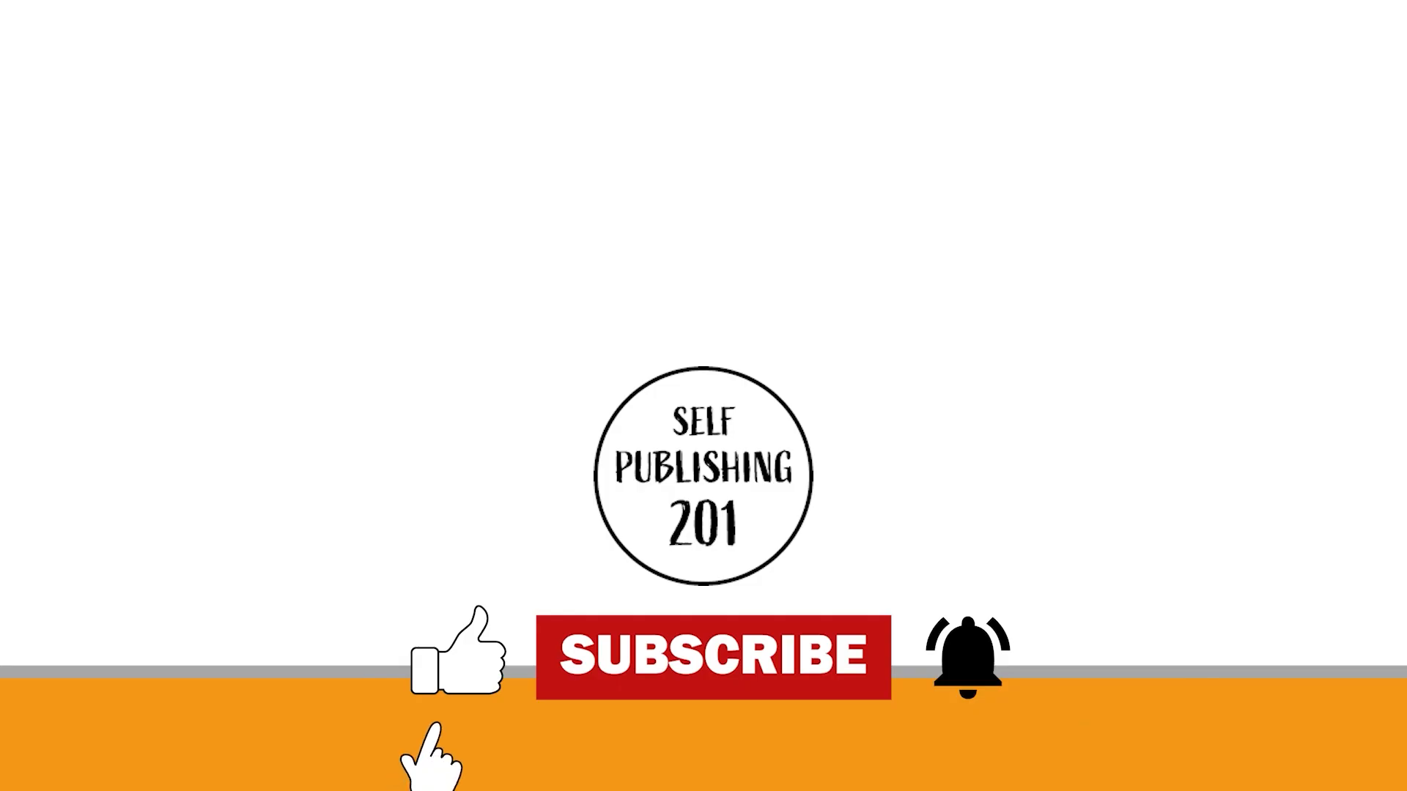